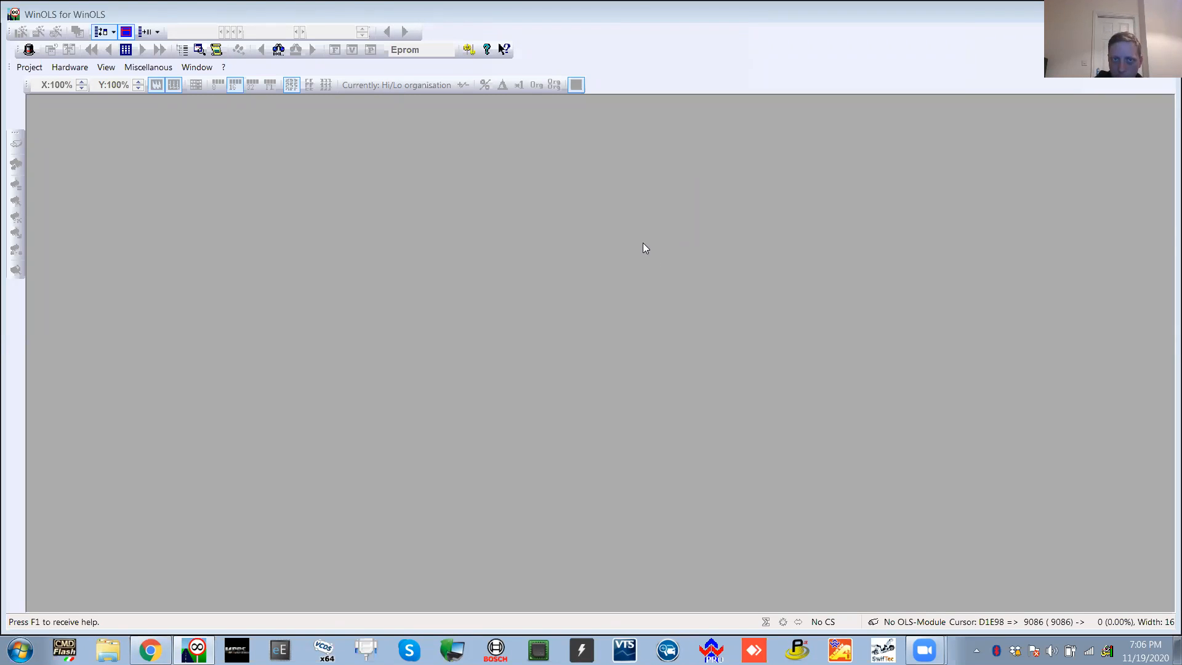
Open the project selection list, browse the Ford entries and search the projects for vw
click(35, 70)
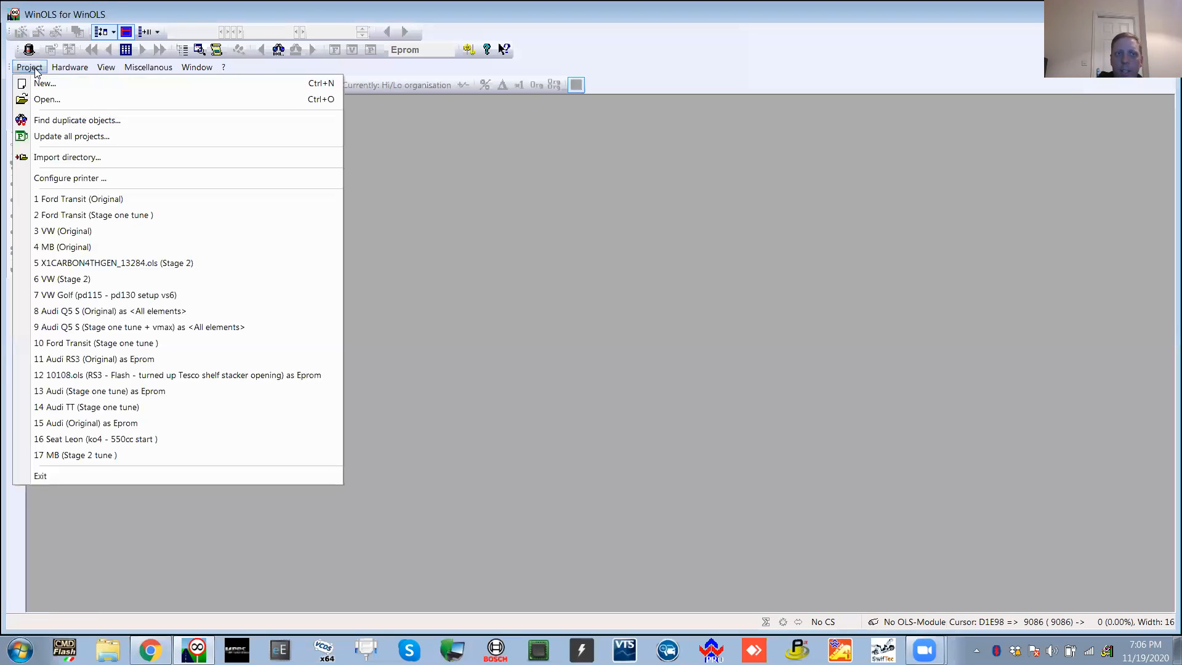
click(46, 99)
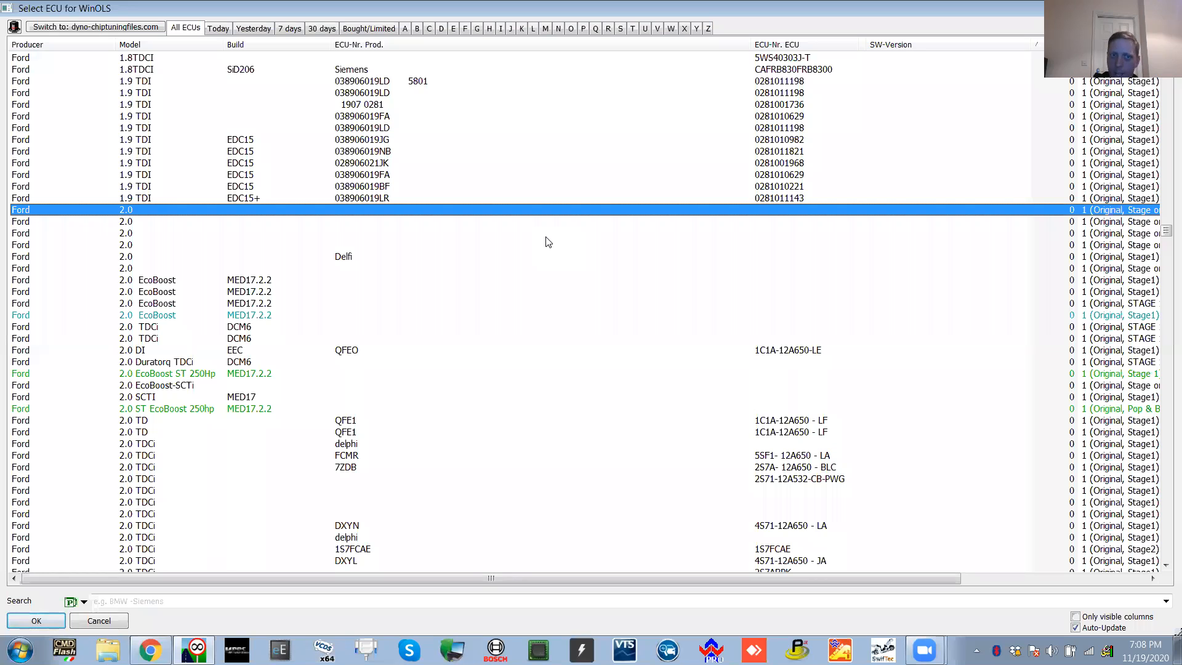
scroll(491, 216, up, 11)
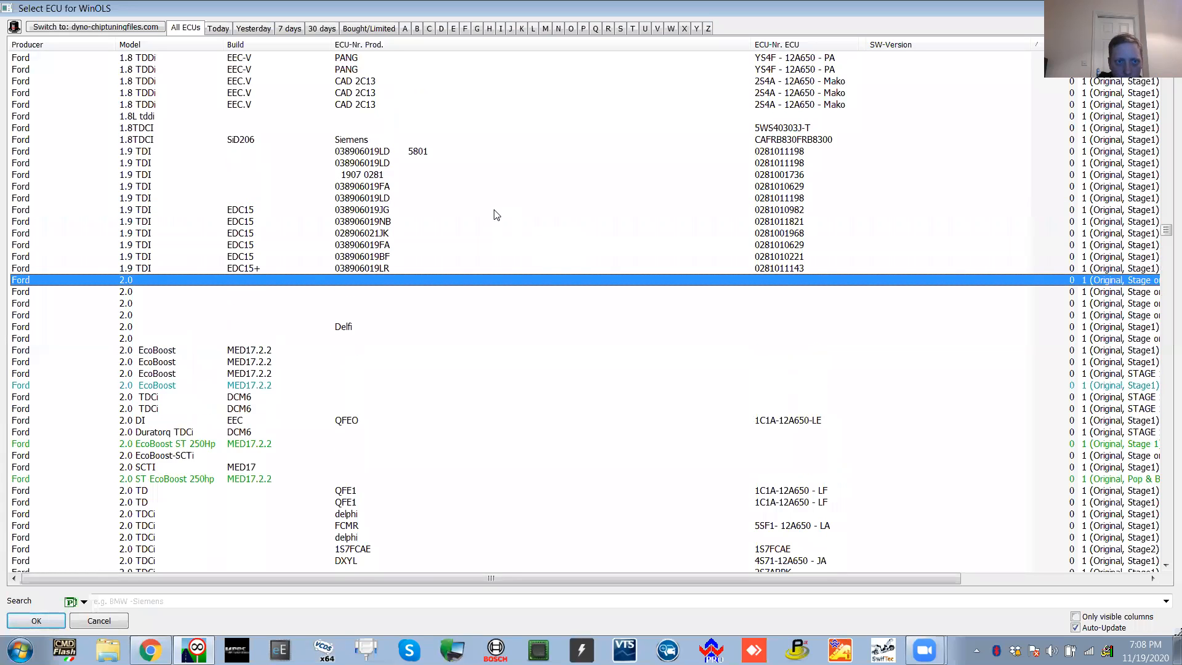
scroll(491, 220, up, 6)
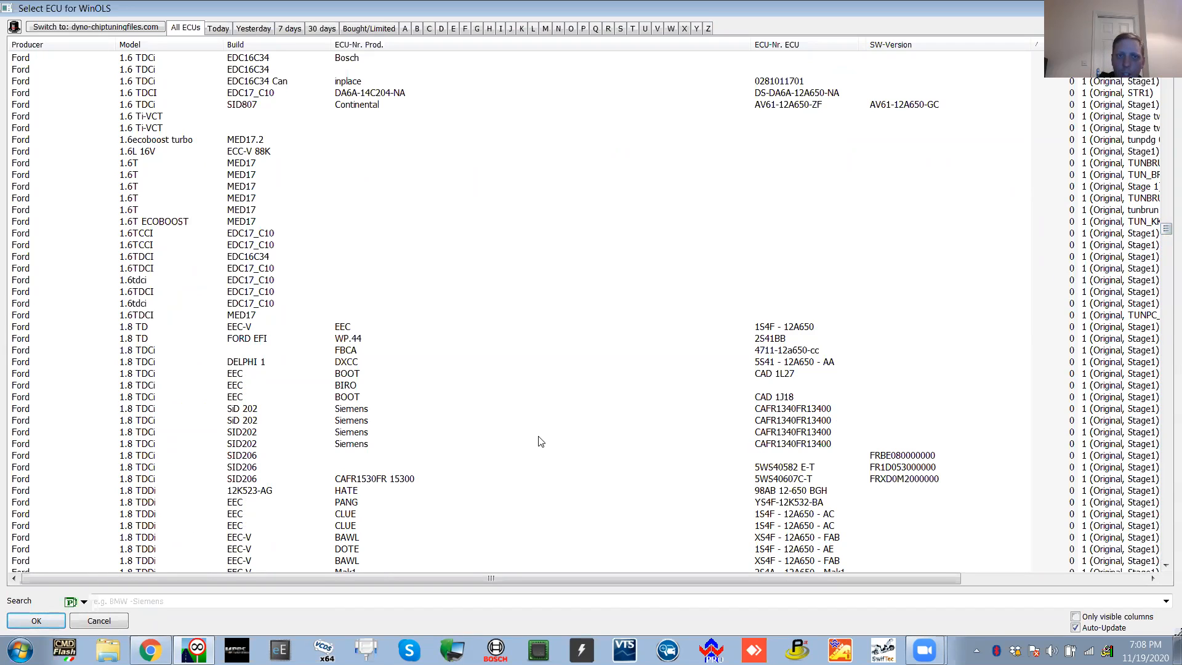
click(324, 597)
text(vw)
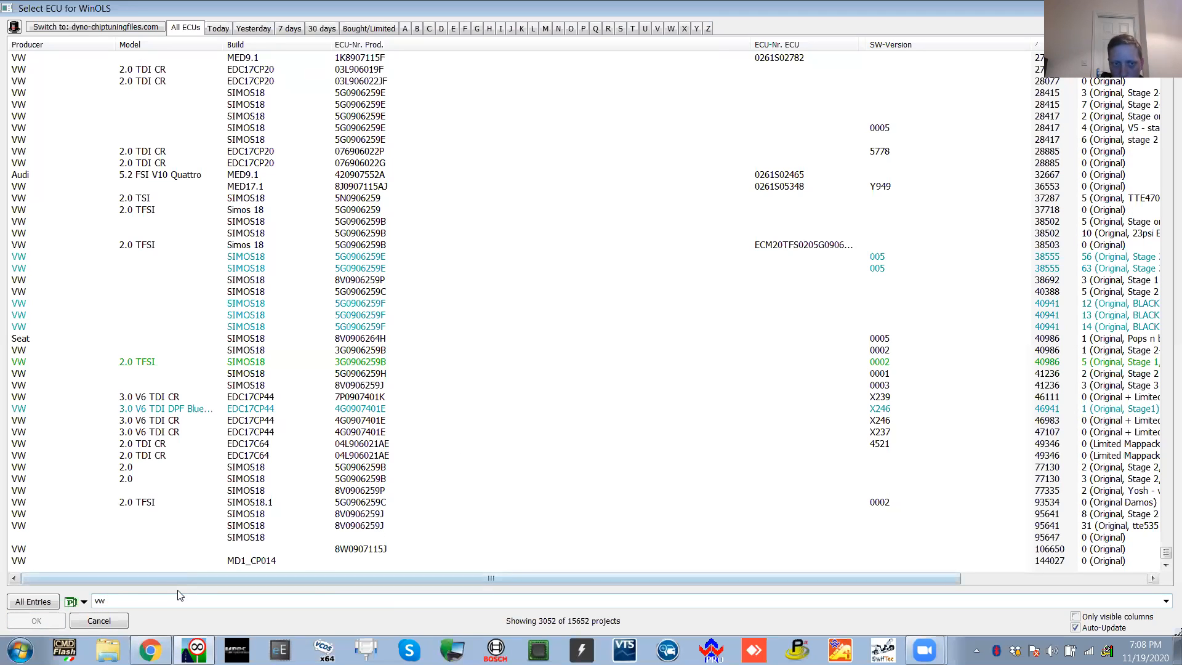
Search the project list for audi
key(BackSpace)
key(BackSpace)
key(BackSpace)
text(audi)
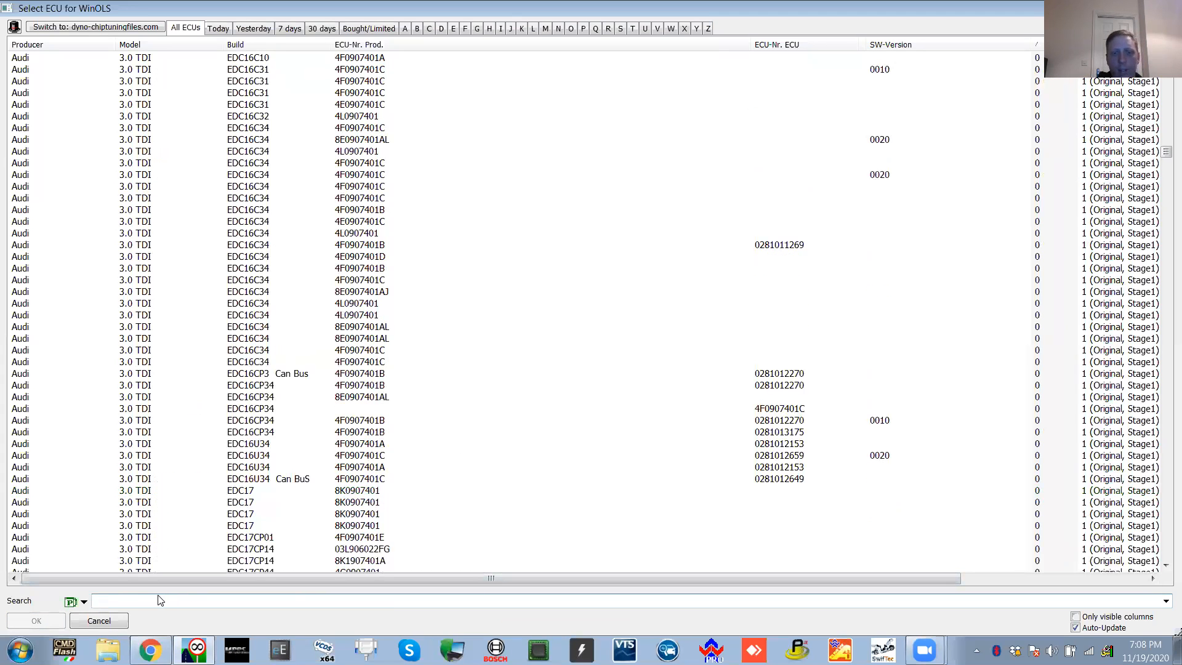
Search the project list by ECU build for edc17cp20 and browse the matching projects
key(BackSpace)
key(BackSpace)
key(BackSpace)
key(BackSpace)
text(edc17cp20)
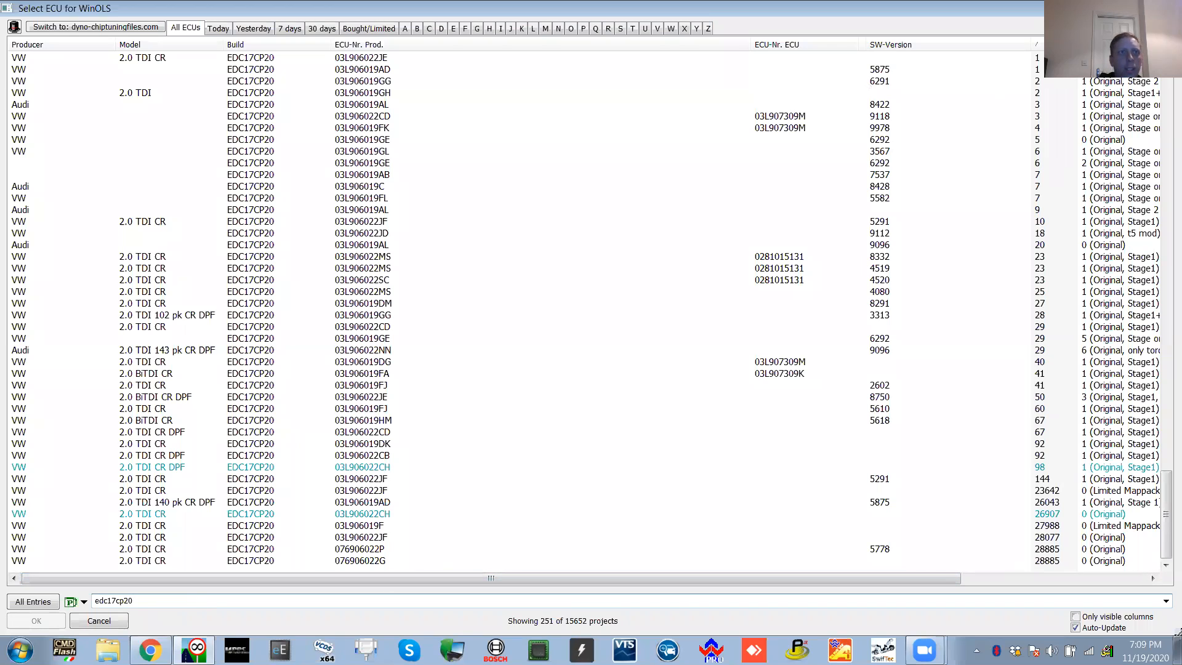
scroll(975, 154, up, 3)
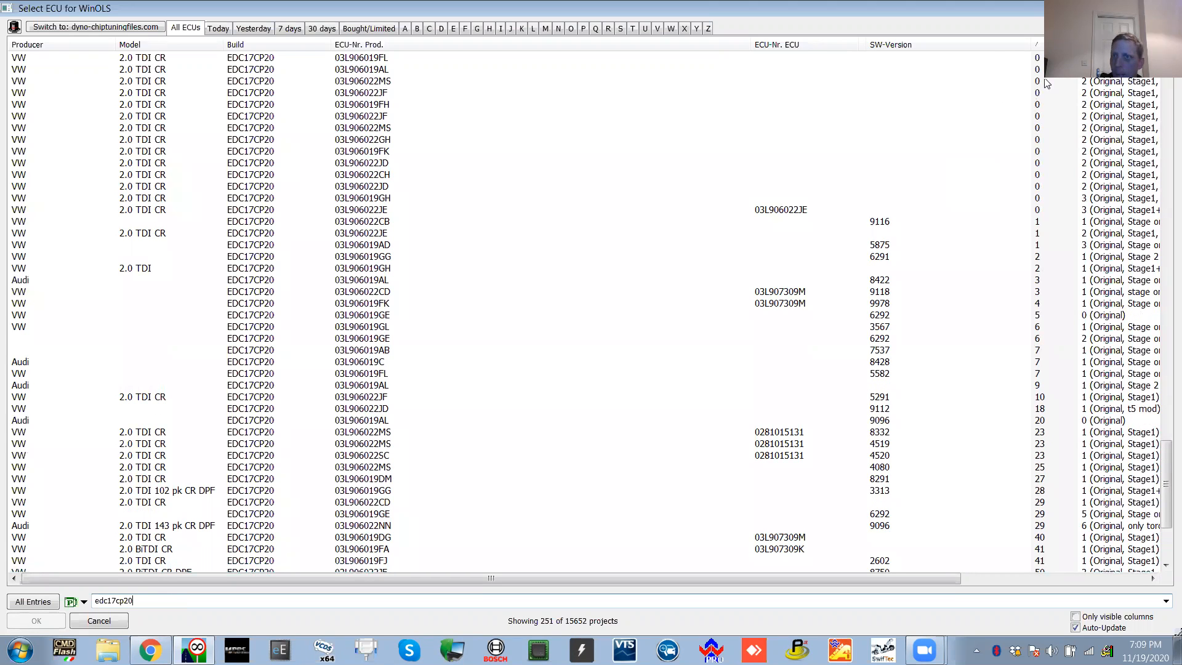
Reverse the sort order of the edc17cp20 matches so the highest numbers come first, and view the start of the list
click(1037, 44)
scroll(1070, 154, up, 6)
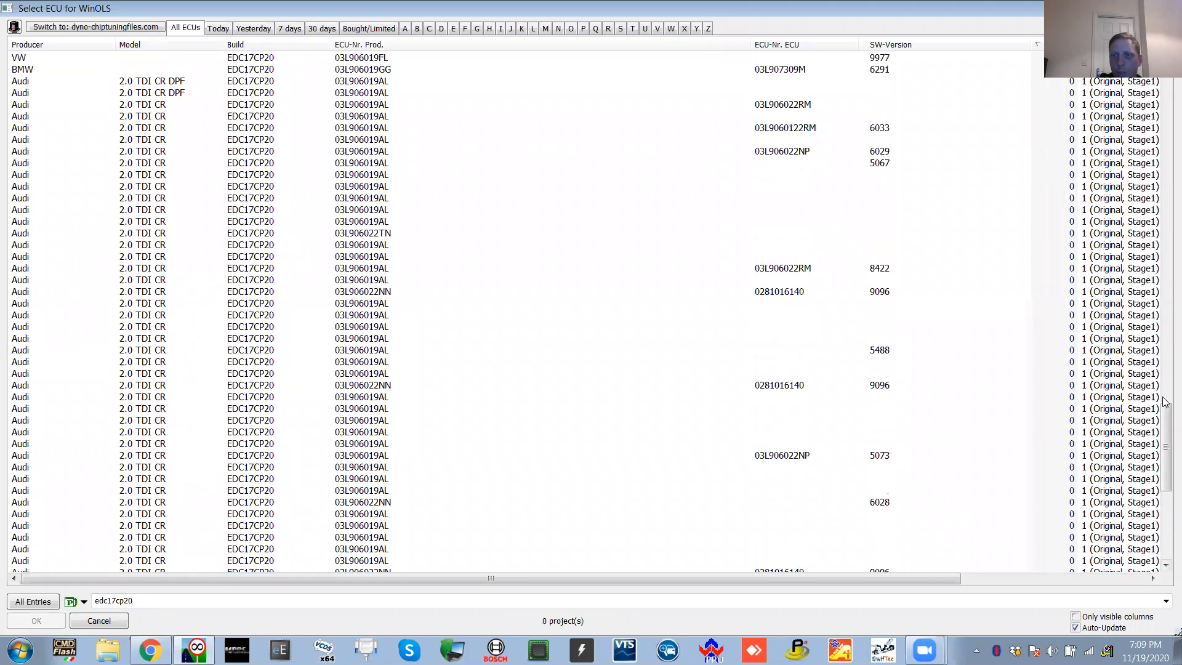
drag(1166, 426, 1166, 65)
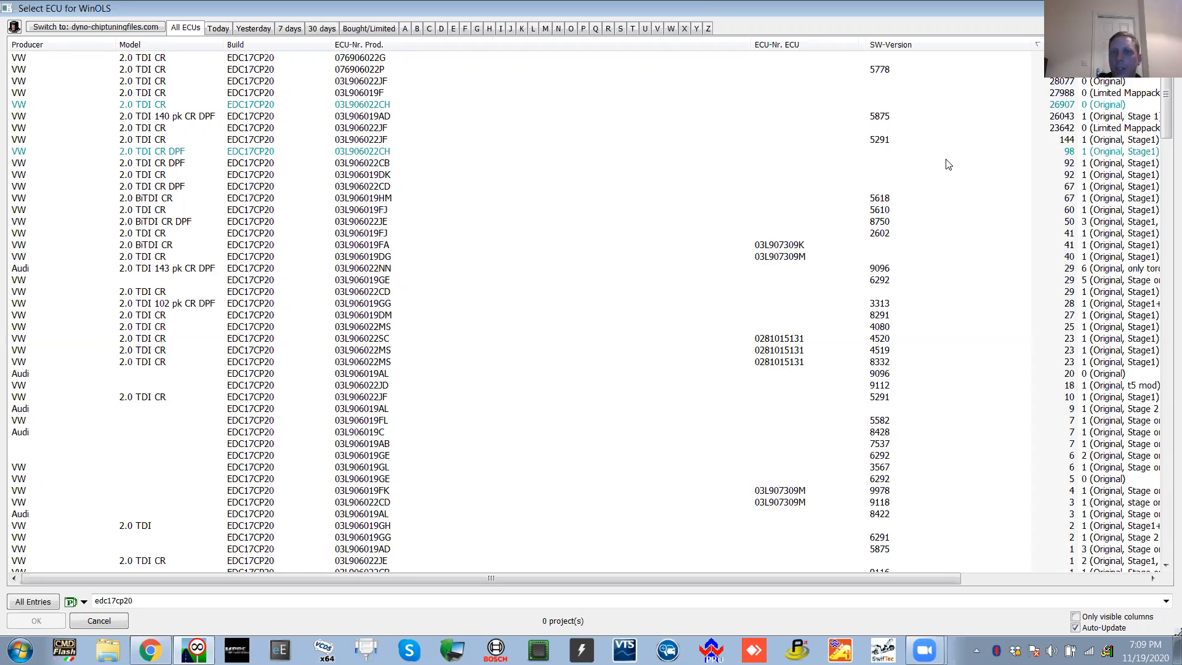
Clear the search and view the projects from today, yesterday, the last 7 days and the last 30 days
click(224, 31)
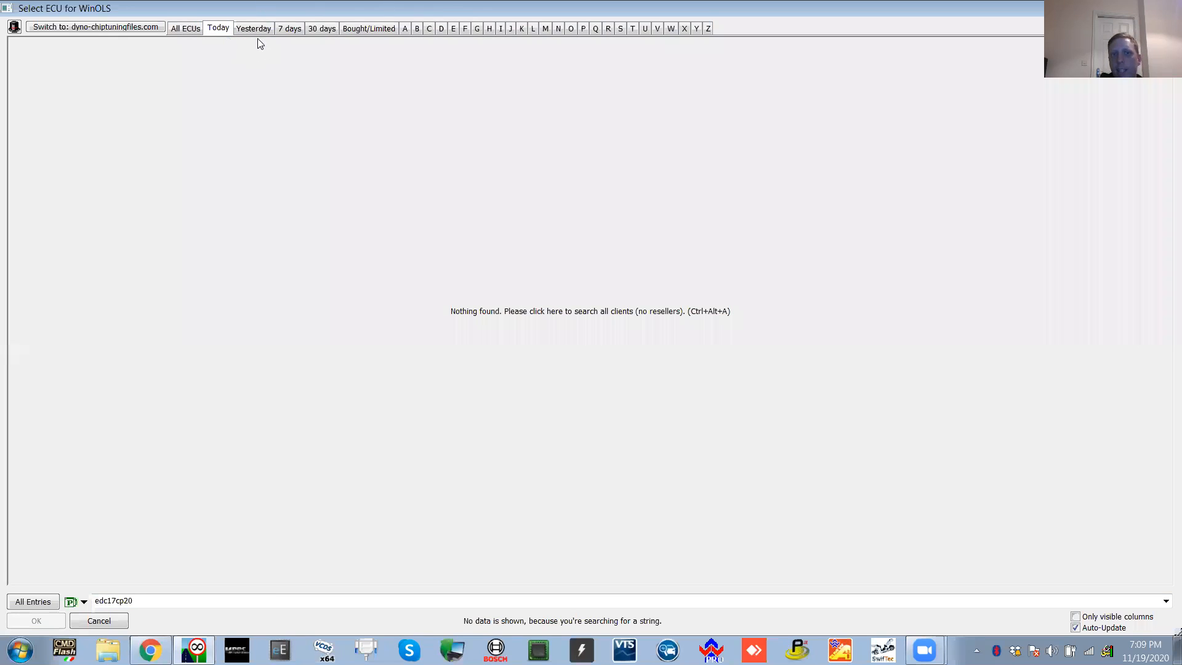
click(168, 596)
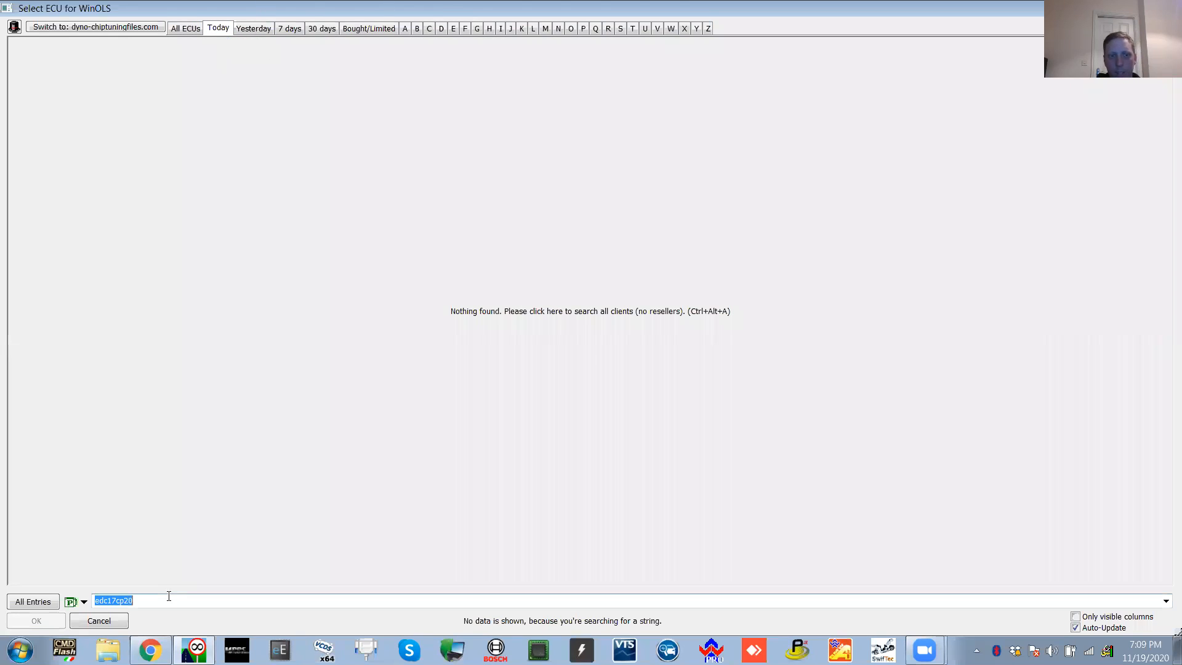
key(BackSpace)
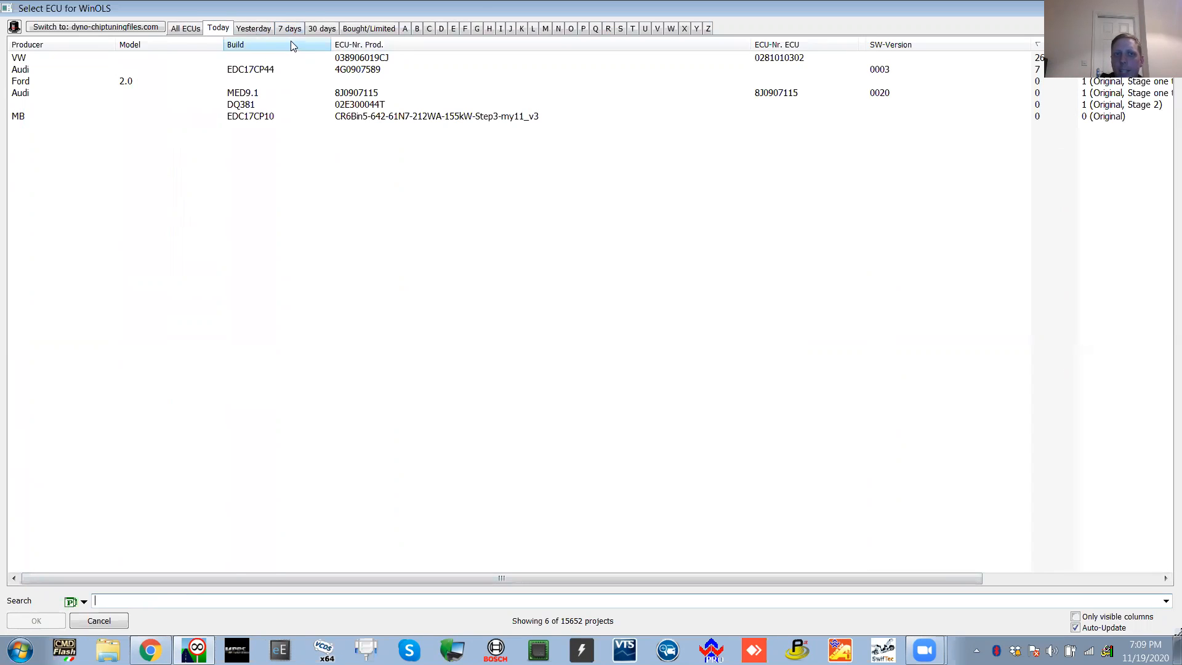
click(259, 28)
click(290, 29)
click(330, 30)
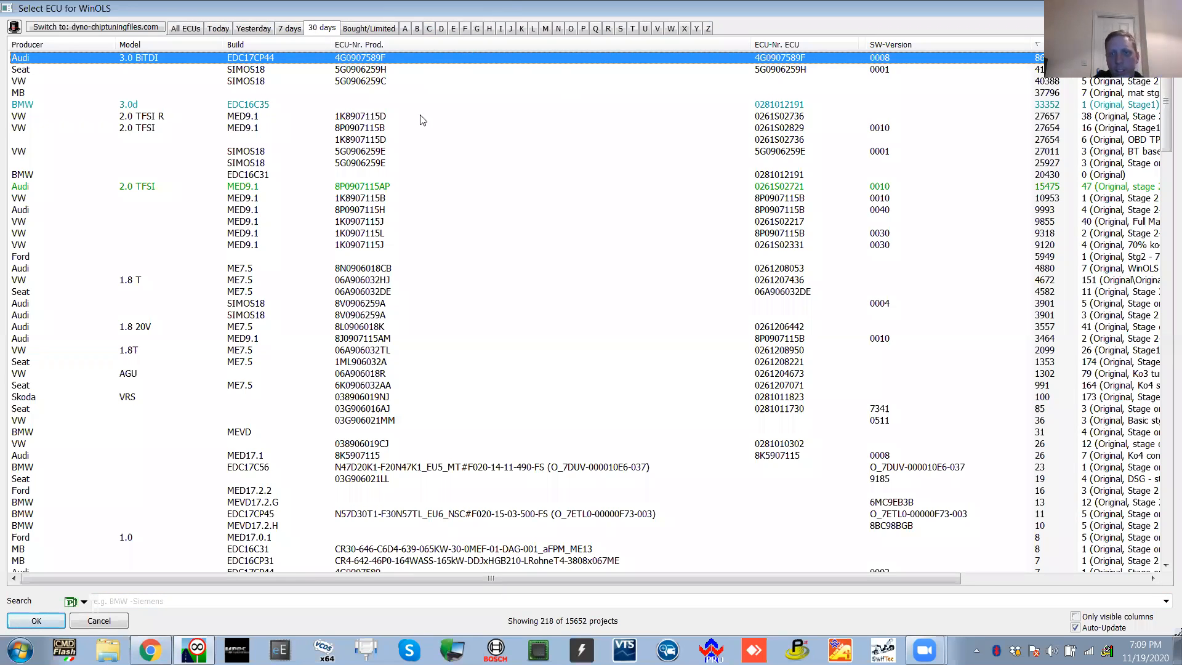
scroll(352, 171, down, 5)
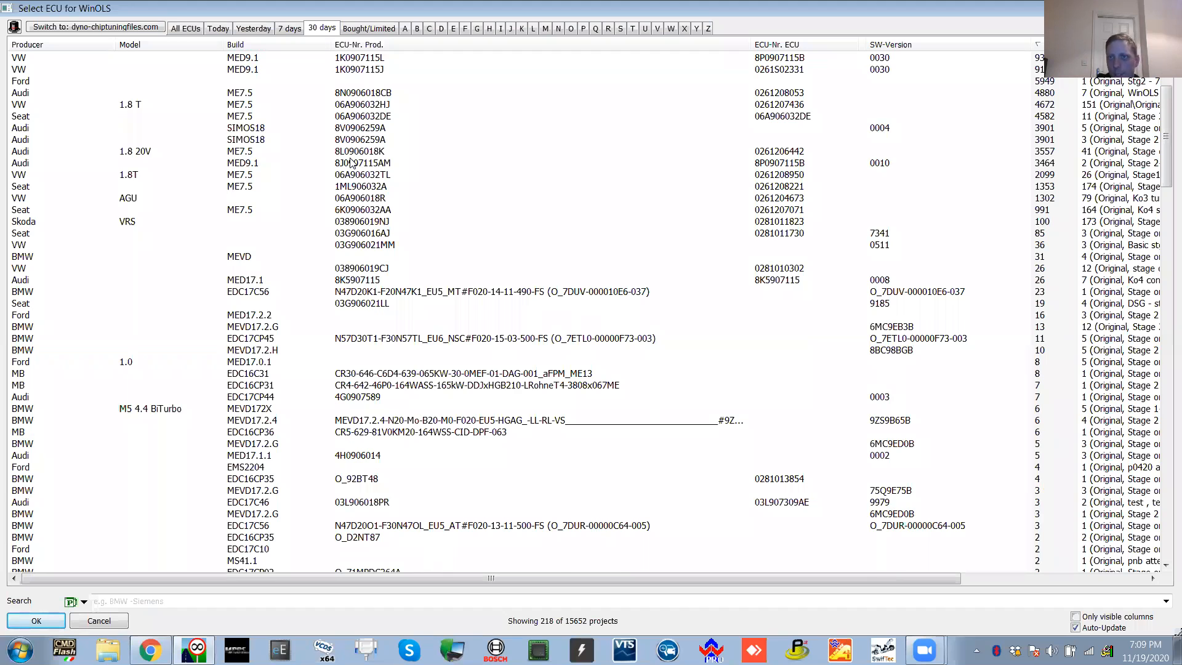
scroll(258, 203, up, 5)
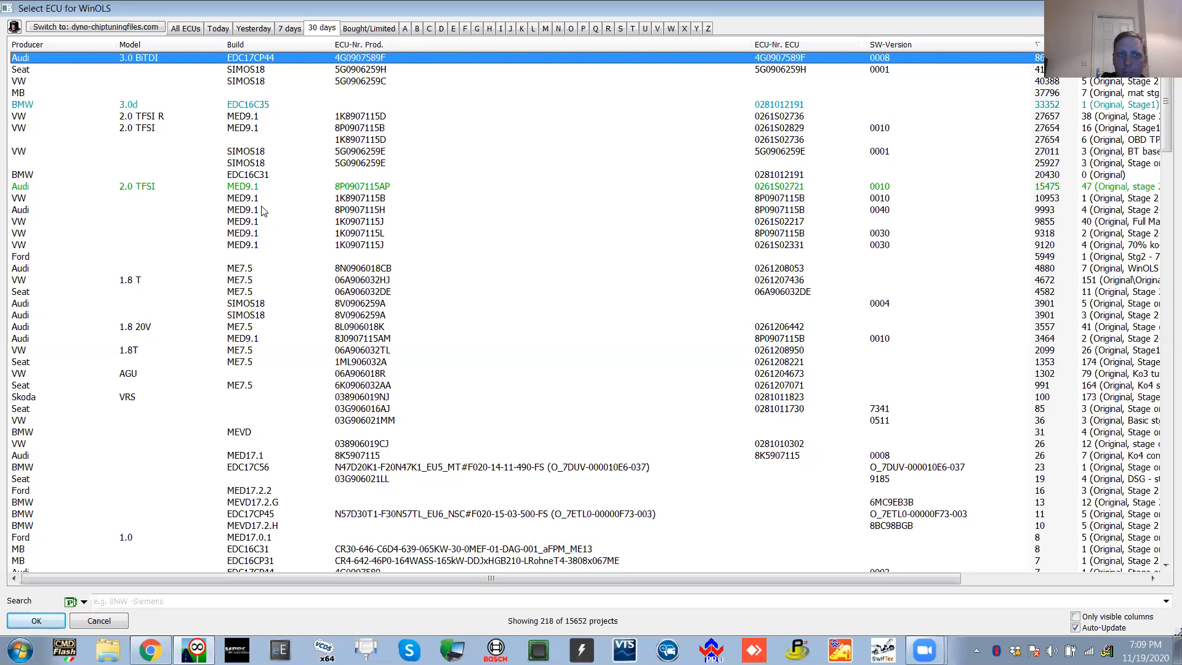
Switch to the dyno-chiptuningfiles.com reseller database, search its 30-day projects for edc17cp20 and examine the versions offered
click(85, 28)
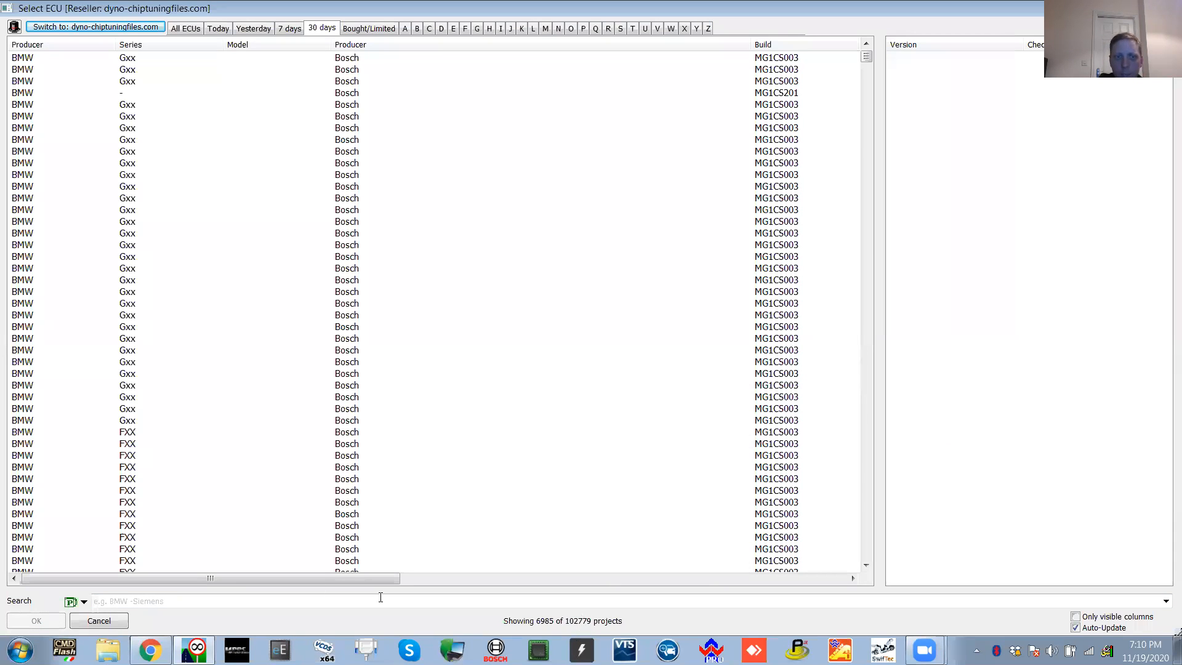
click(307, 603)
text(e)
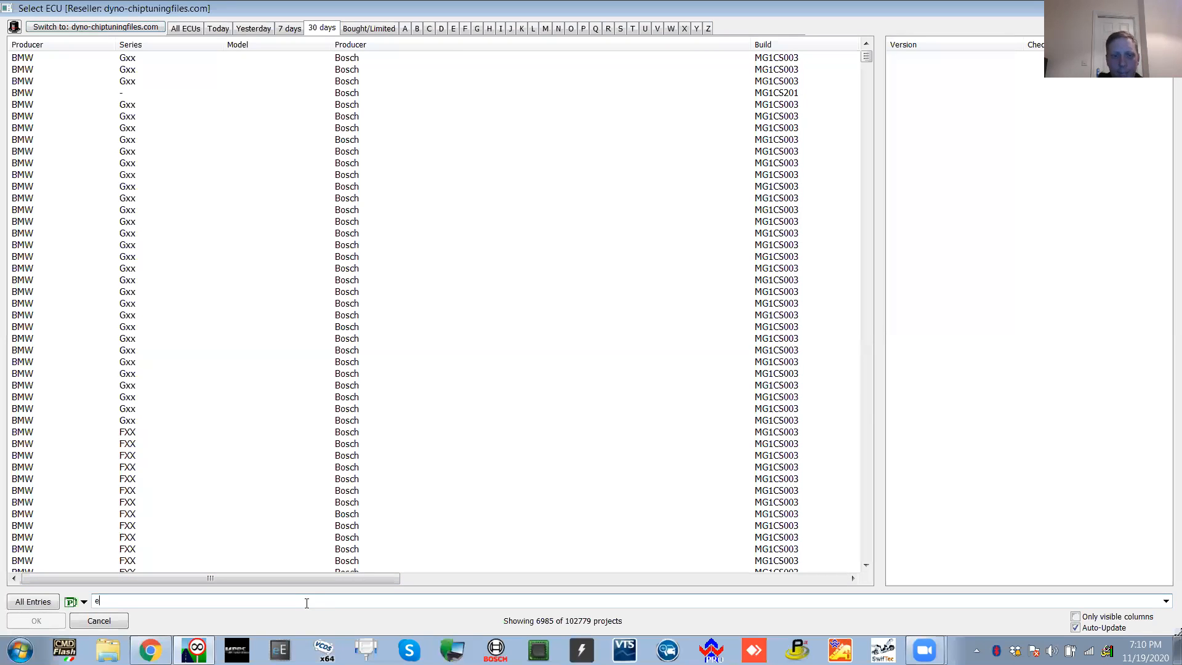
text(dc)
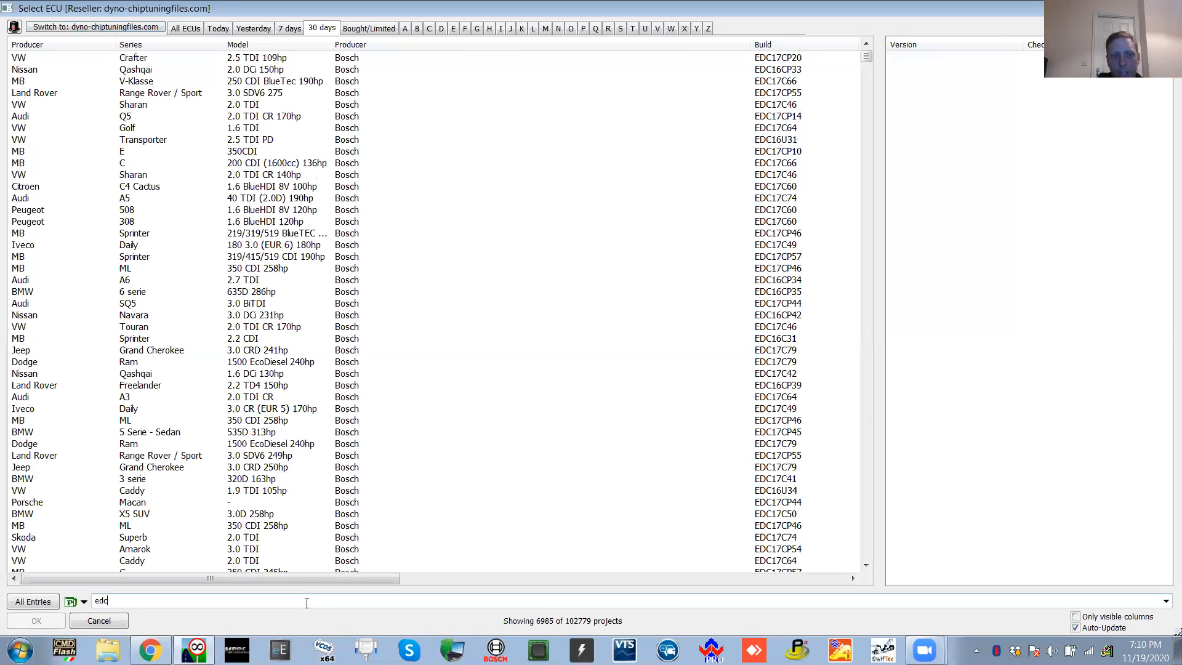
text(17c2)
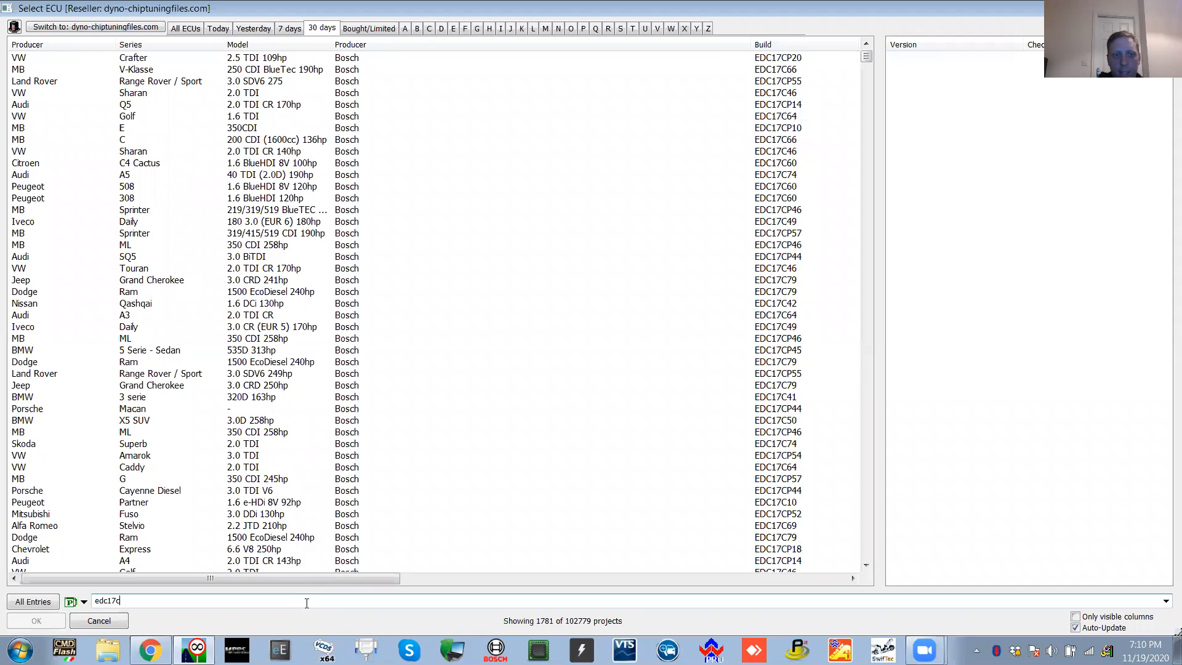
key(BackSpace)
text(p20)
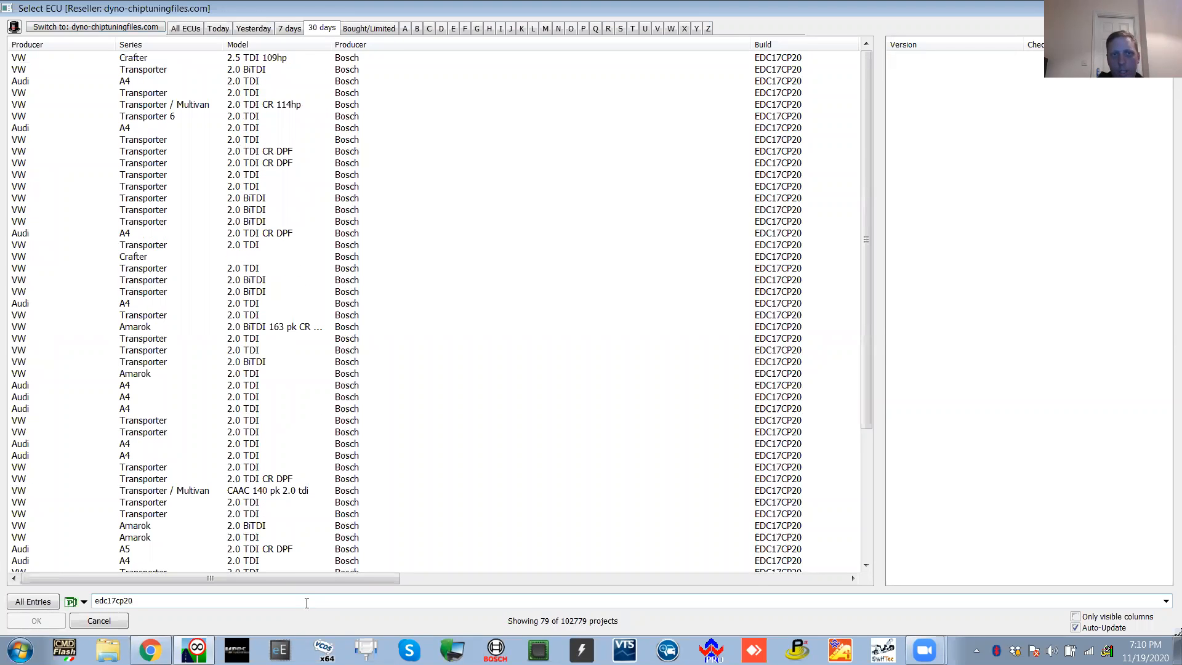
drag(352, 577, 718, 581)
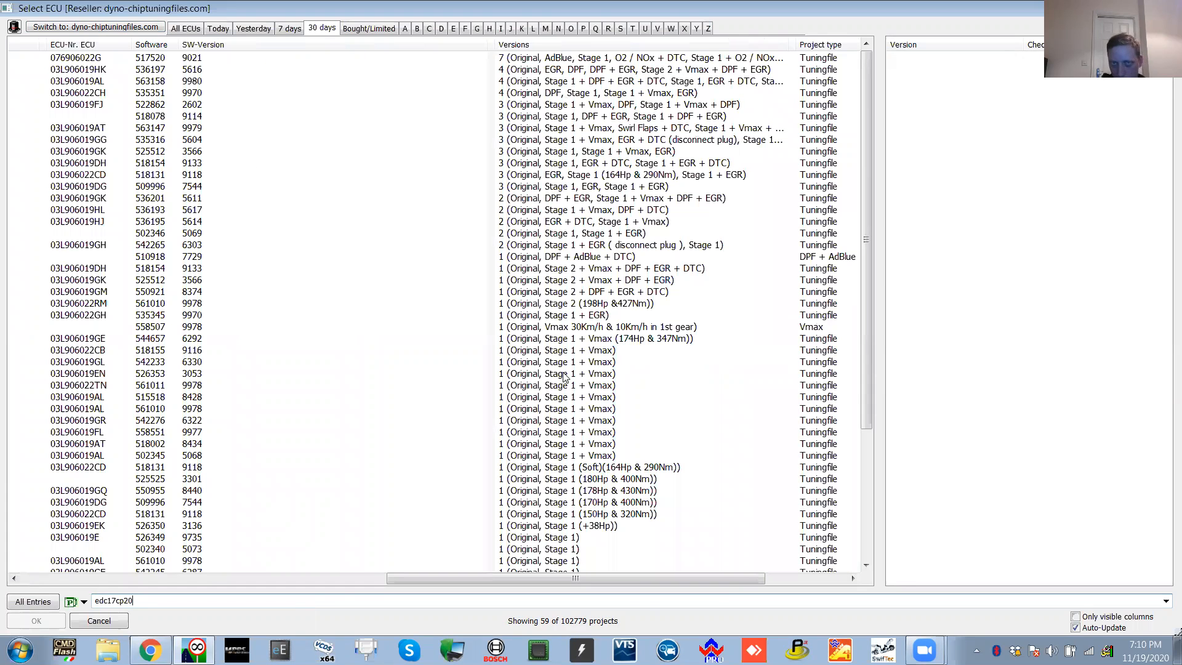
Clear the reseller search to list all its ECUs, view the available clients and resellers, and close the project selection
key(BackSpace)
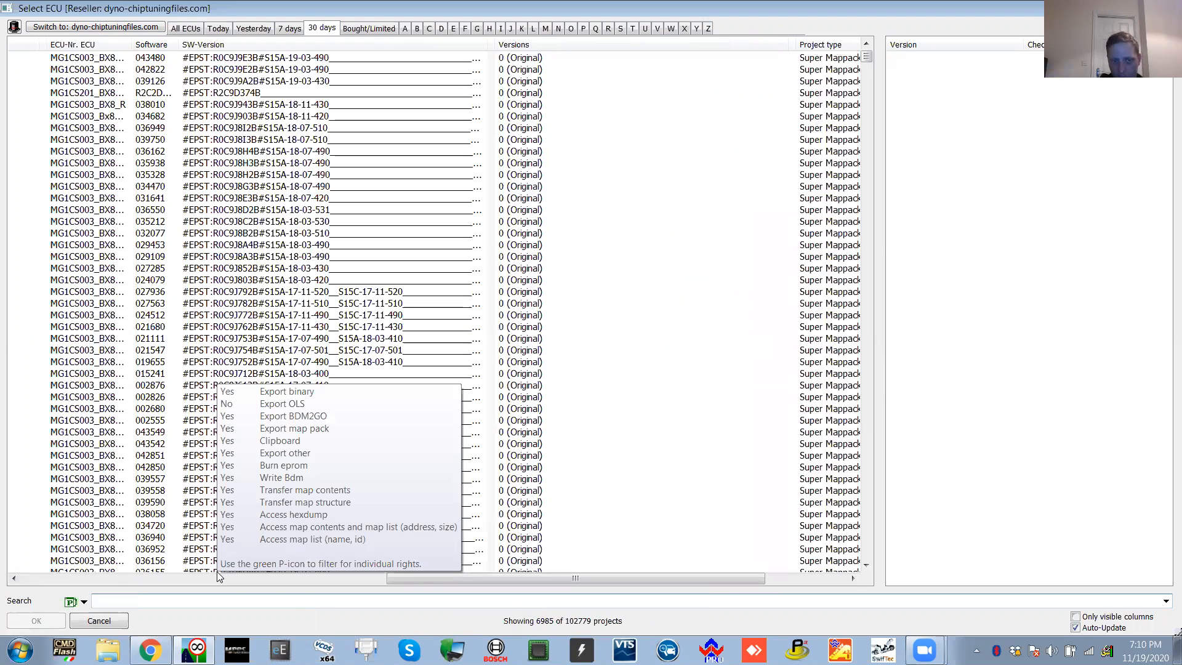
click(60, 579)
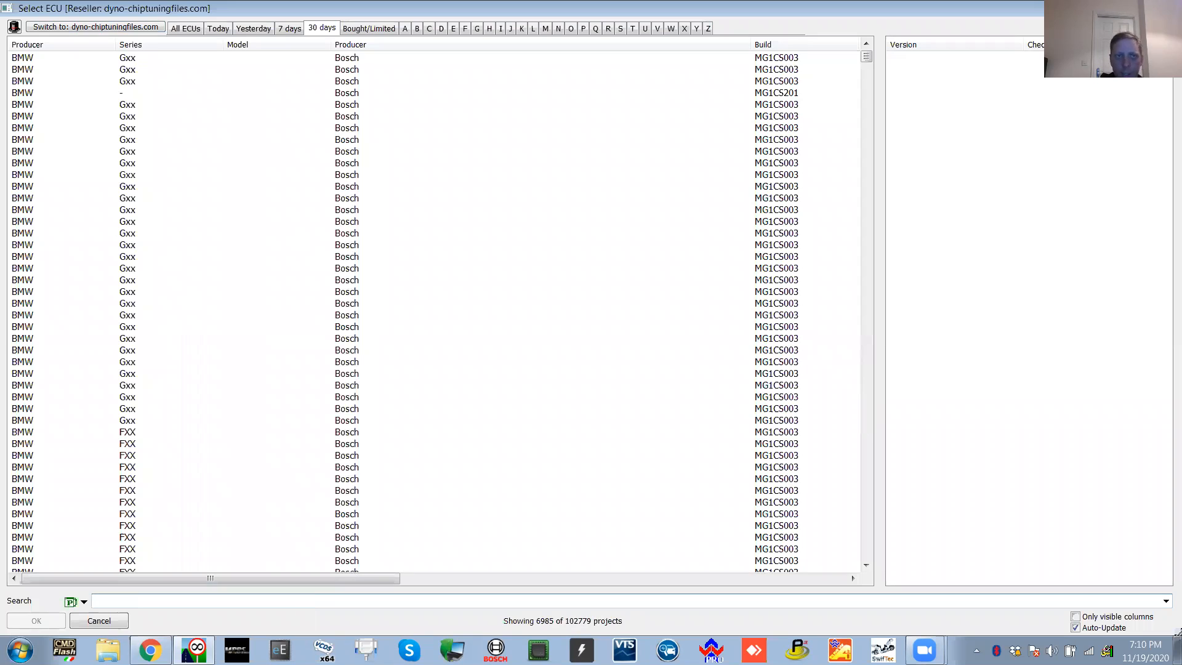
click(185, 29)
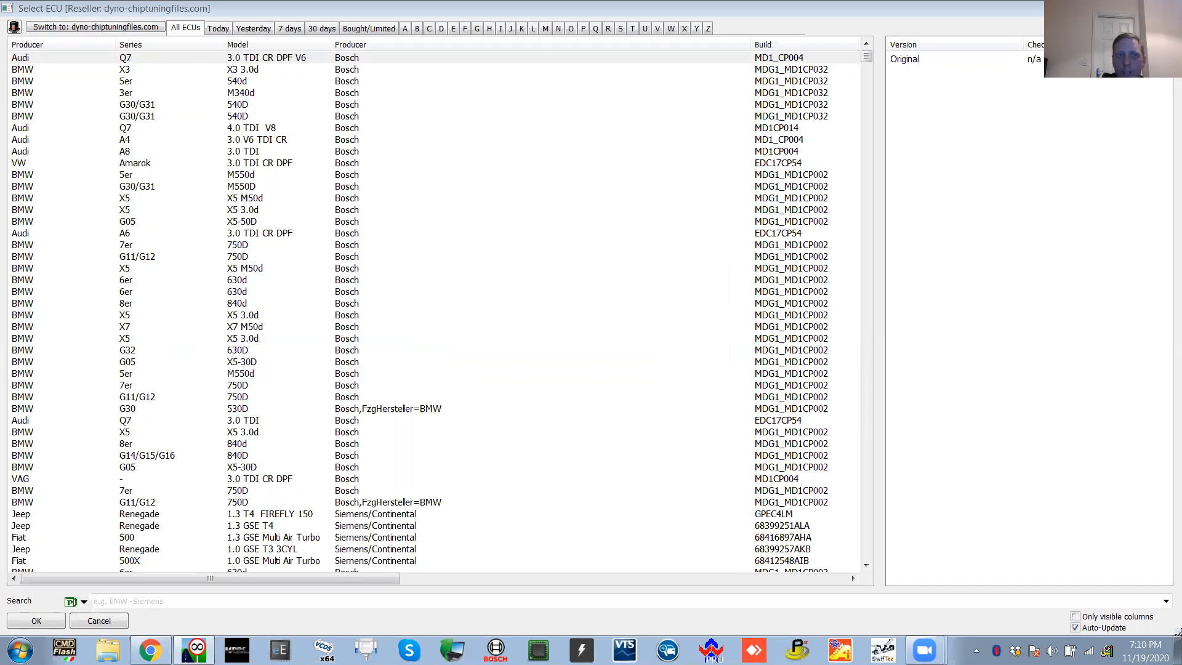
click(15, 30)
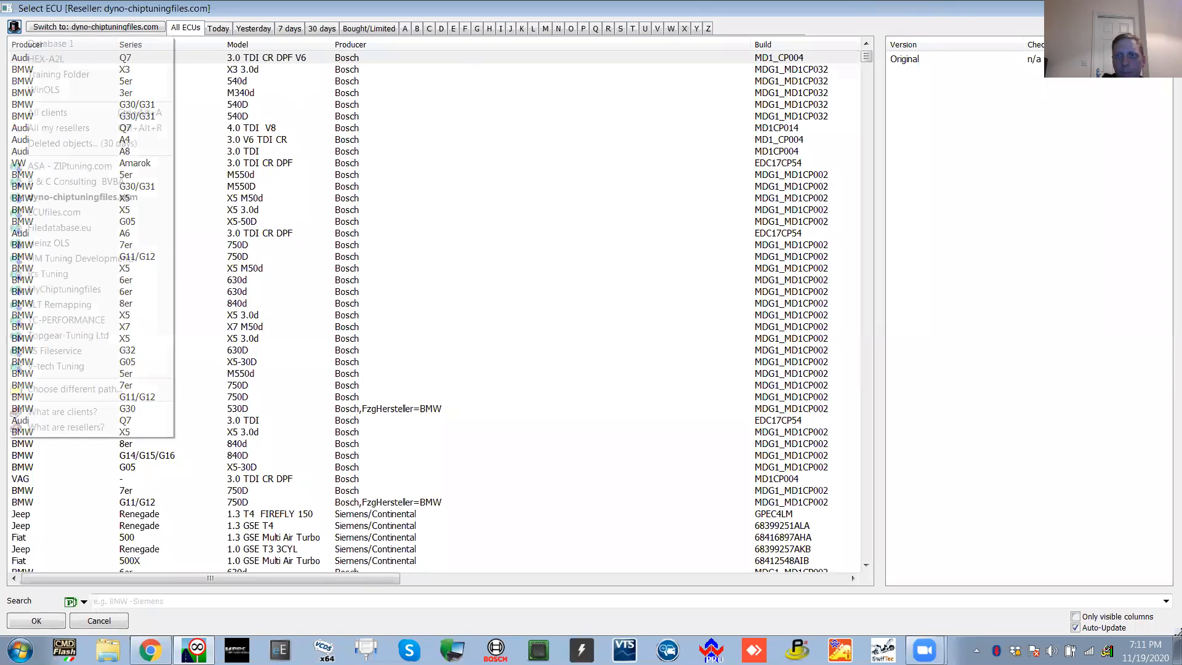
click(1168, 7)
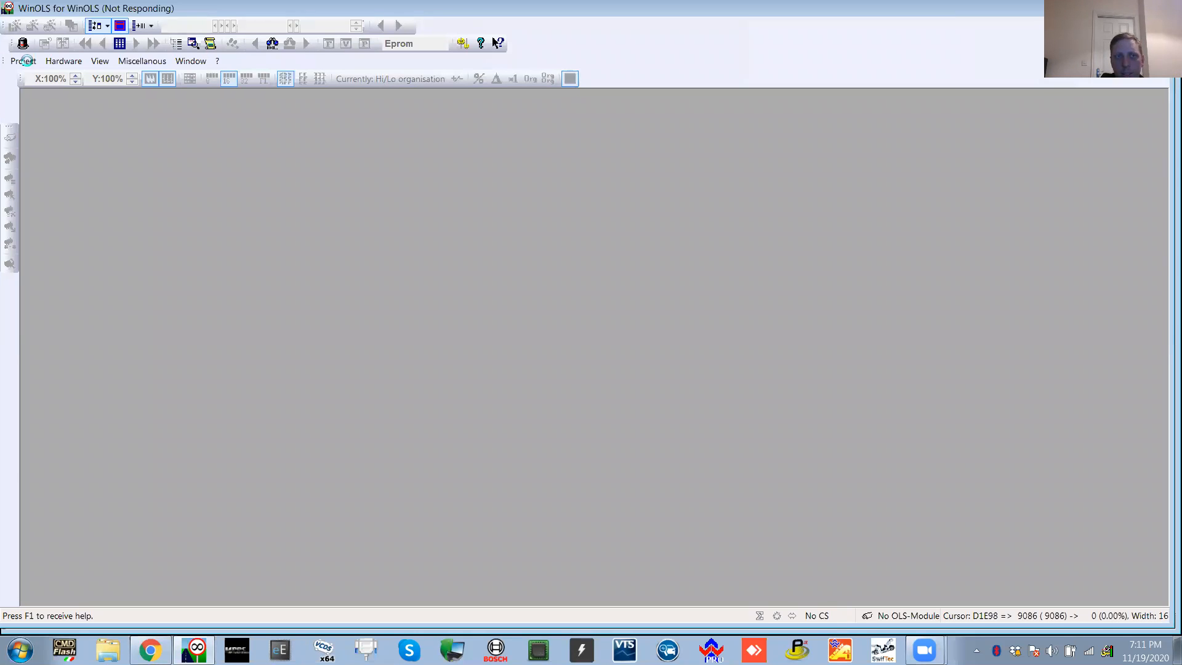
Maximize the program window and open the recent Ford Transit (Original) project
click(27, 62)
click(553, 263)
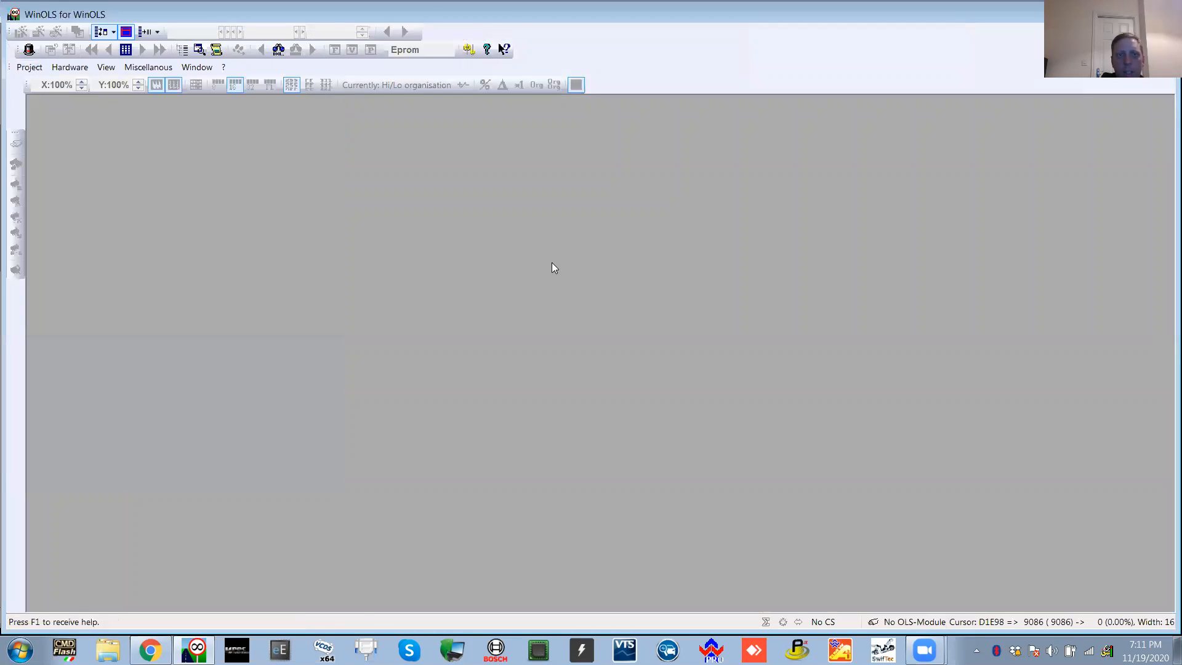
double_click(511, 13)
double_click(558, 30)
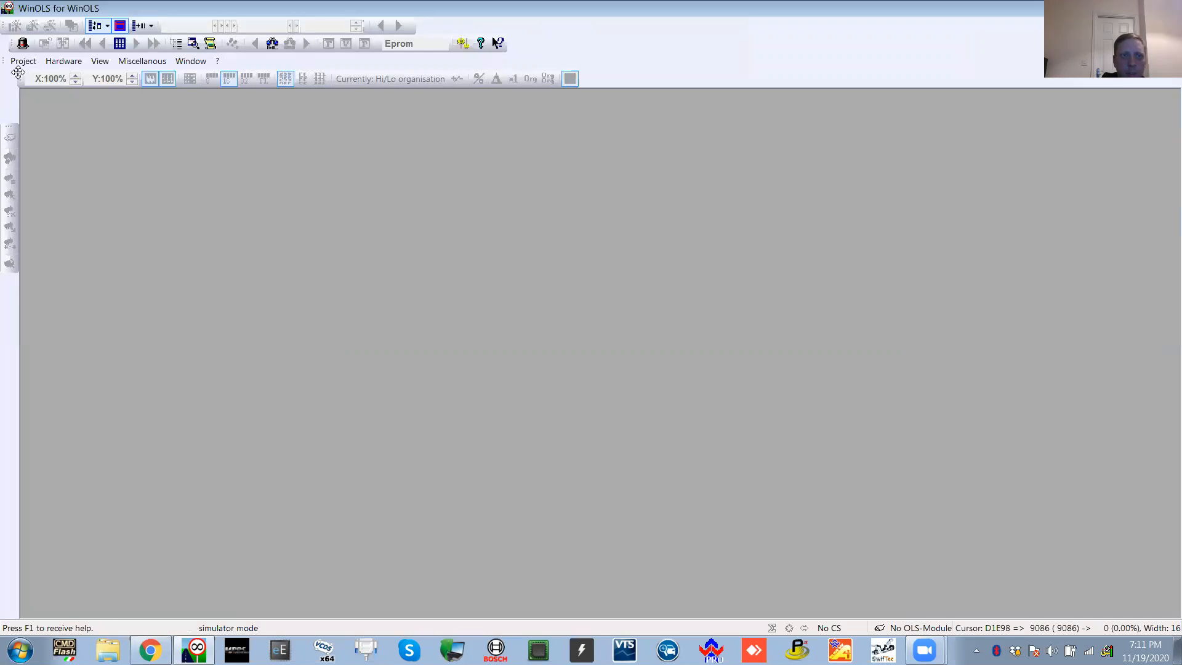
click(23, 61)
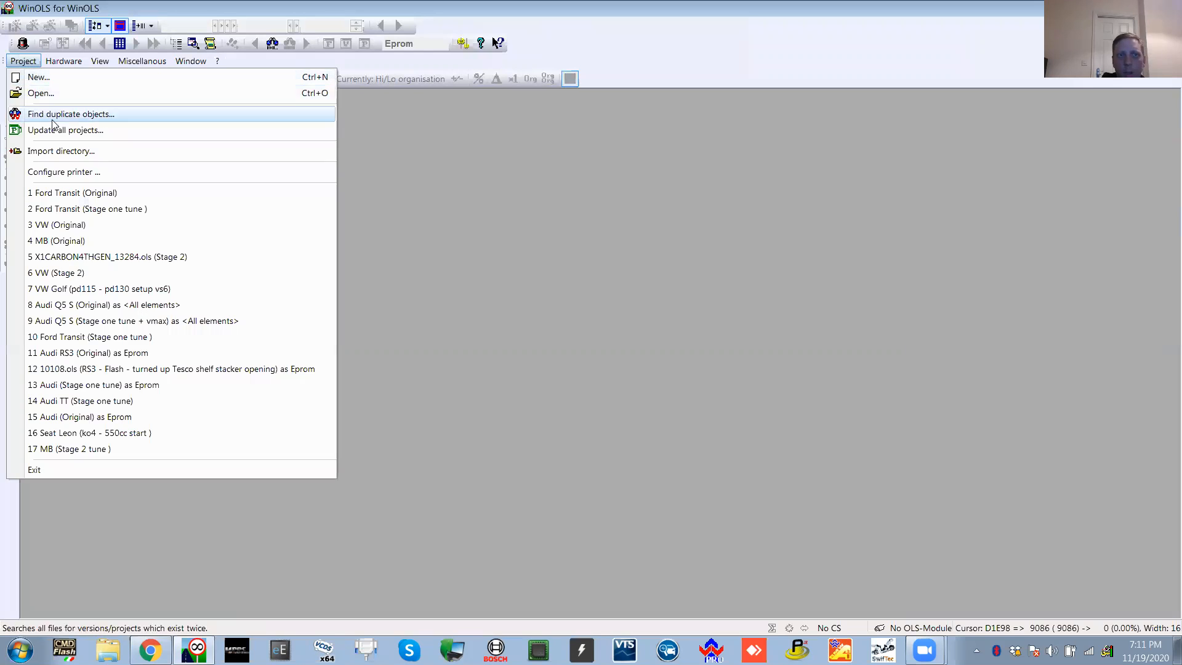
click(183, 194)
click(374, 261)
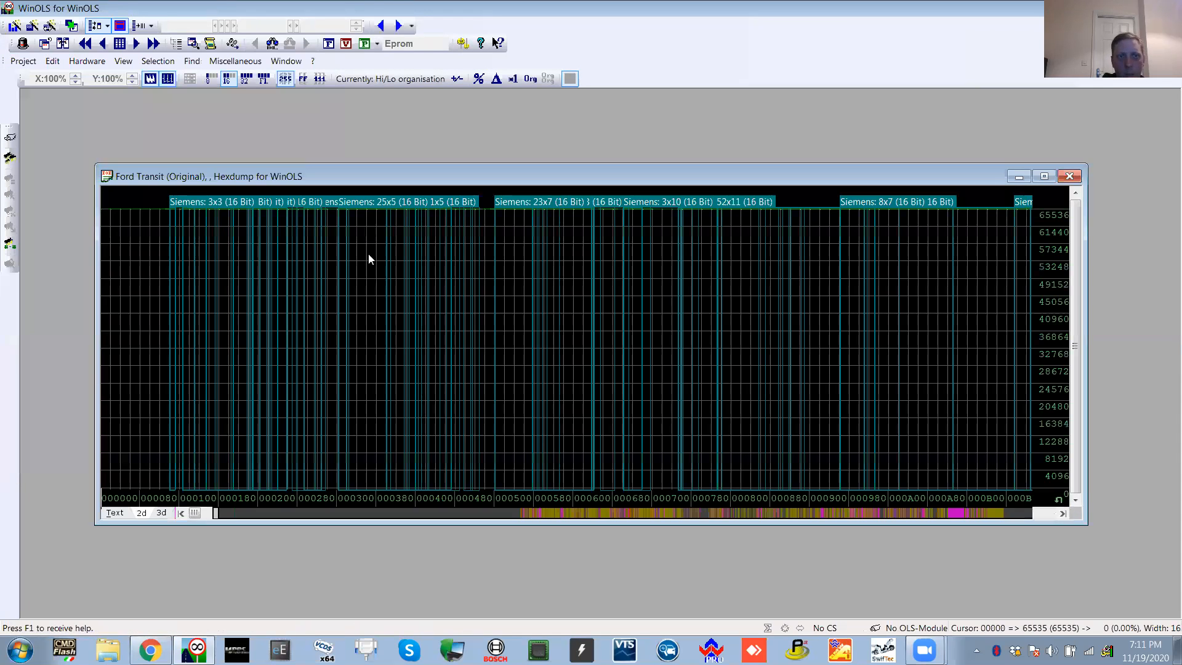
key(p)
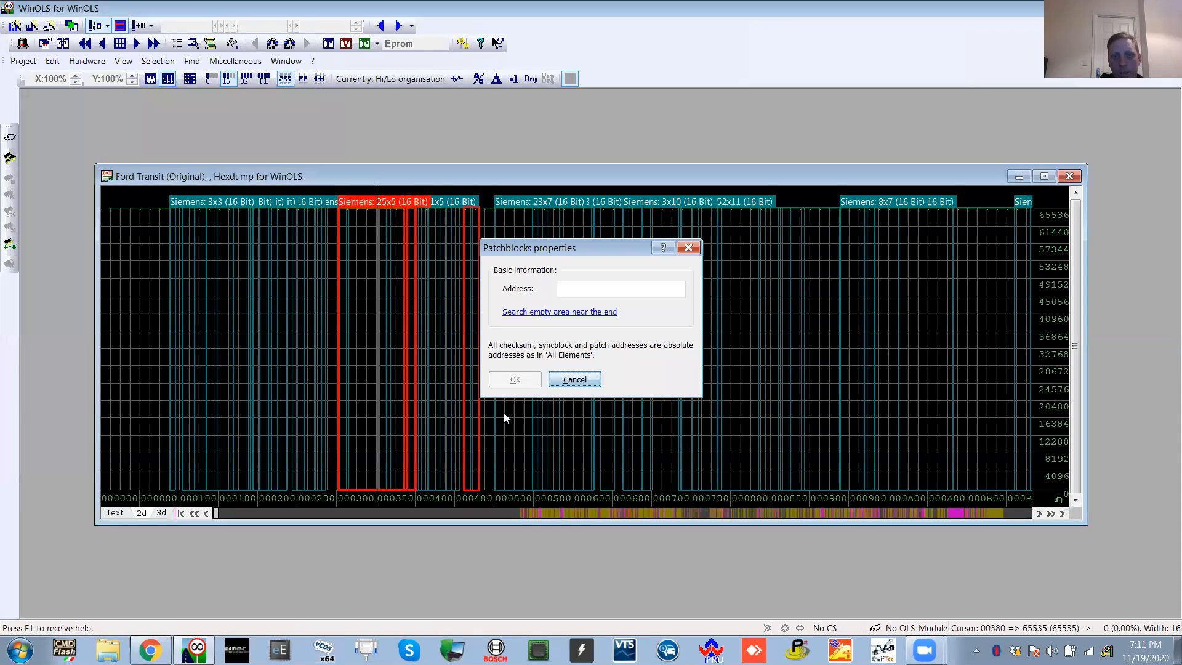
click(420, 521)
click(831, 456)
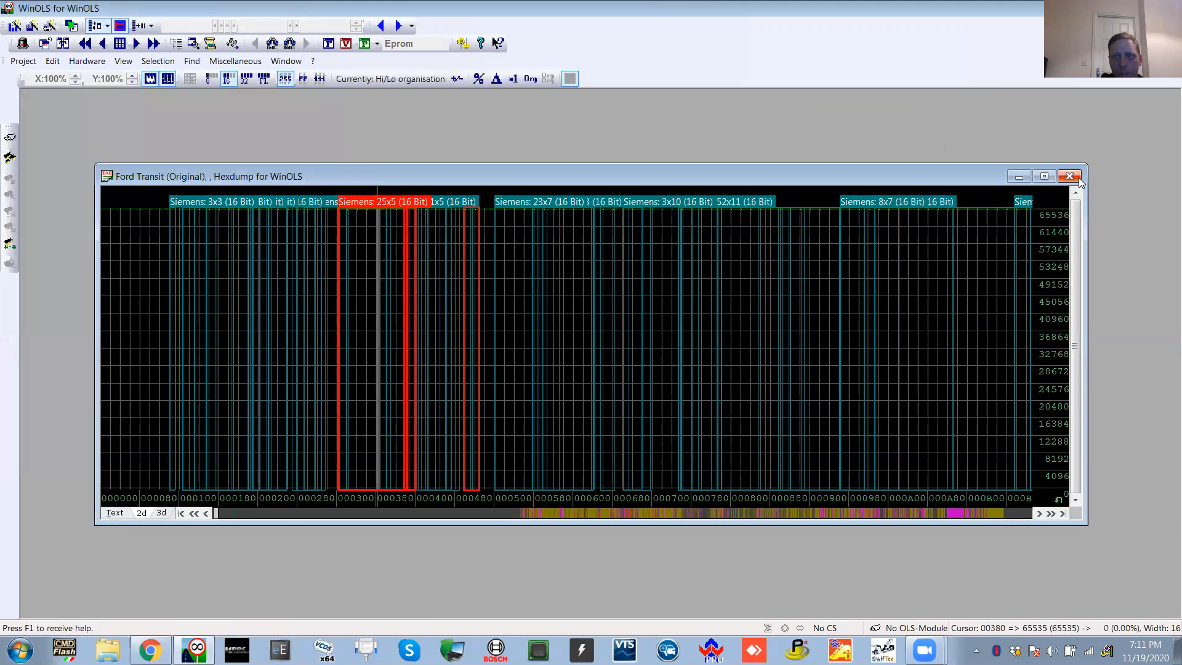
Close the open Ford Transit project and import the desktop file MPC_ (Ford Transit (Original) - )_csnone.bin as a new project for client WinOLS
click(1077, 177)
double_click(754, 9)
drag(146, 403, 694, 225)
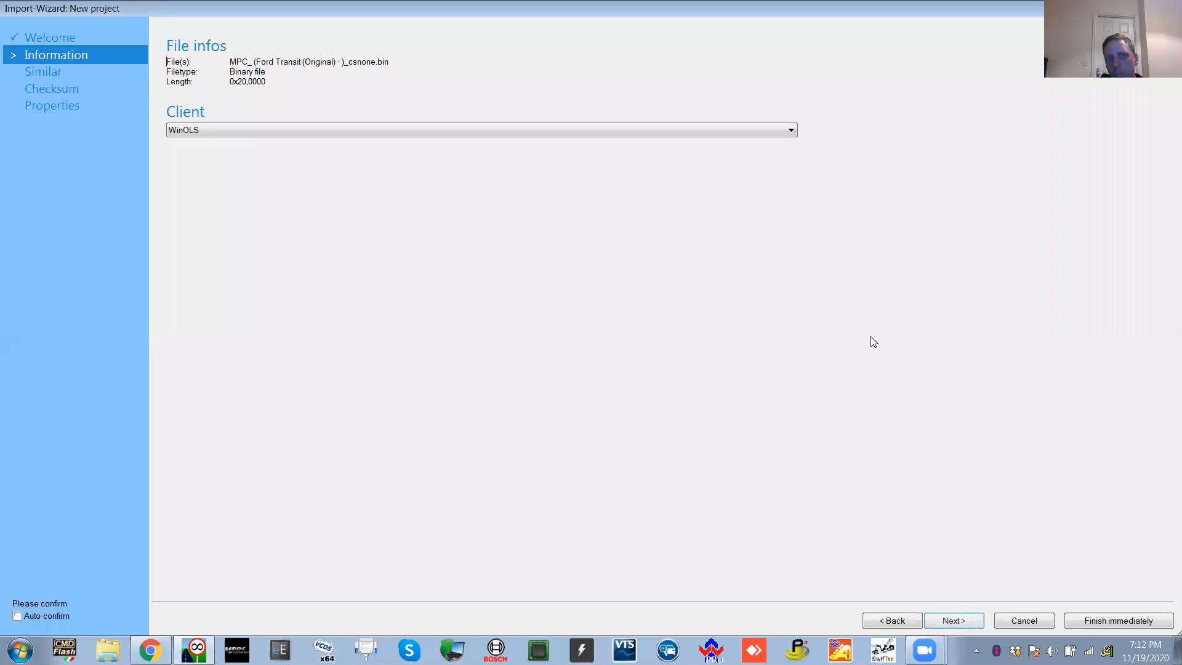
click(958, 622)
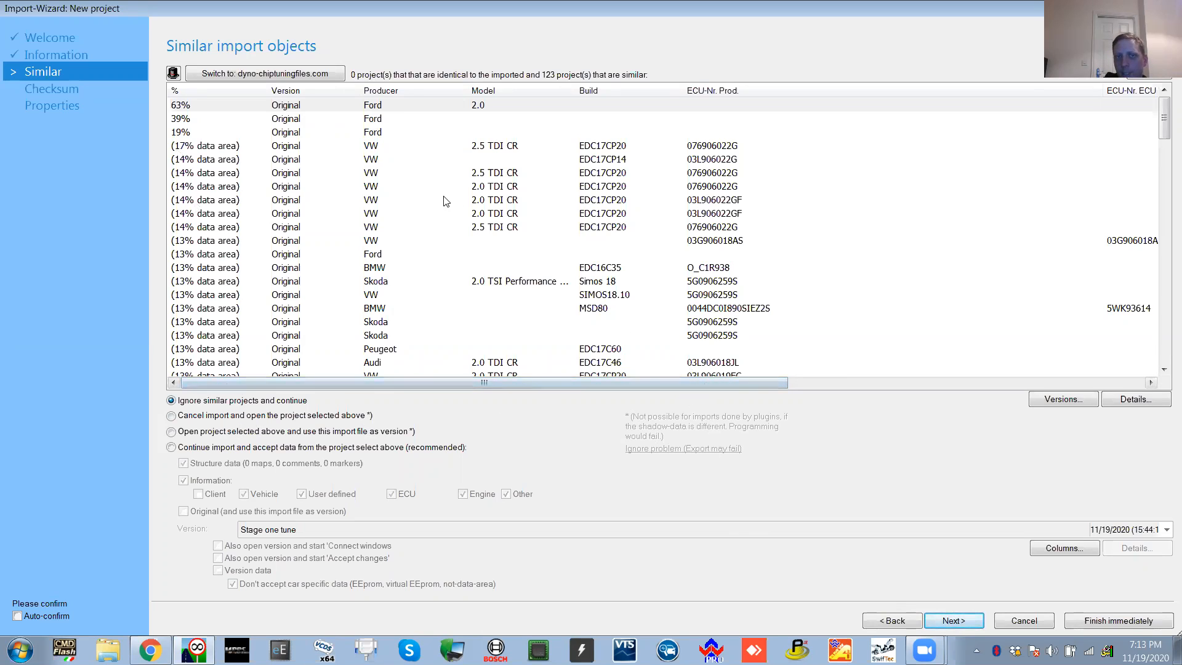
Ignore the similar projects, don't accept a checksum, and finish the import with the prefilled Ford Transit properties
click(956, 619)
click(628, 439)
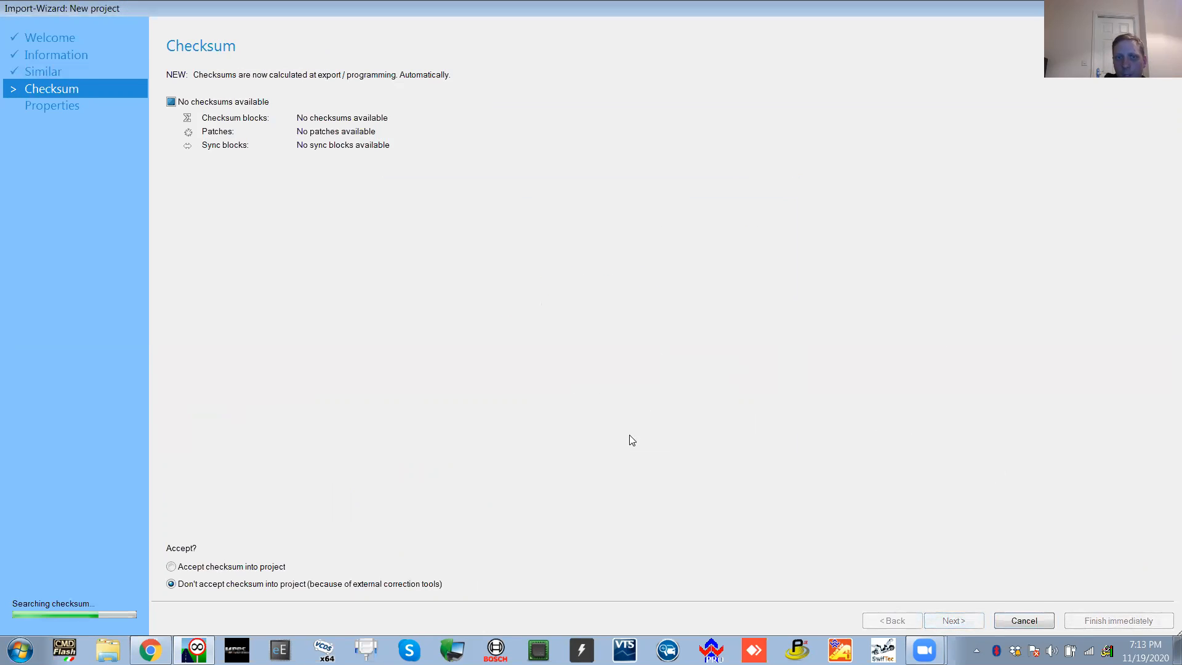
click(970, 622)
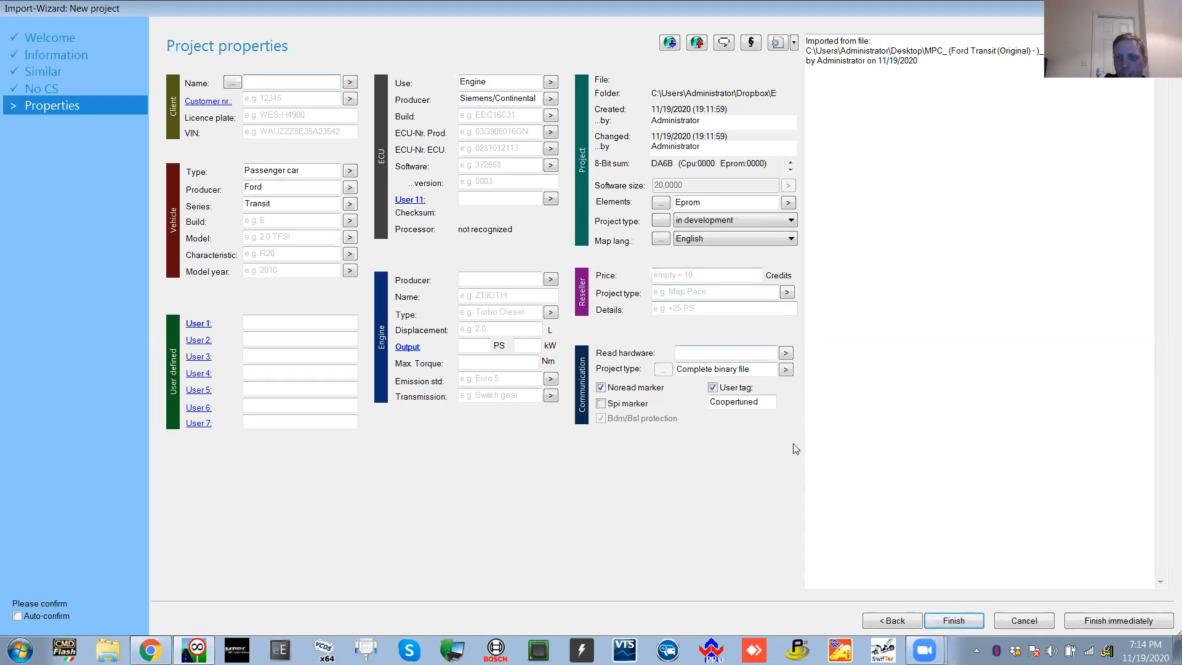
click(954, 621)
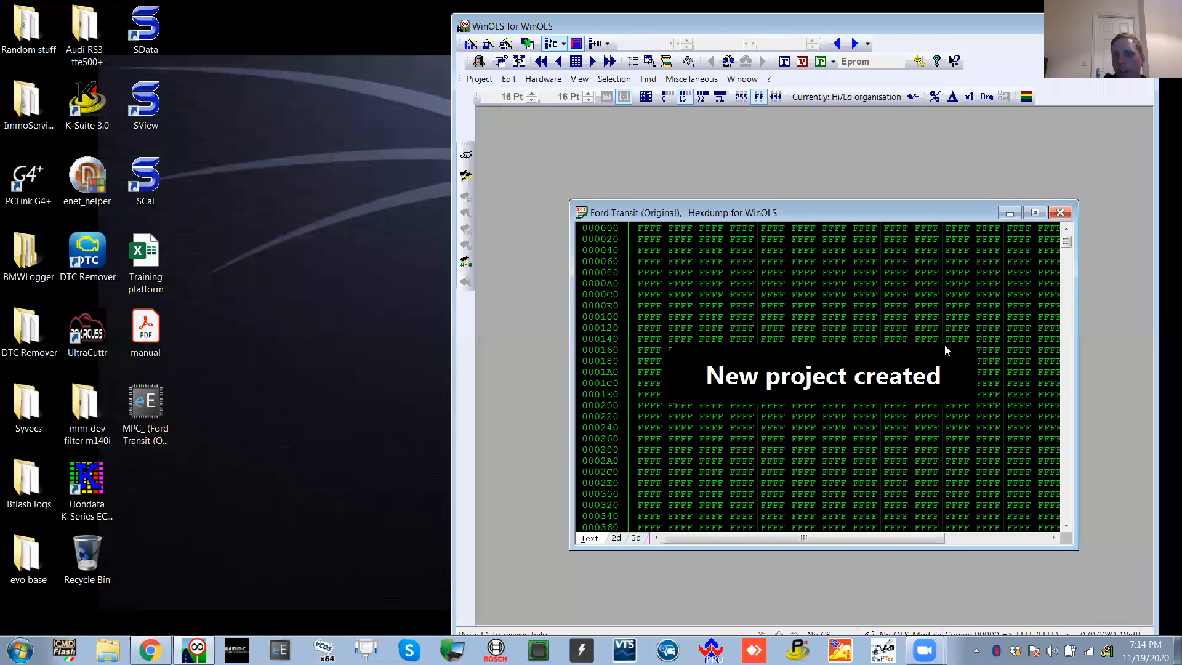
Maximize the program window, show the new project's hexdump in 2d, and widen it across the upper part of the workspace
double_click(903, 26)
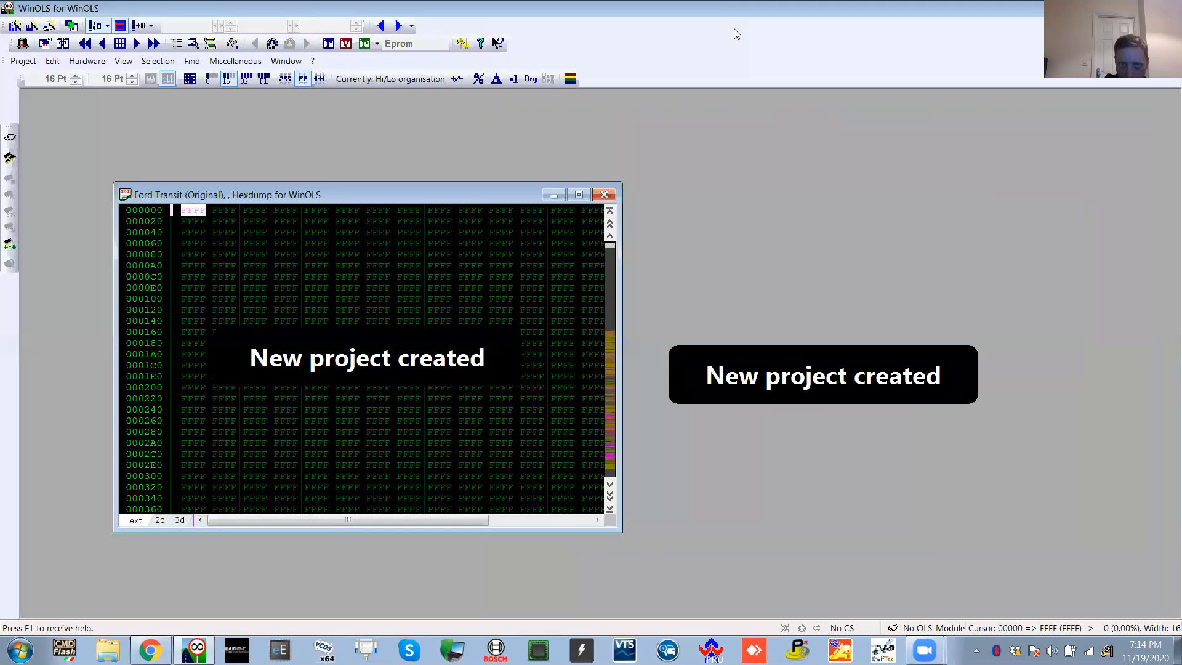
drag(472, 195, 493, 151)
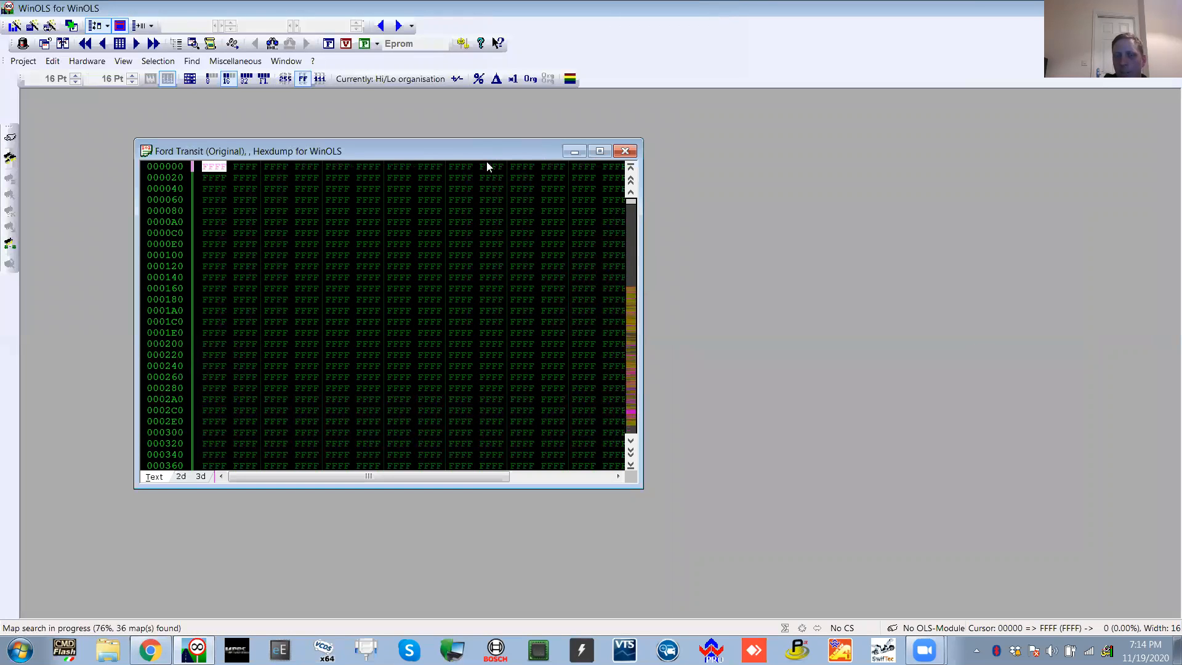
click(181, 477)
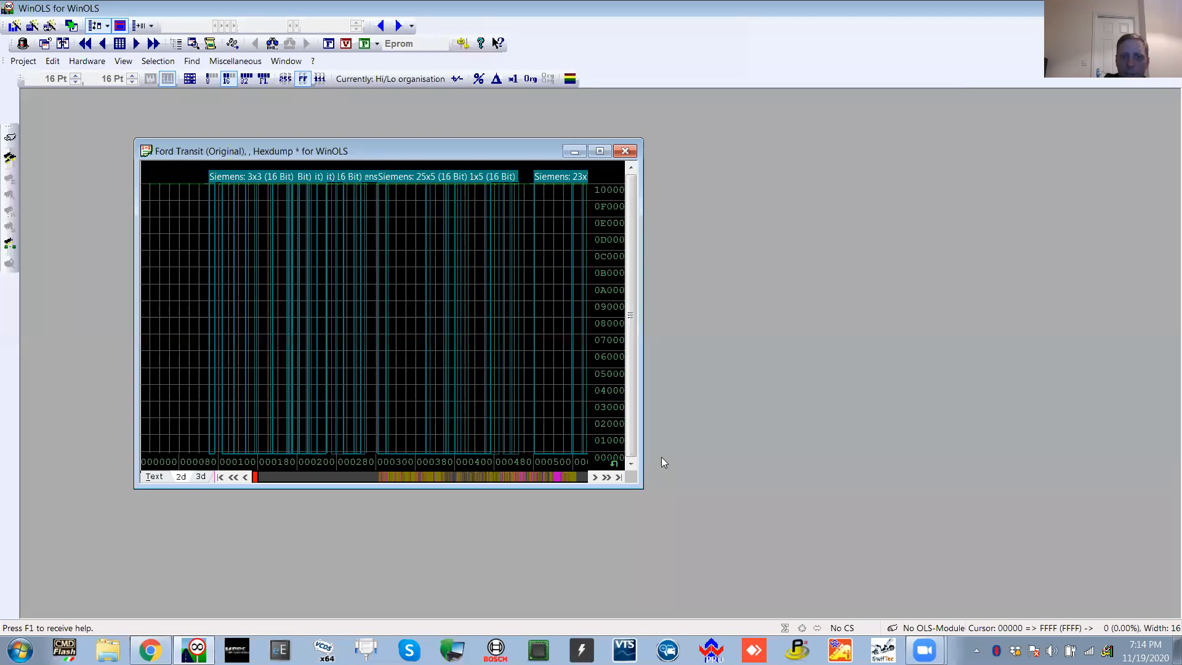
drag(640, 484, 1164, 505)
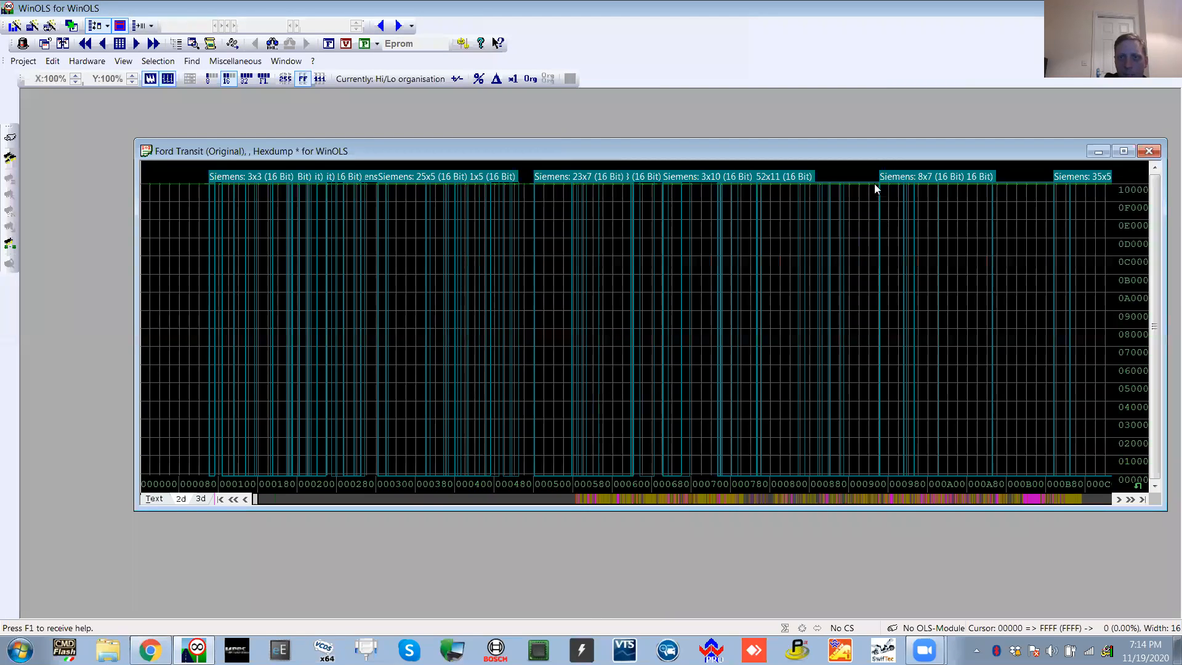
drag(874, 151, 779, 101)
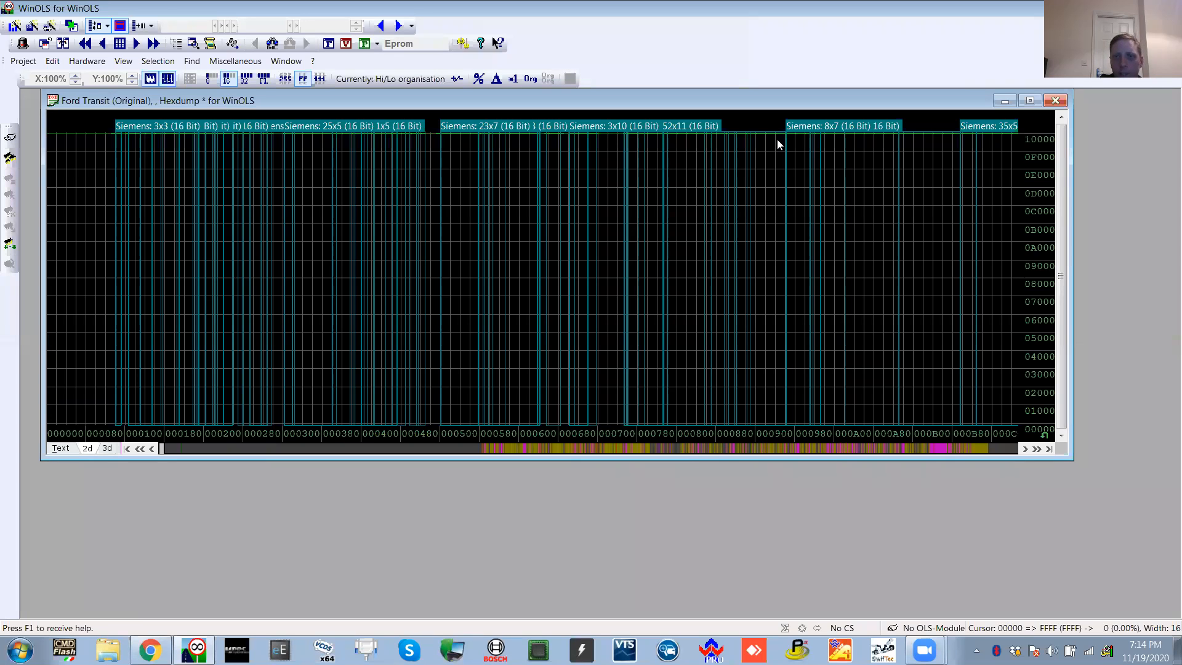
Find similar projects for the imported Ford Transit file and examine the match percentages, map counts and versions of the listed projects
click(23, 62)
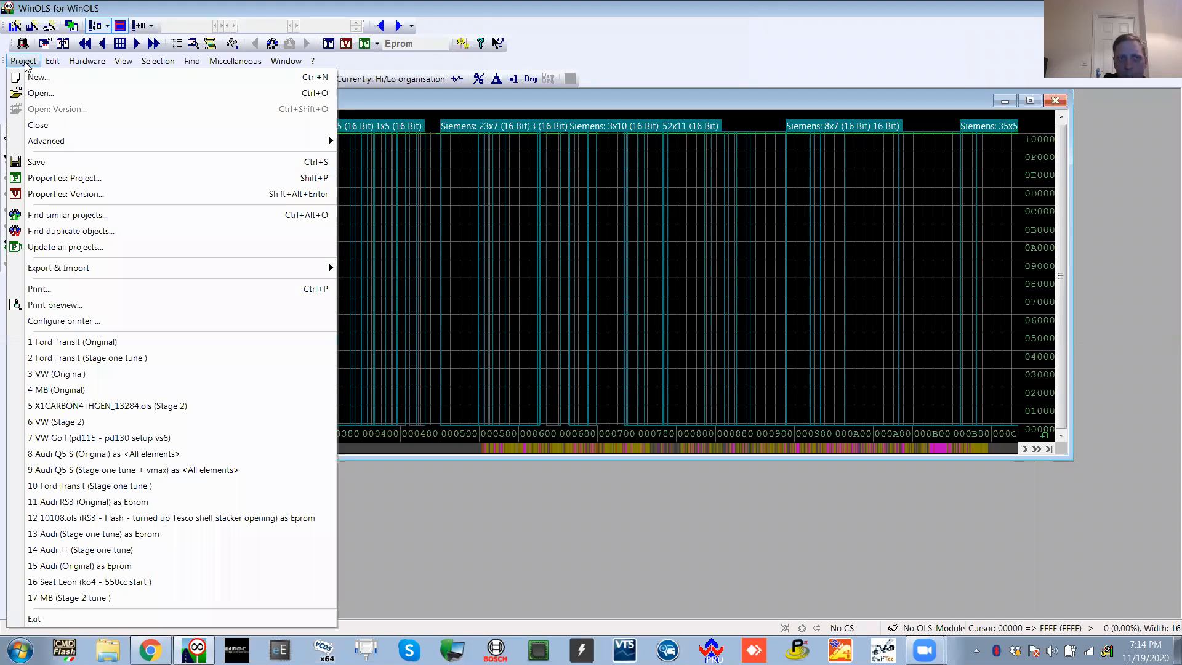
click(133, 214)
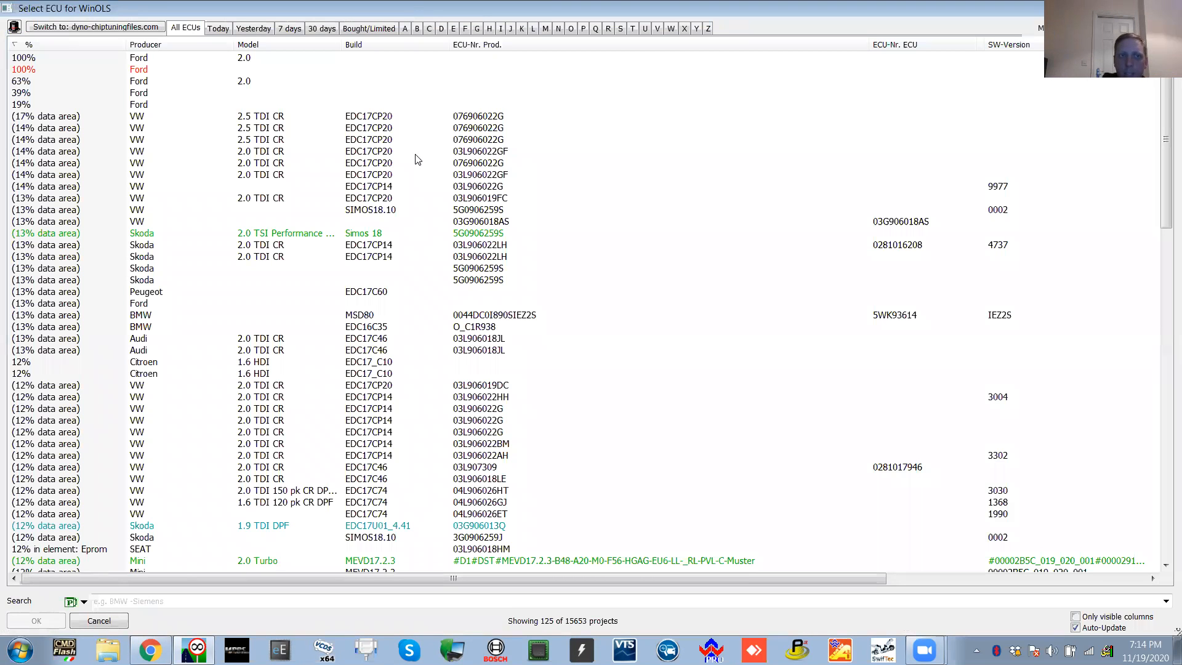
click(232, 60)
drag(329, 579, 392, 588)
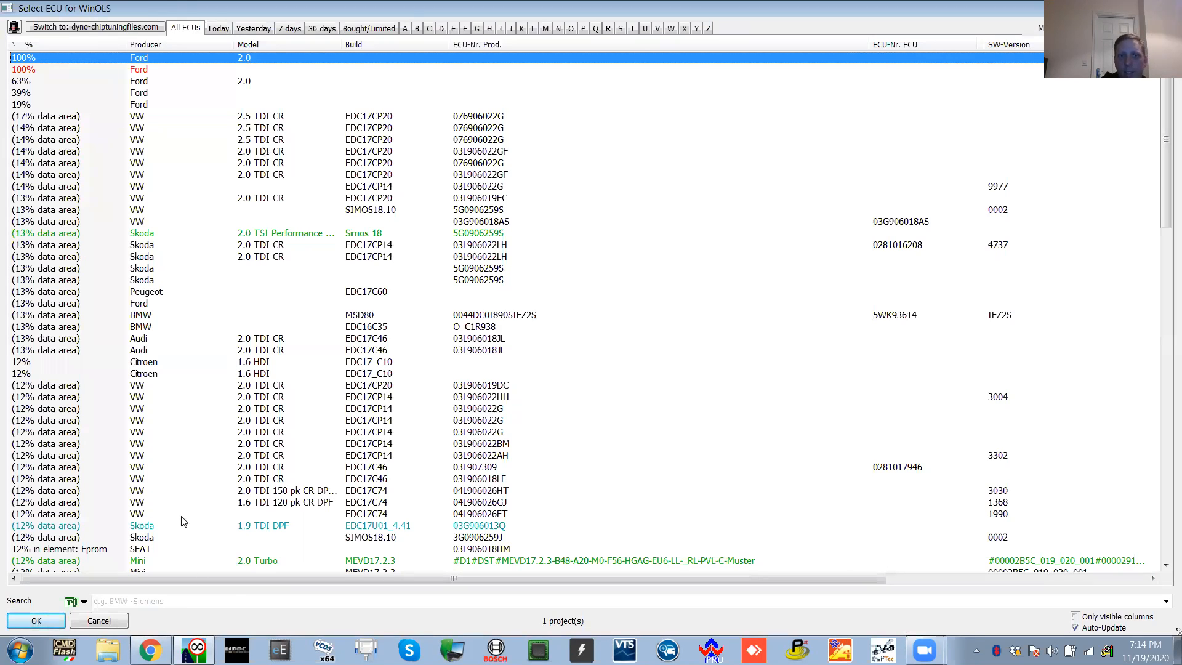
drag(588, 579, 752, 596)
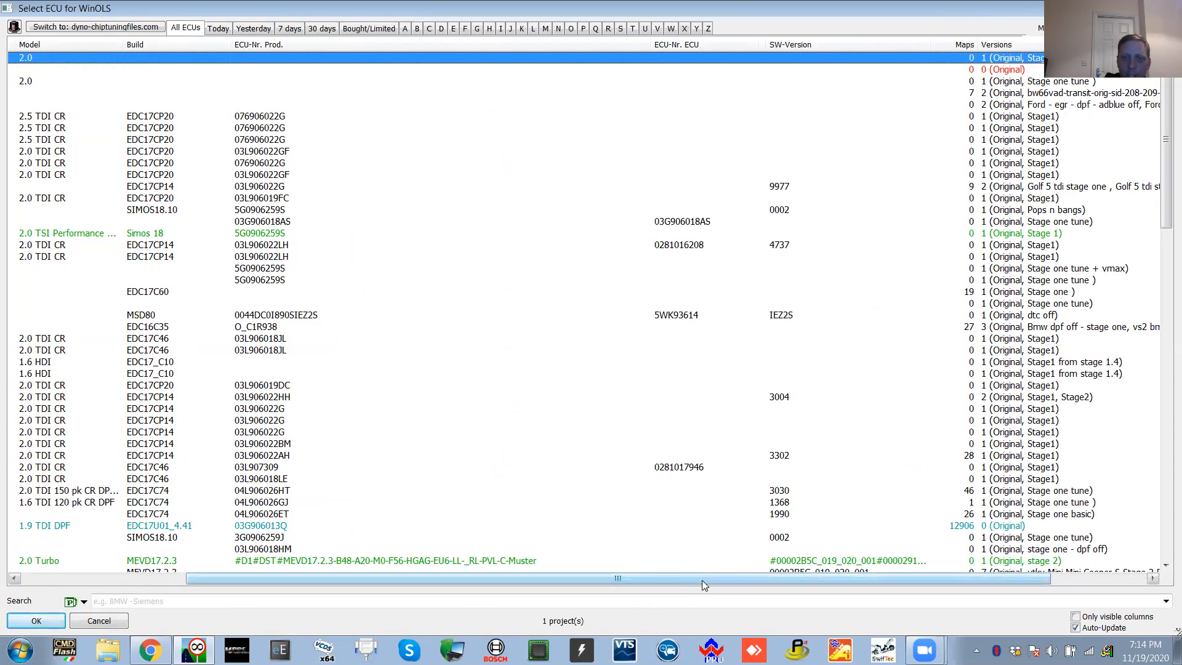
drag(702, 580, 536, 582)
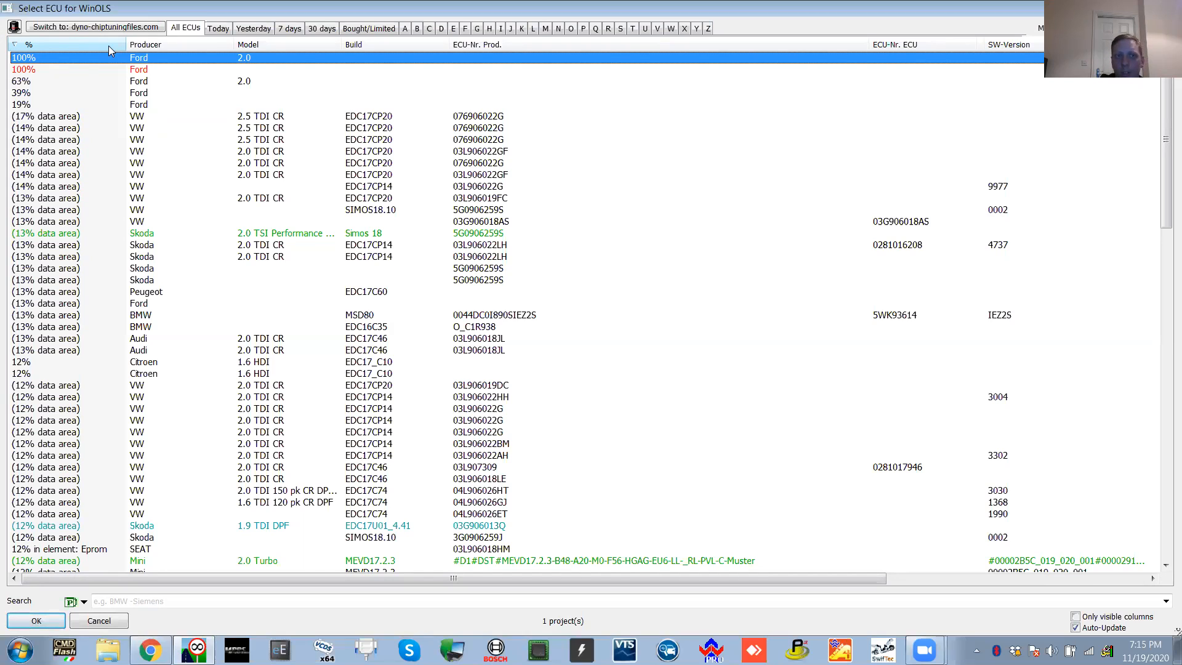
Open the Stage one tune version of the 63% matching Ford project and place its window below the original's
click(94, 82)
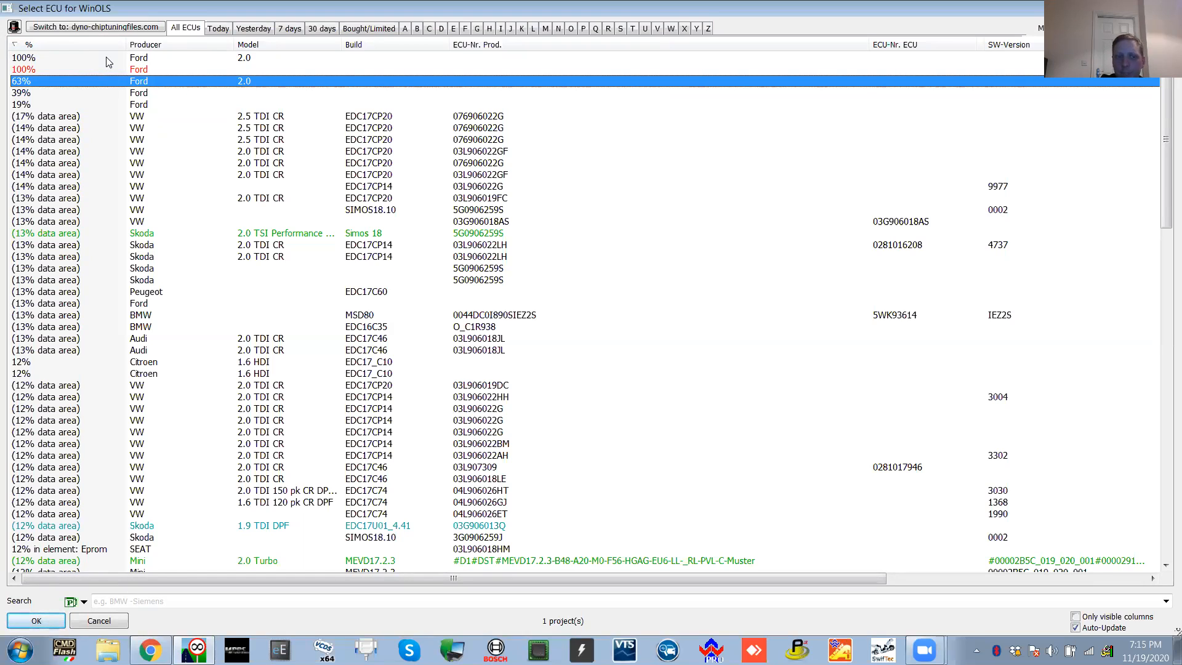
click(37, 619)
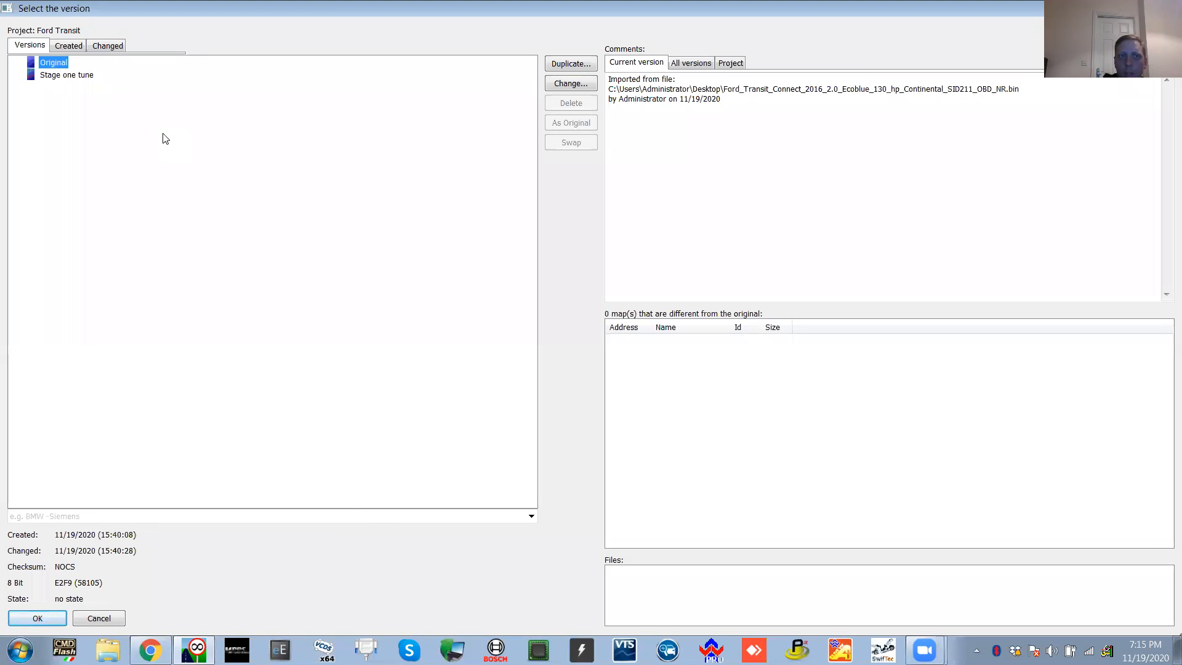
click(81, 77)
click(49, 615)
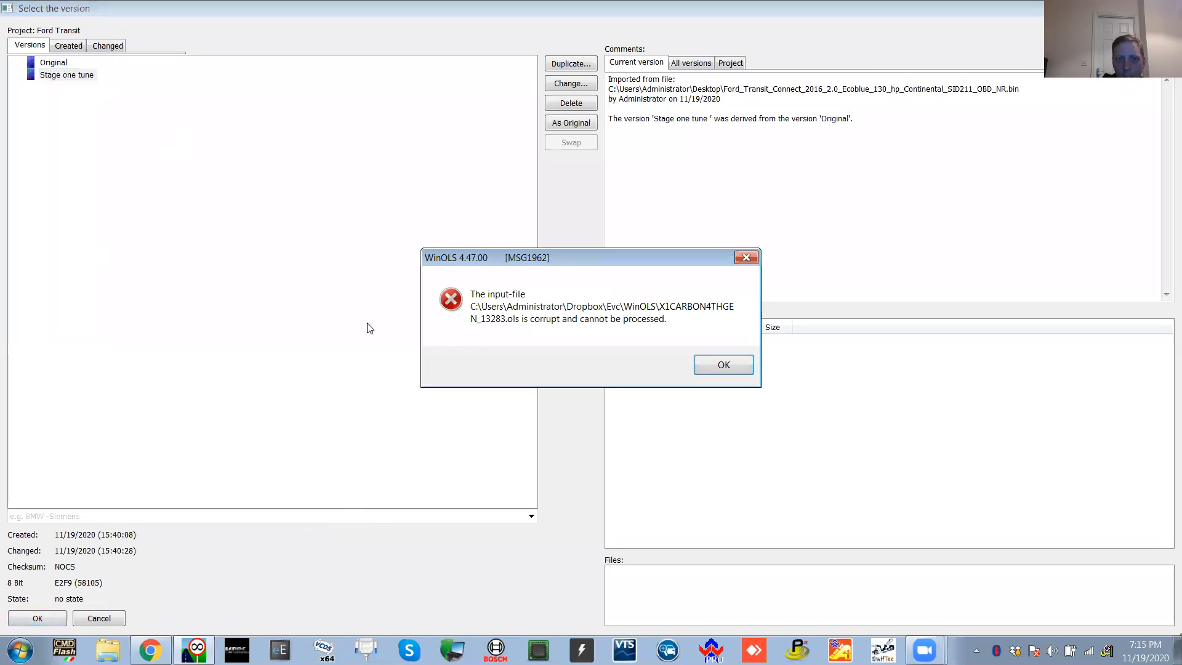
click(720, 366)
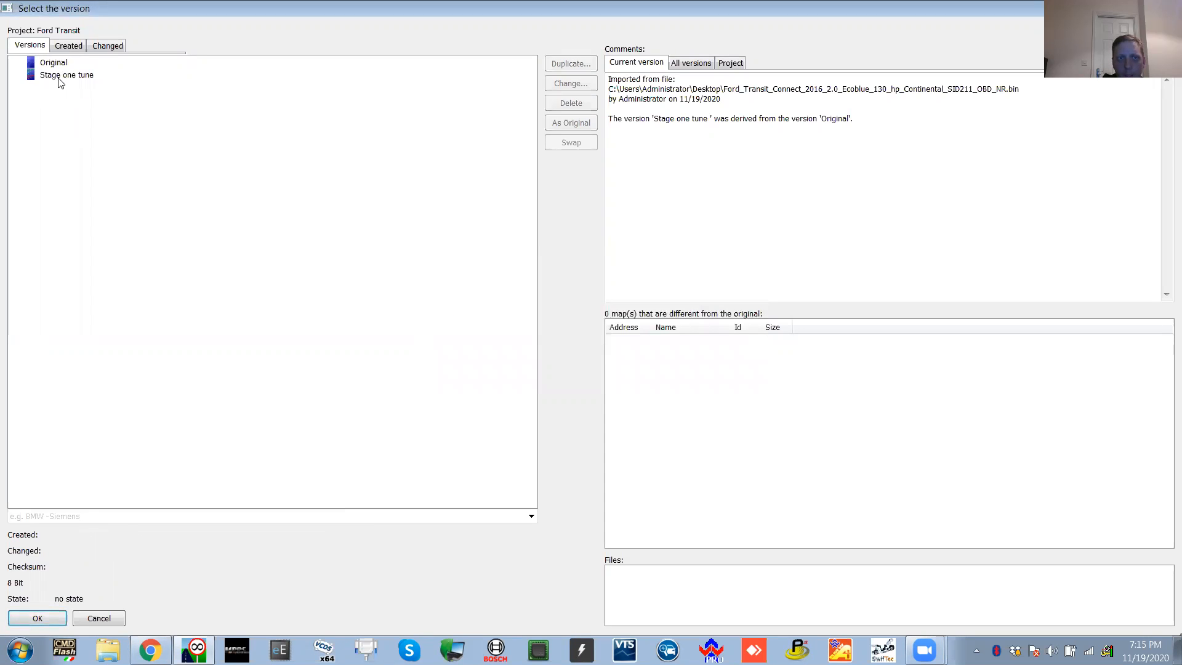
click(43, 617)
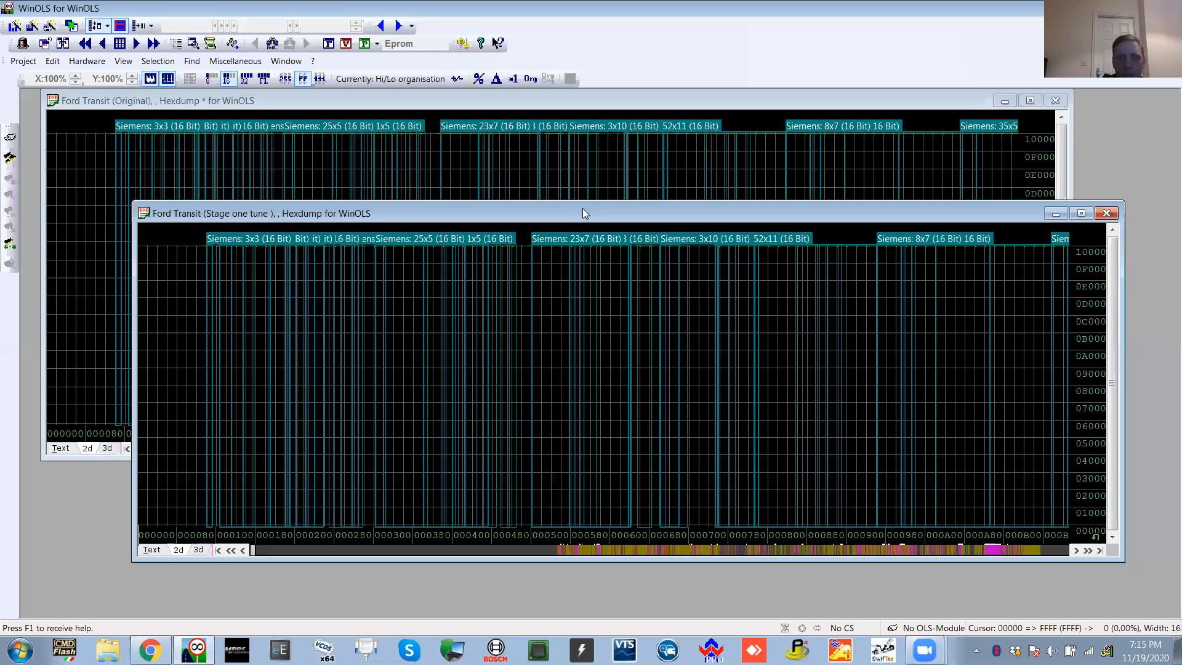
drag(582, 209, 523, 245)
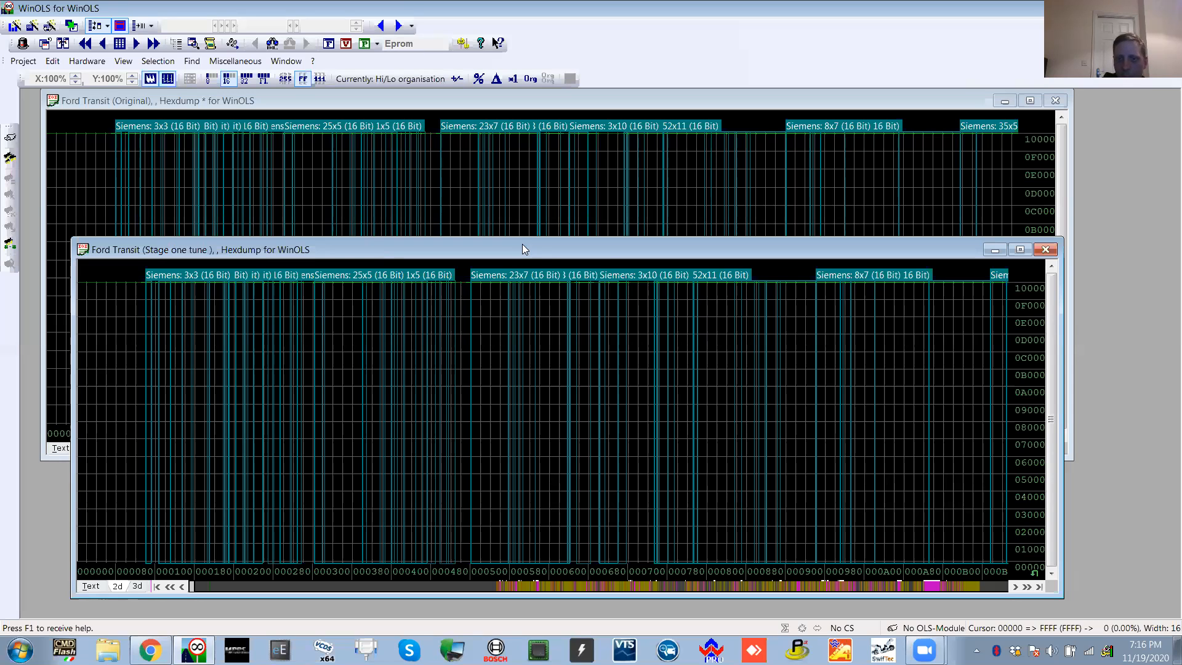
Step through the successive differences in the Stage one tune hexdump and examine other areas of the file
double_click(753, 385)
key(n)
key(n)
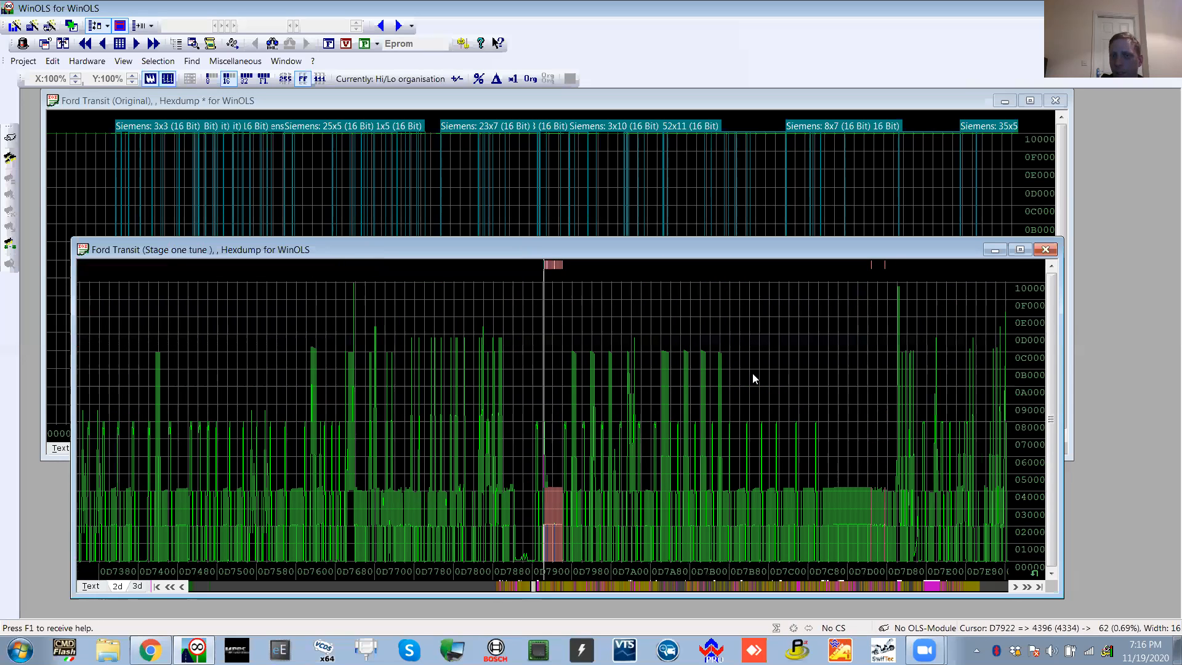
key(n)
key(n)
key(n)
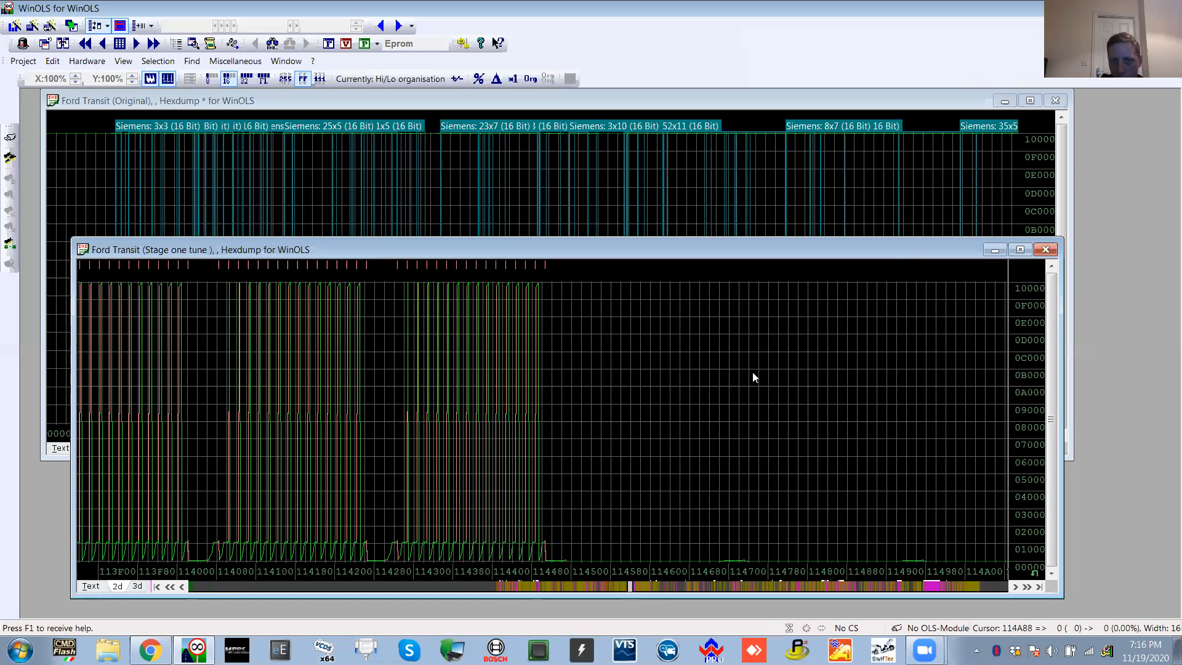
key(n)
key(n)
key(n)
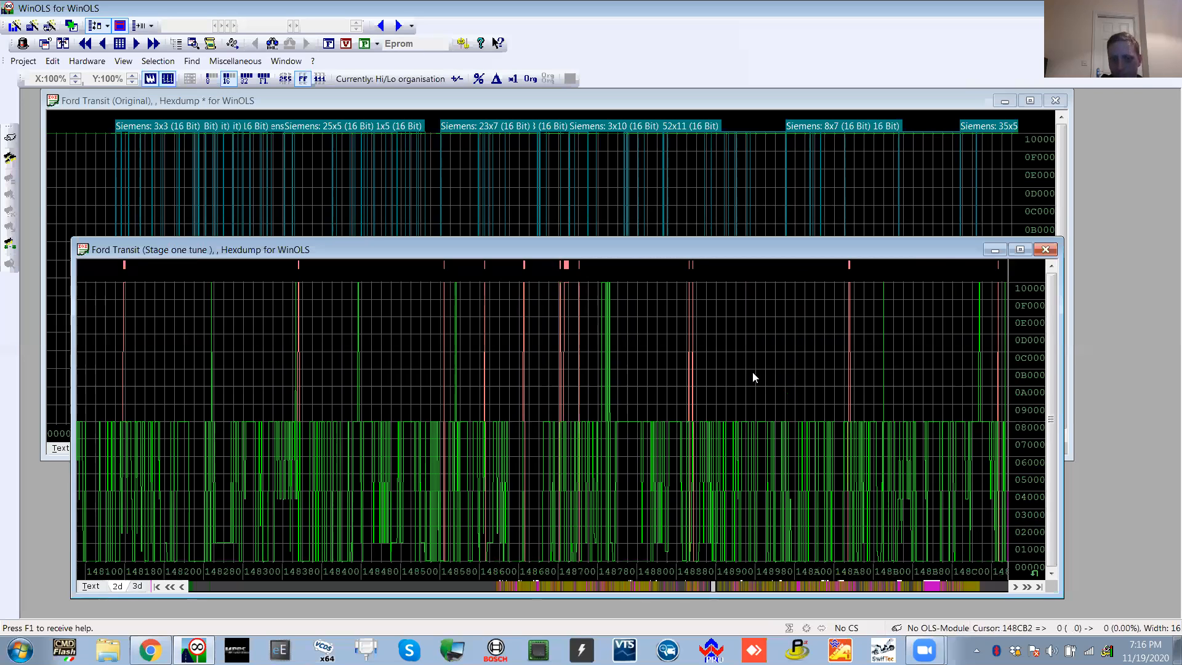
key(n)
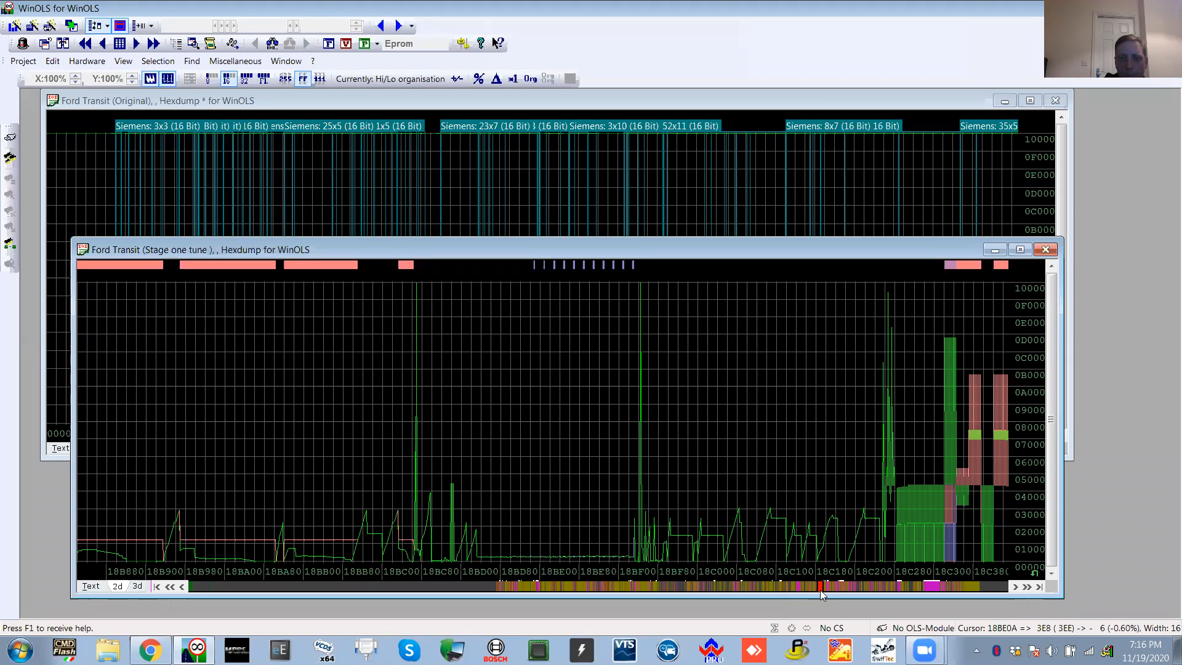
click(773, 586)
click(479, 590)
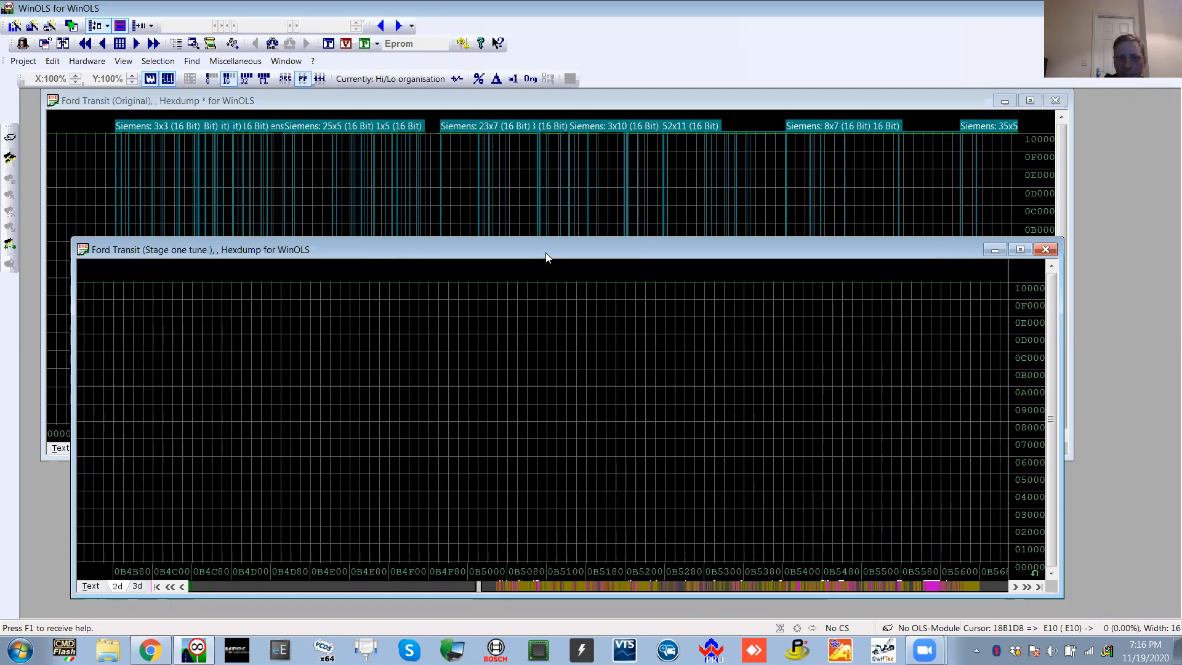
Arrange both hexdump windows and connect the Stage one tune window to the imported Ford Transit Original with automatic address offset
drag(545, 253, 575, 398)
click(575, 321)
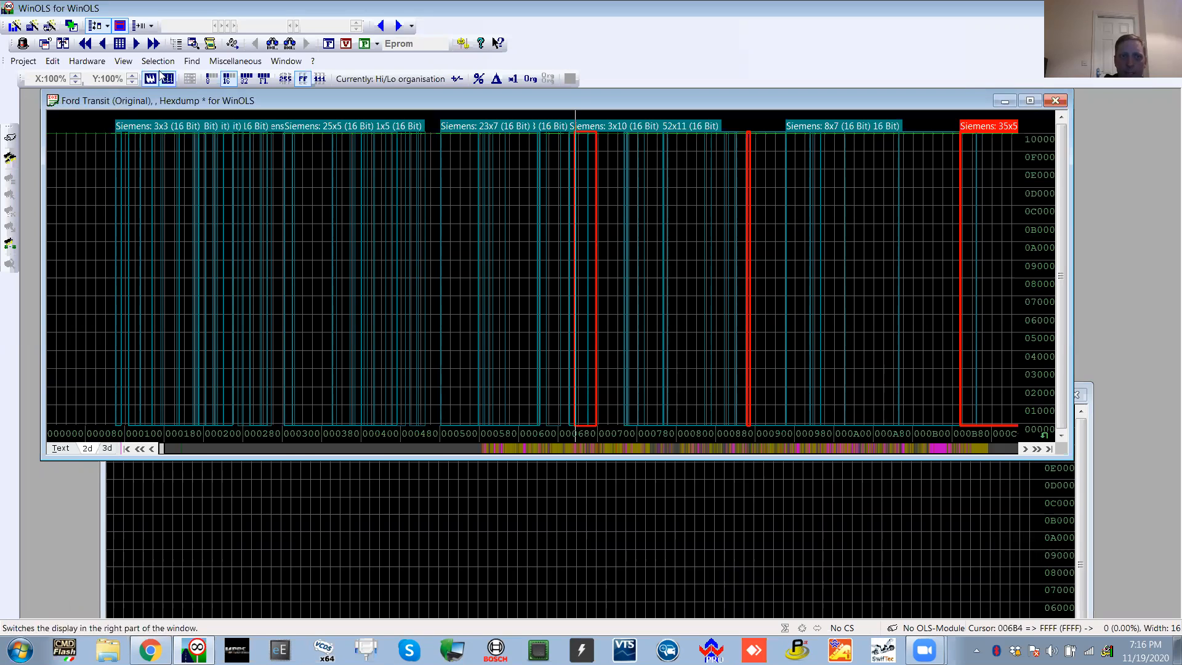
click(457, 475)
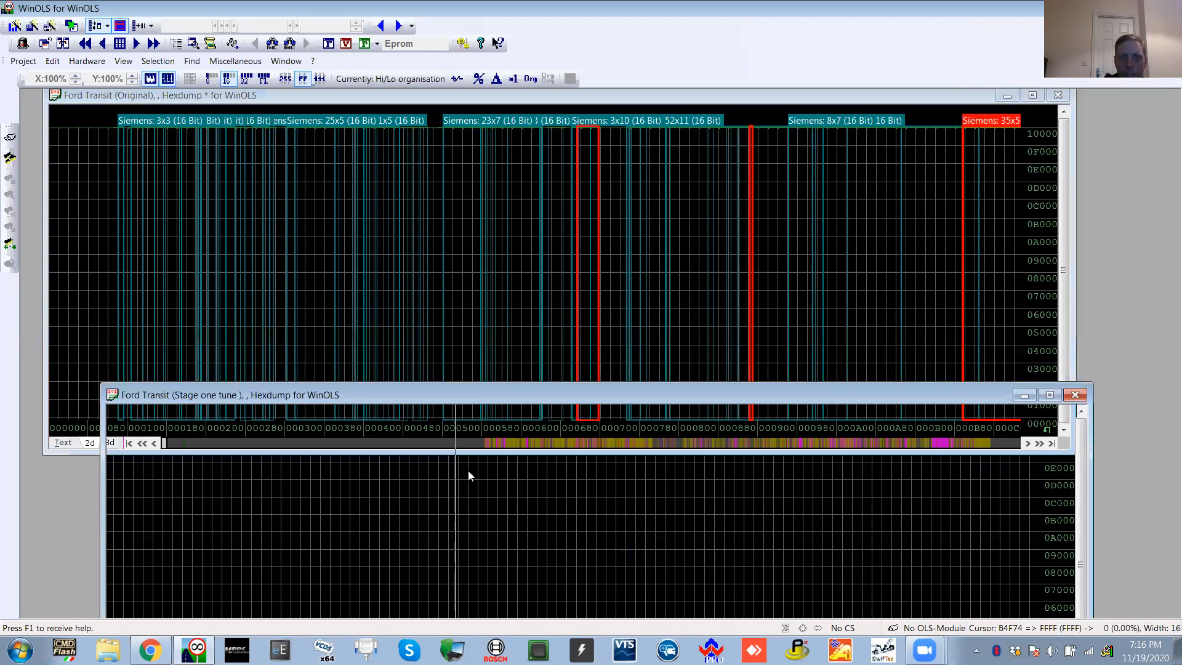
drag(476, 386, 416, 272)
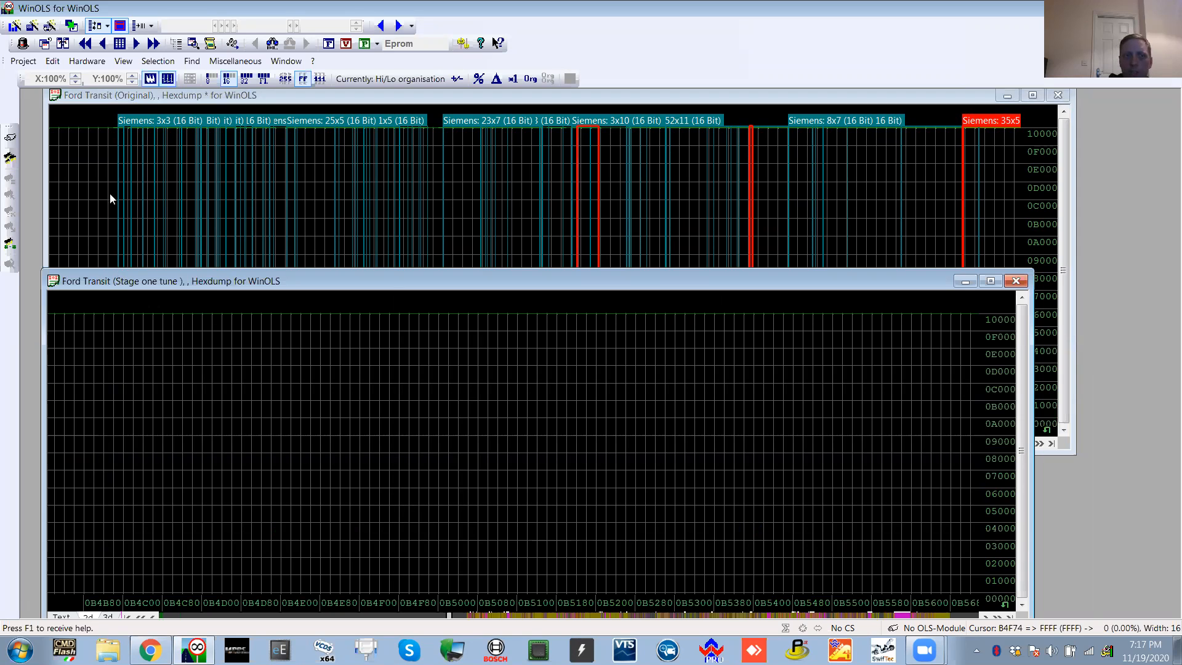
click(64, 46)
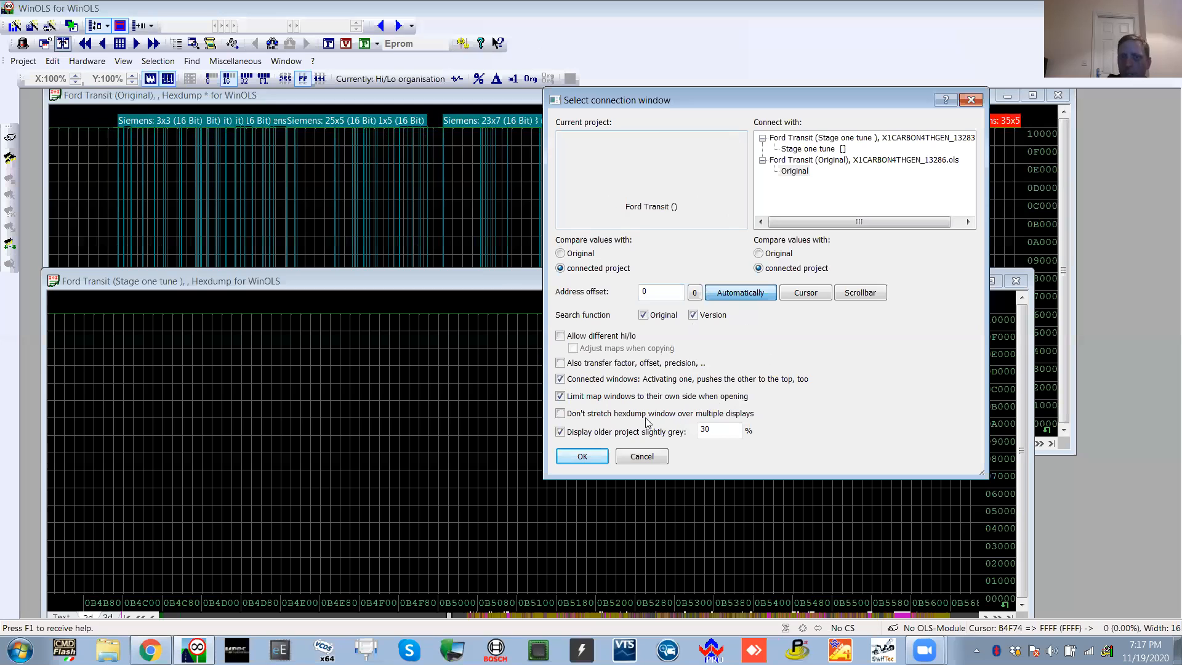
click(583, 457)
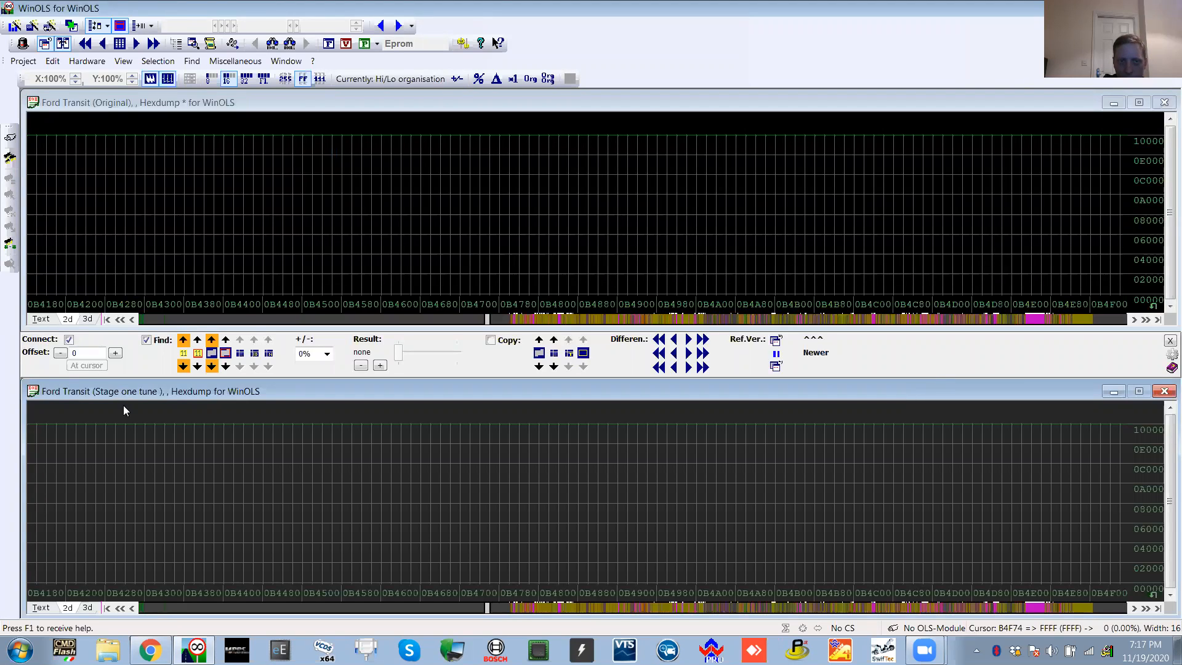
Step through the differences between the connected Original and Stage one tune hexdumps and compare the marked areas
click(333, 456)
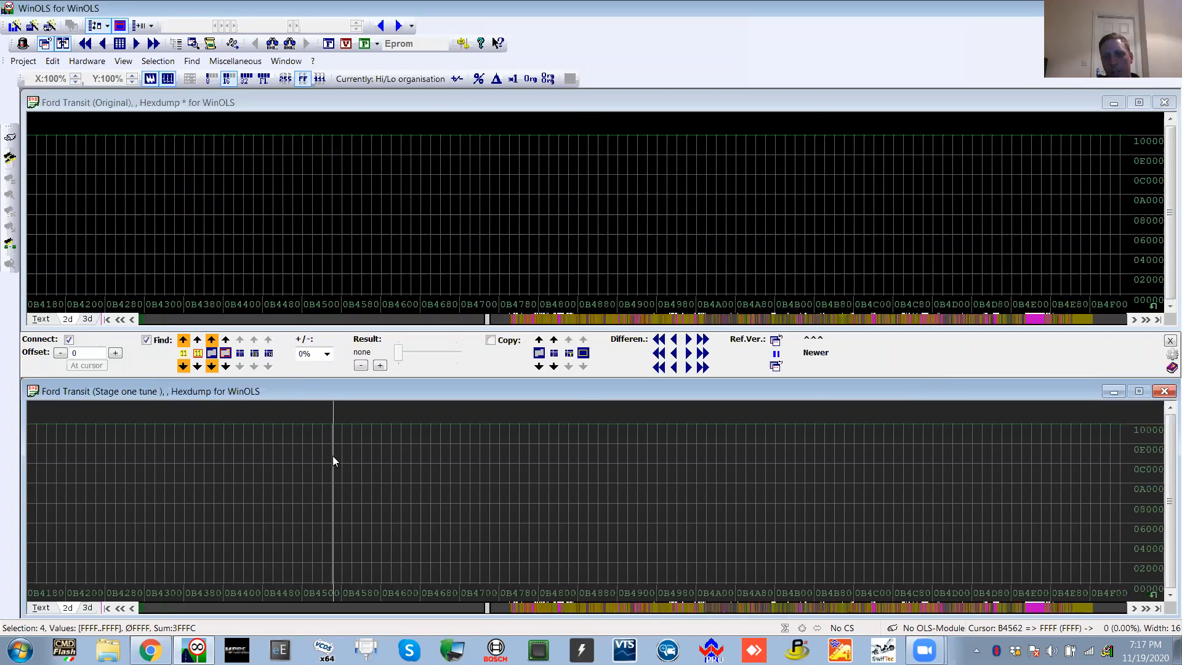
key(n)
key(n)
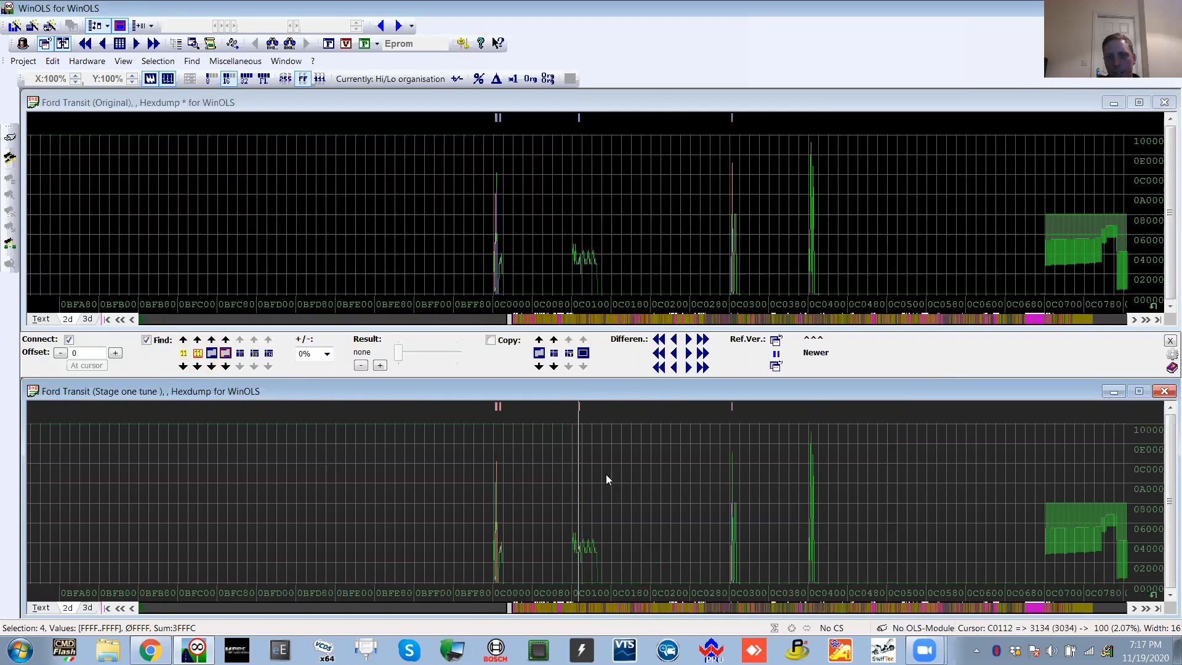
key(n)
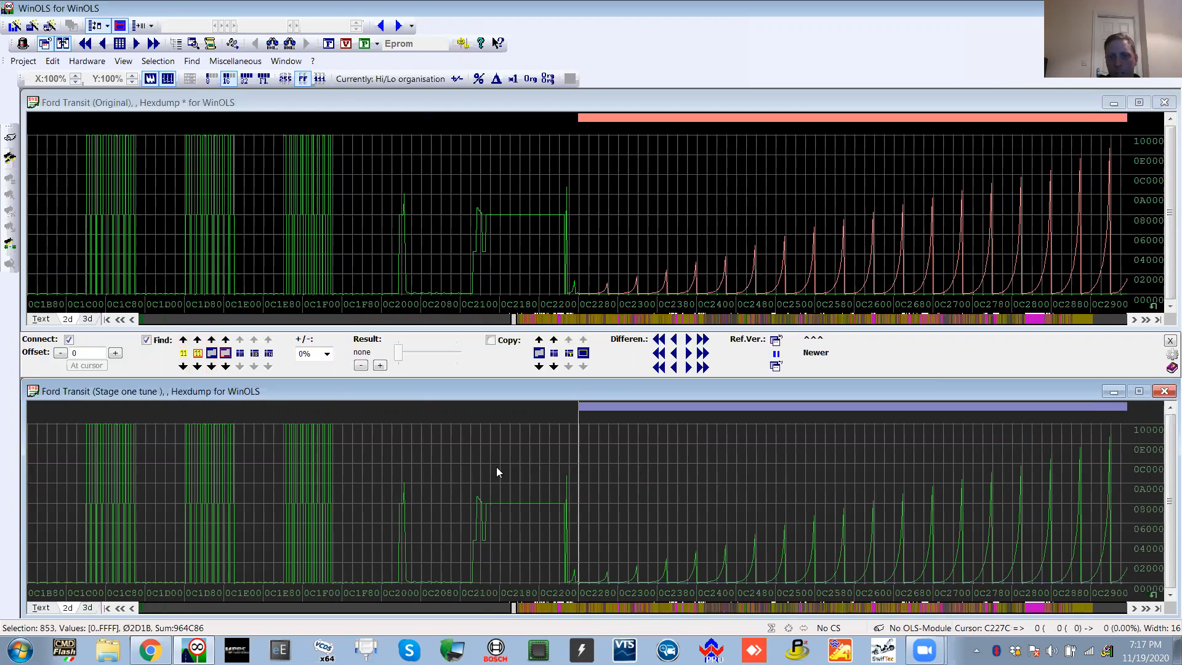
key(n)
key(n)
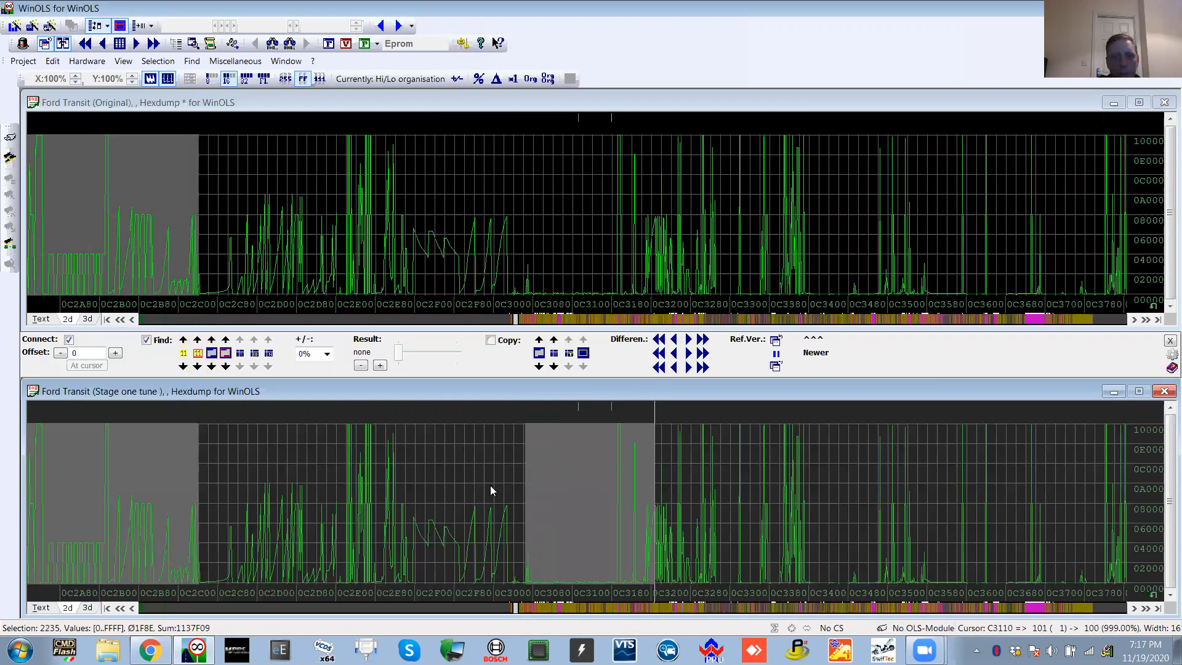
Step through the differences from about 0CD180 to 0E0270 in the Stage one tune hexdump, adding each surrounding map area to the selection
key(n)
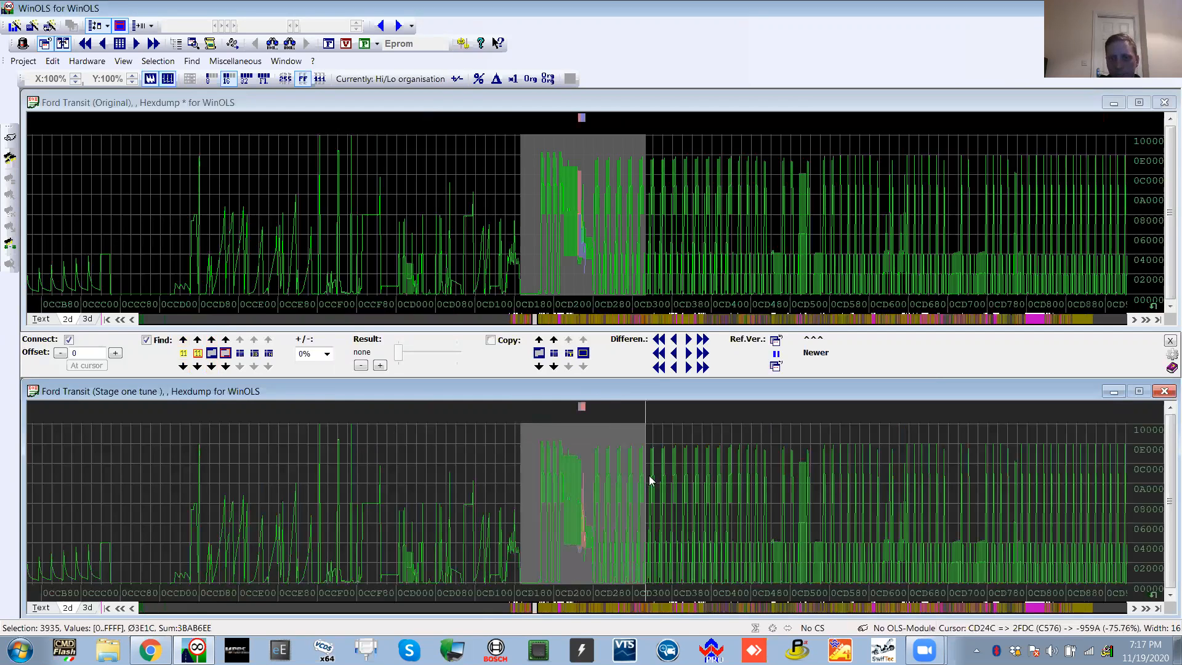
key(n)
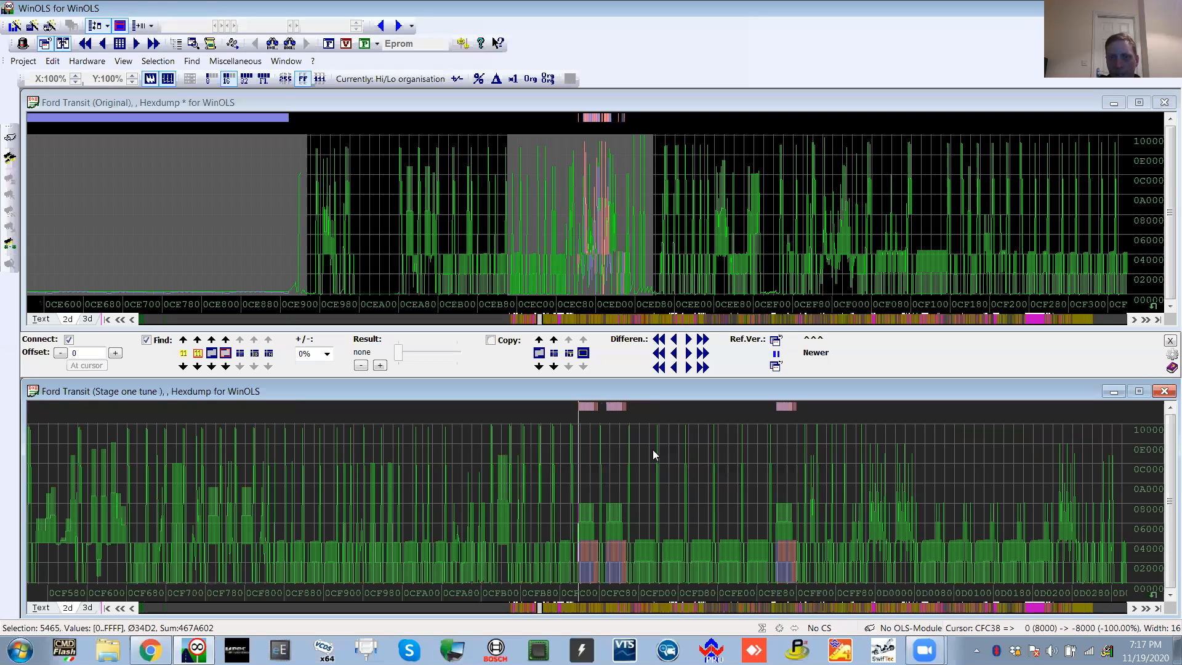
key(n)
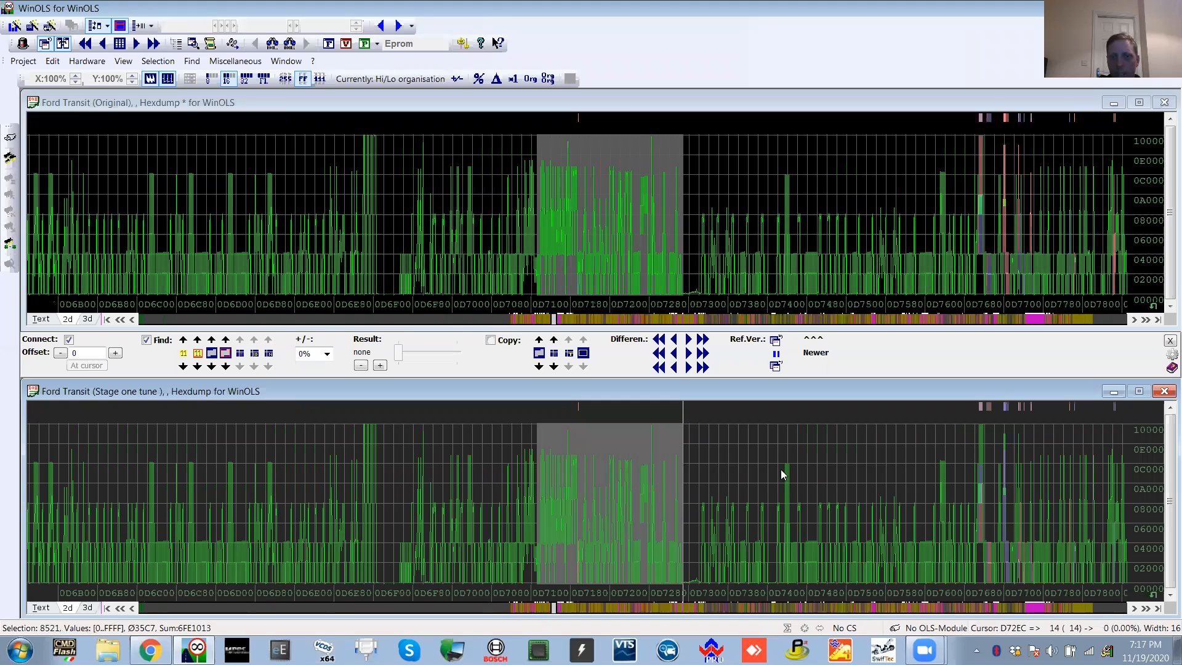
key(n)
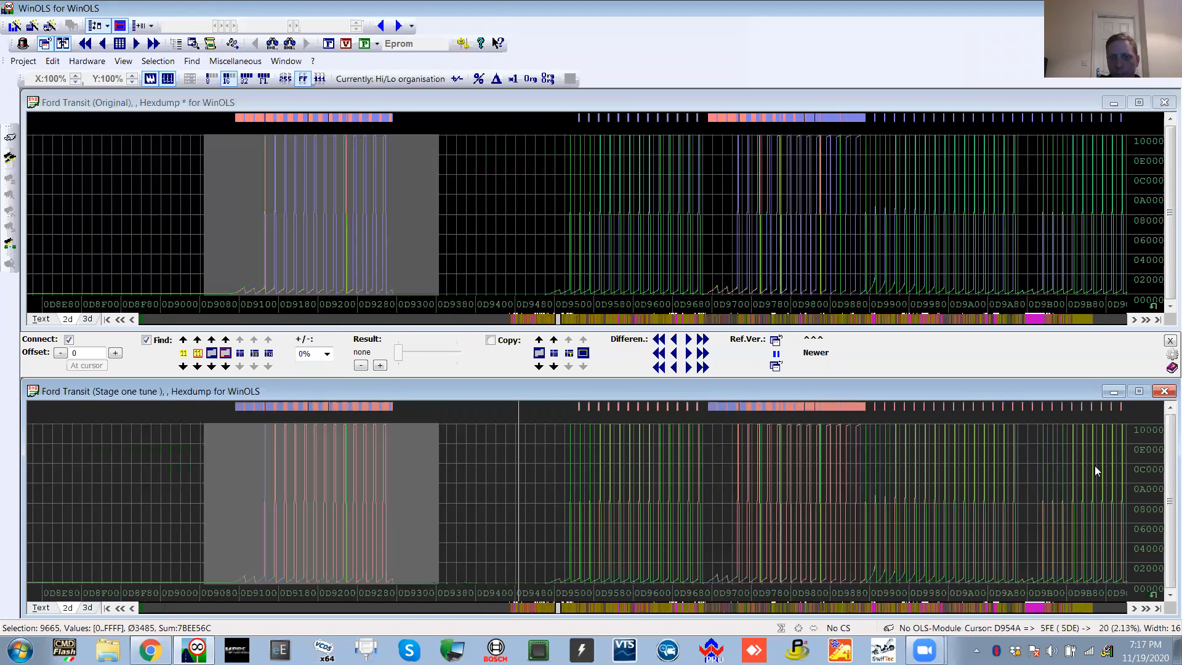
key(n)
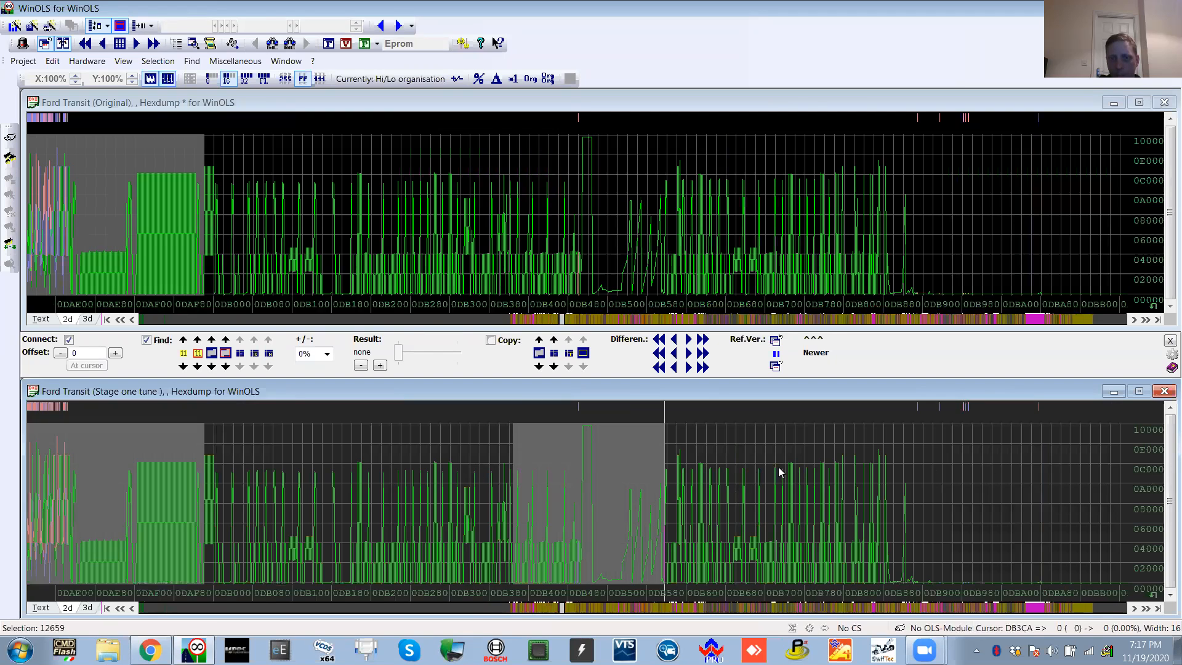
key(n)
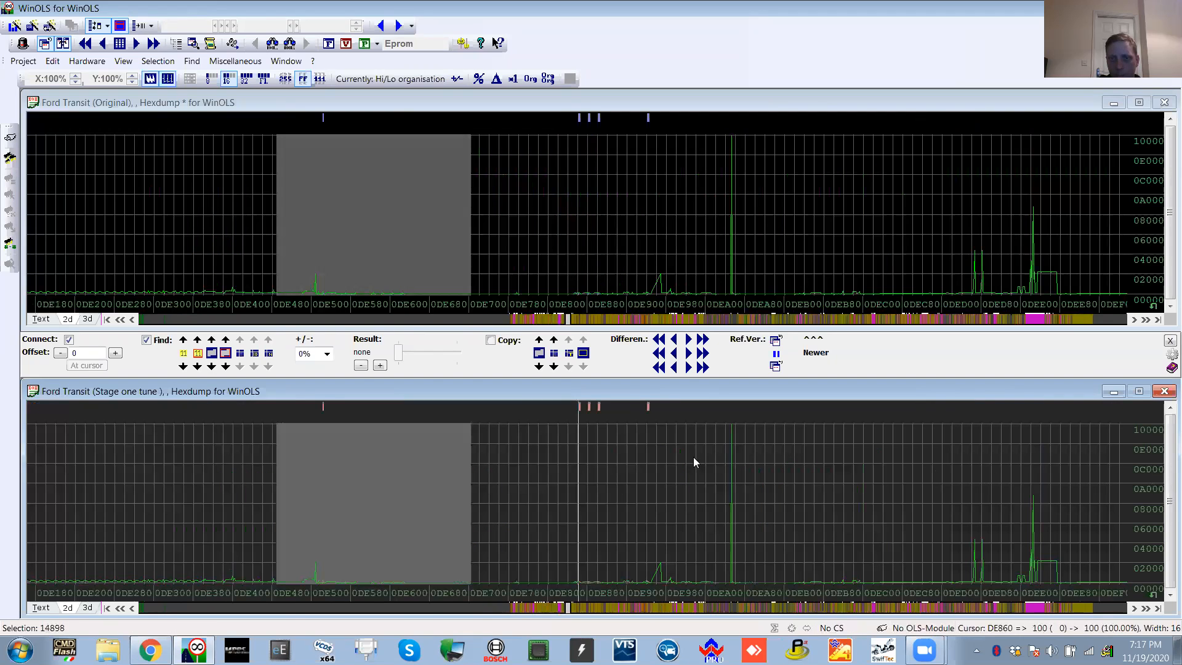
key(n)
key(n)
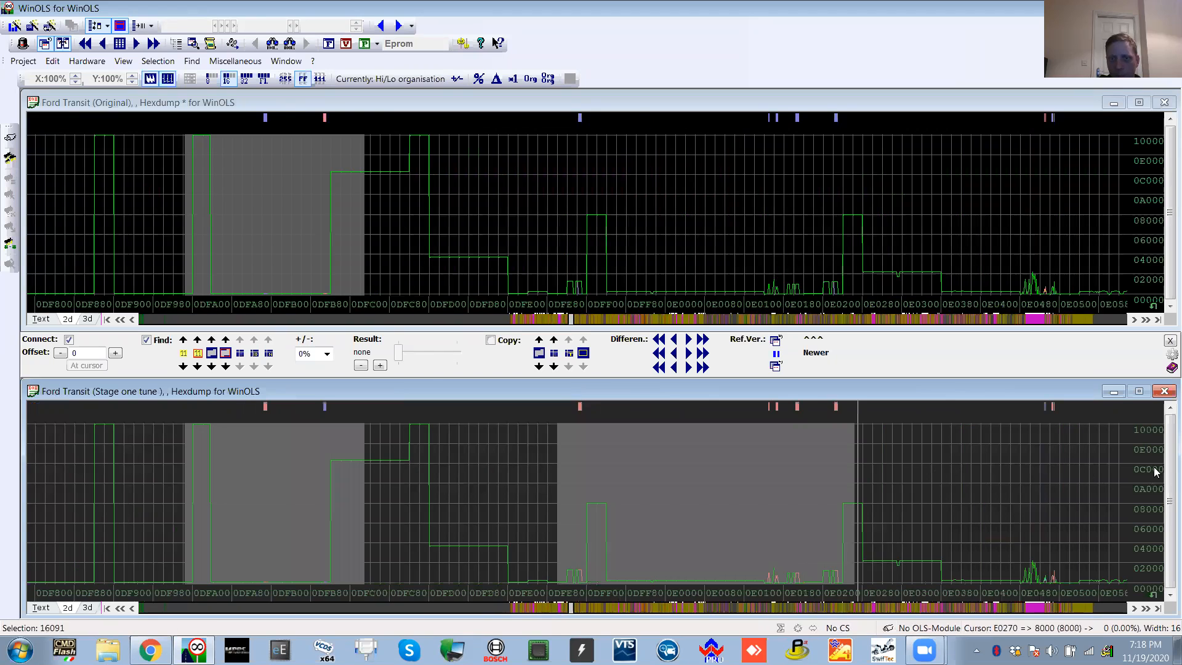
Extend the multiple selection with the map areas around the differences between about 112F00 and 119C68 in the connected hexdumps
key(n)
key(n)
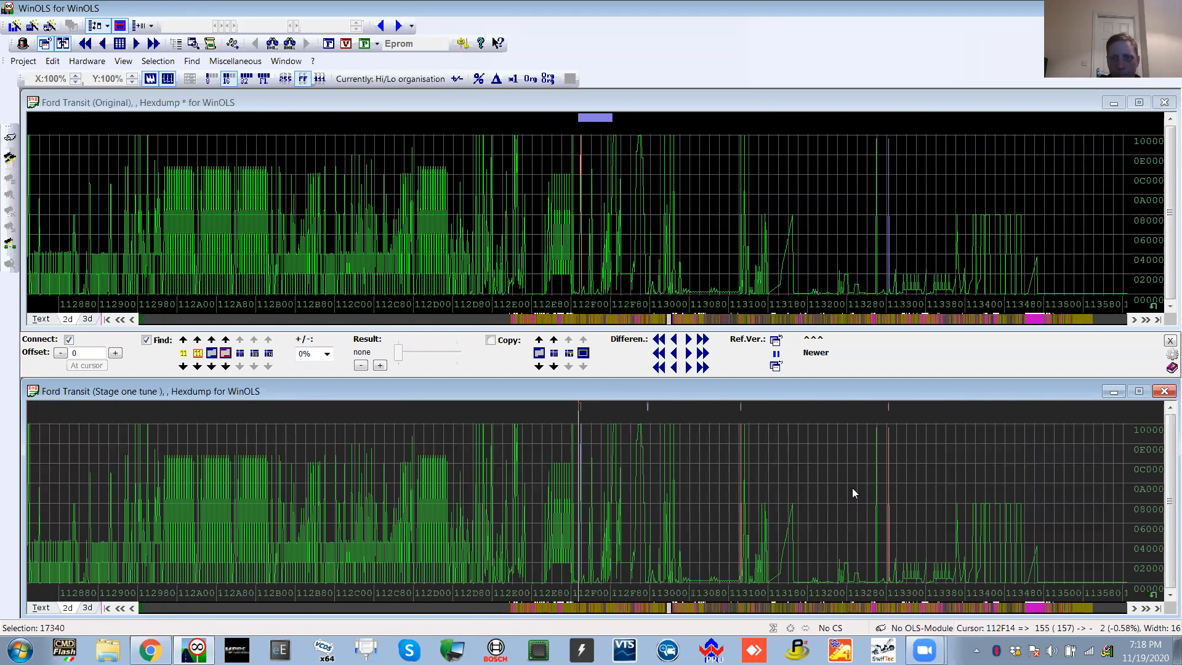
key(n)
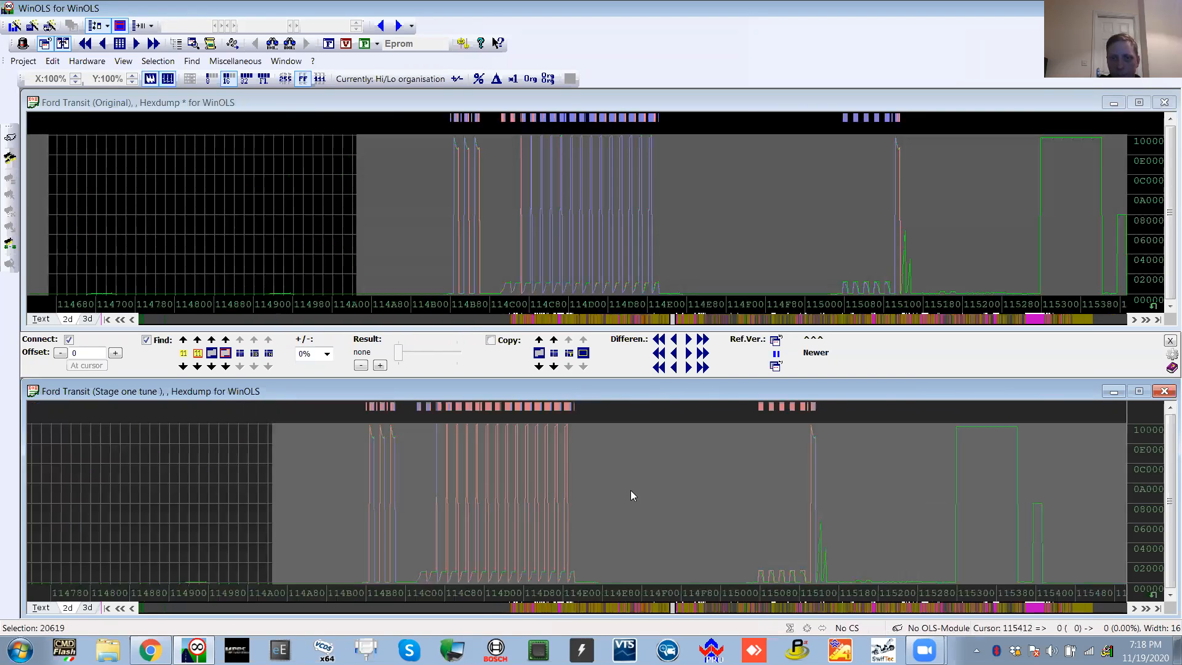
key(n)
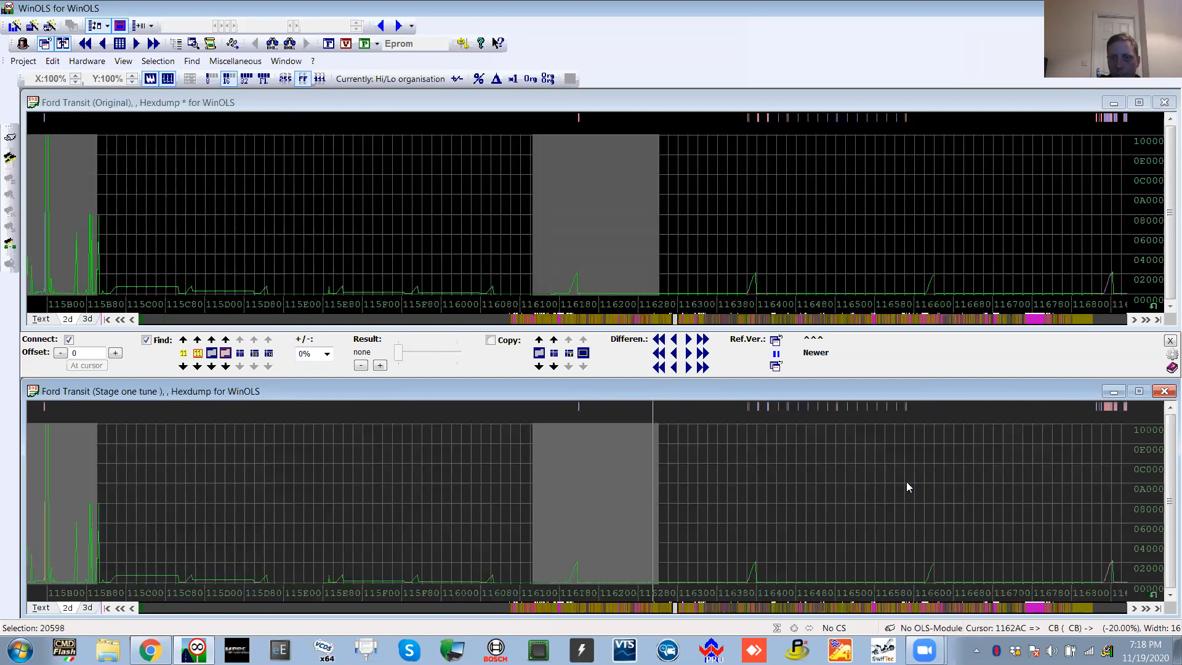
key(n)
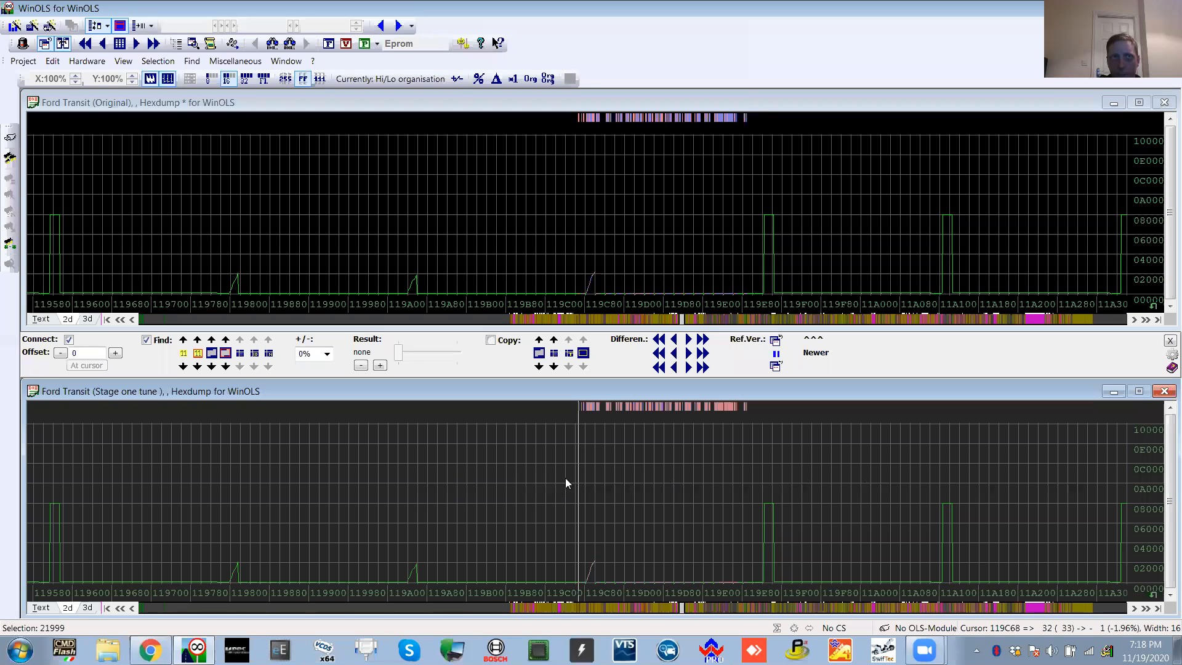
Go through the differences between about 123500 and 149280 and add the areas surrounding them to the existing selection
key(n)
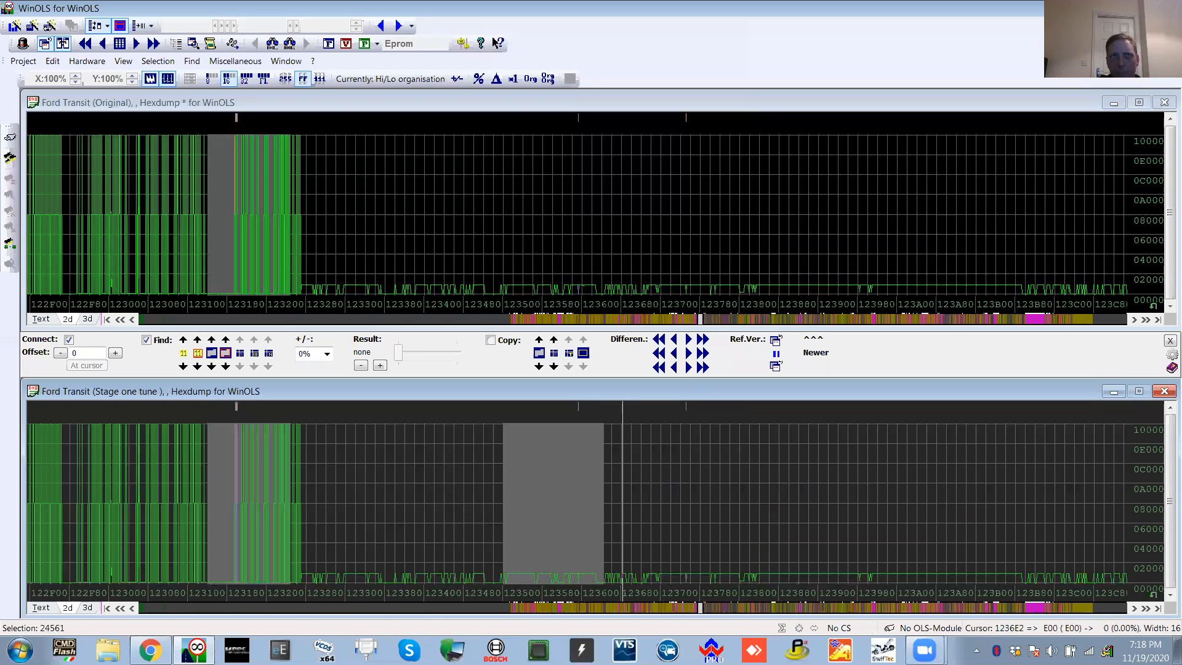
key(n)
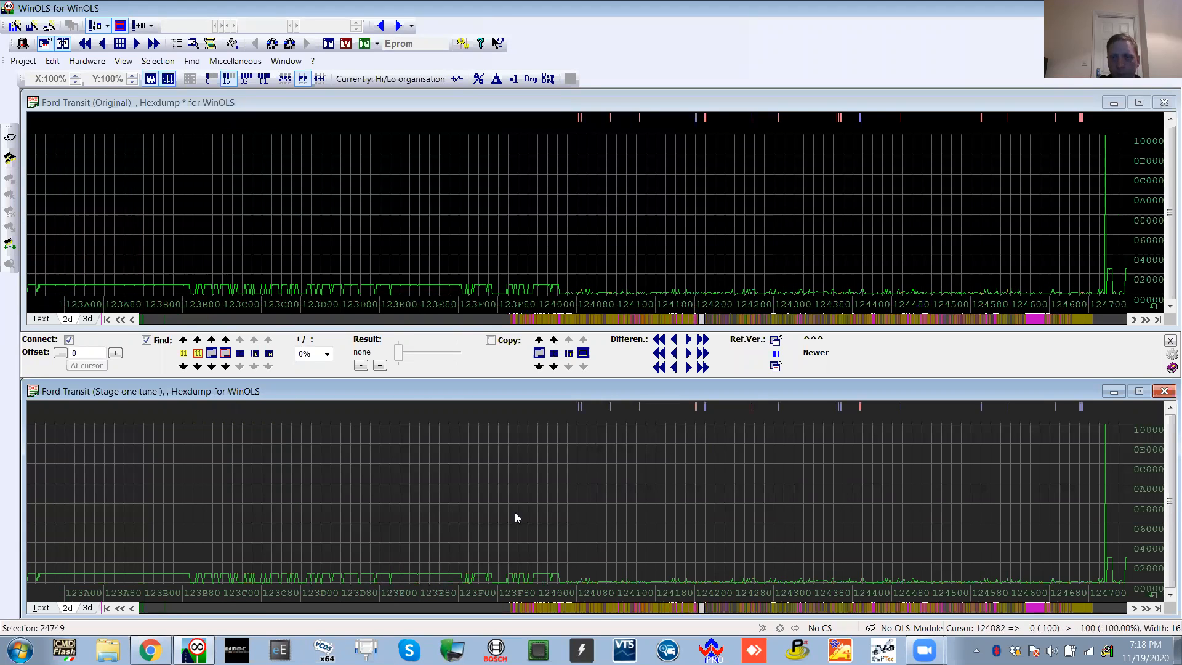
key(n)
key(n)
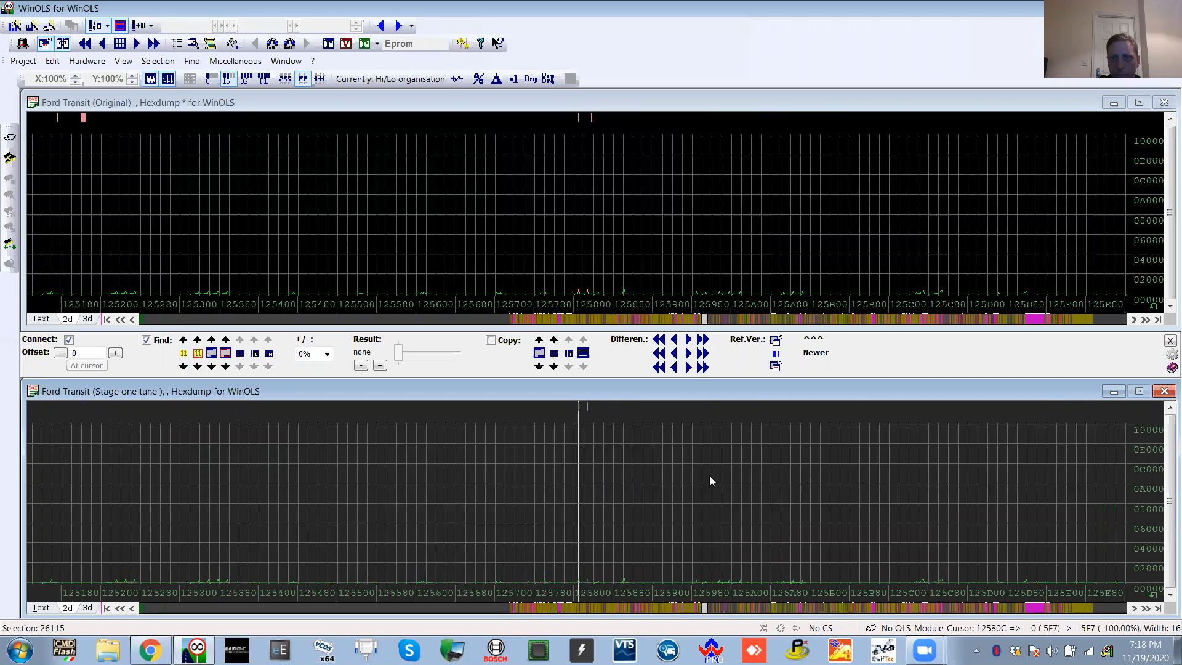
key(n)
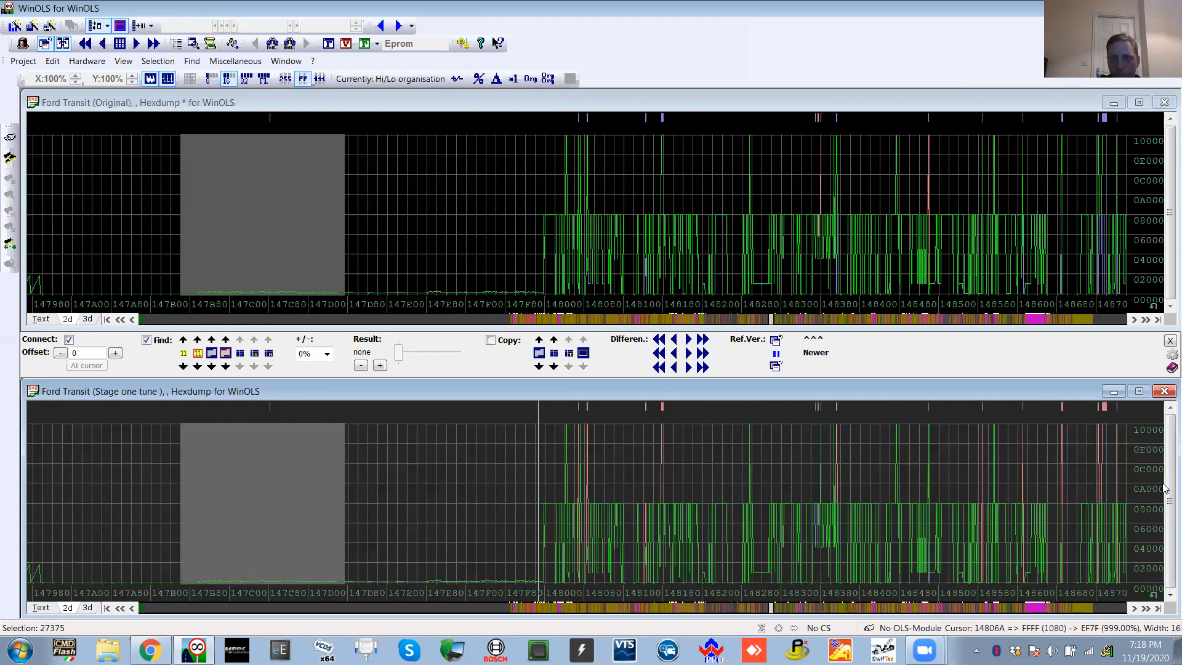
key(n)
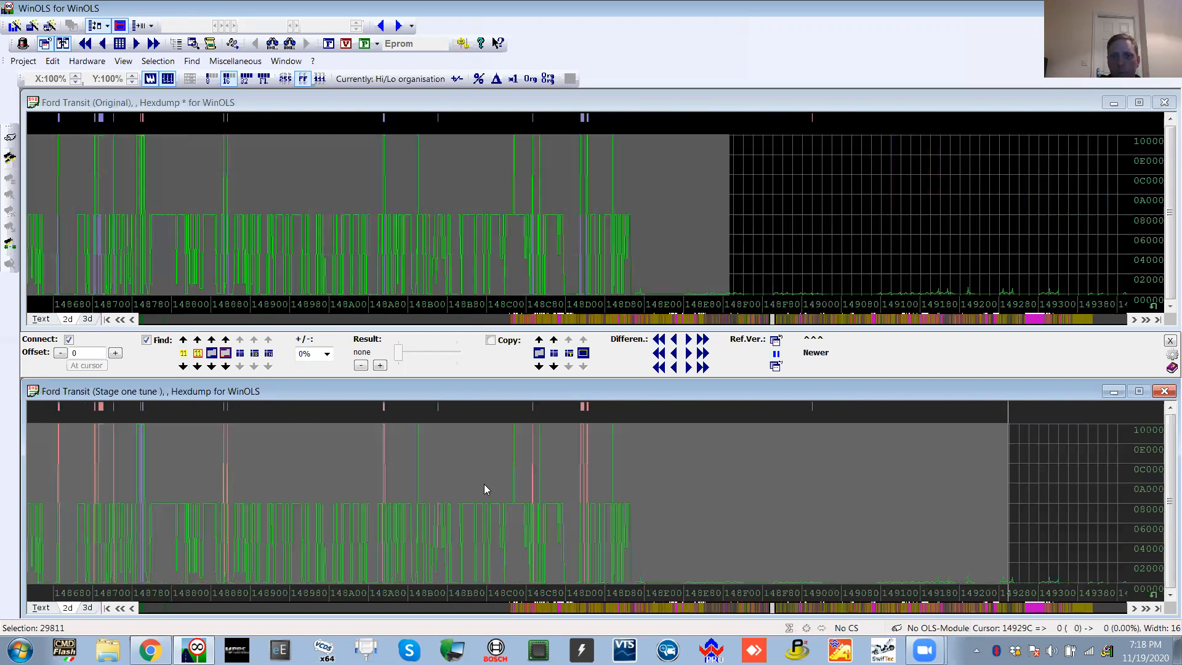
Add the changed map areas between about 156F76 and 172600 to the selection, moving from one difference to the following one
key(n)
key(n)
key(n)
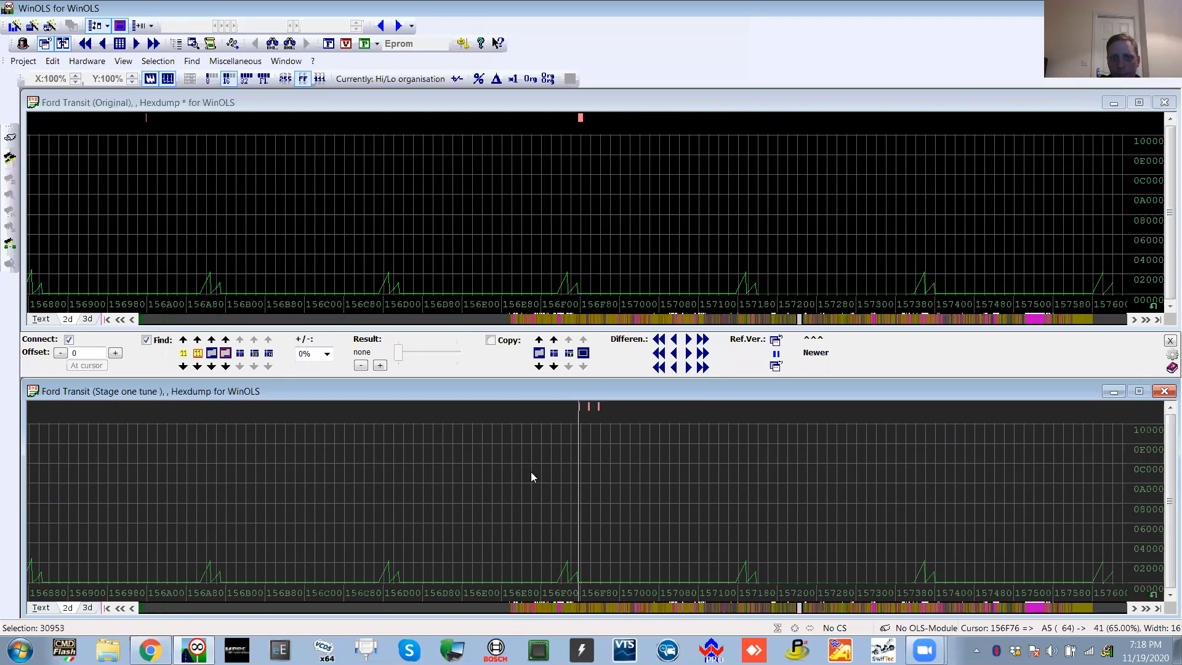
key(n)
key(n)
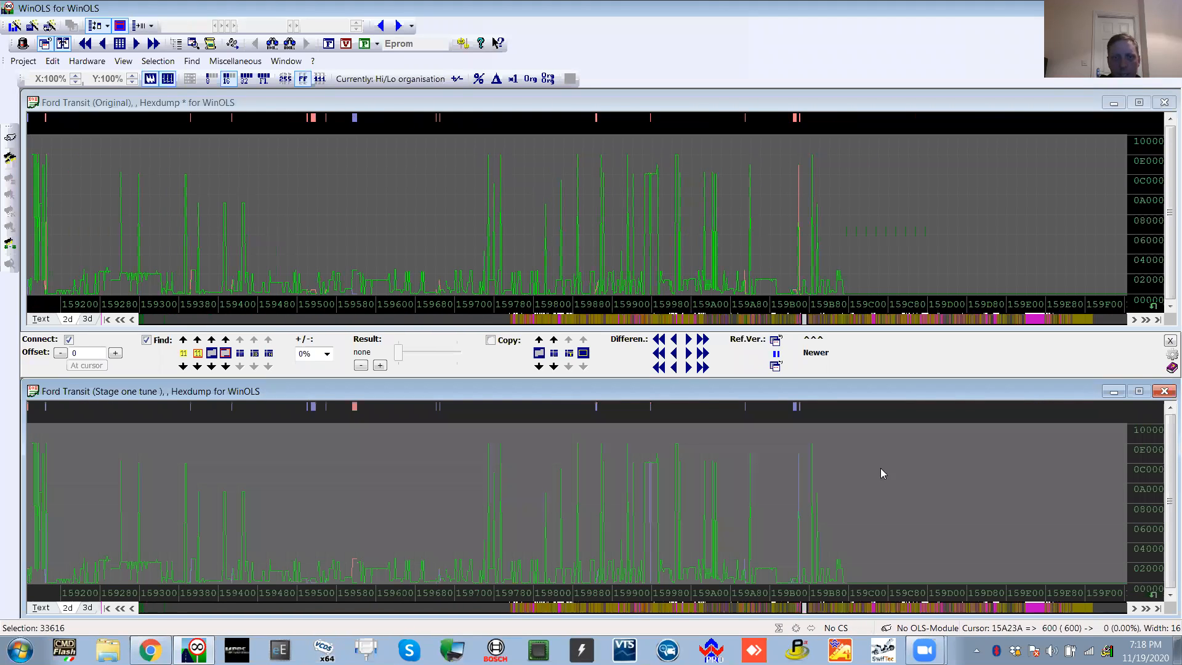
key(n)
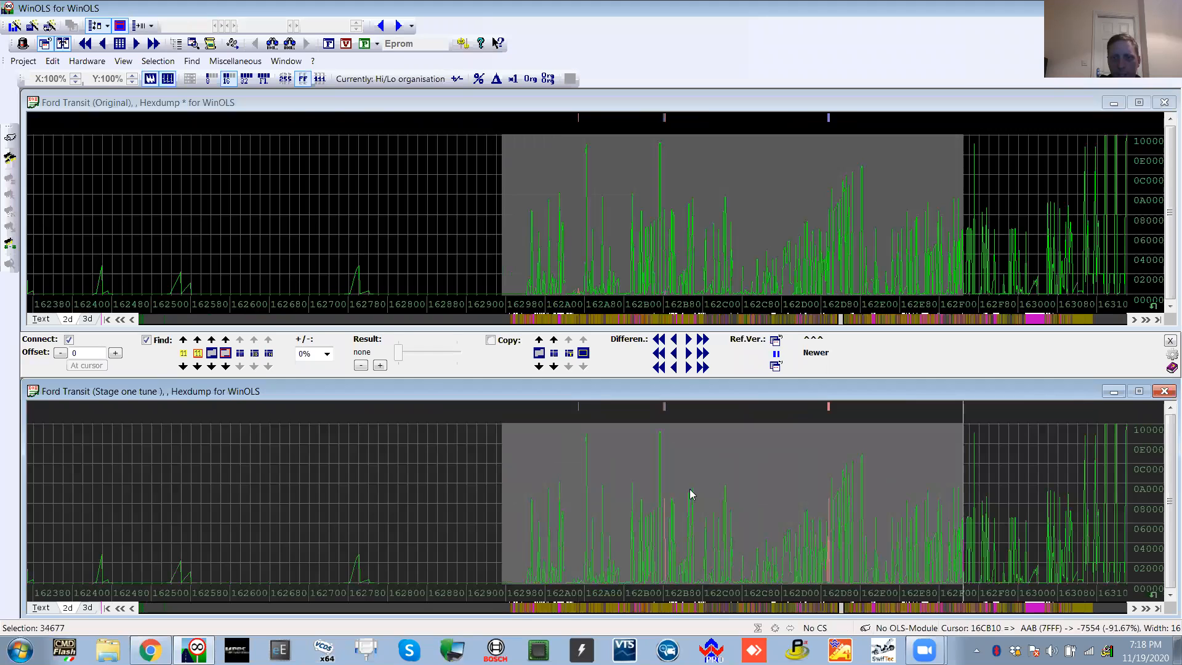
key(n)
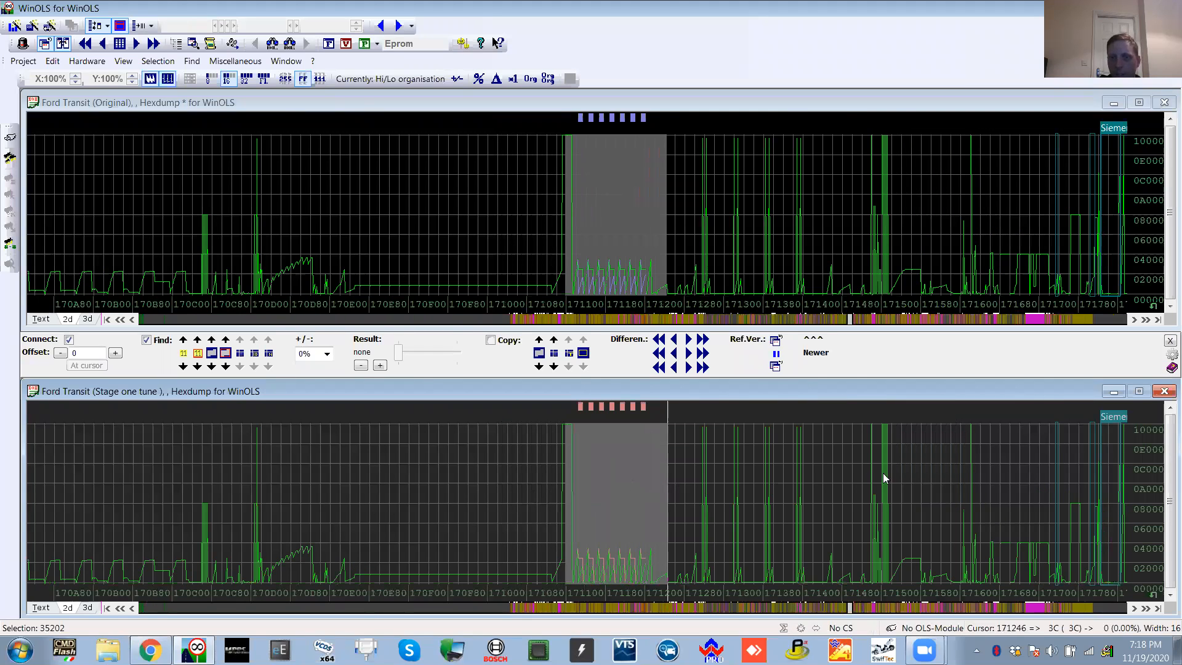
key(n)
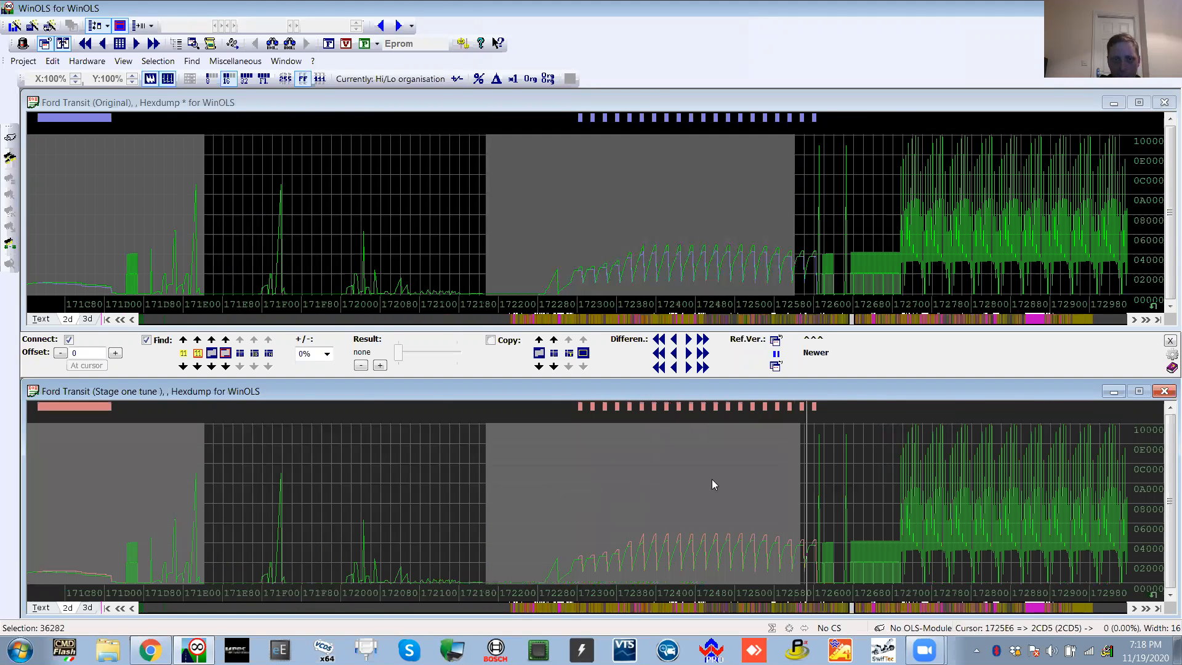
Select the additional areas containing differences from about 17D280 to 199140 in the Stage one tune hexdump, keeping the earlier selections
key(n)
key(n)
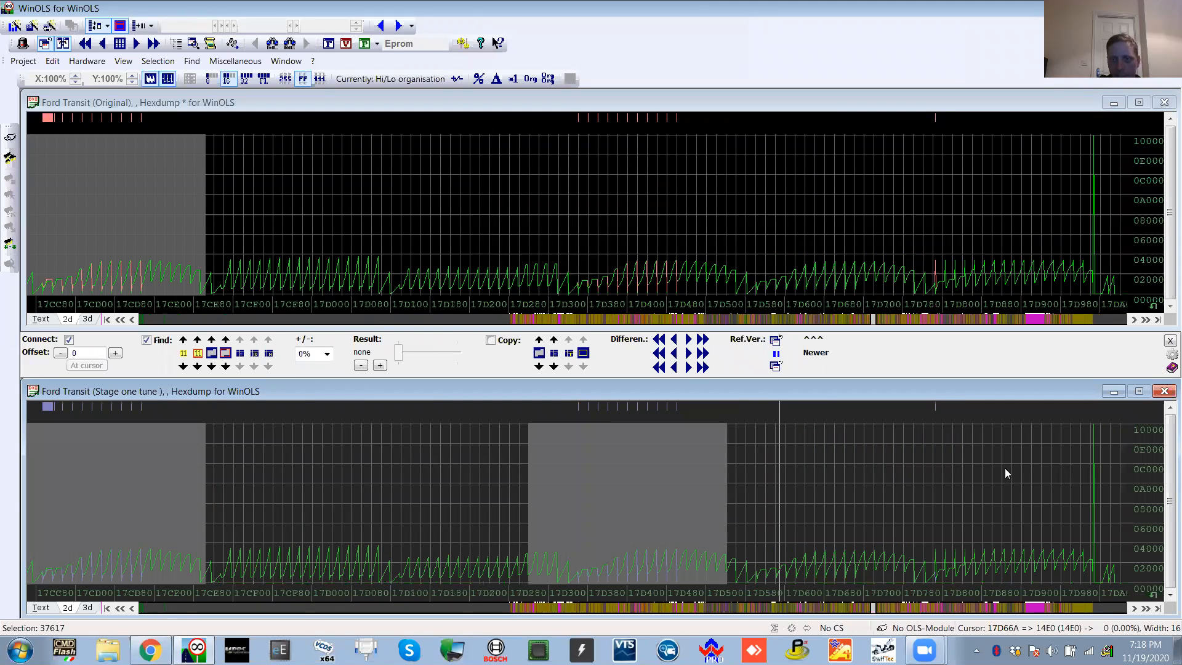
key(n)
key(n)
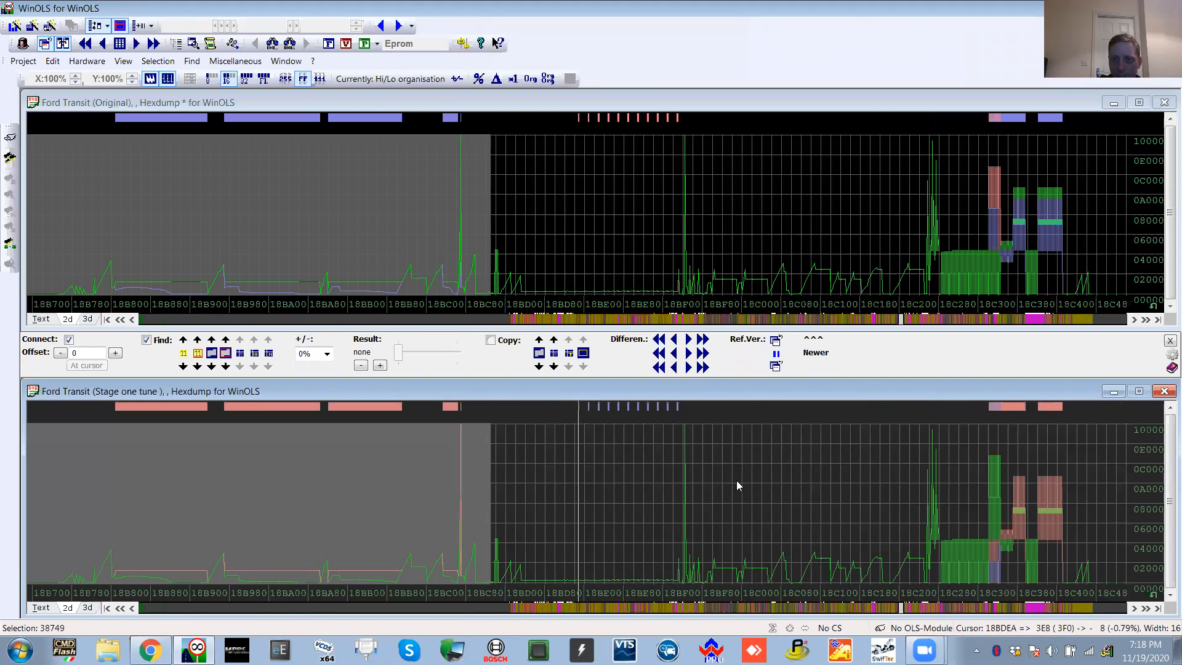
key(n)
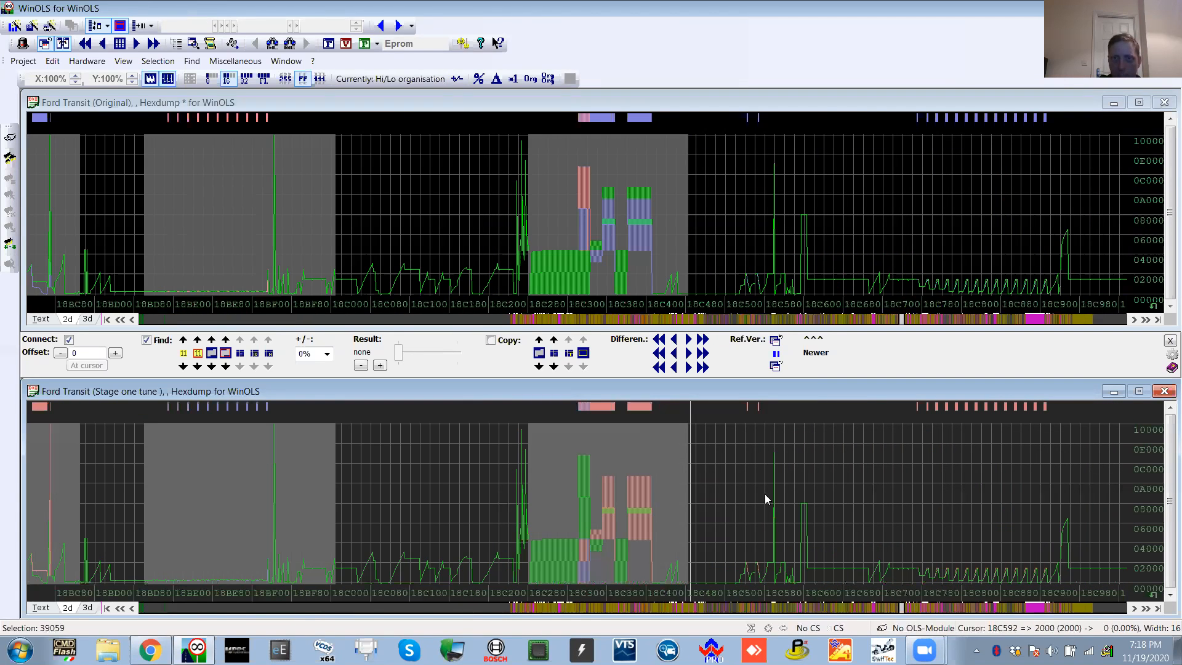
key(n)
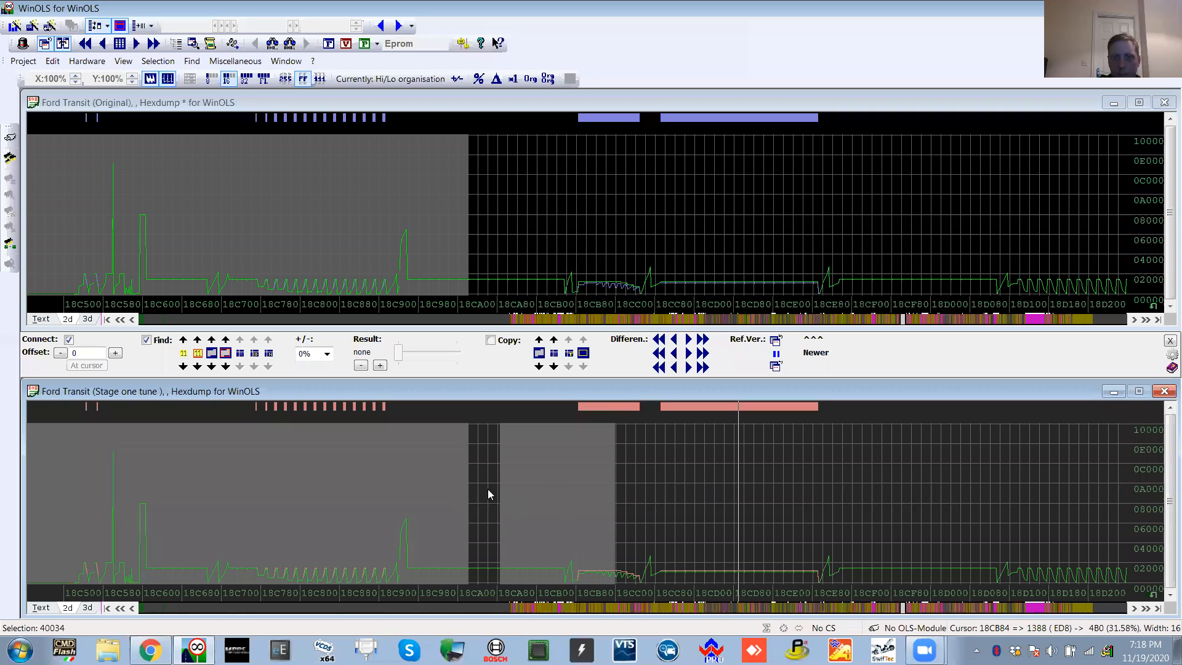
key(n)
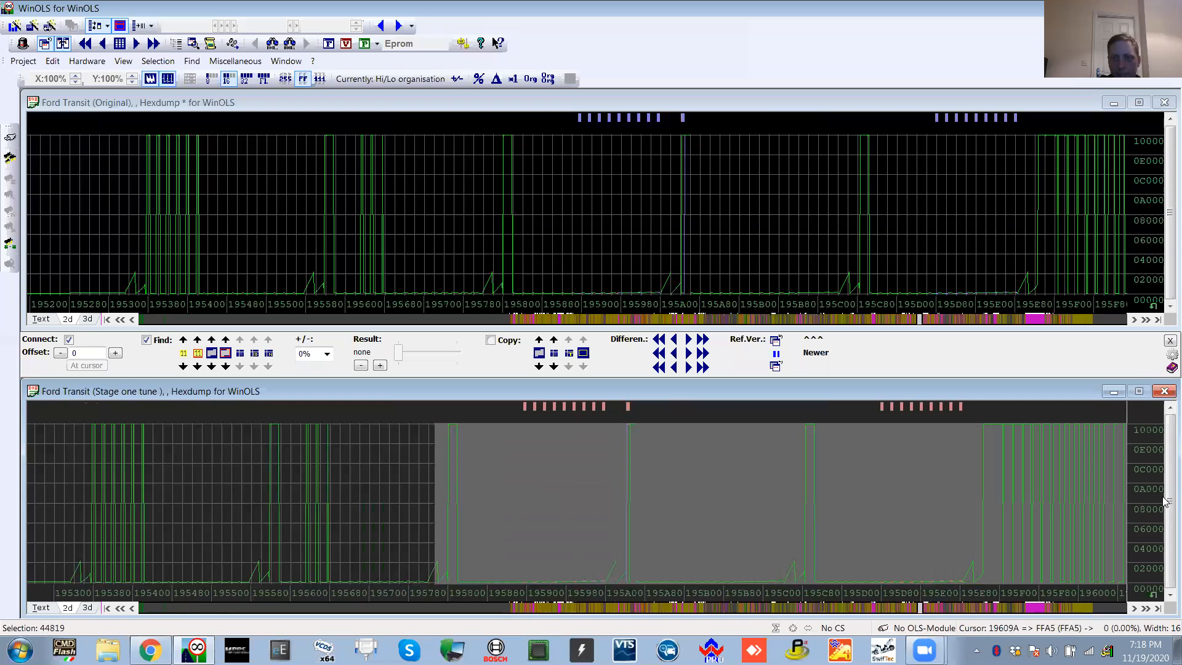
key(n)
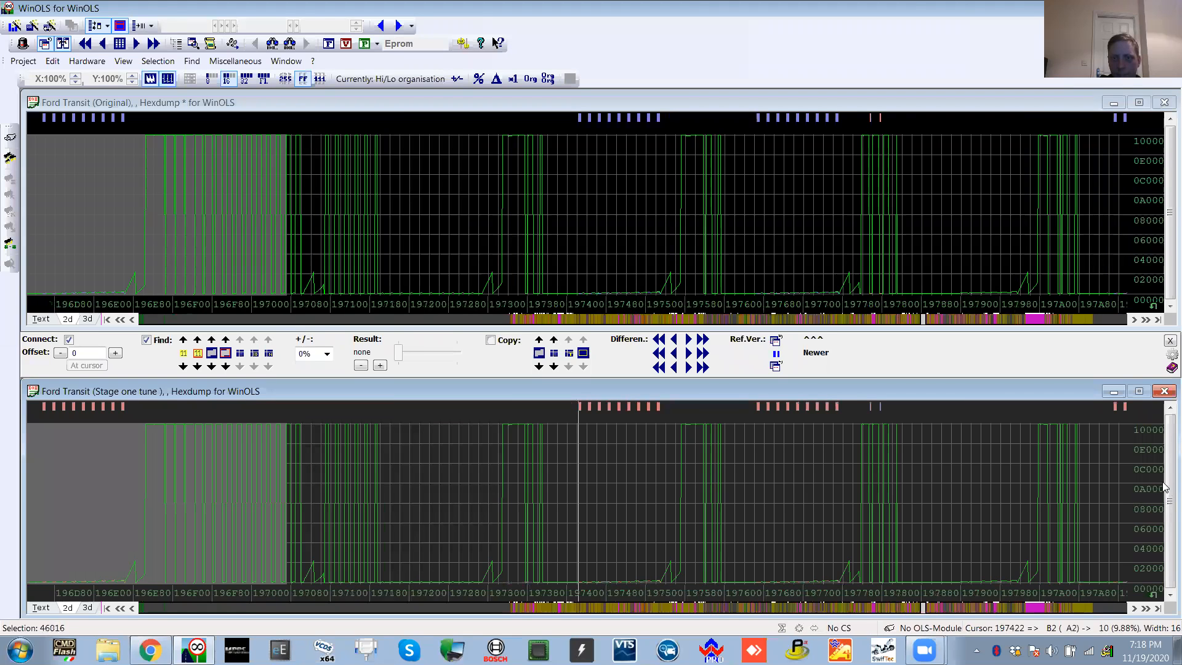
key(n)
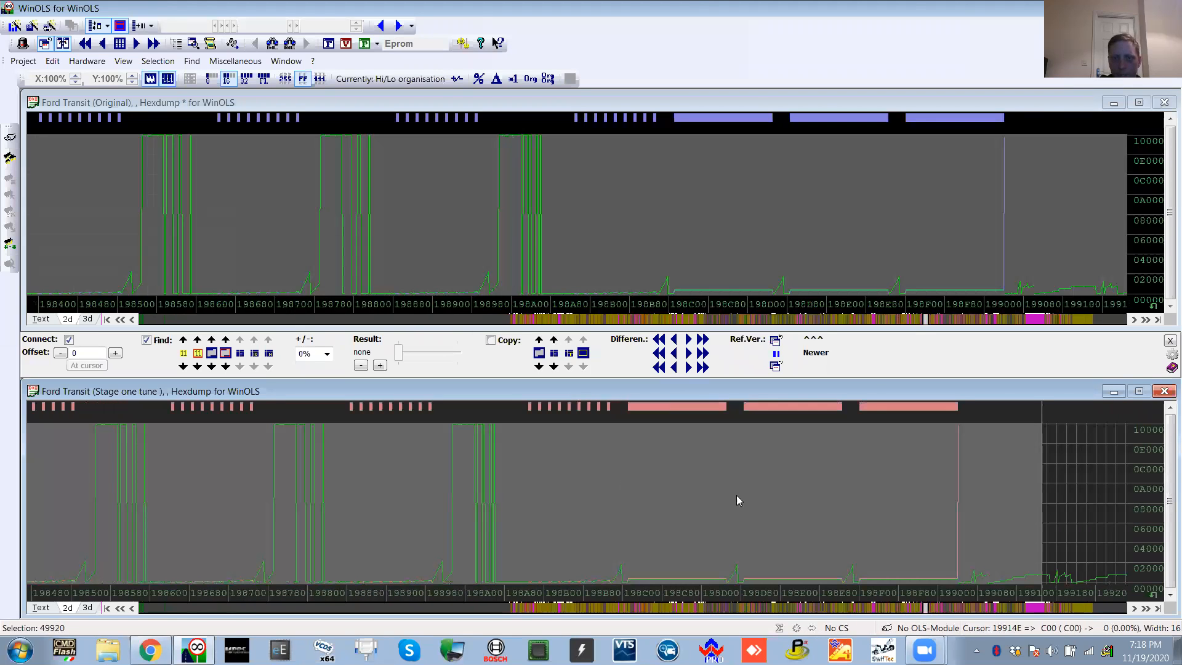
Extend the multiple selection with the changed areas from about 1AA9A0 to 1D33FC, moving from one difference to the following one
key(n)
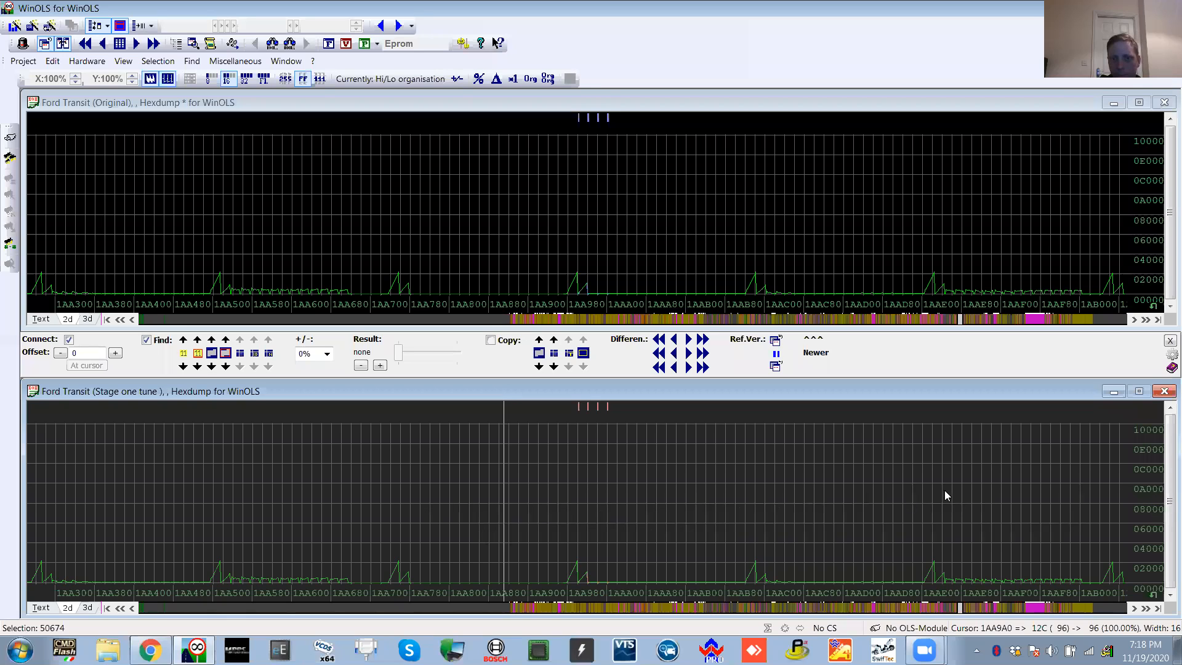
key(n)
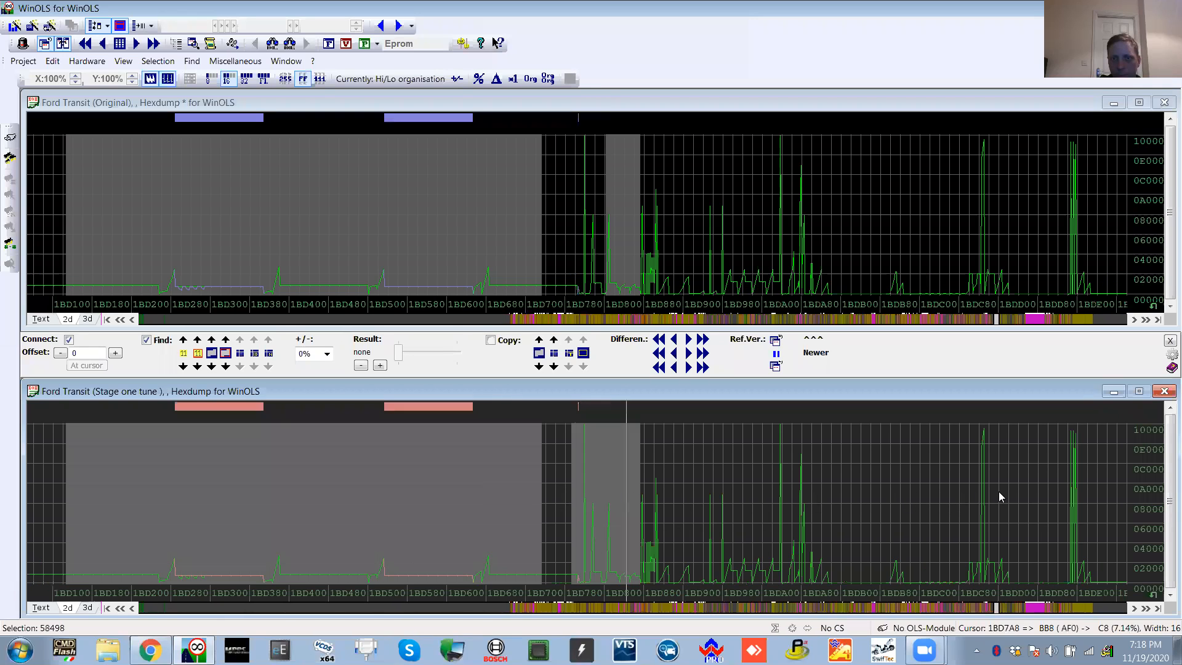
key(n)
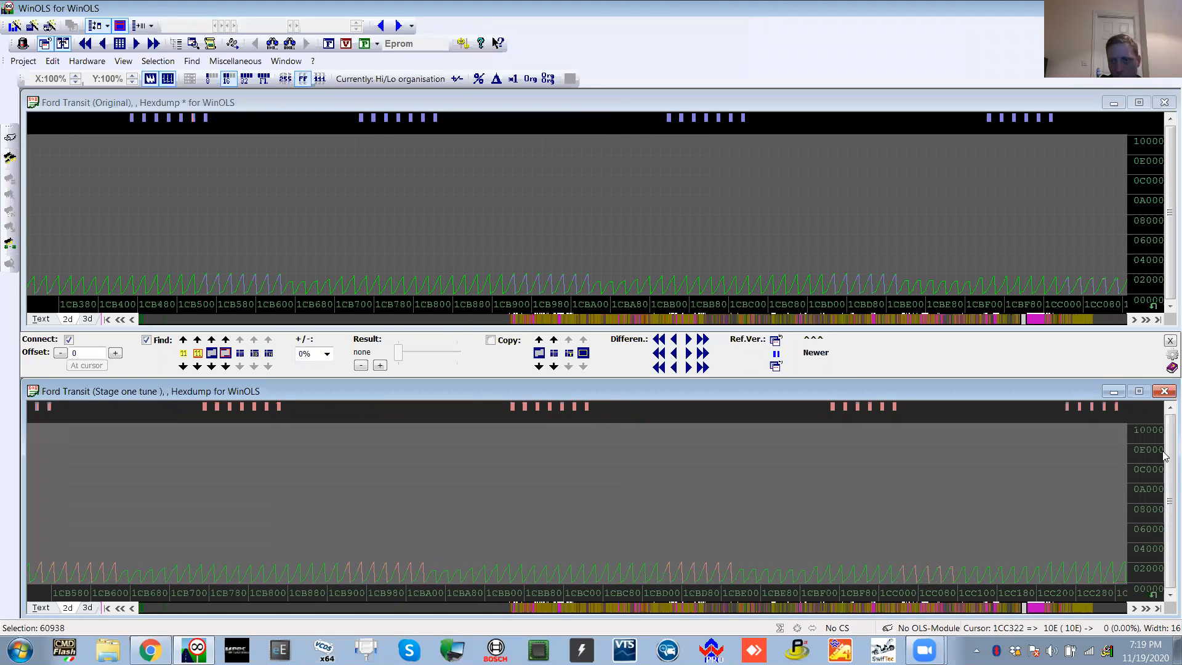
key(n)
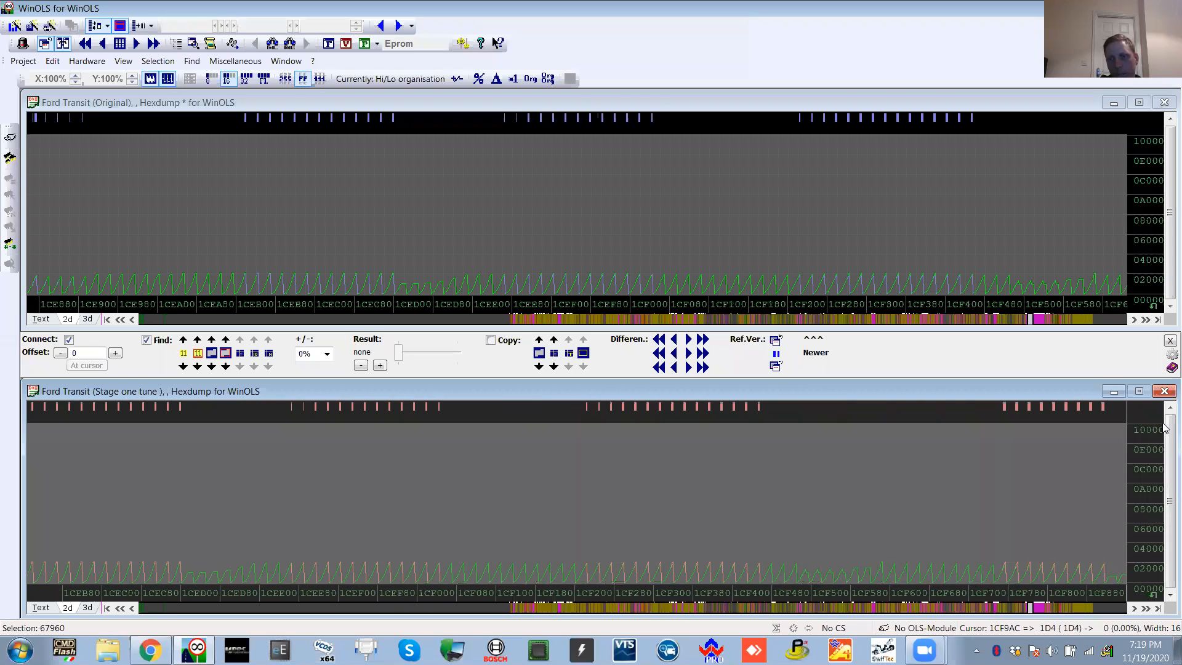
key(n)
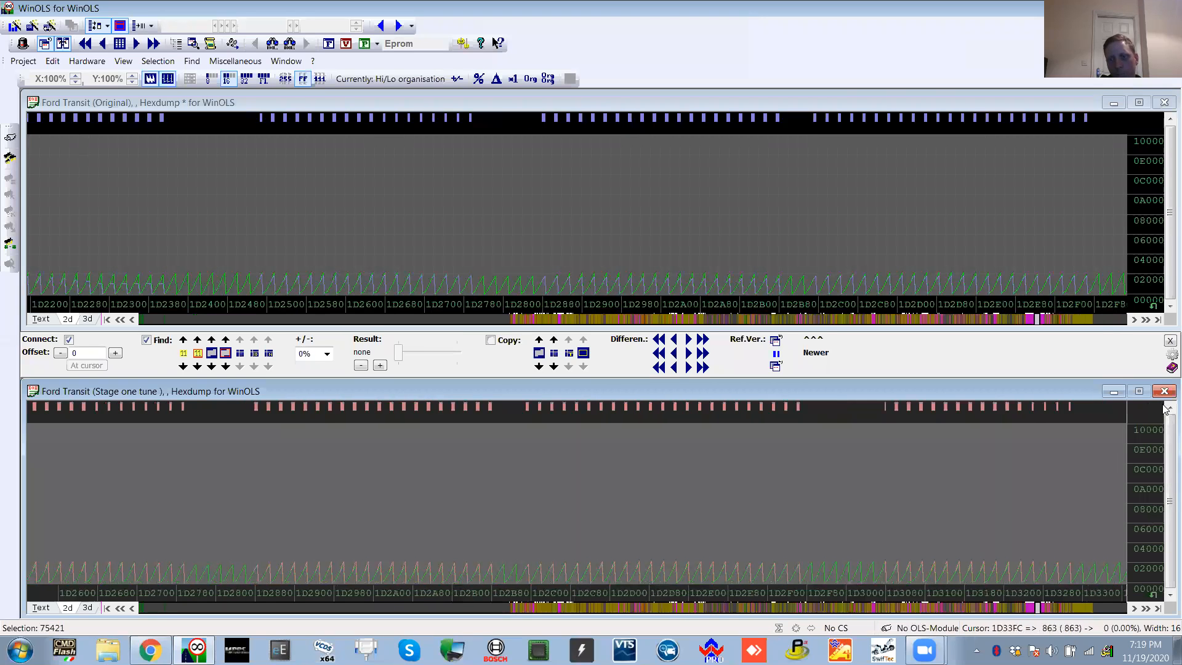
Add the remaining areas with differences between about 1D5966 and 1FFED8 to the existing selection in the Stage one tune hexdump
key(n)
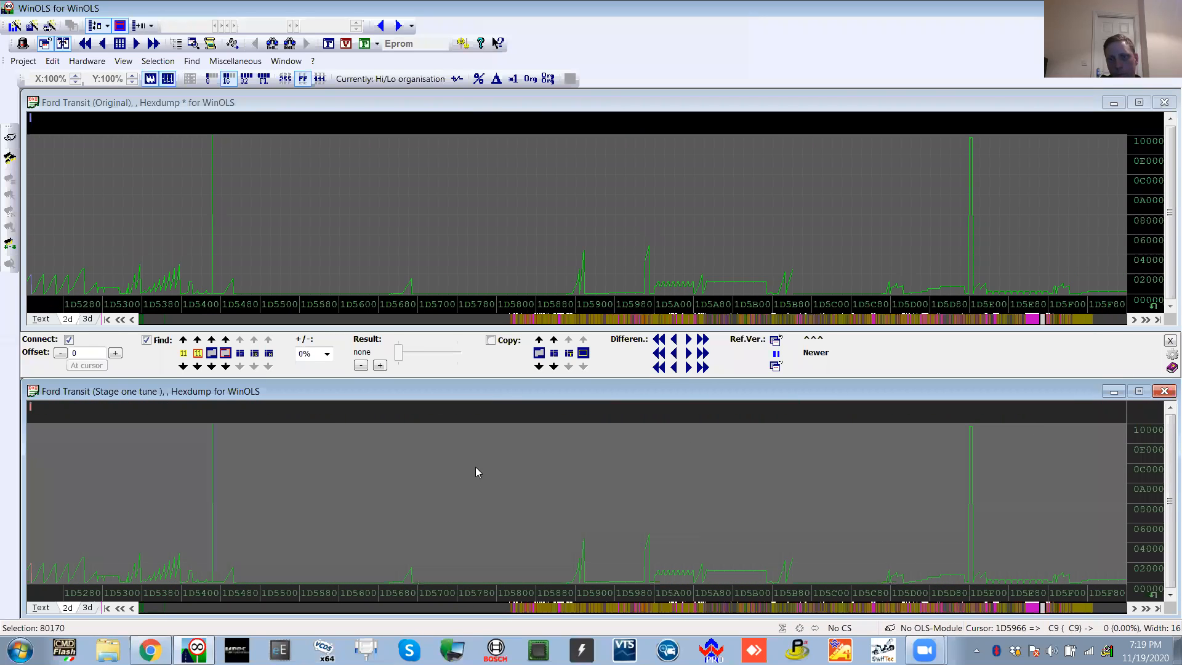
key(n)
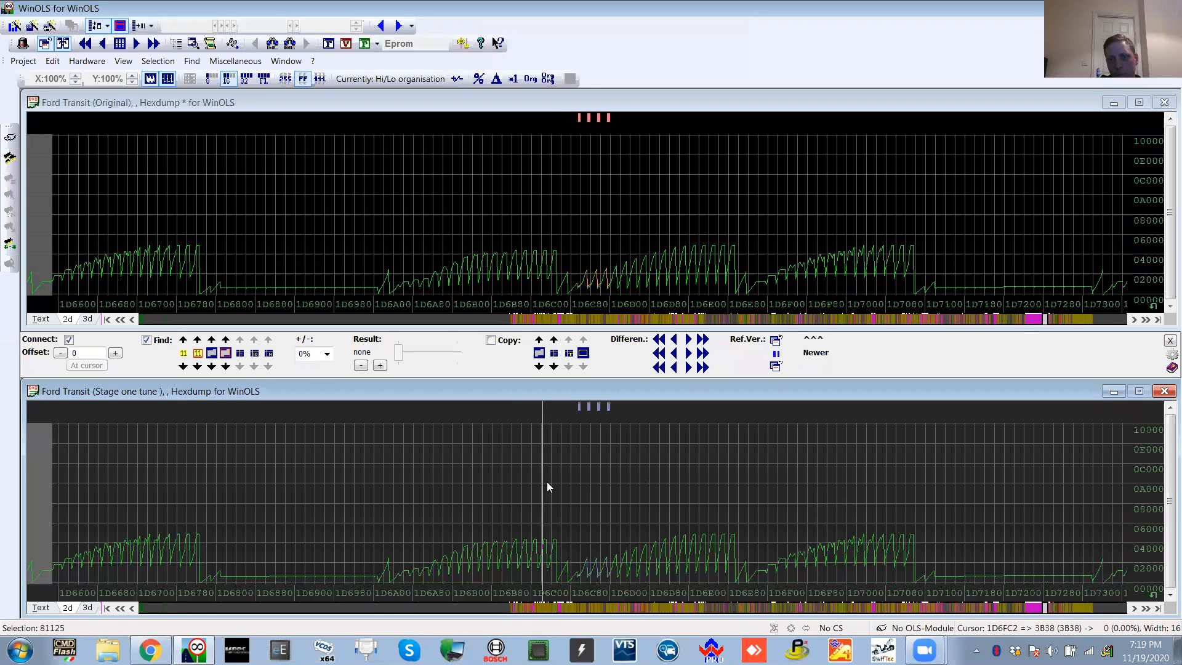
key(n)
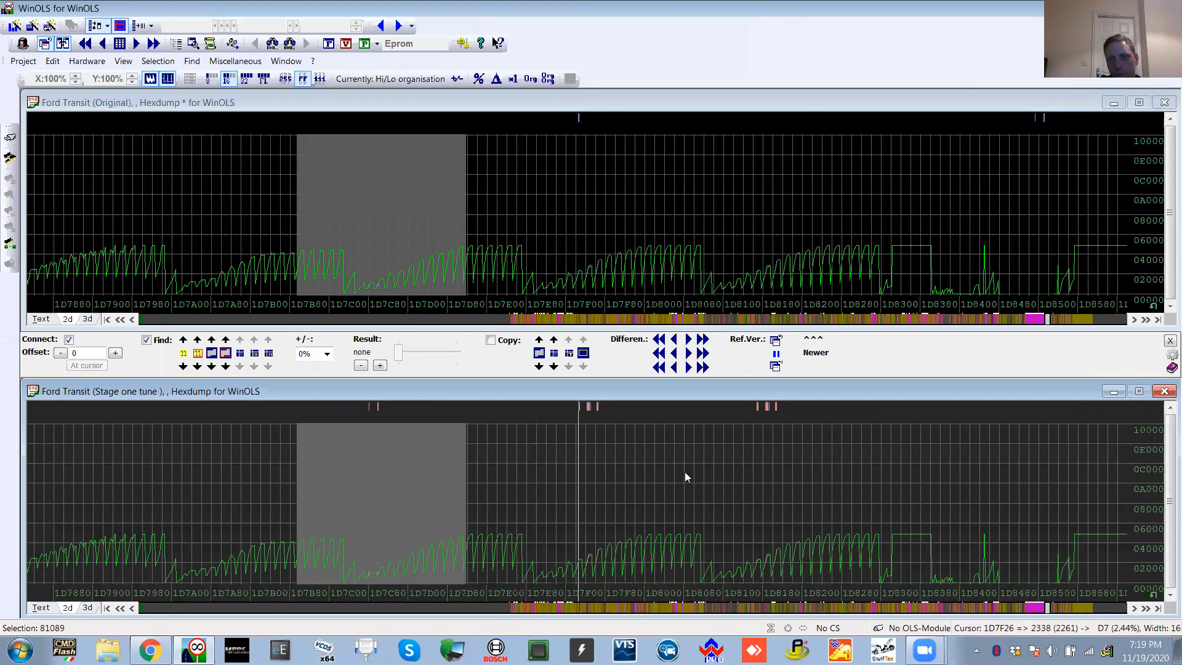
key(n)
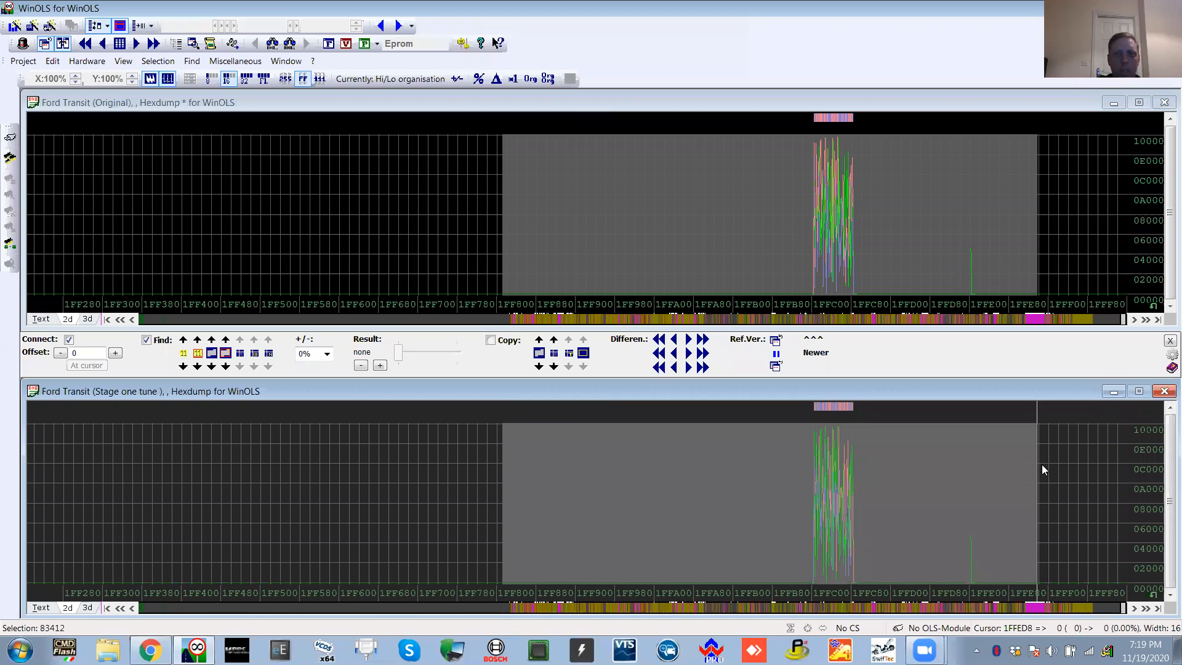
Go back through the differences from about 1FFED8 to 1D4D14 to check that the selection covers them
key(v)
key(v)
key(v)
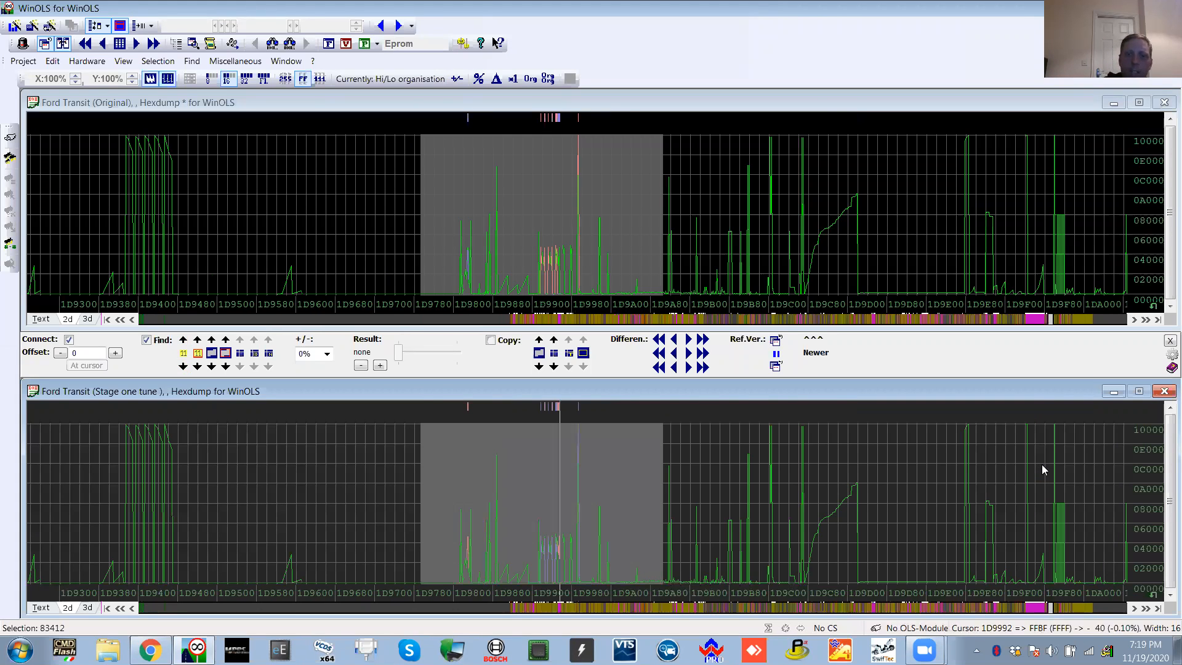
key(v)
key(v)
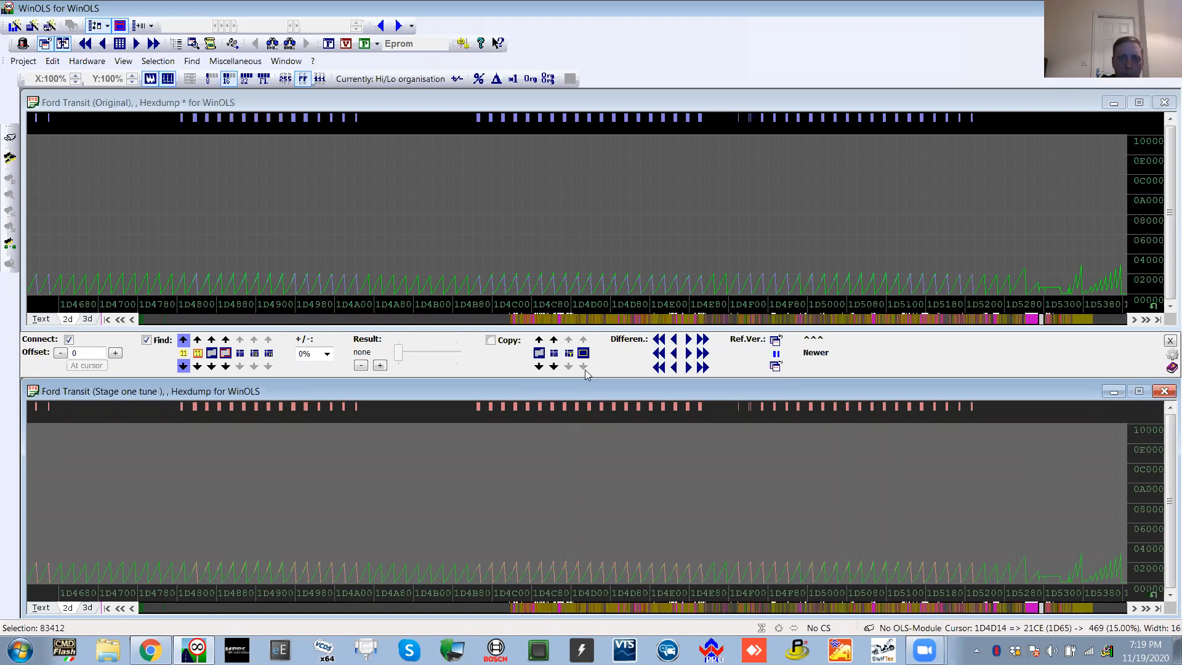
Transfer the selected Stage one tune changes to the Original project as absolute values relative to OWN original and disconnect the two projects
click(539, 340)
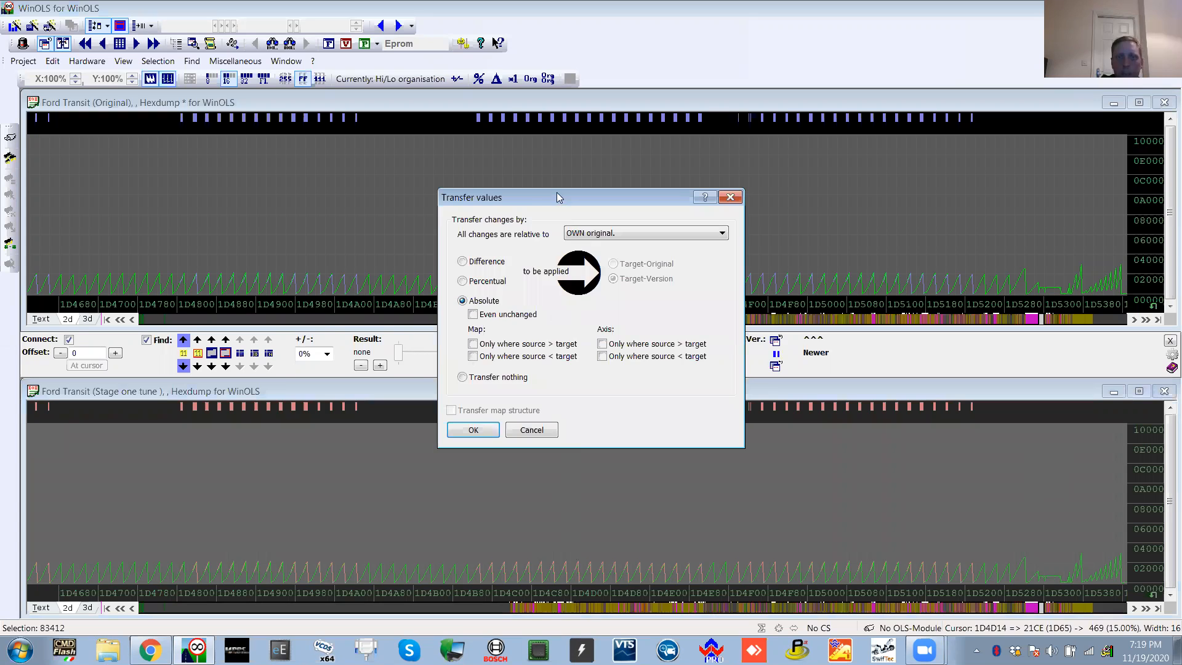
drag(556, 201, 394, 162)
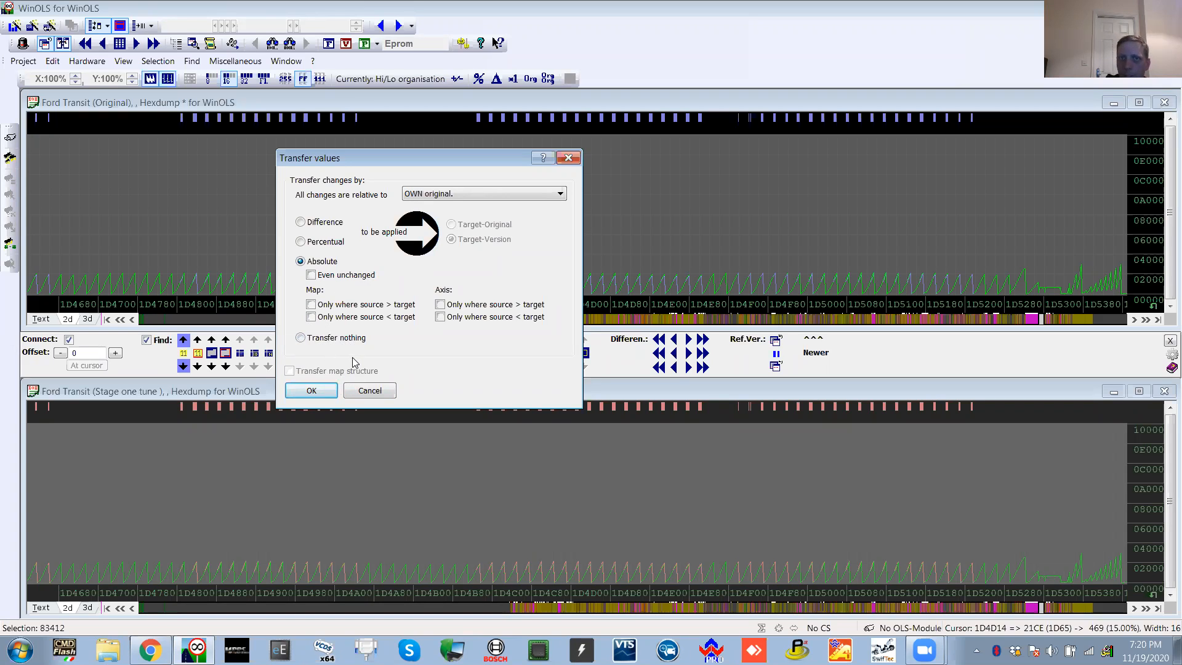
click(311, 392)
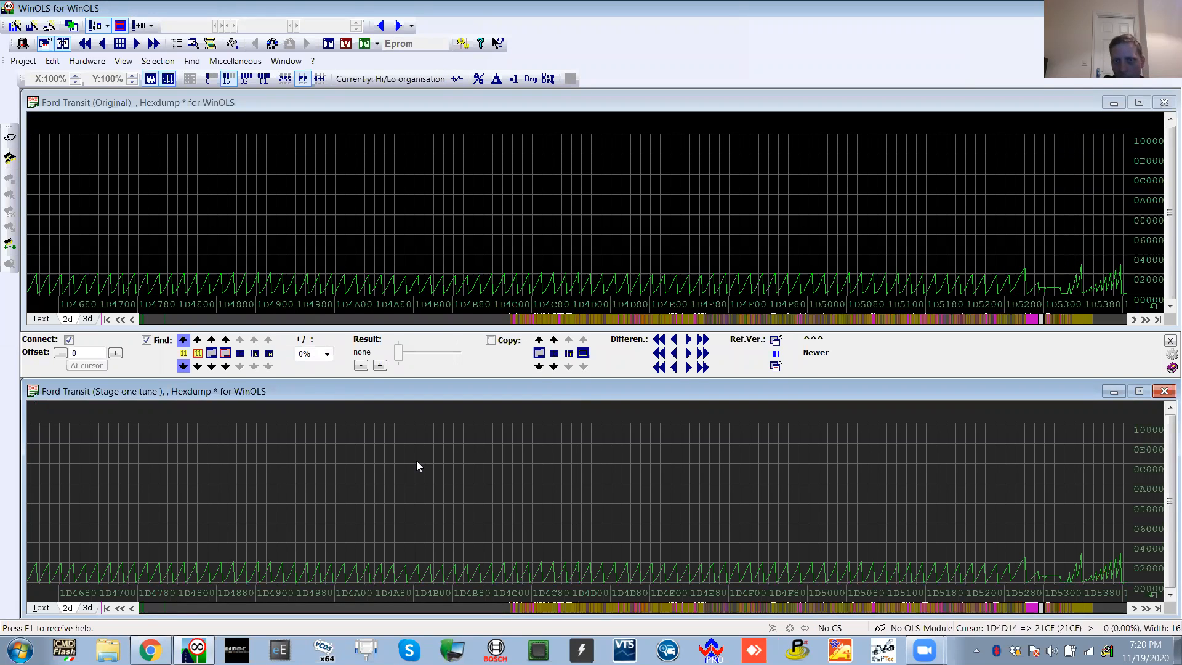
click(1170, 341)
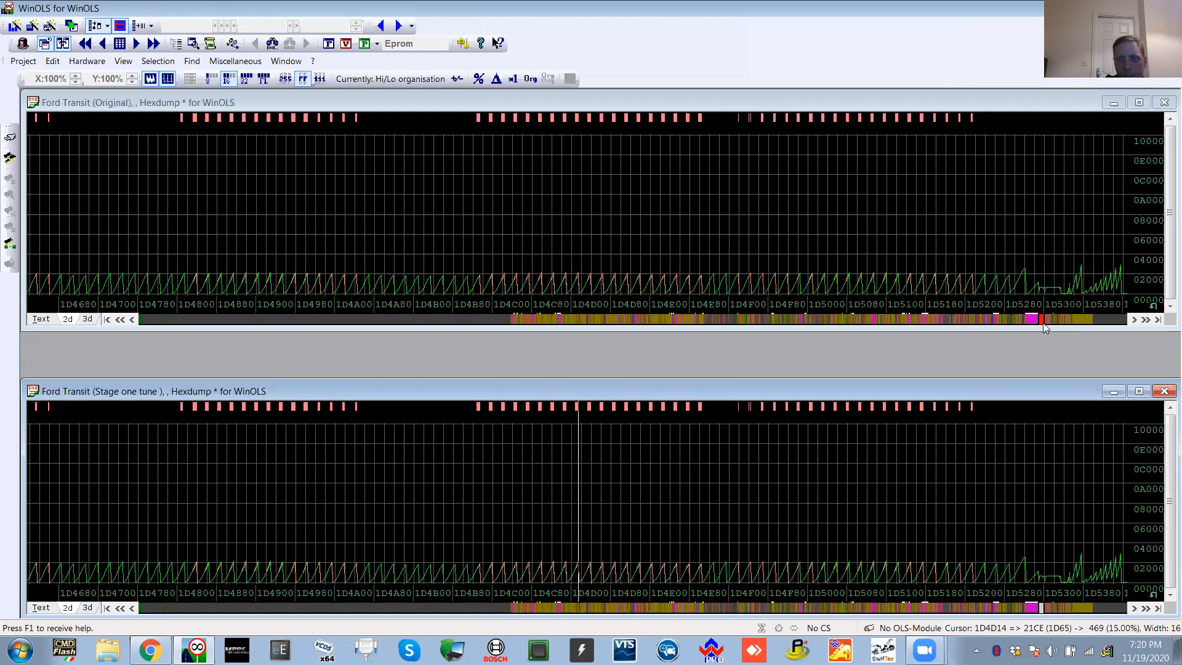
Compare the first changes in the Original and Stage one tune hexdumps, from about C227C to C671A, alternating between the windows
drag(1041, 321, 477, 303)
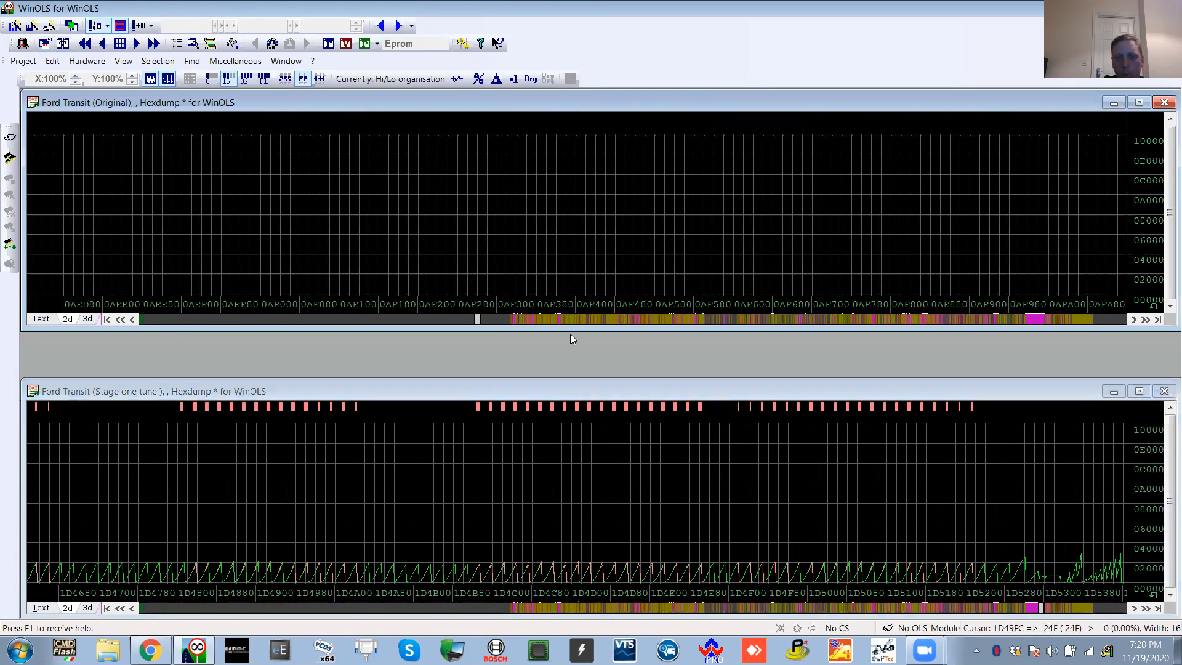
key(n)
click(609, 431)
drag(1040, 609, 540, 606)
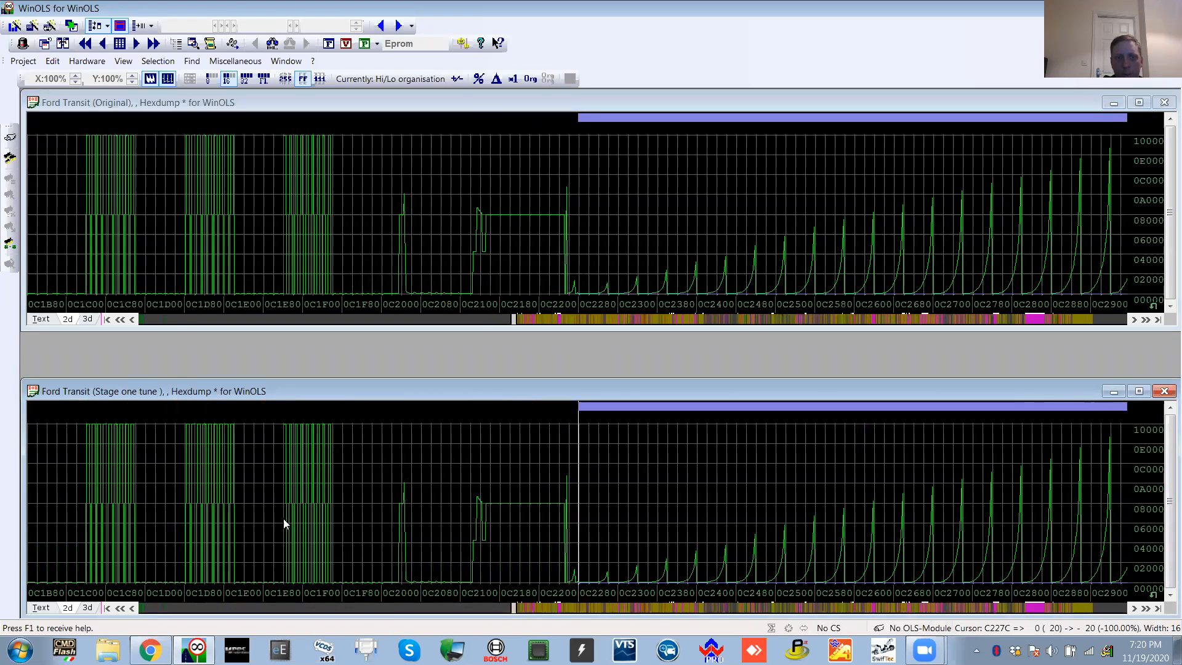
key(n)
key(n)
click(546, 237)
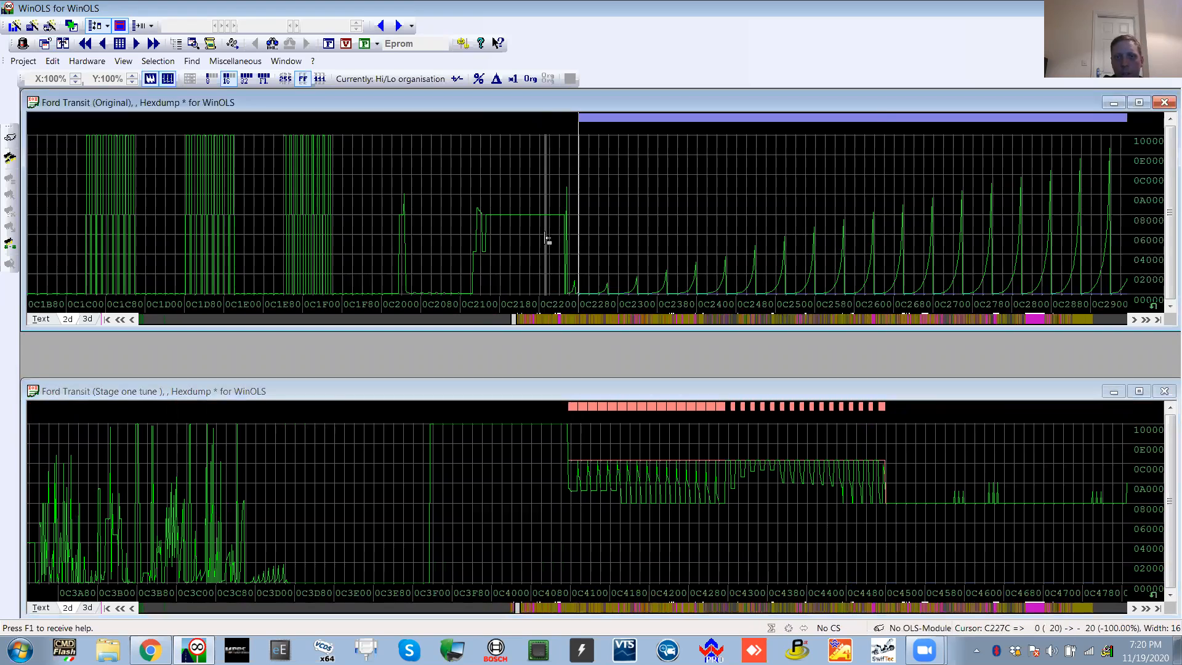
key(n)
key(n)
key(n)
click(626, 483)
key(n)
key(n)
click(845, 464)
key(n)
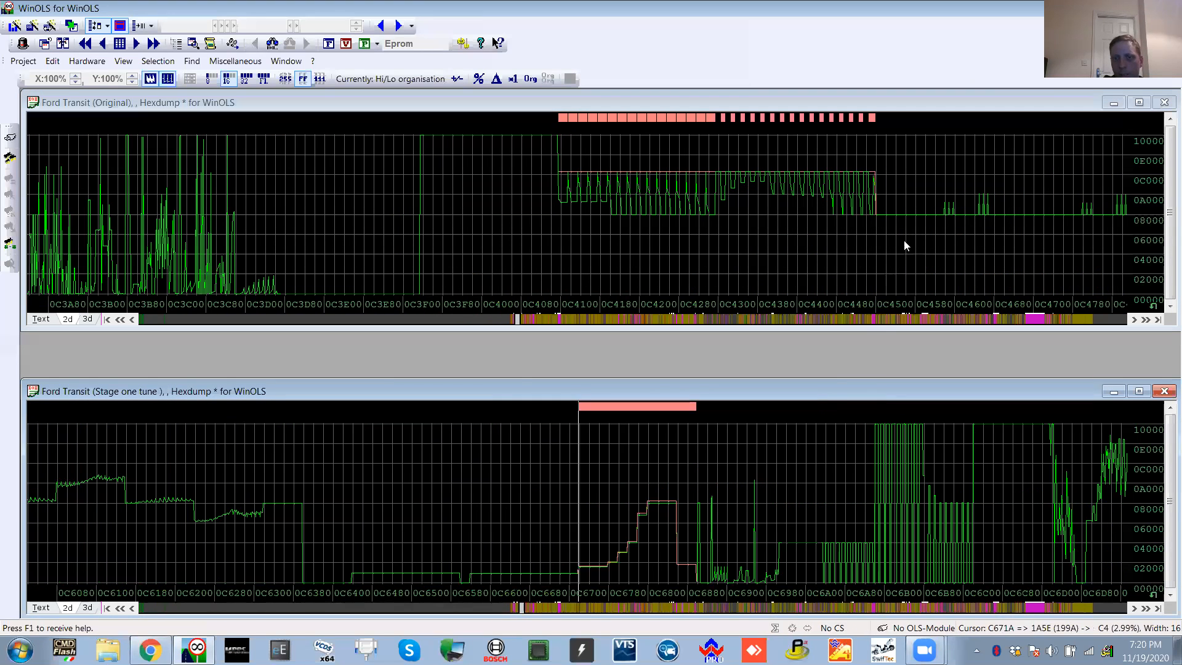
Check the changes between about C671A and D7922 in the Original hexdump against the same ones in the Stage one tune
click(885, 274)
key(n)
click(861, 455)
key(n)
click(838, 266)
key(n)
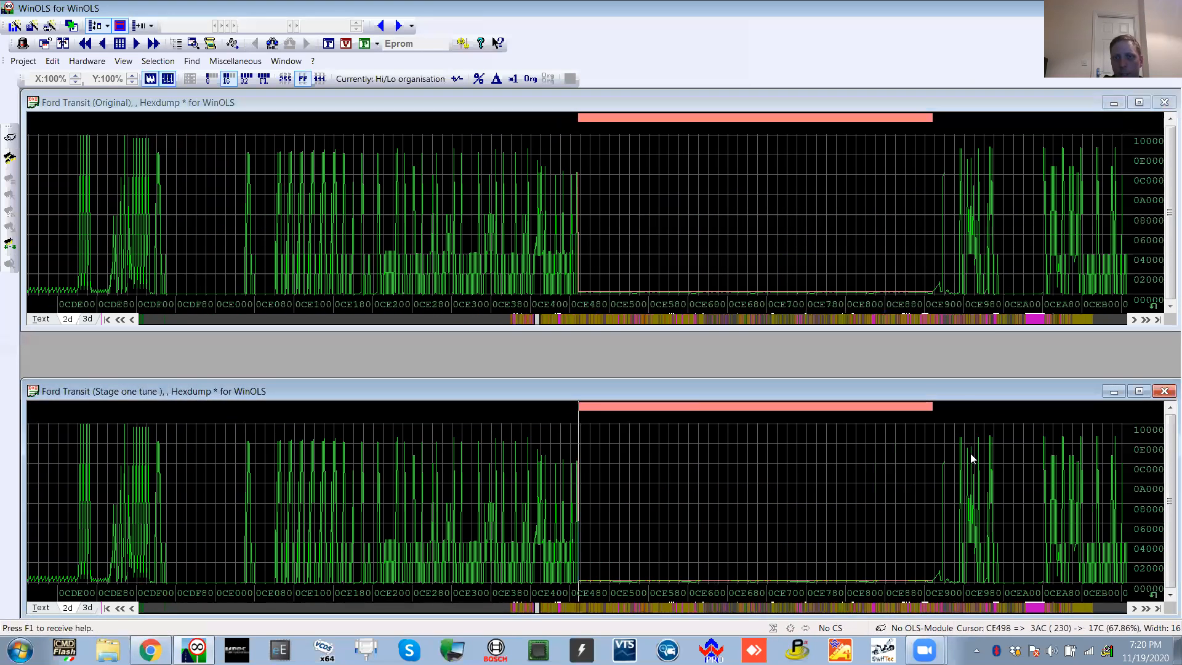
click(971, 454)
key(n)
click(1002, 263)
key(n)
click(988, 459)
key(n)
click(943, 235)
key(n)
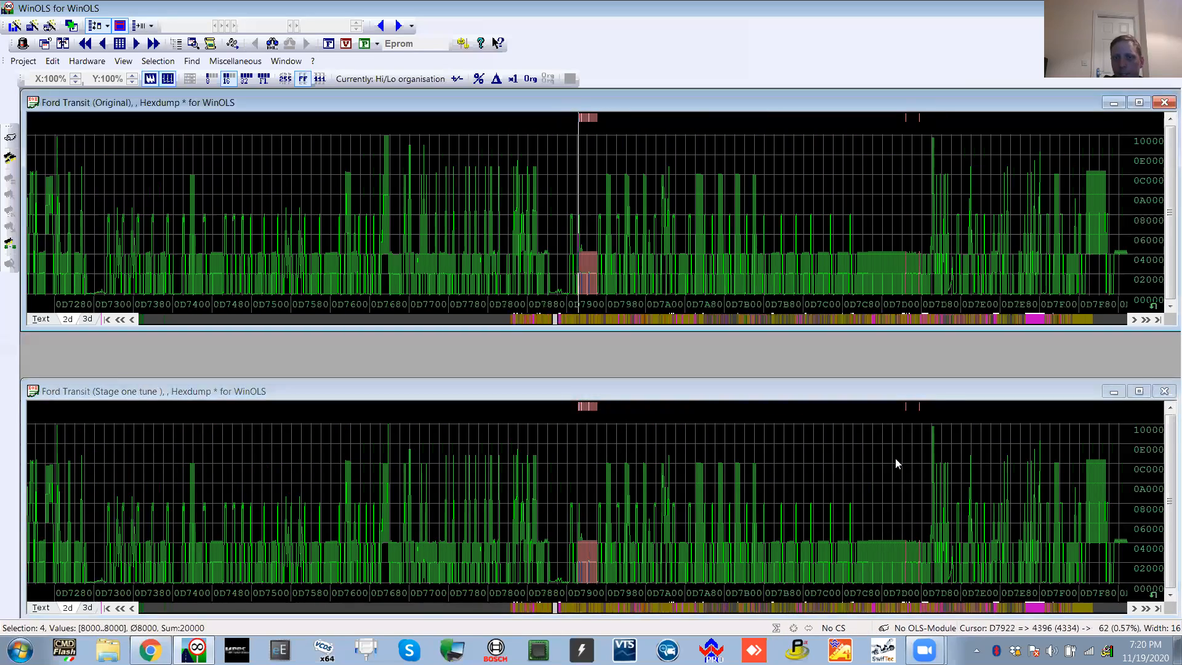
Continue comparing the changes after D7922 in both hexdumps, up to DA40C in Original and 112FF4 in Stage one tune
click(895, 458)
key(n)
click(925, 219)
key(n)
key(n)
click(824, 483)
key(n)
click(794, 262)
key(n)
key(n)
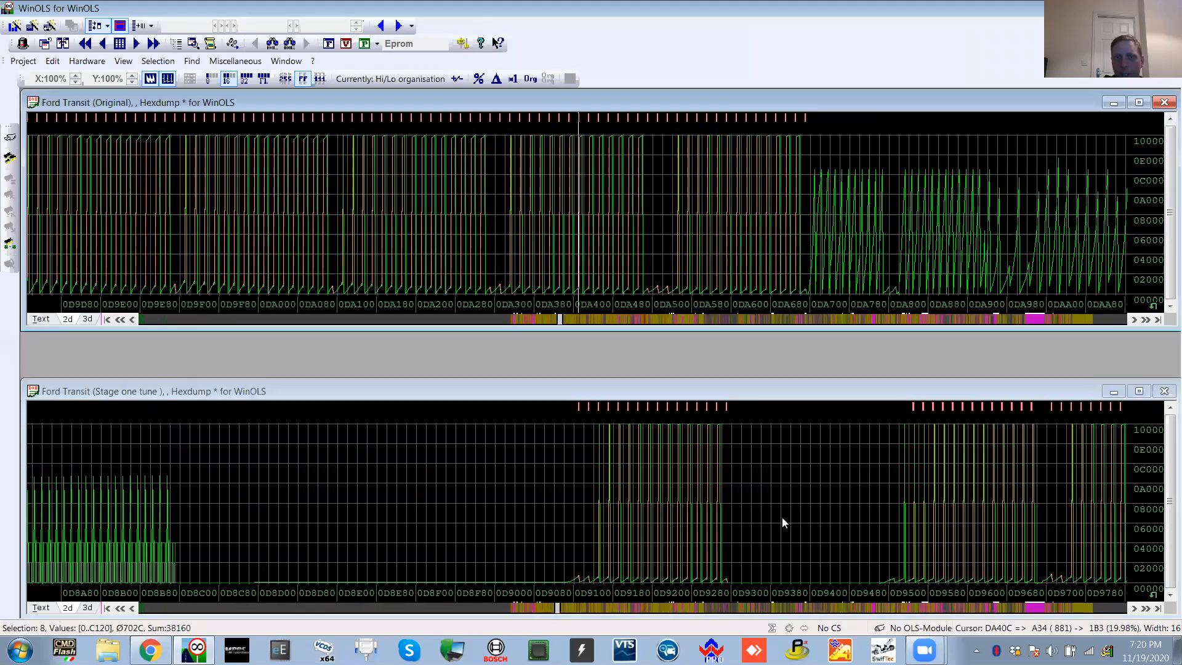
click(782, 516)
key(n)
key(n)
click(878, 477)
key(n)
click(881, 206)
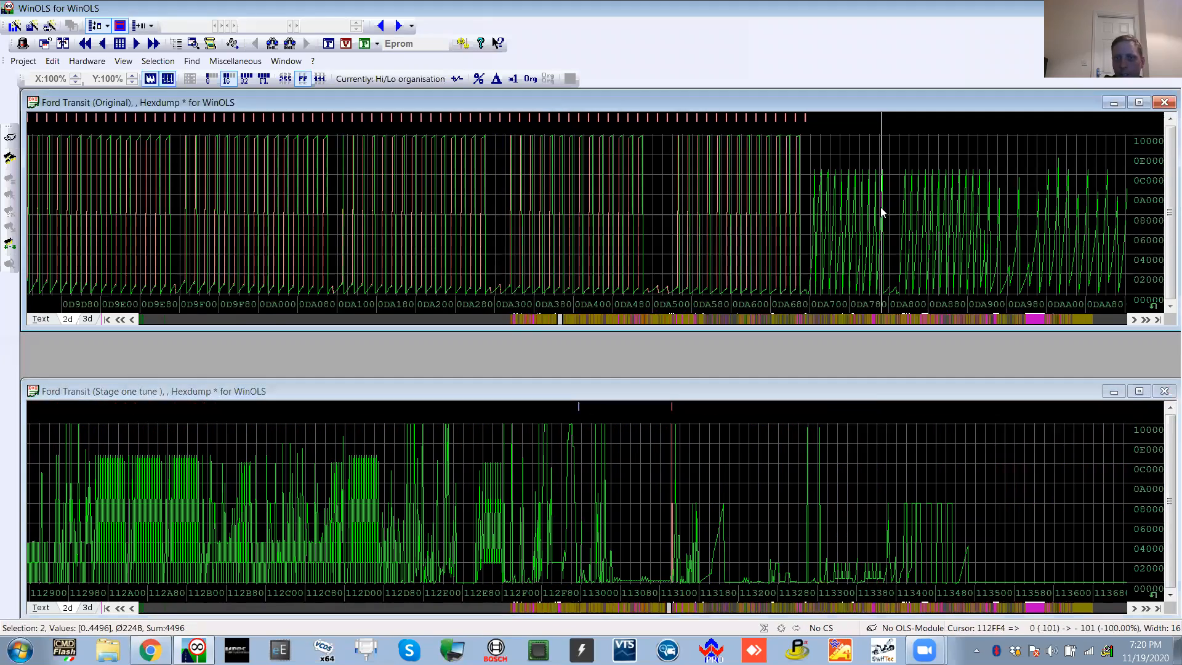
Step back through the Stage one tune changes to about DA42E so both hexdumps show the same area
click(812, 475)
key(n)
key(v)
key(v)
key(v)
key(v)
key(v)
key(v)
key(v)
key(v)
key(v)
key(v)
key(v)
key(v)
key(v)
key(v)
key(v)
key(v)
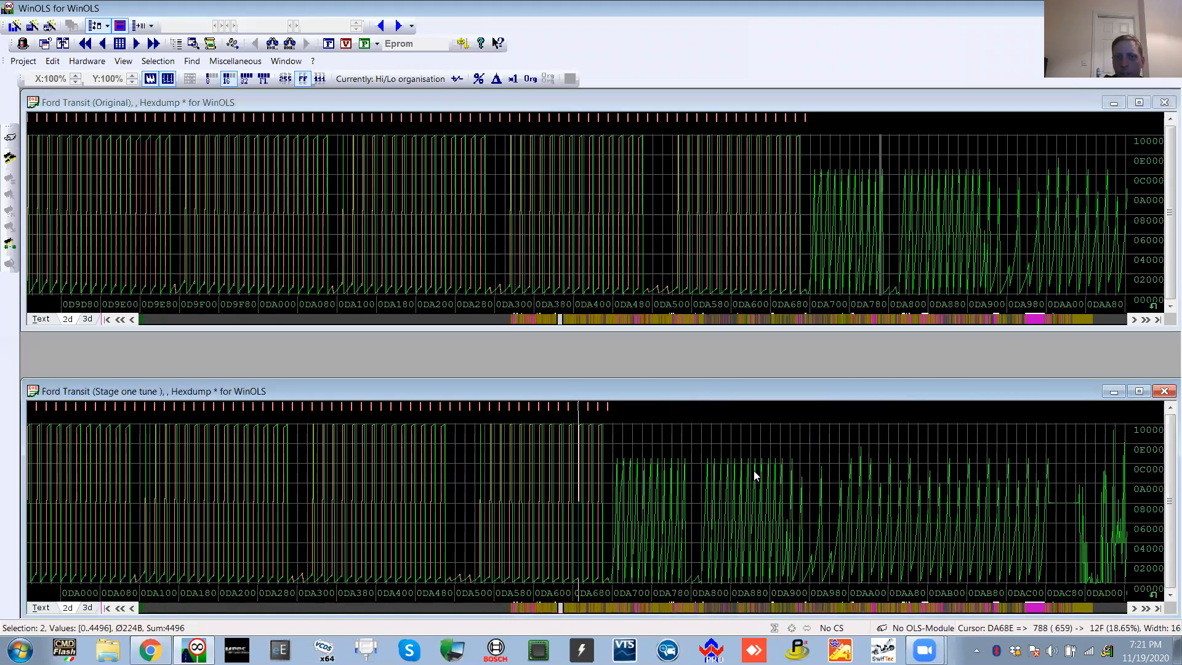
key(v)
key(v)
key(v)
key(v)
key(v)
key(v)
key(v)
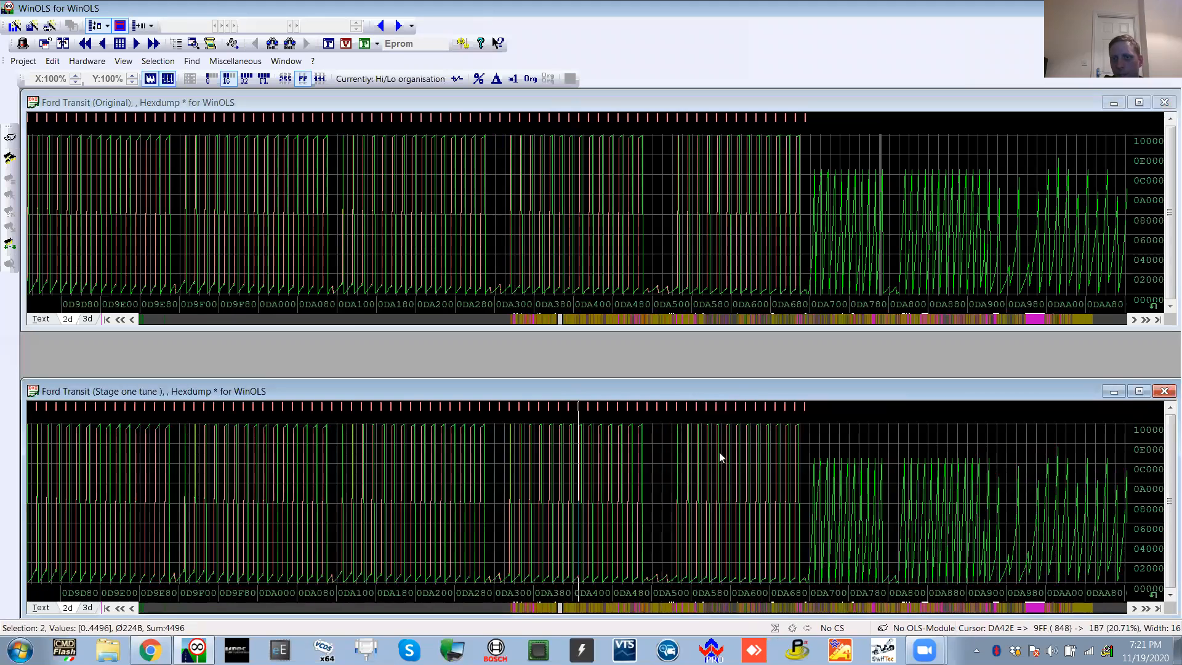
Reconnect the Original and Stage one tune projects, set the address offset to 0 and disconnect them again
click(63, 43)
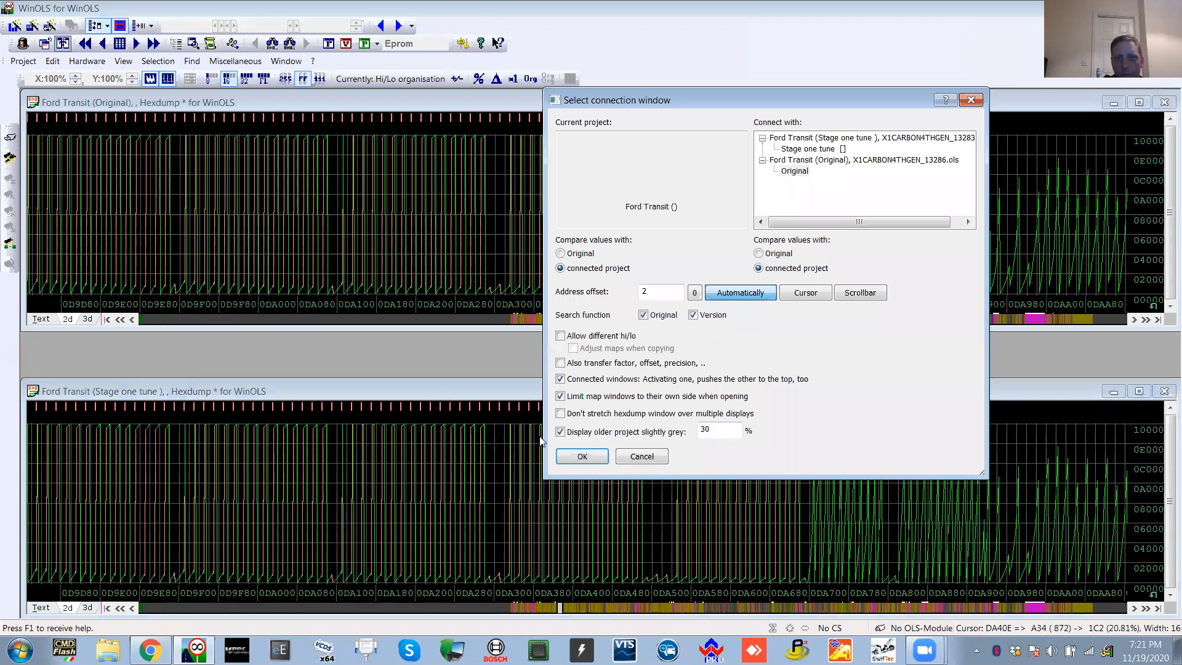
click(573, 454)
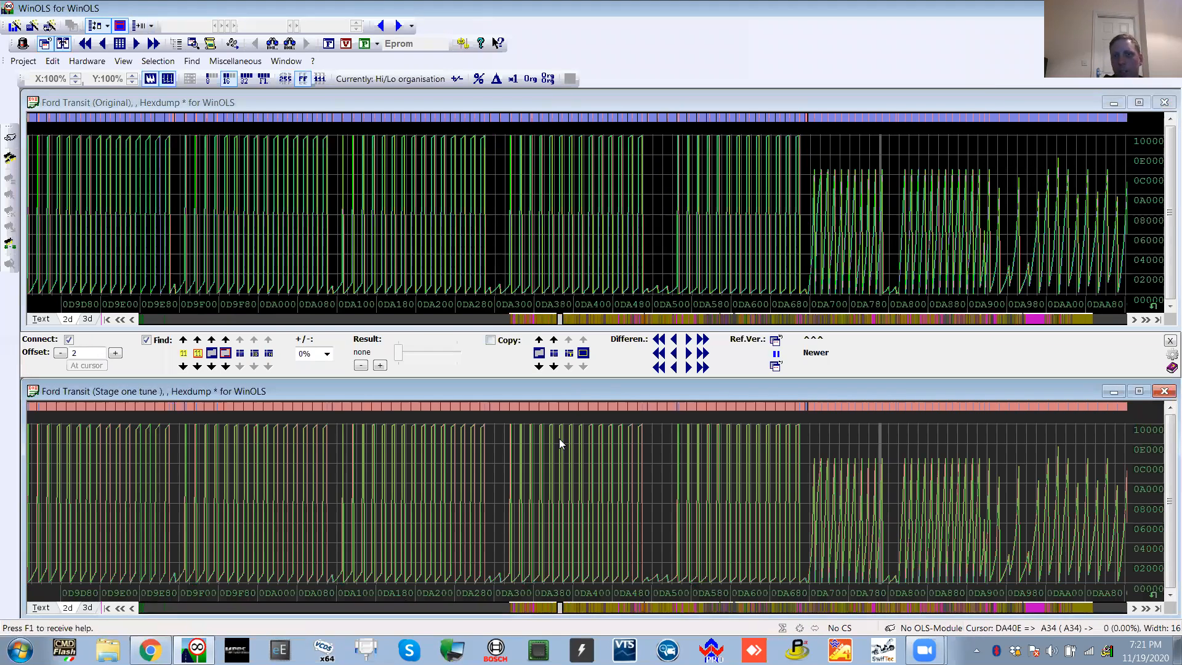
click(61, 354)
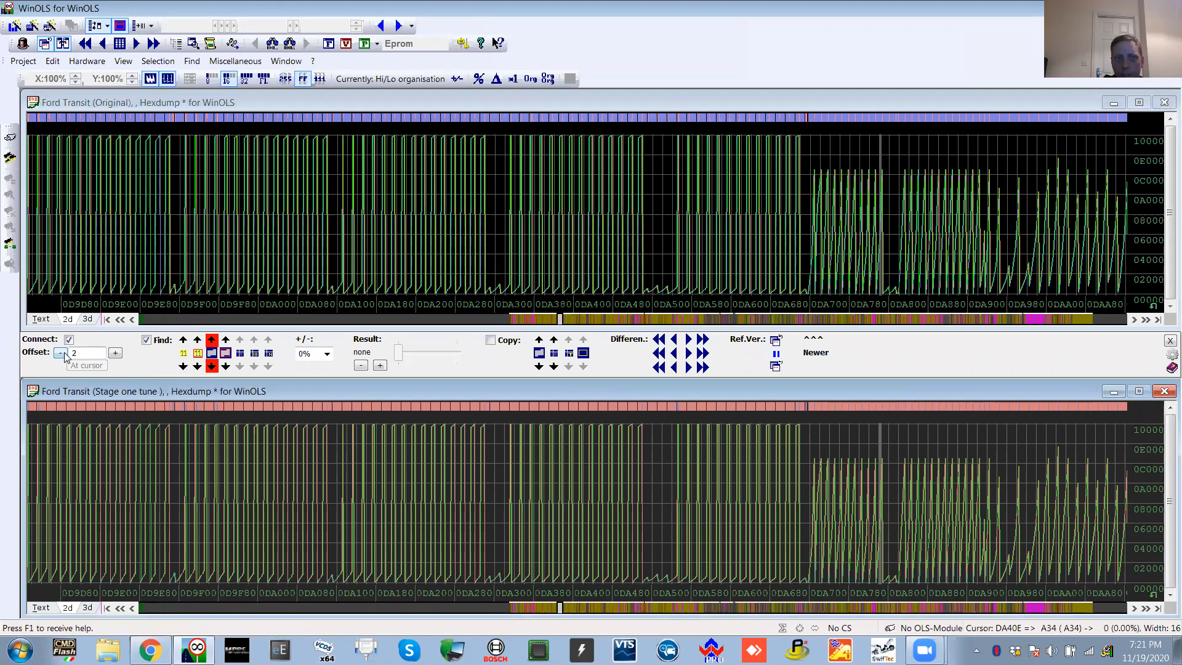
click(60, 353)
scroll(708, 528, up, 2)
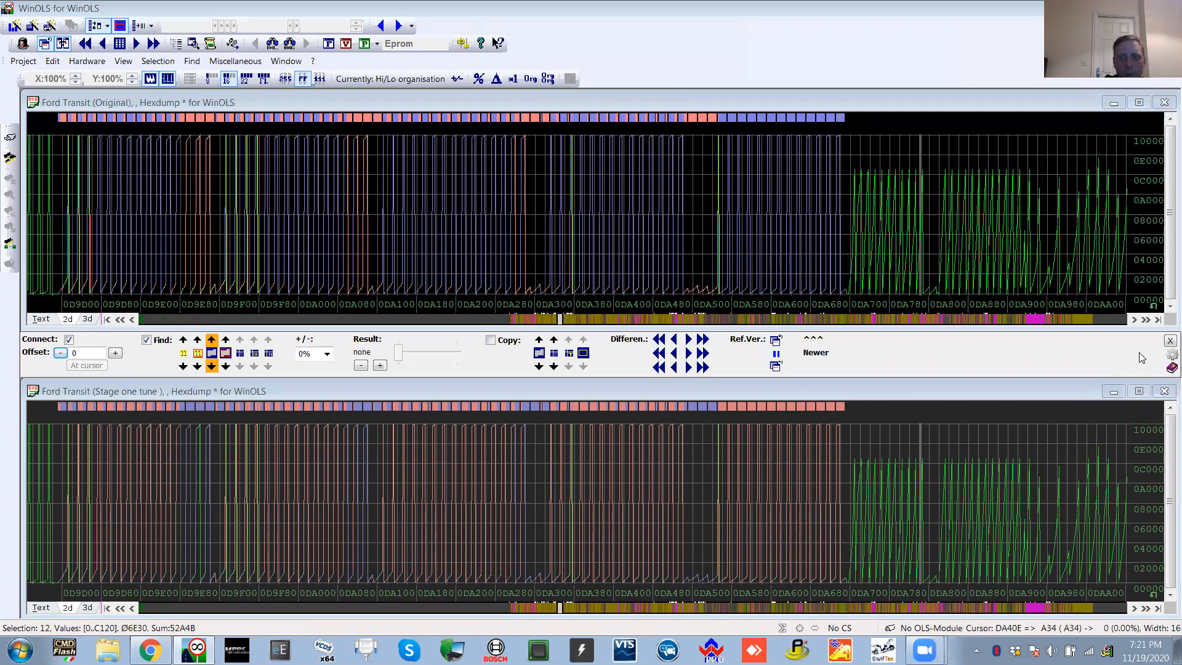
click(1168, 342)
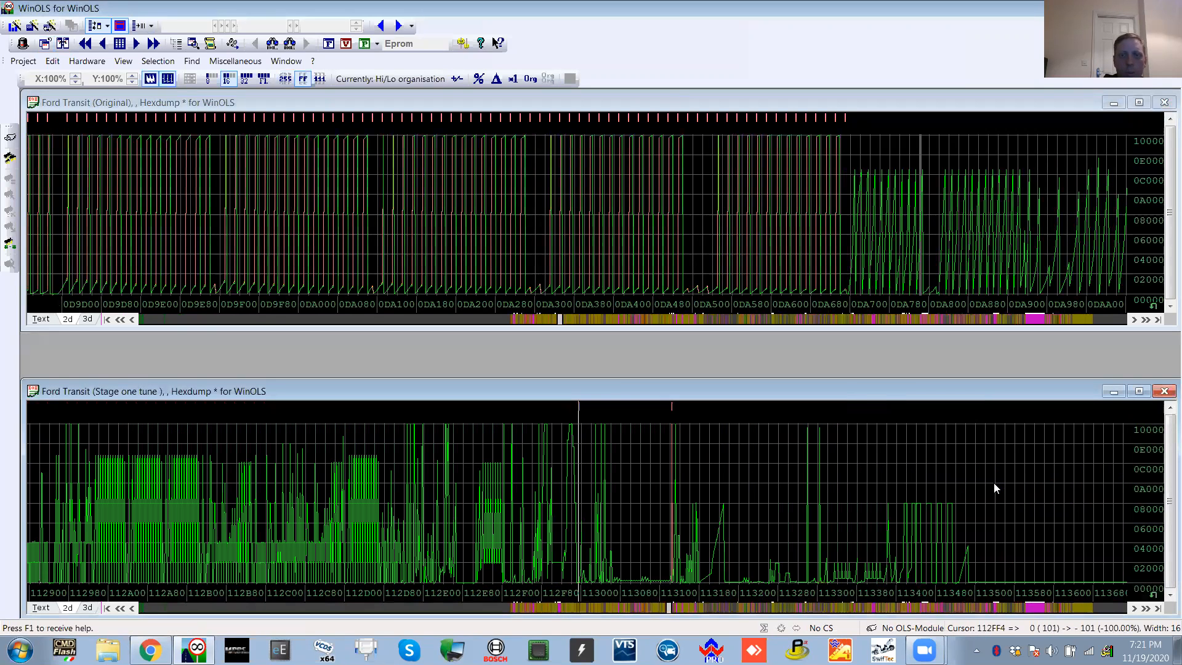
Compare the transferred changes in the Original hexdump with the Stage one tune, from about 112FF4 past 114F94
click(868, 198)
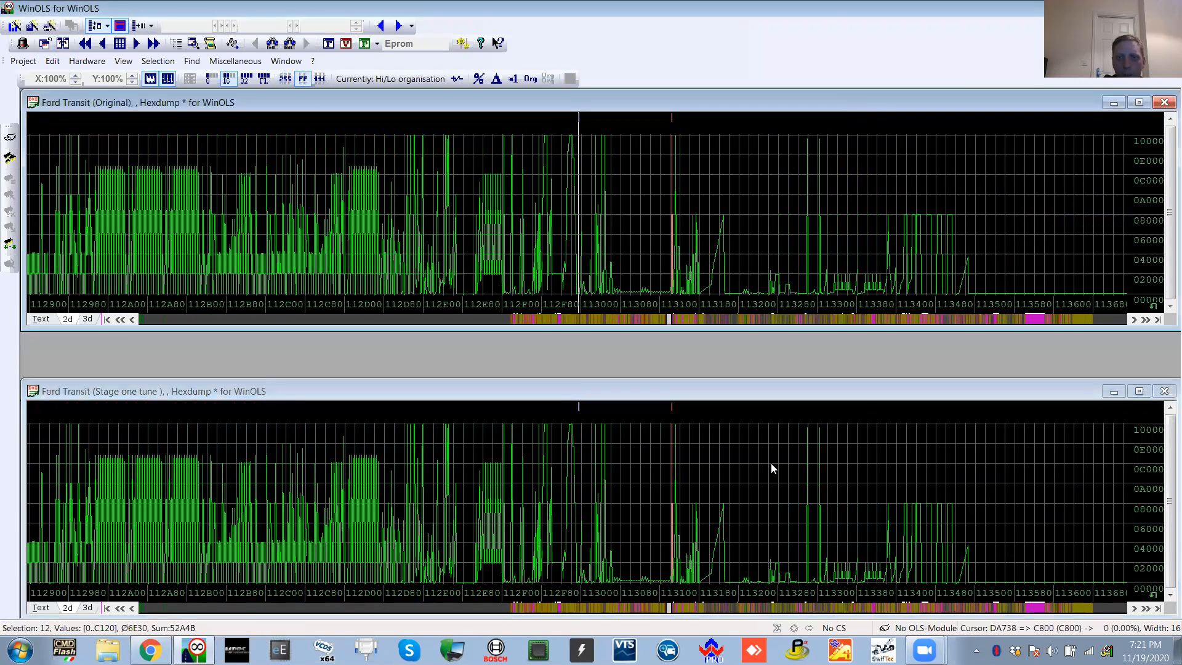
drag(762, 186, 774, 178)
key(n)
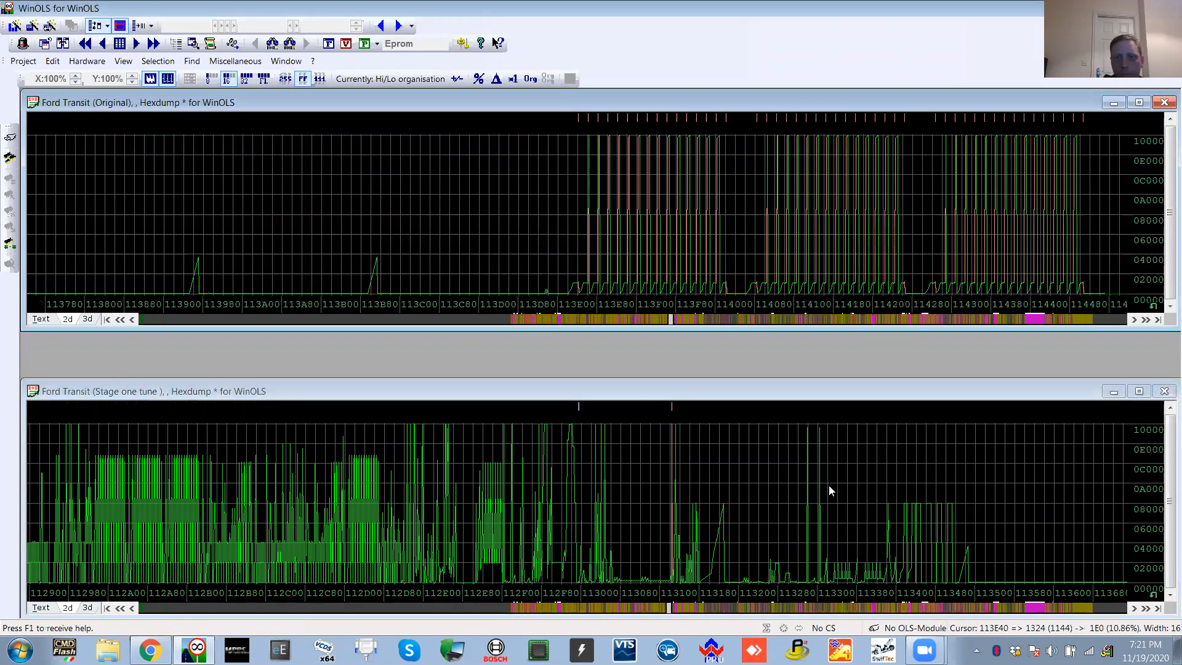
click(829, 491)
click(782, 207)
key(n)
click(806, 407)
key(n)
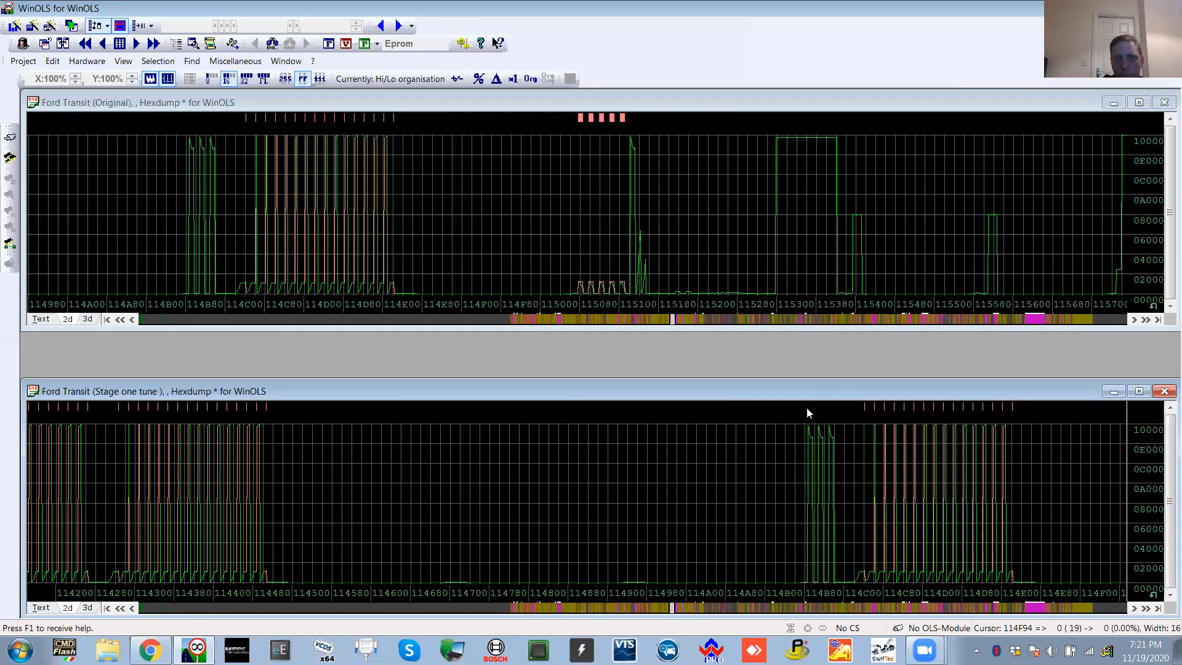
click(809, 225)
key(n)
click(818, 416)
key(n)
Compare the transferred changes in the Original and Stage one tune hexdumps from about 114F94 up to about 148000
click(814, 246)
key(n)
click(815, 419)
key(n)
click(801, 222)
key(n)
click(854, 481)
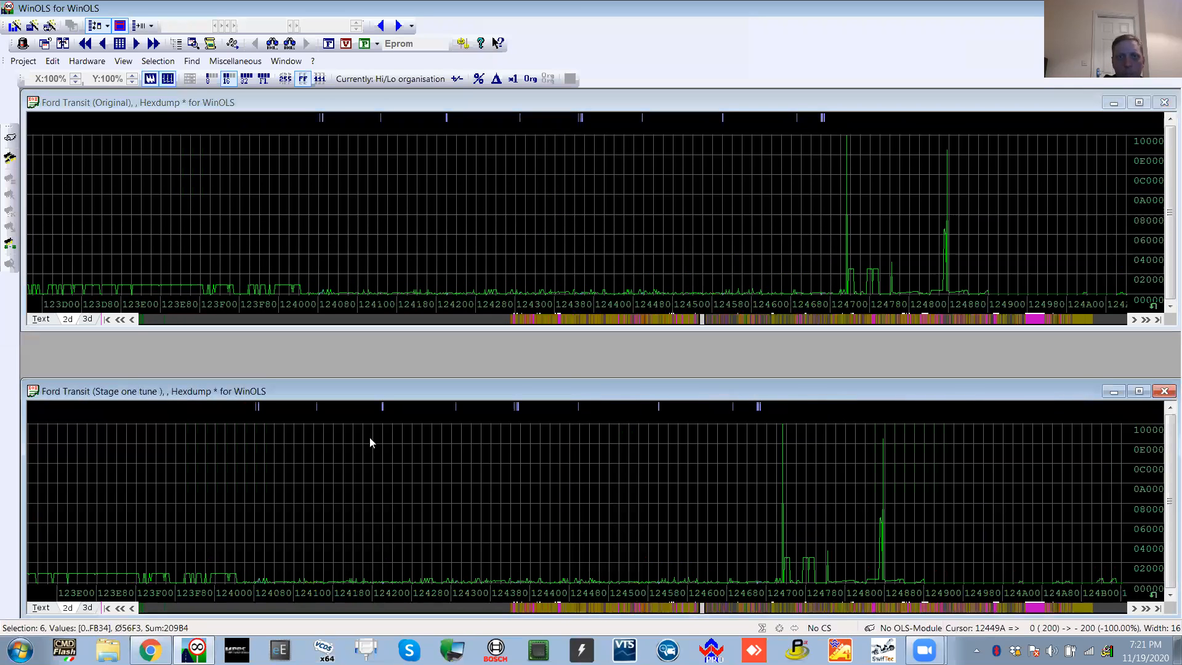
click(873, 190)
key(n)
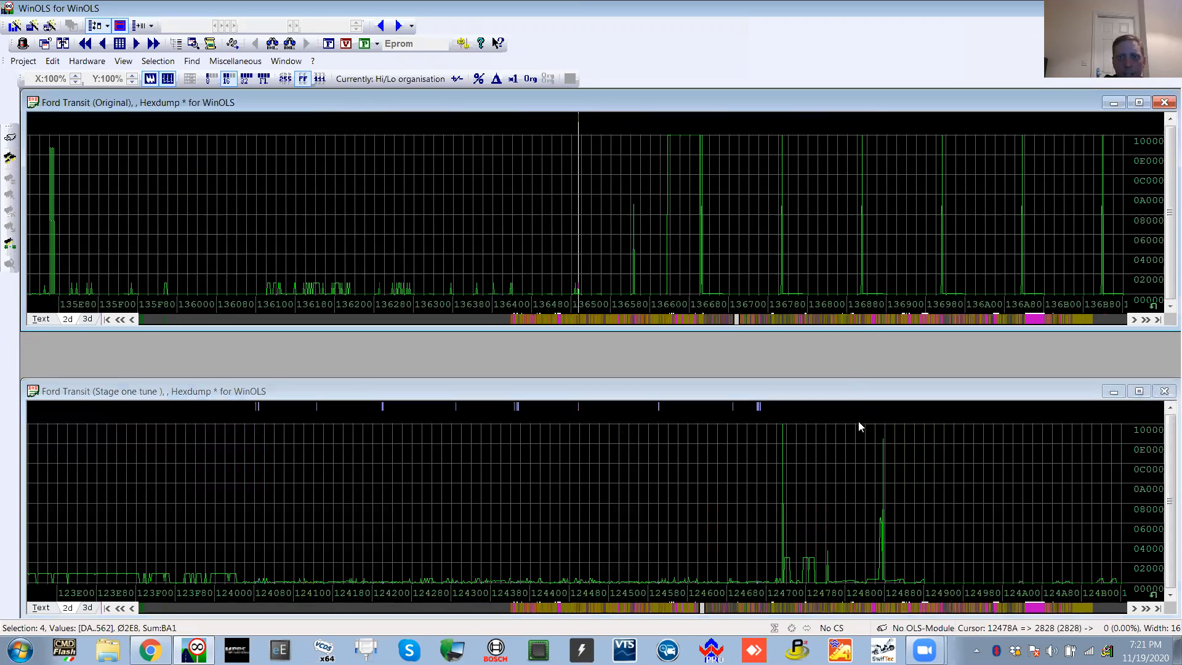
click(859, 421)
click(825, 235)
key(n)
click(838, 453)
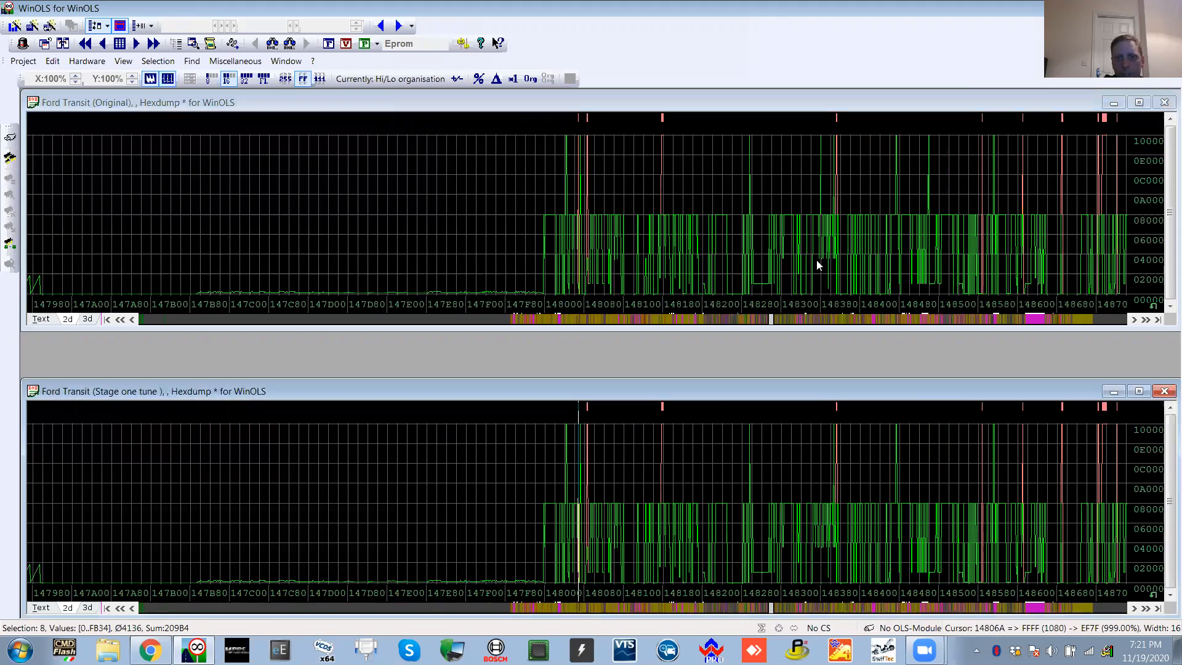
click(809, 217)
key(n)
click(832, 438)
scroll(832, 438, down, 10)
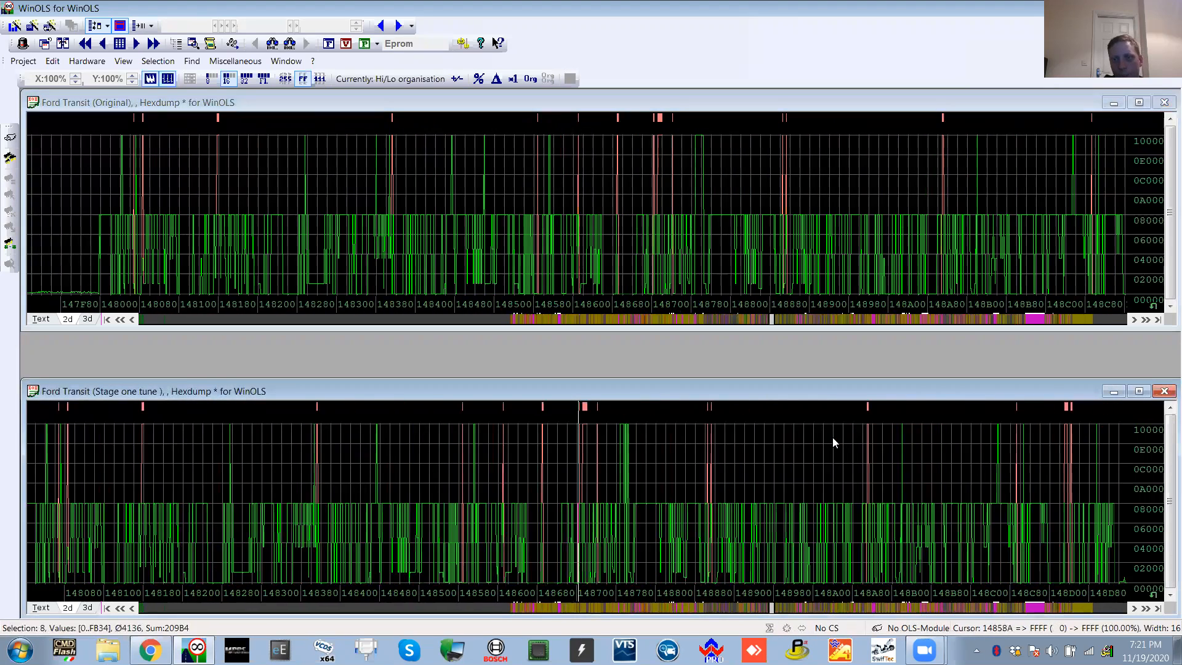
Continue comparing the changes in both hexdumps from about 148000 through the 159000 area to the block at 171100
click(838, 275)
key(n)
click(834, 474)
click(837, 210)
key(n)
click(845, 449)
key(n)
key(n)
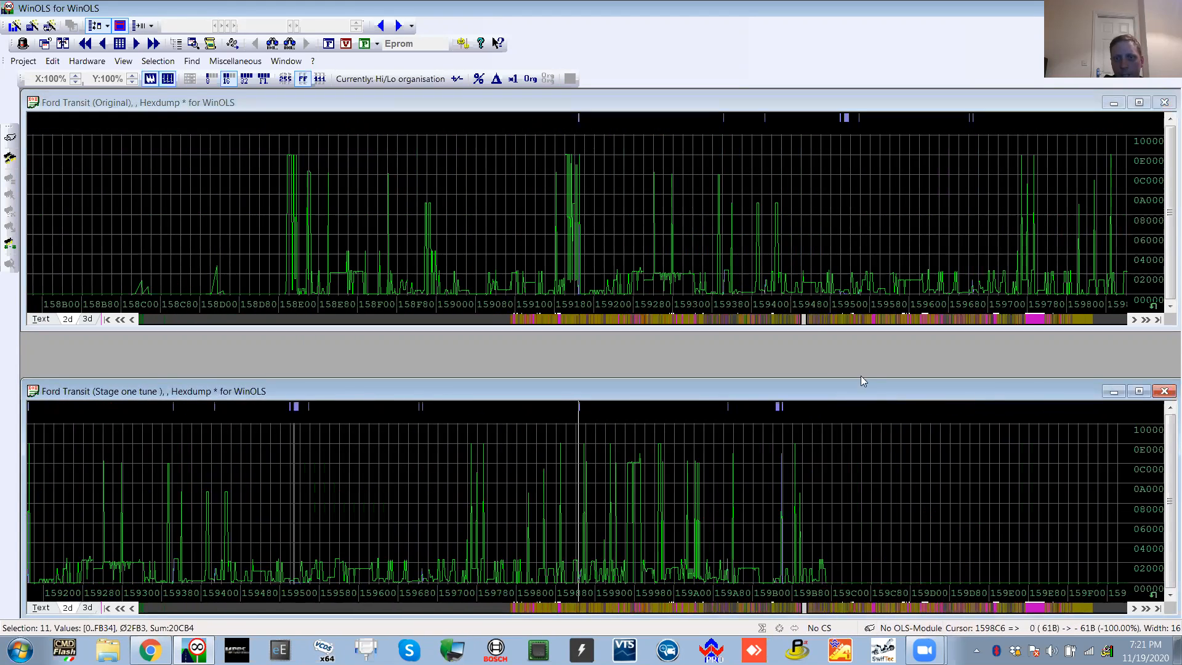
click(859, 257)
key(n)
click(865, 440)
click(999, 196)
key(n)
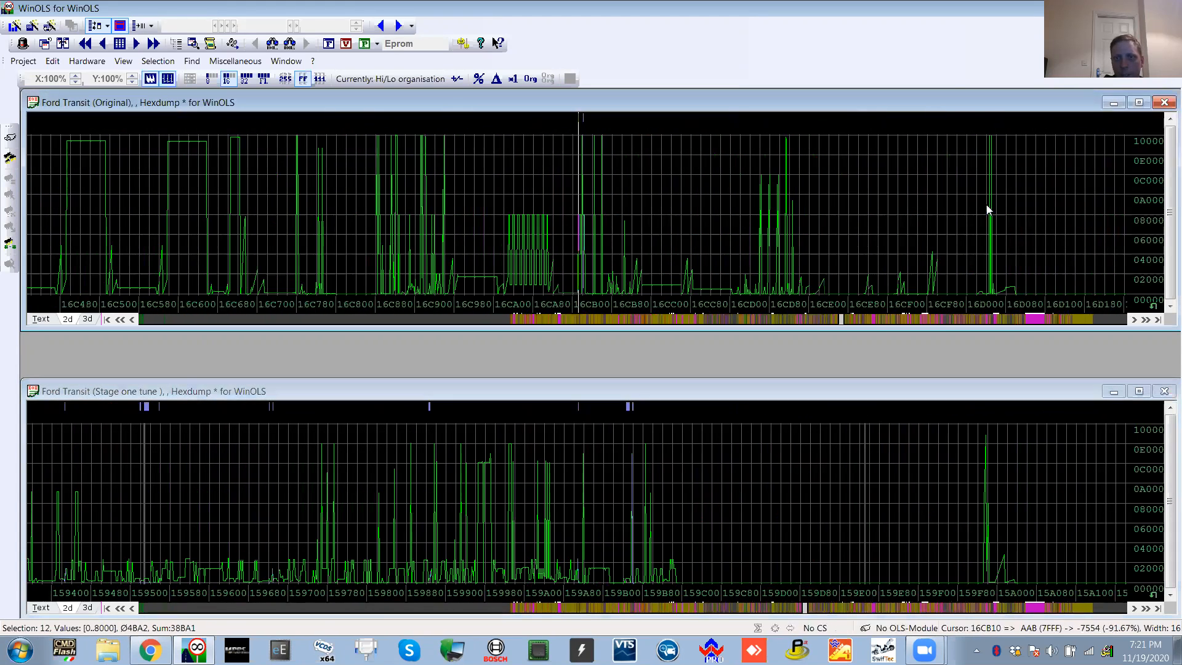
click(841, 432)
click(814, 278)
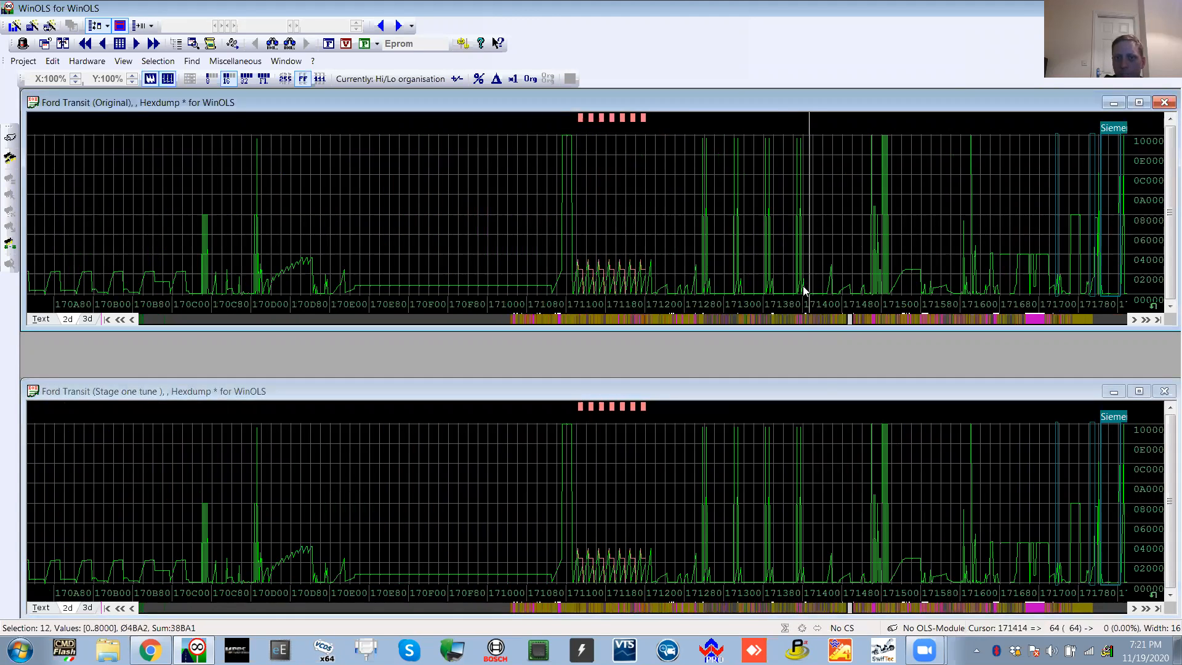
Compare the changes in Original and Stage one tune from 171100 through 172300 and 18B80A to about 18C320
key(n)
click(786, 483)
click(860, 290)
key(n)
click(864, 456)
key(n)
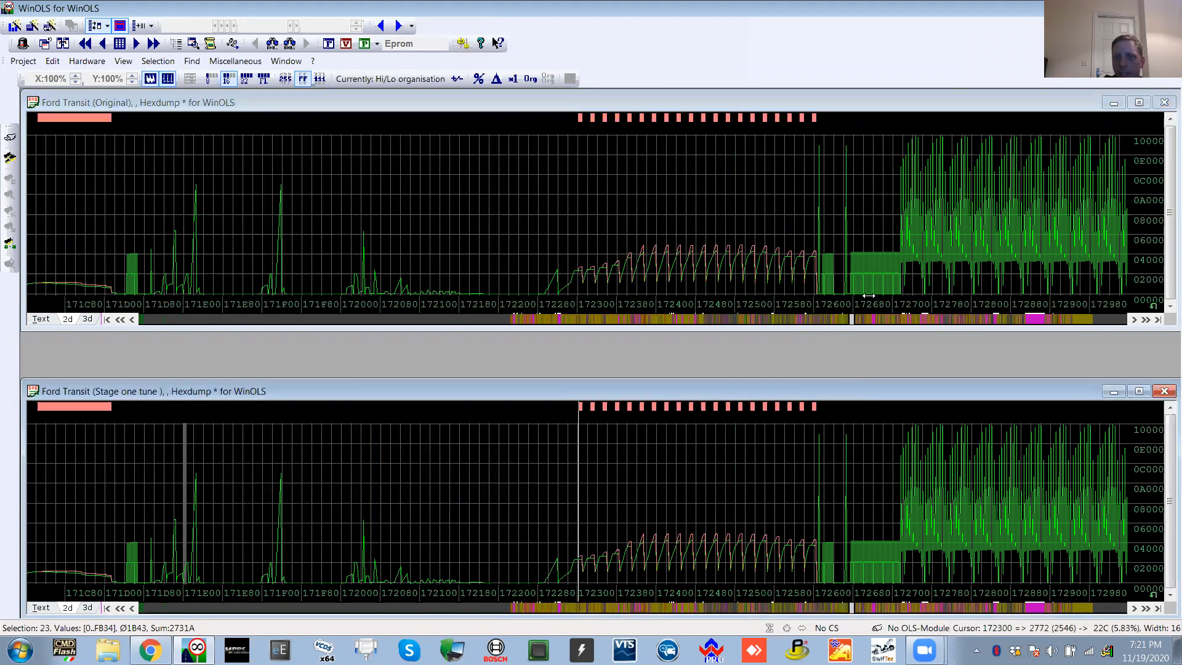
click(873, 290)
key(n)
click(881, 472)
key(n)
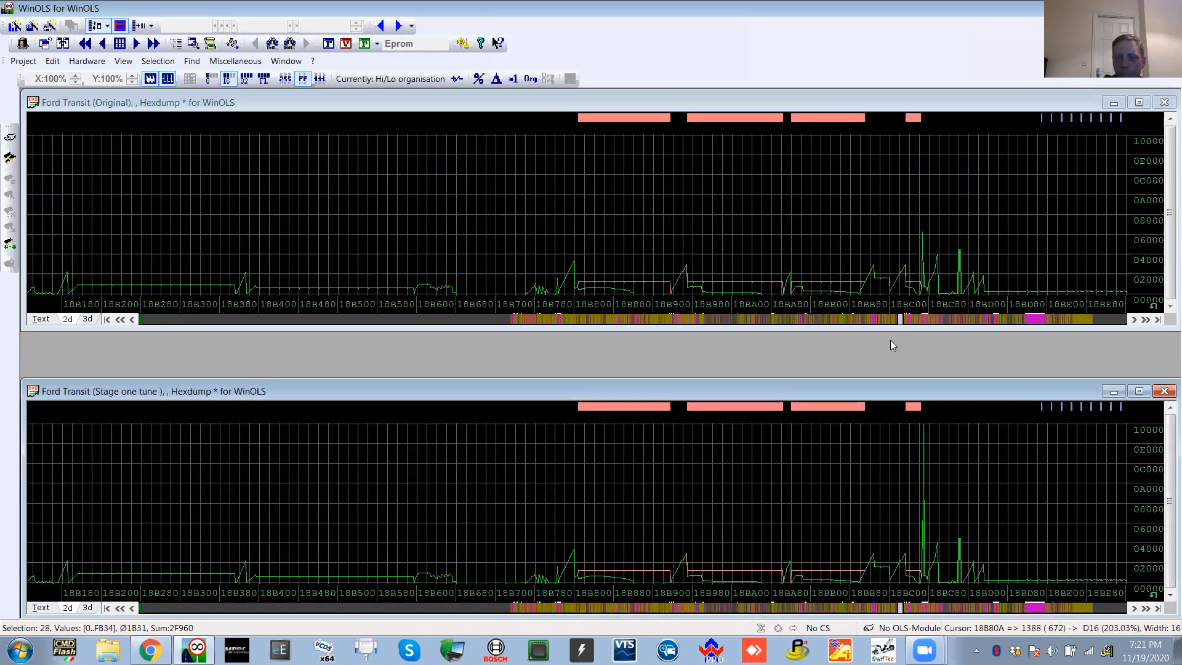
key(n)
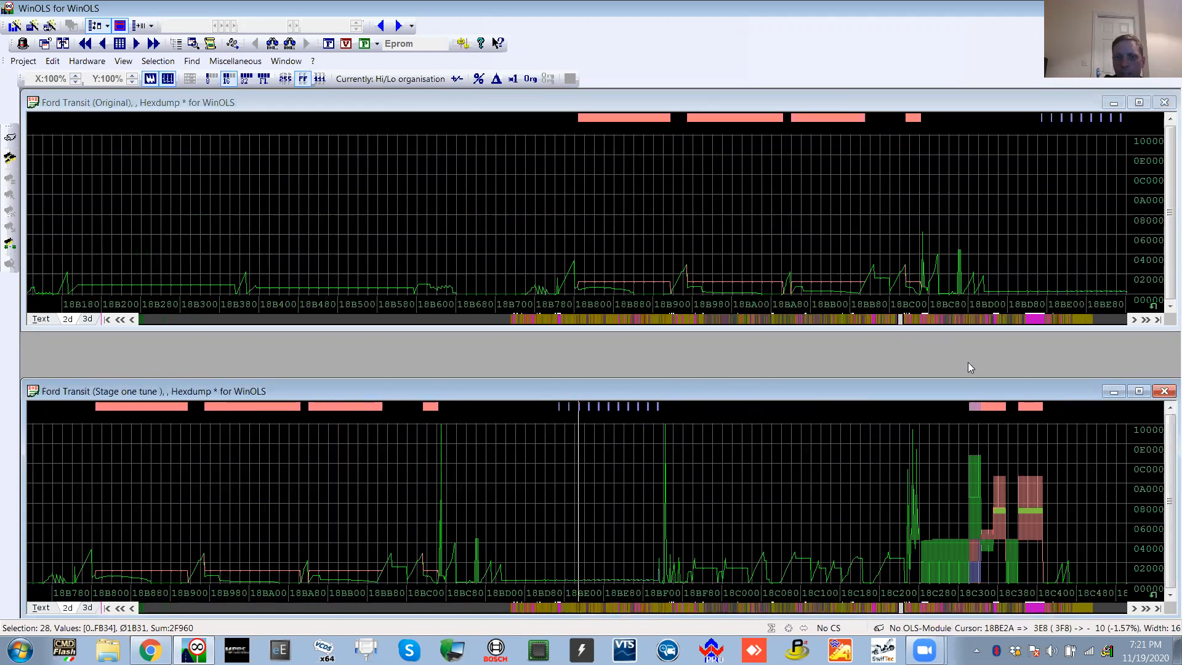
click(891, 218)
key(n)
click(790, 490)
key(n)
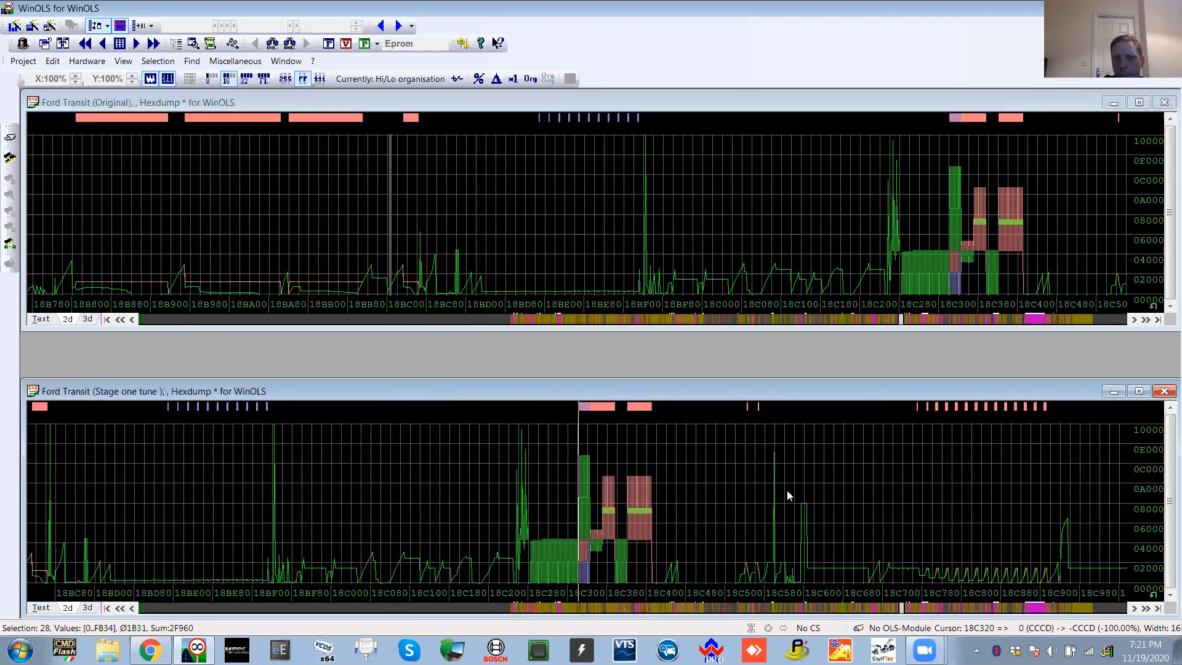
Step back from 18C320 in the Stage one tune and recheck the changes in both hexdumps towards 18CB00
key(v)
key(v)
key(v)
click(718, 475)
click(769, 210)
key(n)
click(742, 457)
key(n)
click(777, 295)
key(n)
click(781, 503)
key(n)
click(784, 244)
key(n)
click(791, 438)
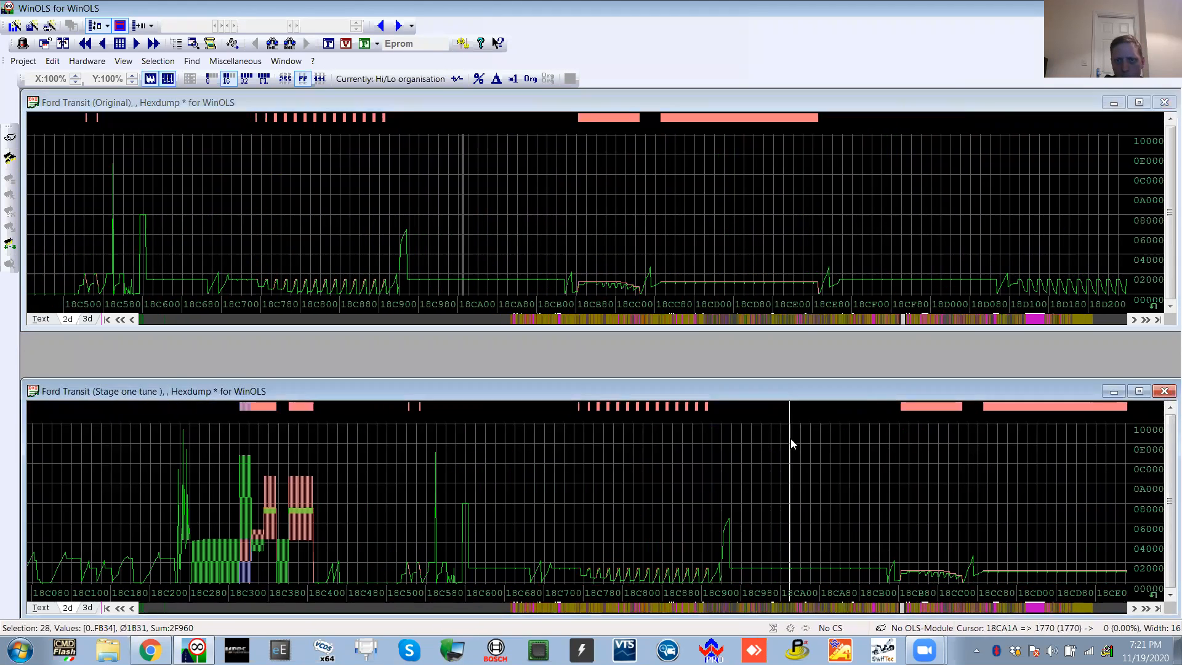
Compare the changes in both hexdumps after 18CB00, bringing Original and Stage one tune to 195D7A
key(n)
click(860, 239)
key(n)
click(870, 456)
key(n)
click(865, 220)
key(n)
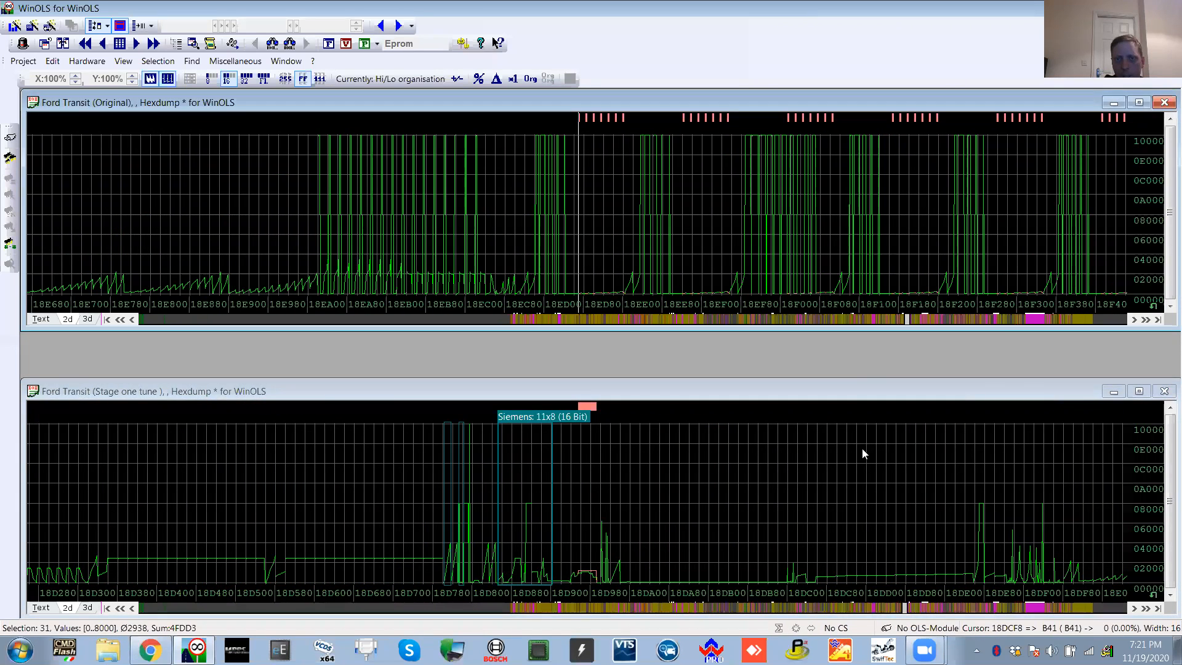
click(862, 448)
key(n)
key(n)
key(n)
click(833, 480)
key(n)
key(n)
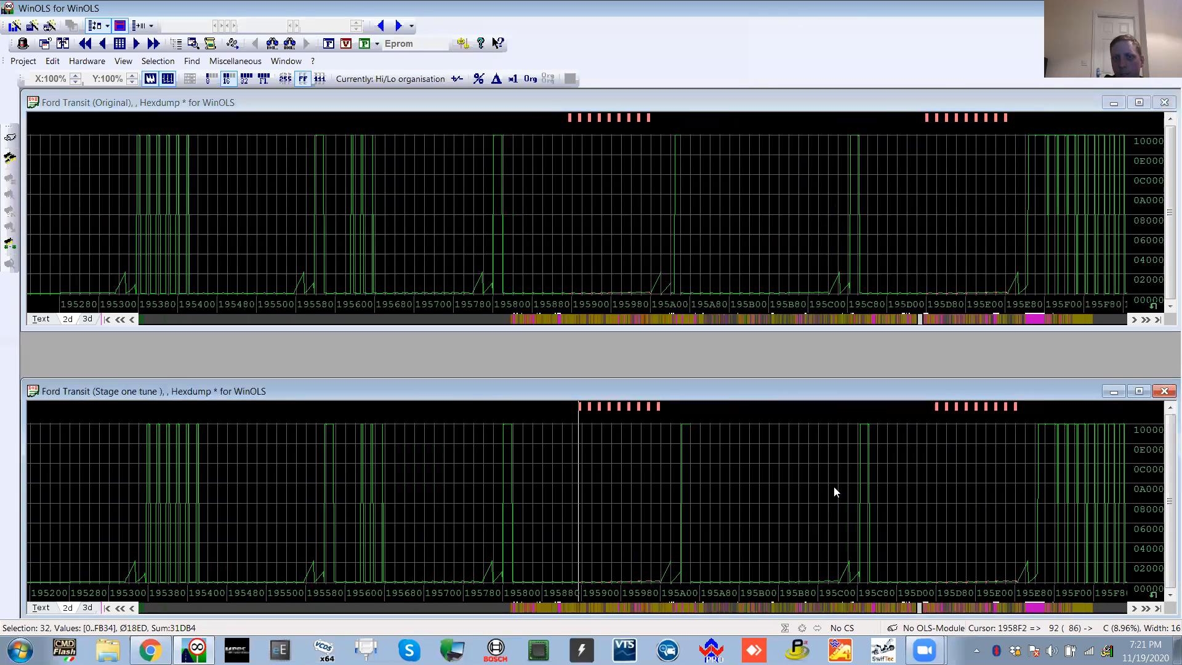
key(n)
key(n)
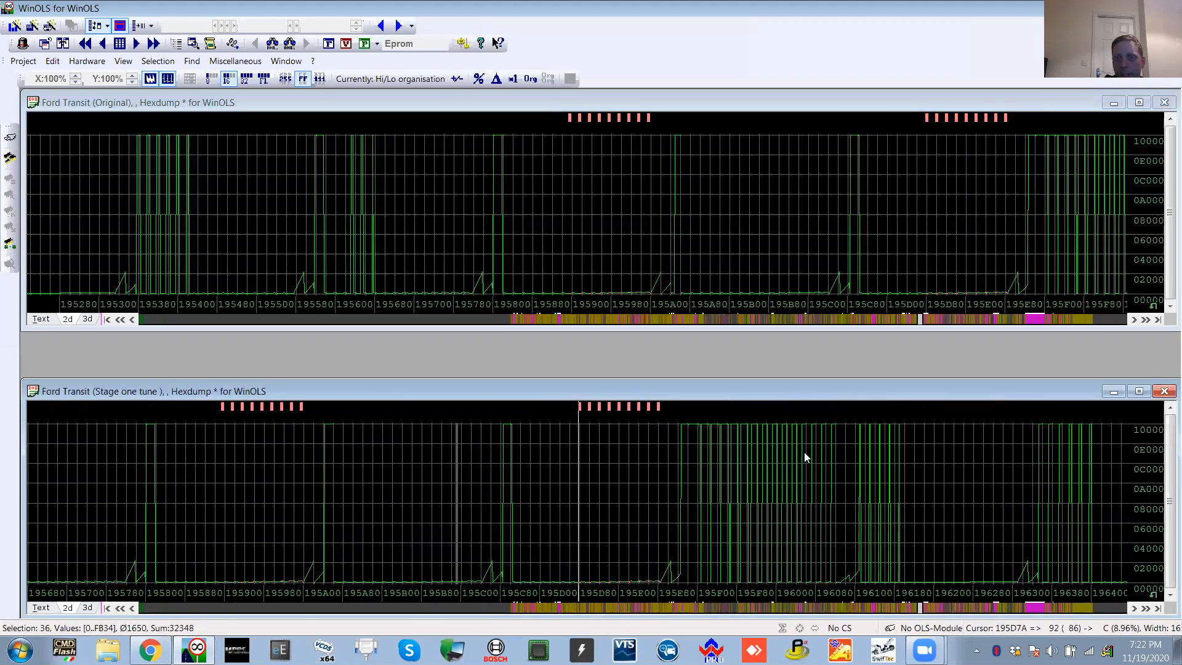
click(741, 203)
key(n)
key(n)
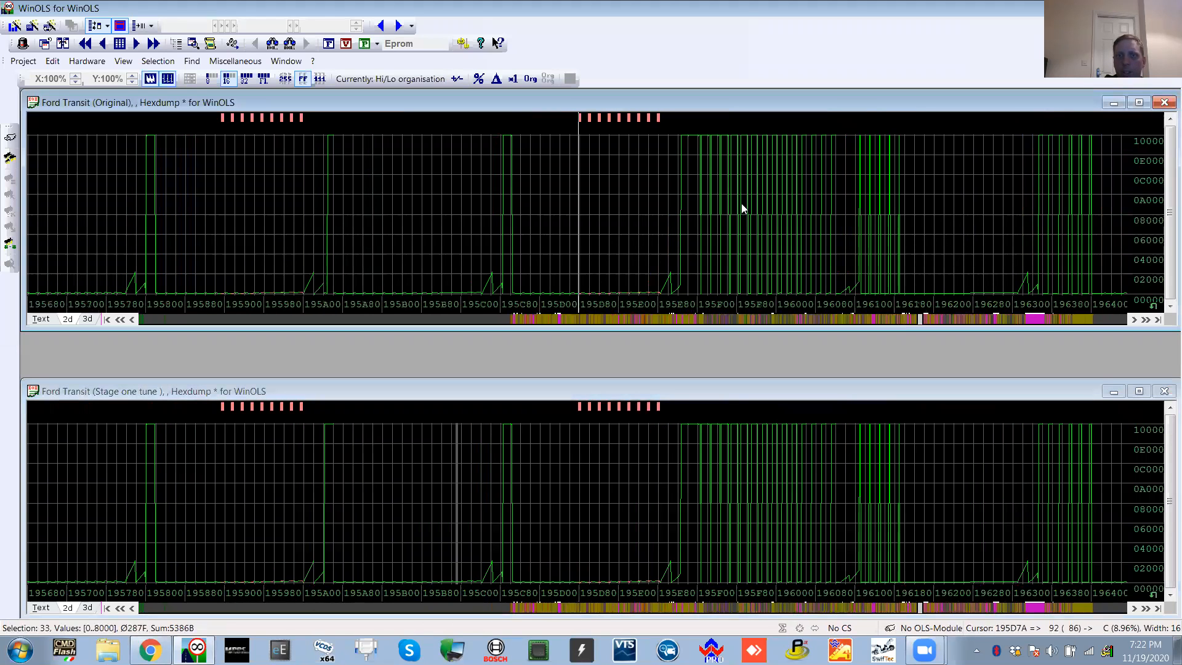
Check the changes after 195D7A, advancing Original to about 1BB900 and Stage one tune to 198986
click(848, 405)
key(n)
click(821, 171)
key(n)
key(n)
key(n)
key(n)
key(n)
key(n)
key(n)
key(n)
click(826, 469)
key(n)
key(n)
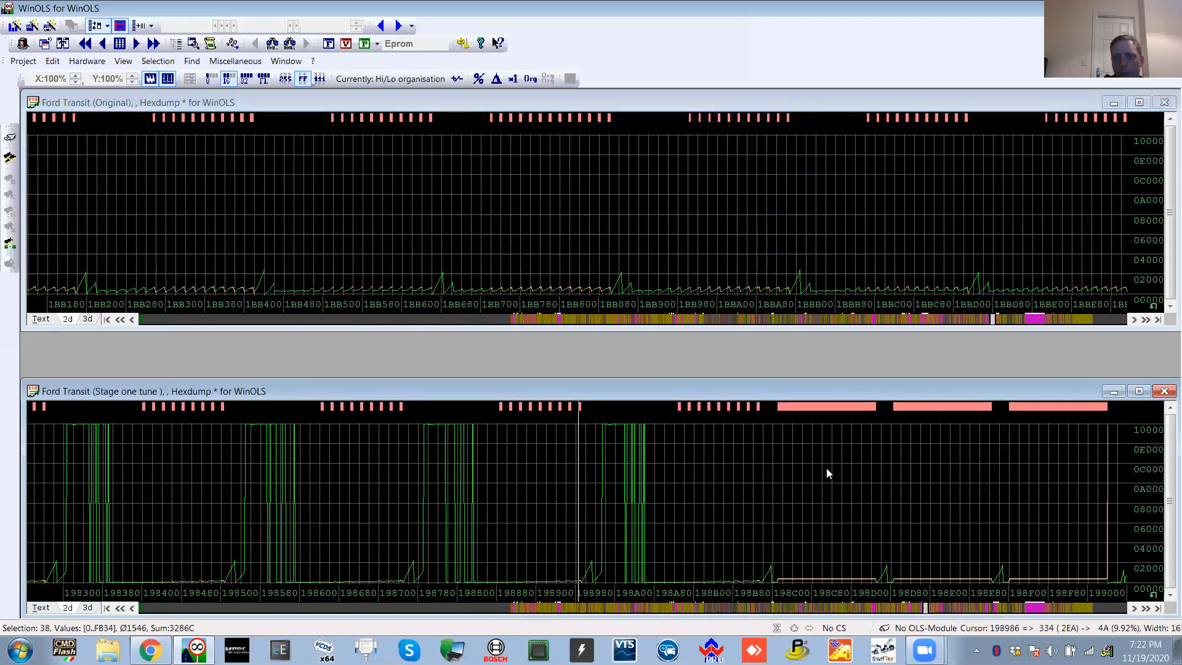
Continue through the remaining changes until both hexdumps show the same area at 1BD7A8
key(n)
key(n)
key(n)
key(n)
click(839, 221)
key(n)
key(n)
key(n)
key(n)
click(946, 450)
key(n)
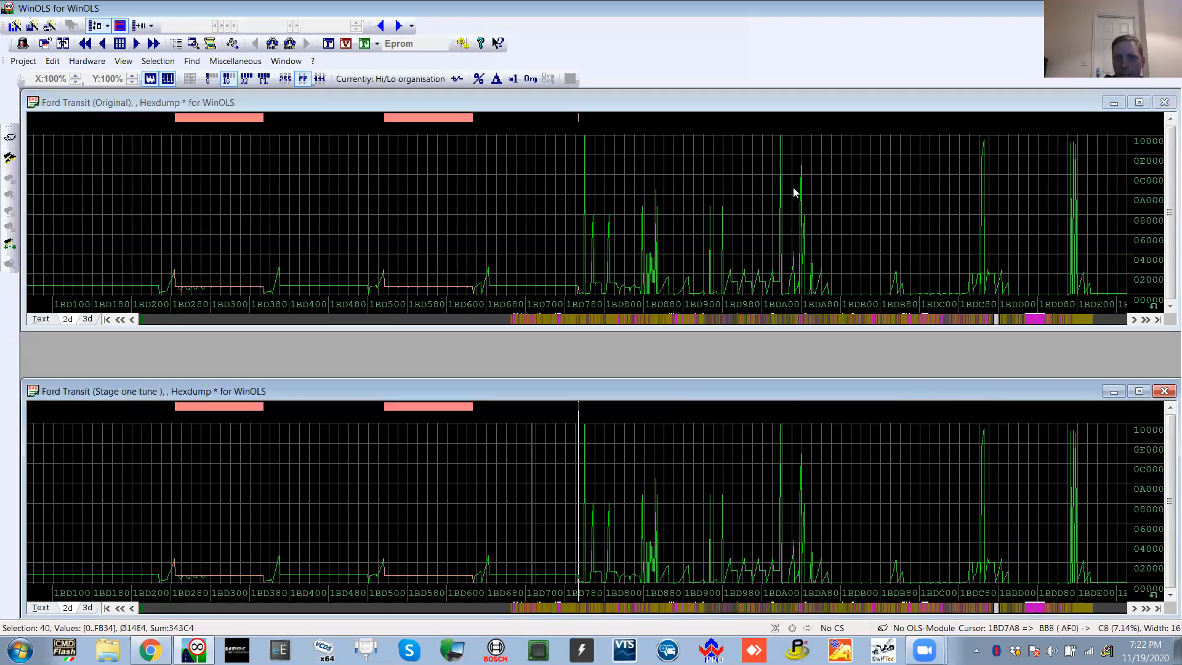
Examine the changes after 1BD7A8, advancing the Original hexdump to about 1D9F80
click(793, 188)
key(n)
click(800, 403)
key(n)
click(790, 221)
key(n)
key(n)
key(n)
key(n)
key(n)
key(n)
key(n)
key(n)
key(n)
key(n)
key(n)
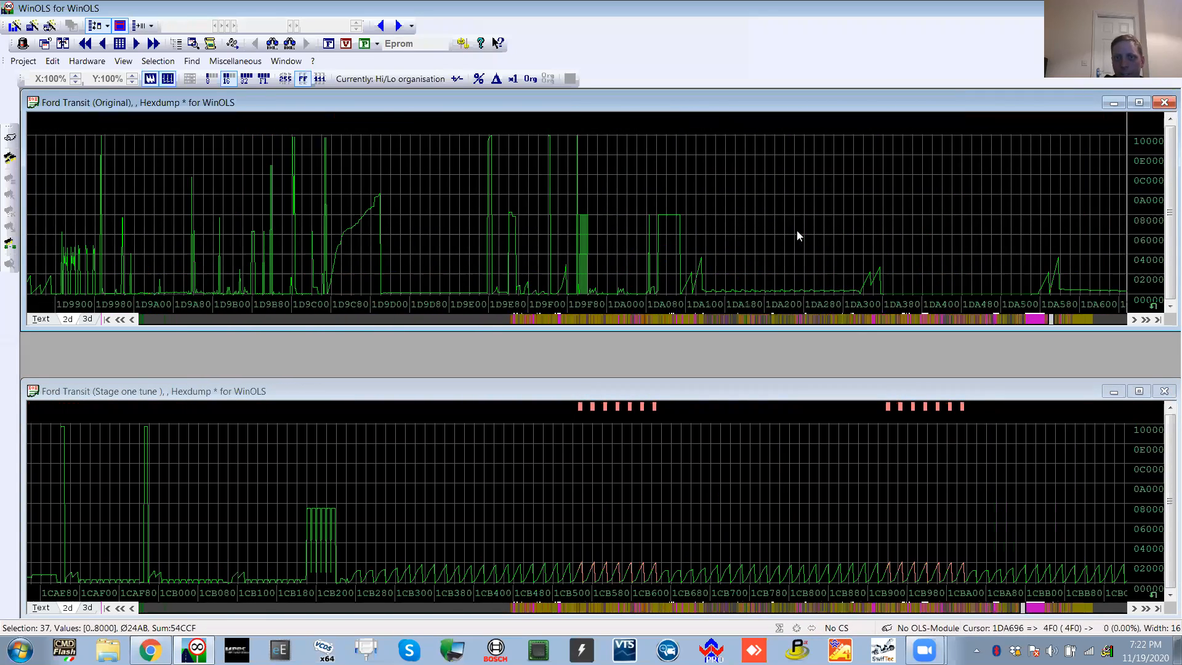
Examine the changes in the Stage one tune hexdump one after another, advancing it to 1CF7E4
click(764, 473)
key(n)
key(n)
key(n)
key(n)
key(n)
key(n)
key(n)
key(n)
key(n)
key(n)
key(n)
key(n)
key(n)
key(n)
key(n)
key(n)
key(n)
key(n)
key(n)
key(n)
key(n)
key(n)
key(n)
key(n)
key(n)
key(n)
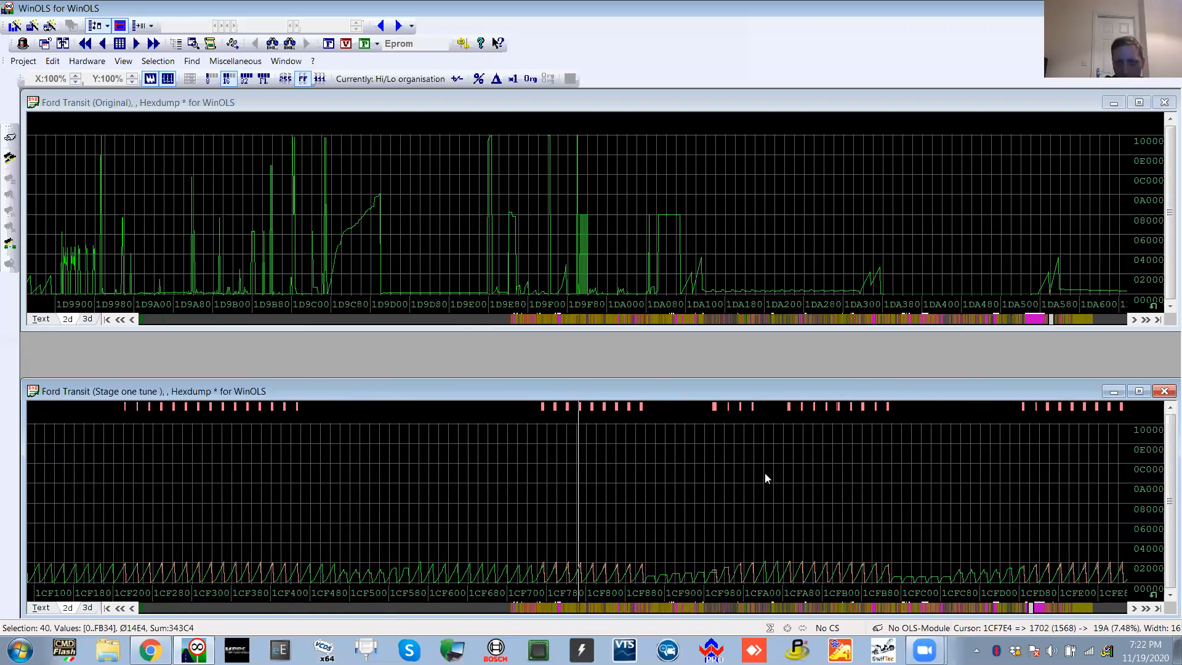
Continue through the remaining Stage one tune changes after 1CF7E4
key(n)
key(n)
key(n)
key(n)
key(n)
key(n)
key(n)
key(n)
key(n)
key(n)
key(n)
key(n)
key(n)
key(n)
key(n)
key(n)
key(n)
key(n)
key(n)
key(n)
key(n)
key(n)
key(n)
key(n)
key(n)
key(n)
key(n)
key(n)
key(n)
Go back change by change through the Stage one tune hexdump
key(v)
key(v)
key(v)
key(v)
key(v)
key(v)
key(v)
key(v)
key(v)
key(v)
key(v)
key(v)
key(v)
key(v)
key(v)
key(v)
key(v)
key(v)
key(v)
key(v)
key(v)
key(v)
key(v)
key(v)
Return both hexdumps to the start of the data area and show the change at 0C40F6 in each
drag(1037, 608, 515, 605)
key(n)
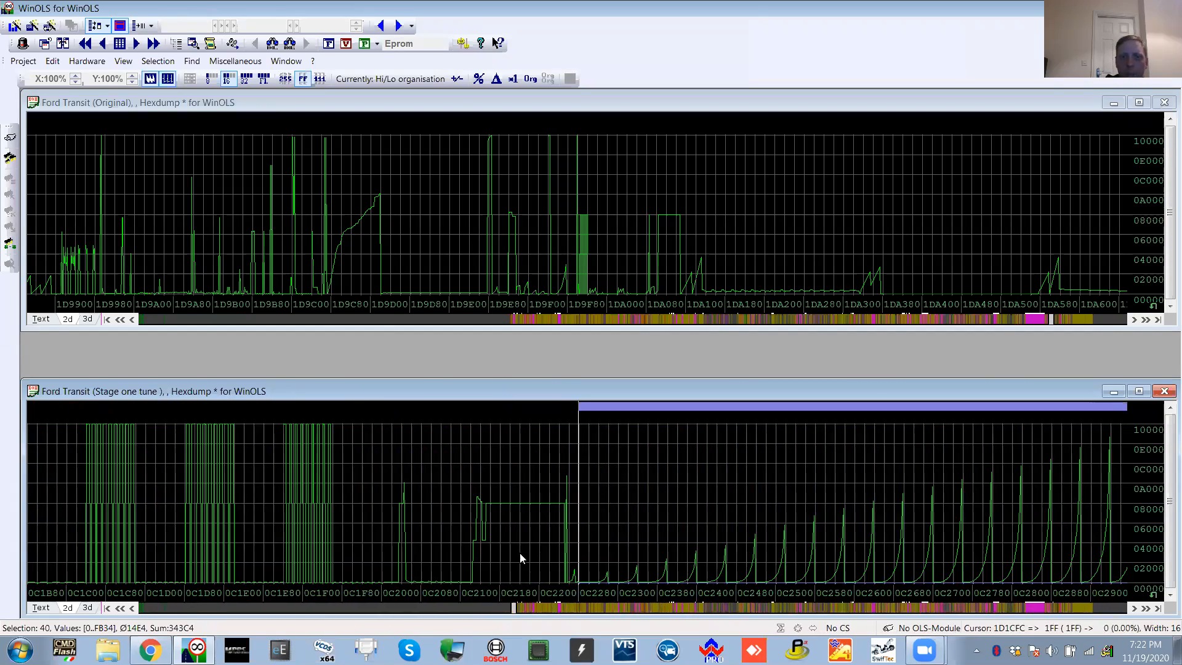
click(582, 280)
drag(1038, 320, 515, 319)
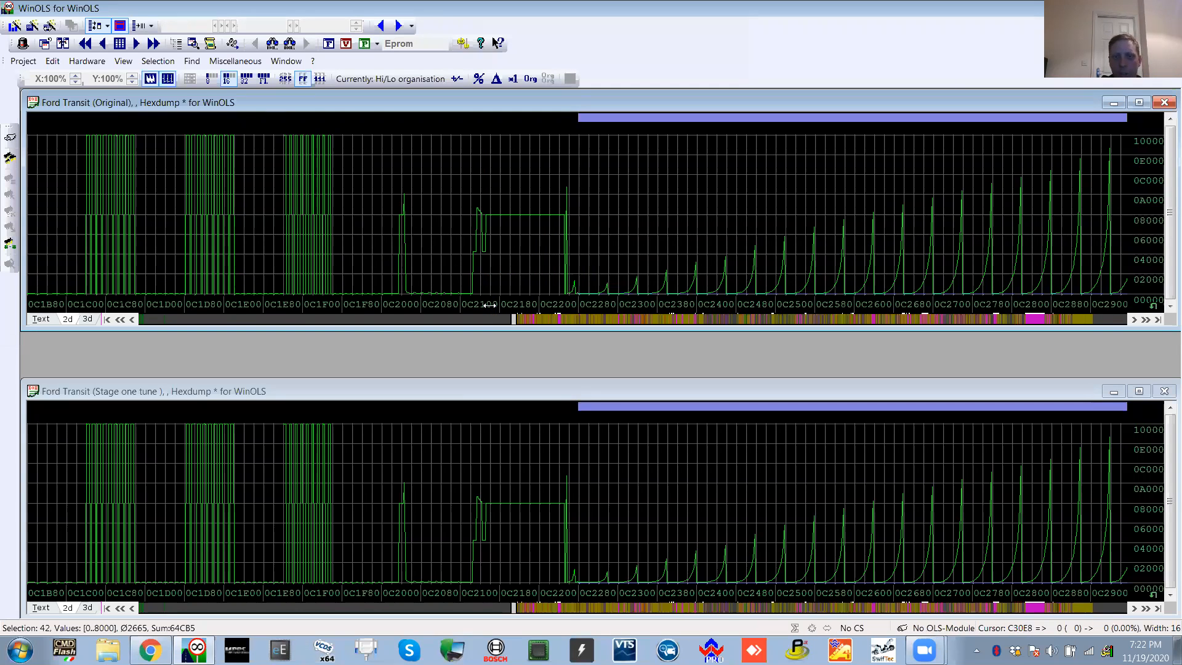
key(n)
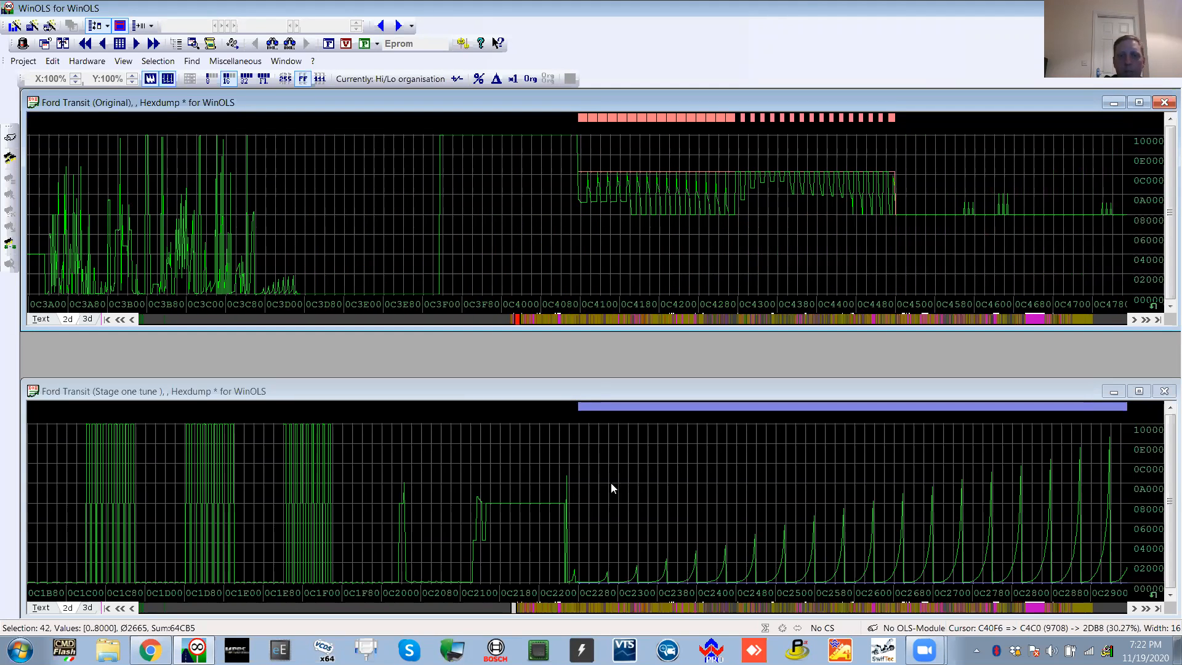
click(608, 481)
key(n)
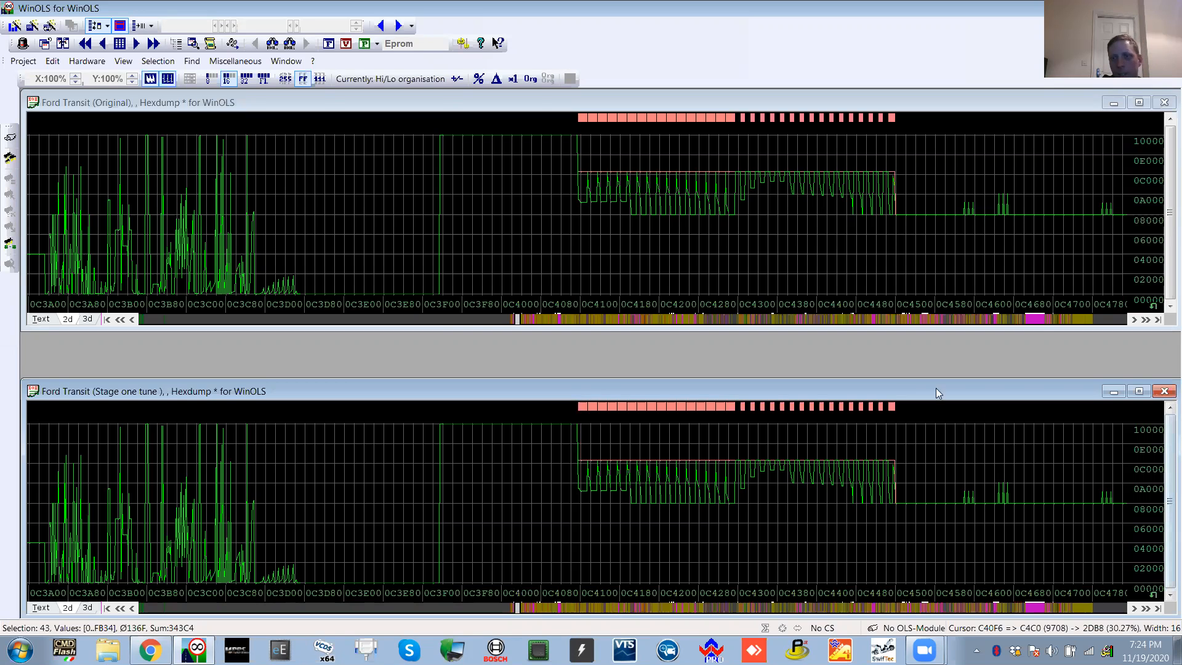
Close both the Stage one tune and the Original Ford Transit hexdumps
click(1158, 396)
click(665, 381)
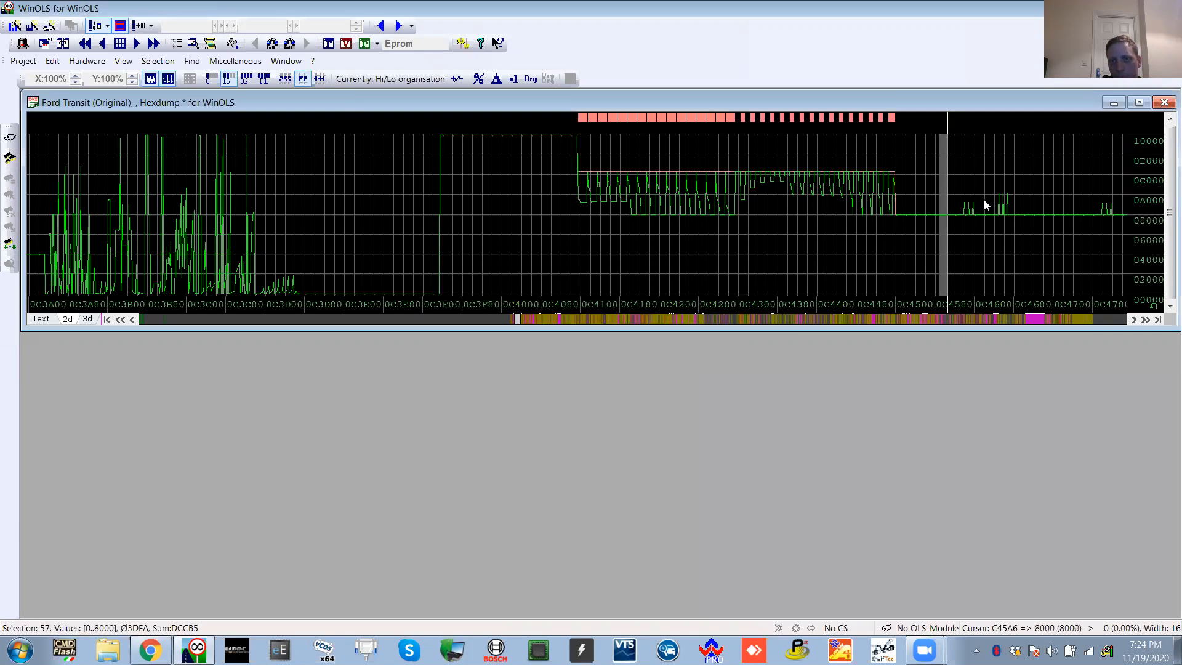
click(1158, 103)
click(658, 382)
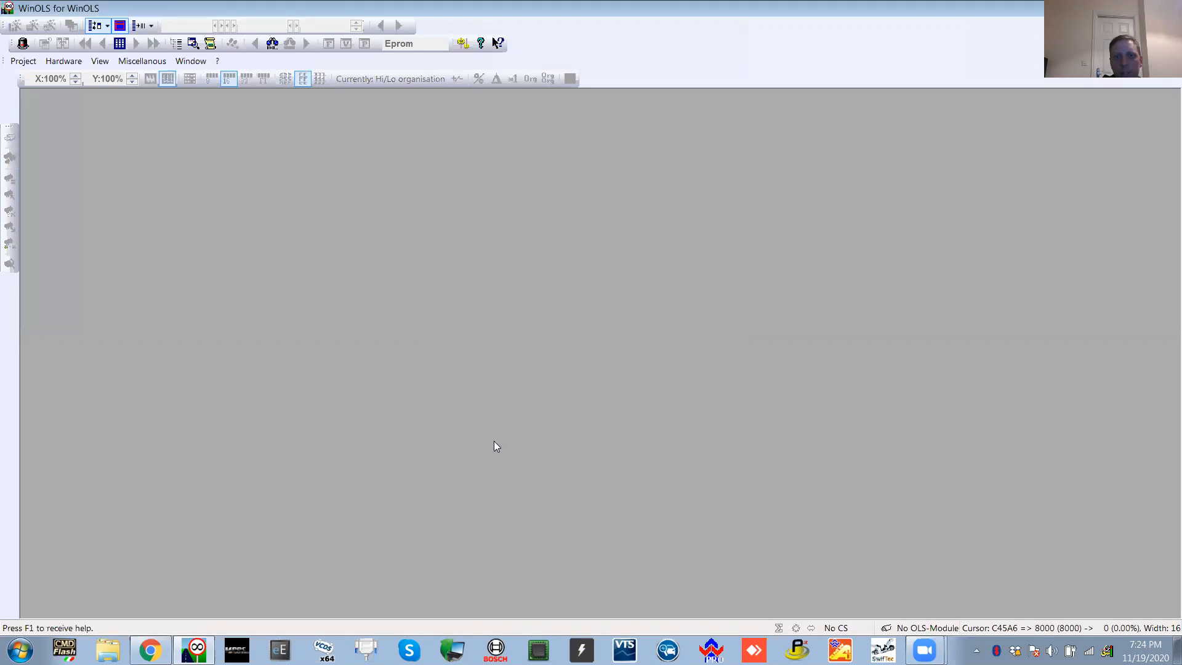
click(23, 61)
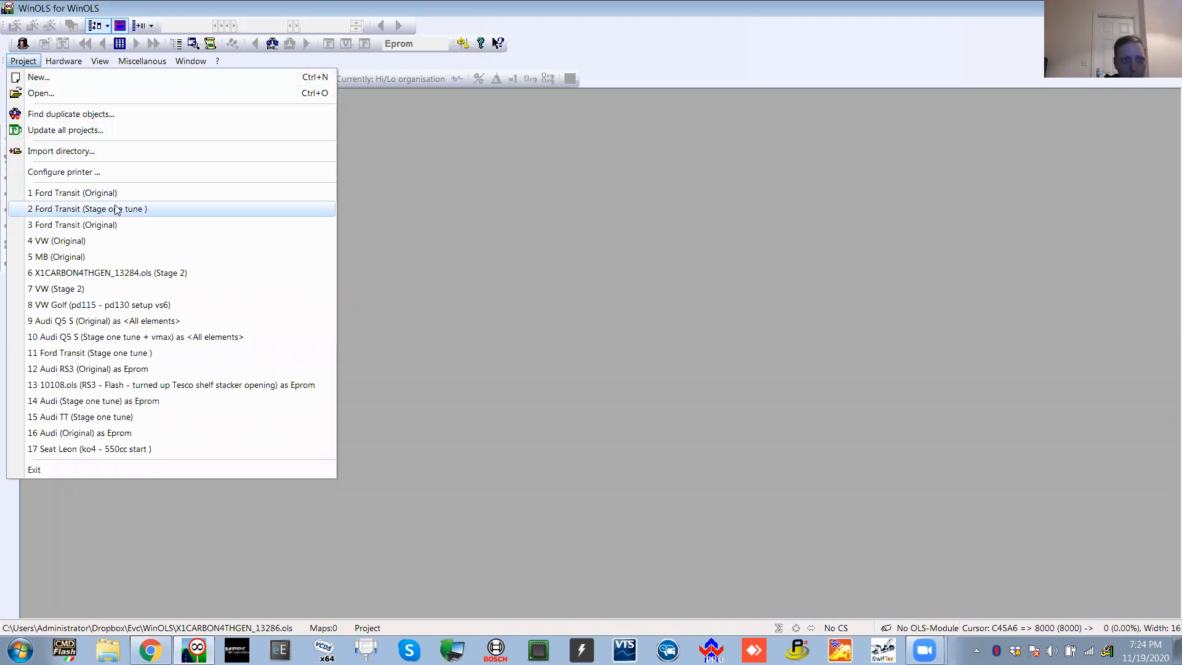
click(114, 240)
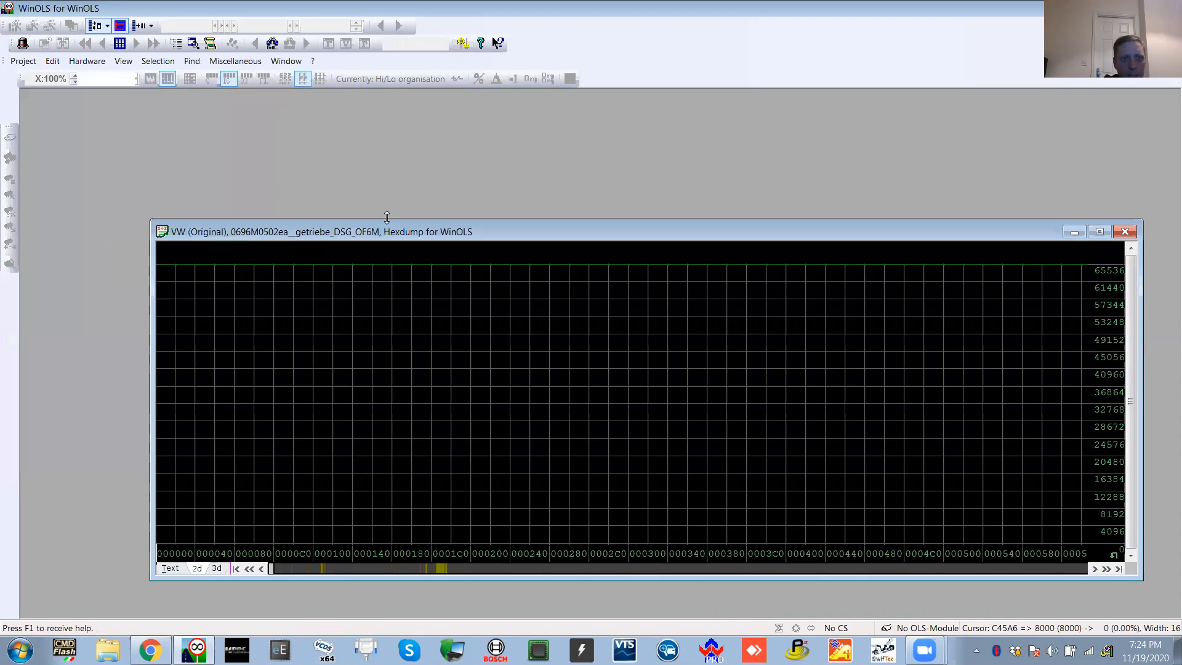
click(1125, 231)
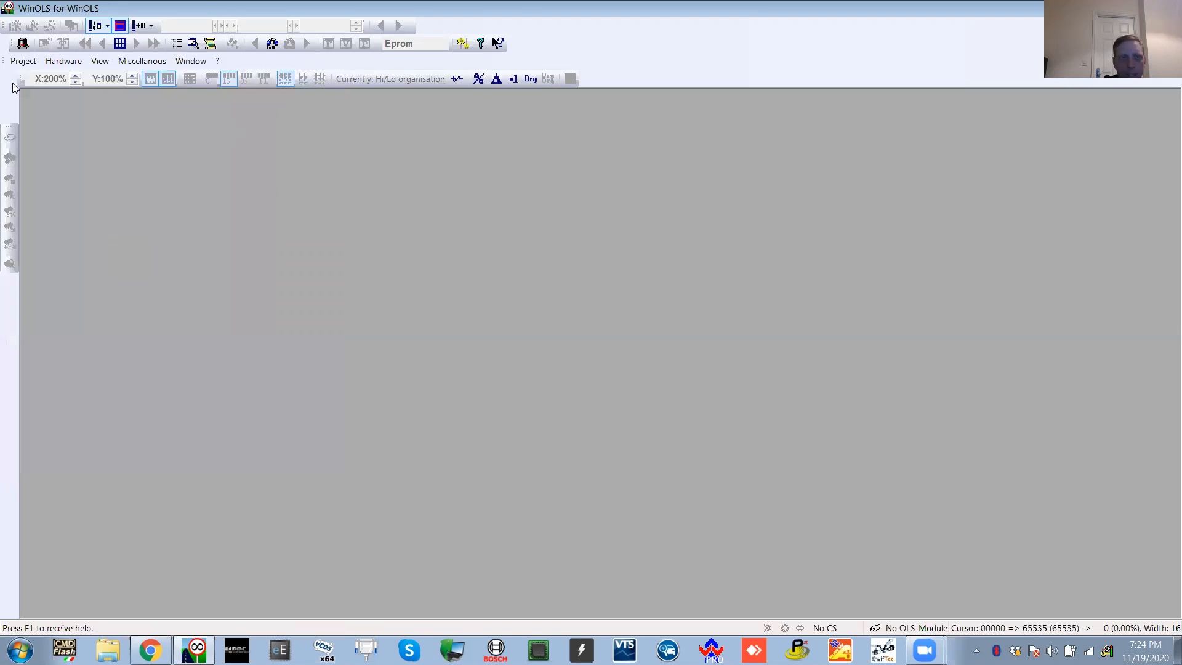
Search the project list for 15j
click(28, 63)
click(46, 95)
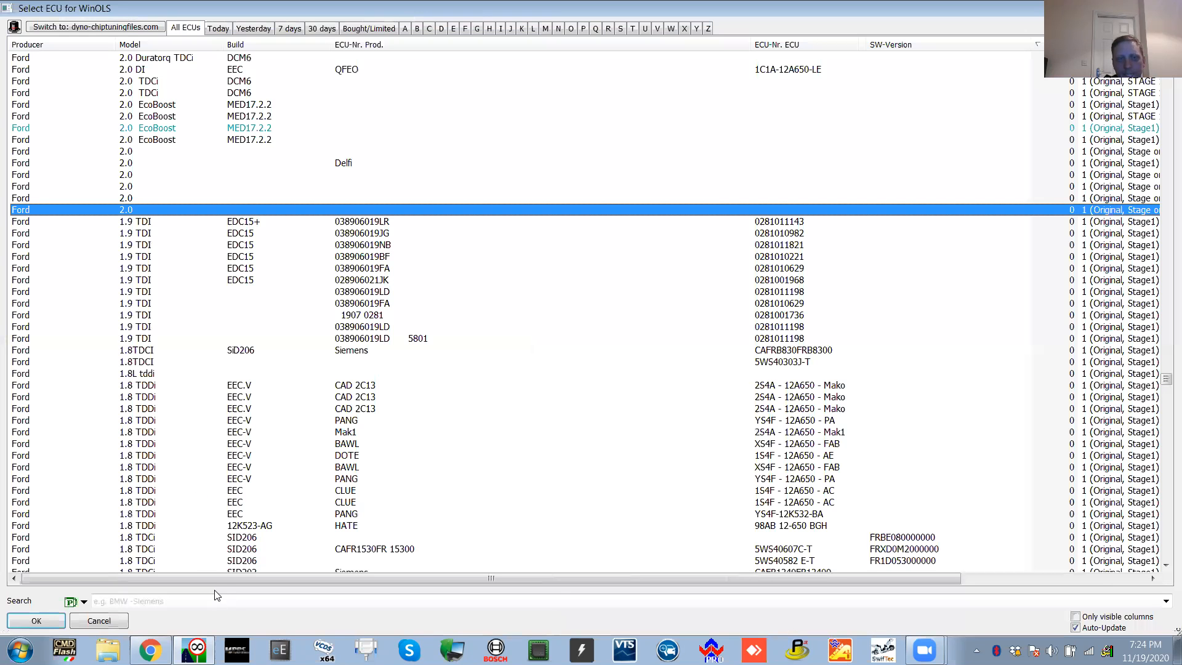
click(216, 600)
text(15J)
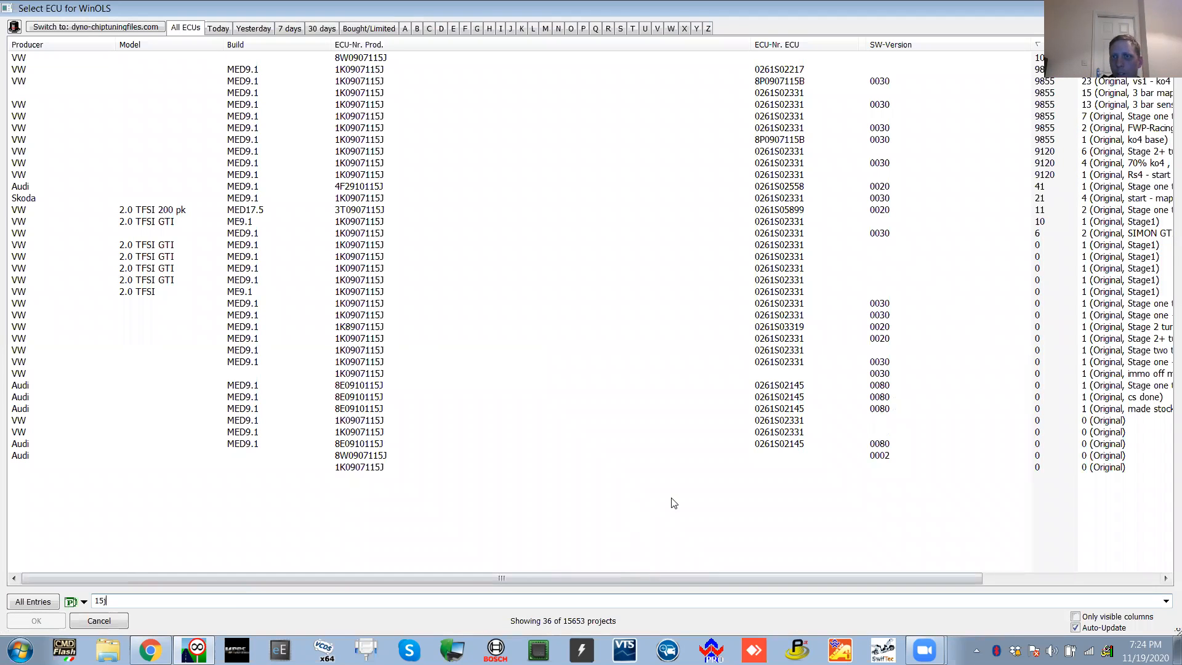
double_click(1089, 71)
double_click(50, 89)
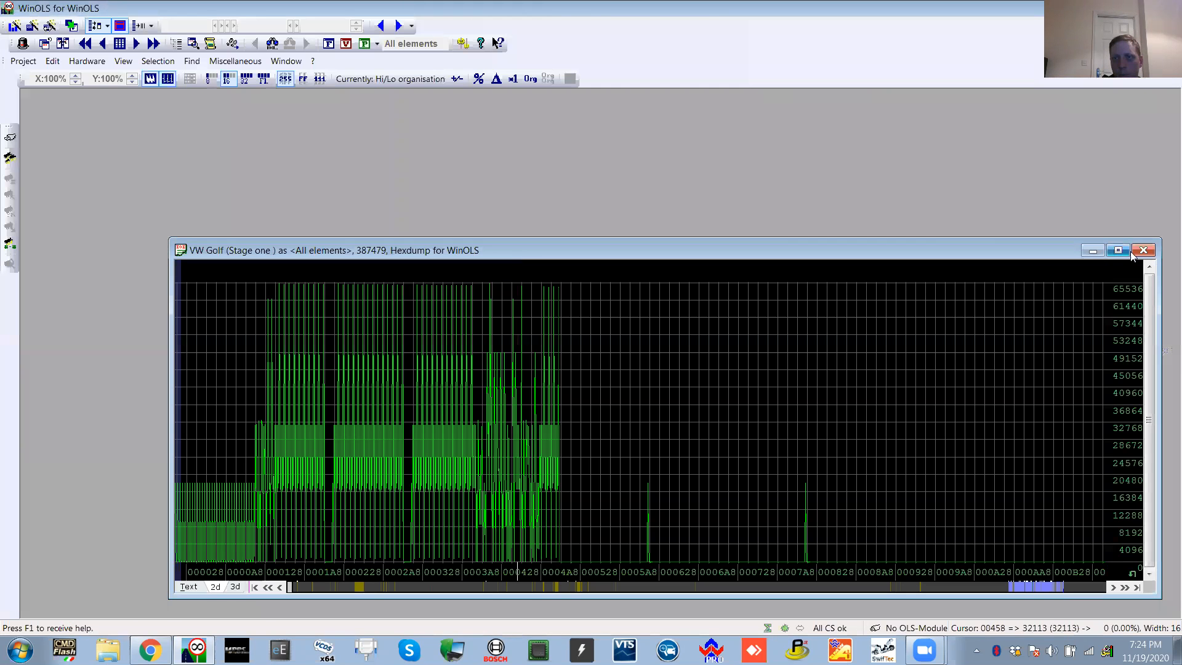
click(1132, 253)
Open the Original version of the VW MED9.1 project 1K0907115J with ECU number 0261S02217
click(23, 61)
click(37, 97)
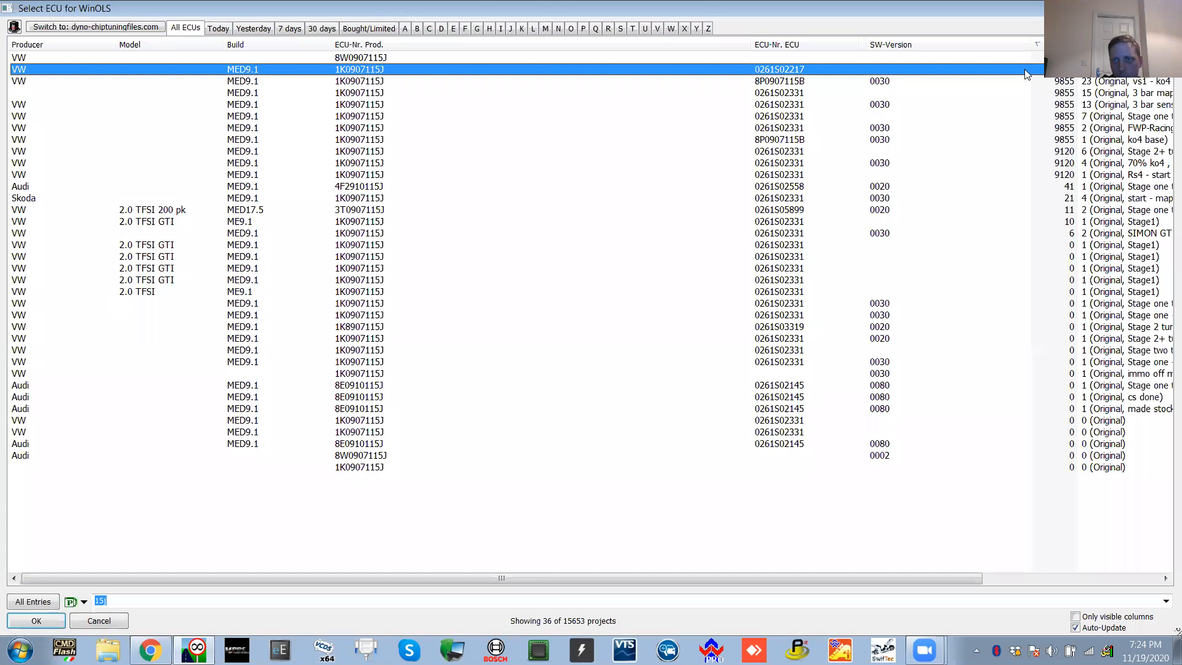
double_click(1079, 70)
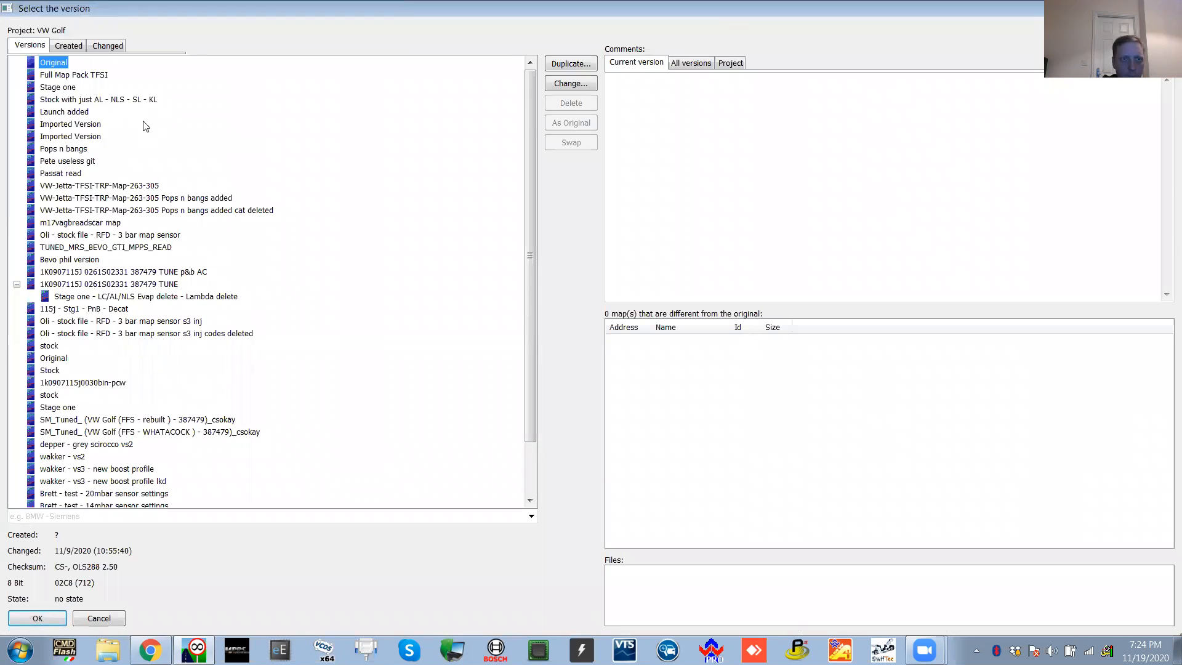
double_click(60, 63)
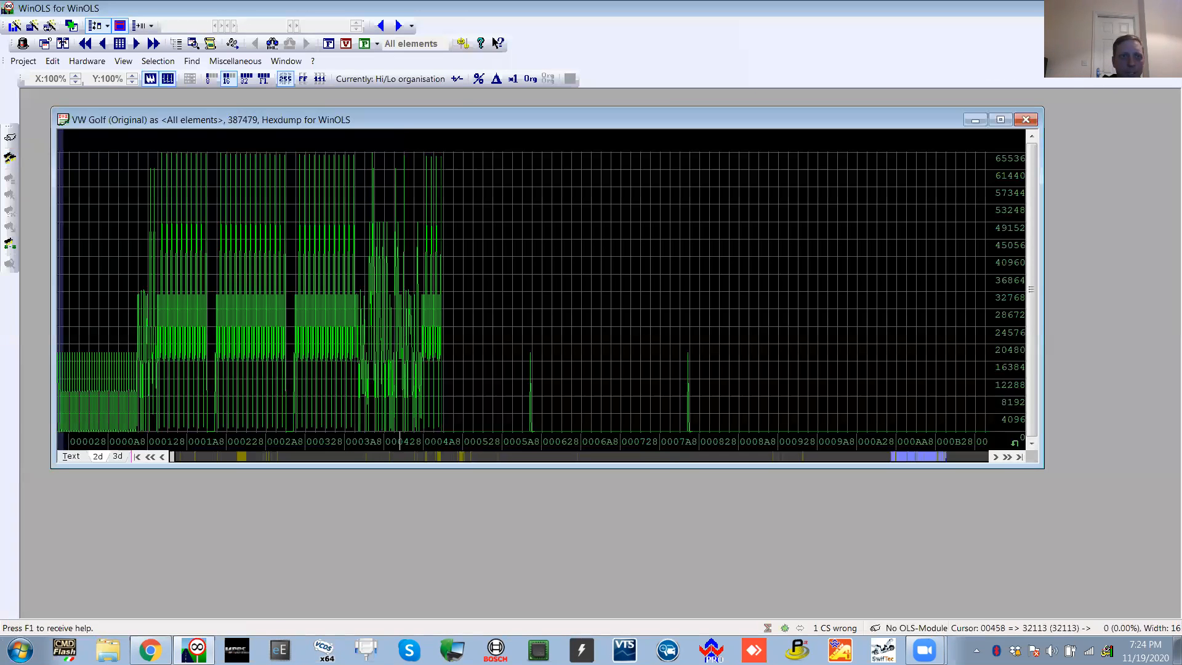
Find projects similar to the VW Golf original and clear the 15j filter to list all matches
click(23, 61)
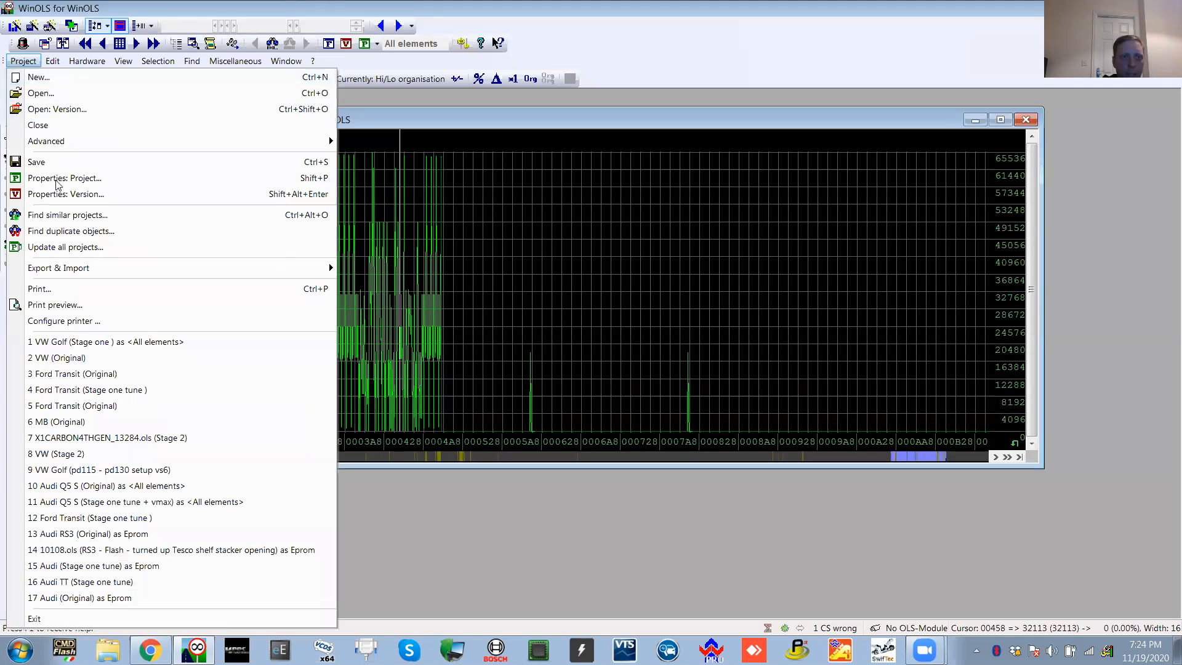
click(121, 213)
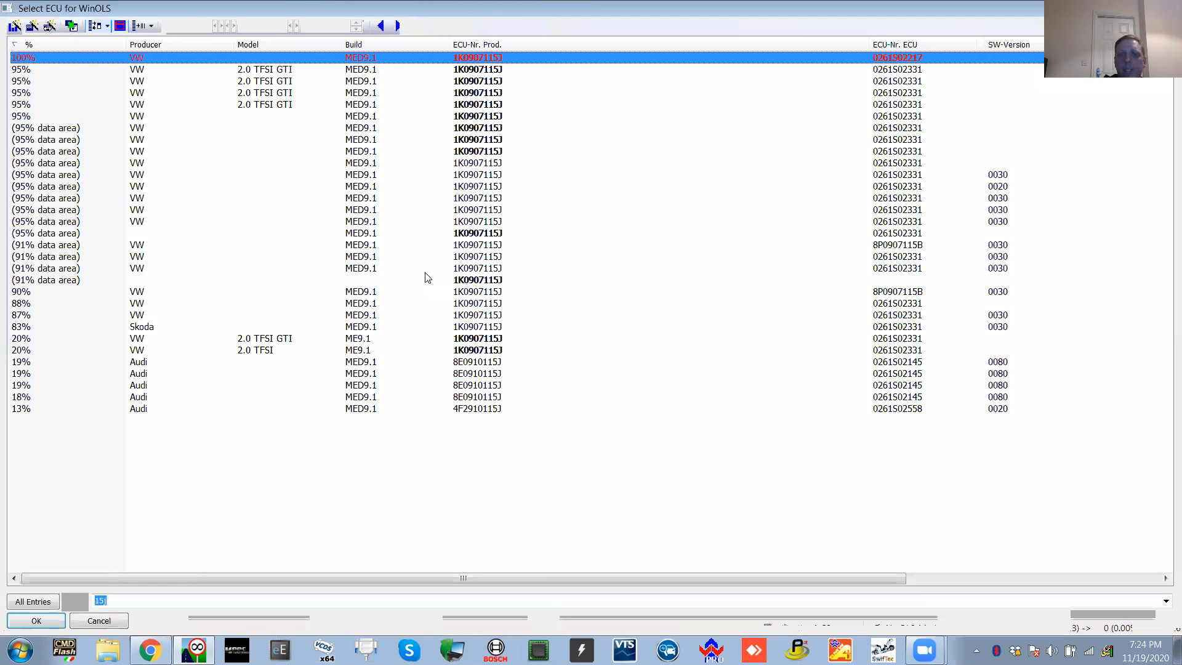
click(62, 345)
drag(245, 580, 578, 591)
key(BackSpace)
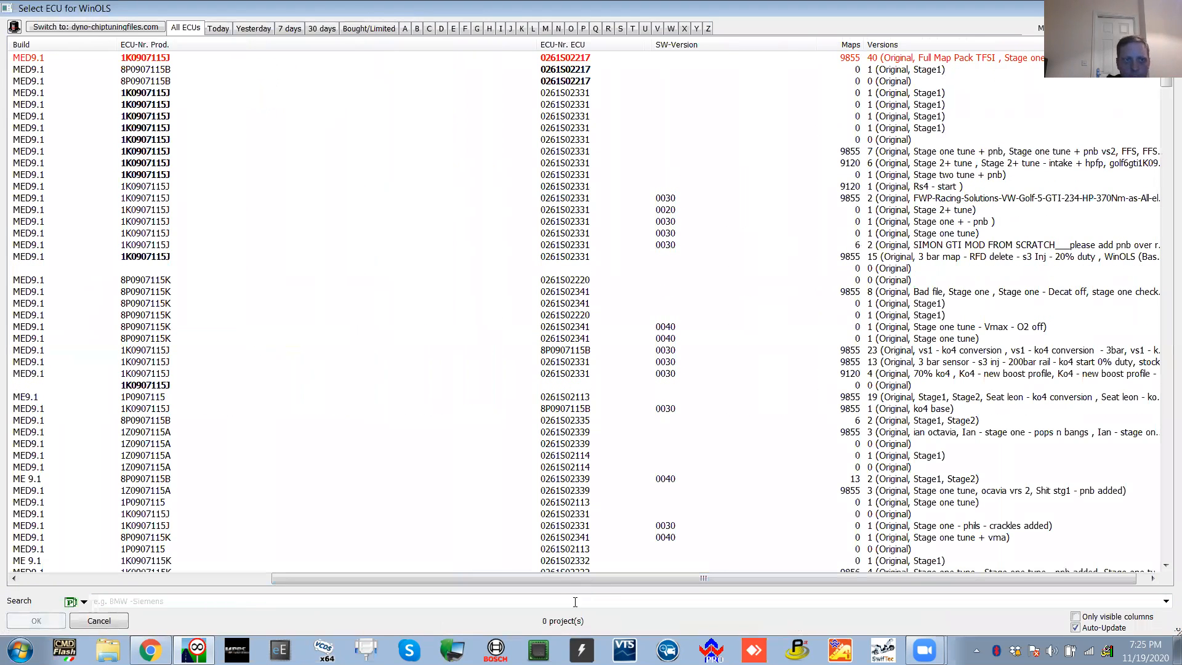
Open the Original version of the 21% match, the VW 2.0 TFSI GTI project 8P0907115B
drag(517, 579, 211, 566)
scroll(166, 422, down, 8)
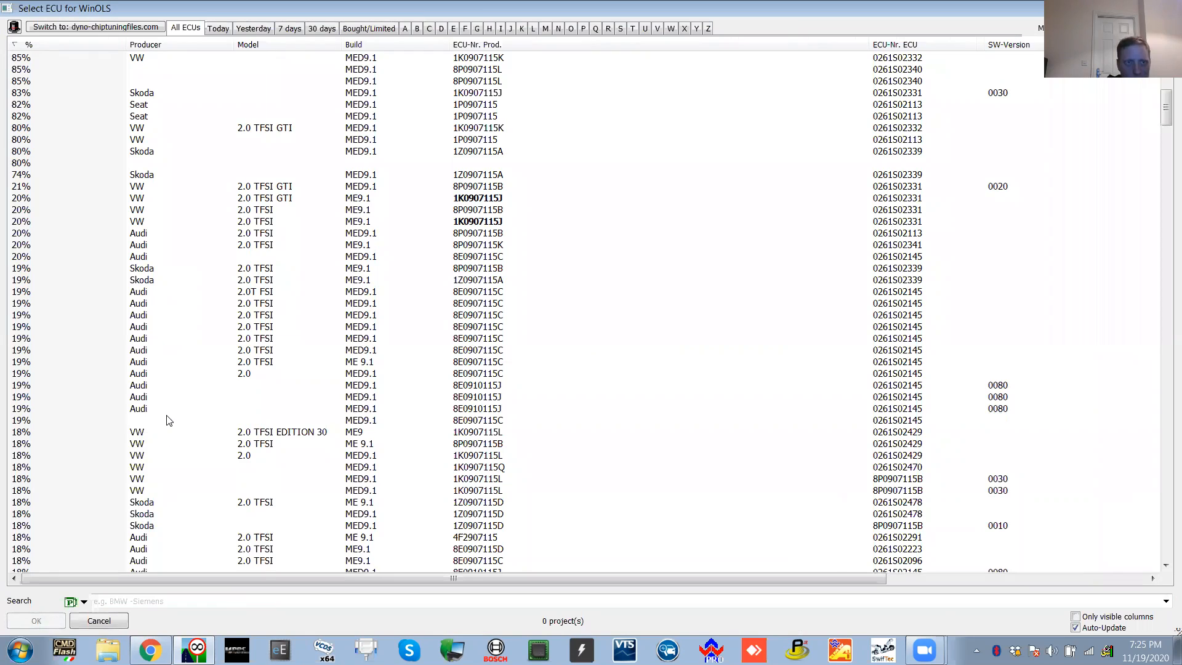
scroll(170, 421, up, 2)
click(34, 261)
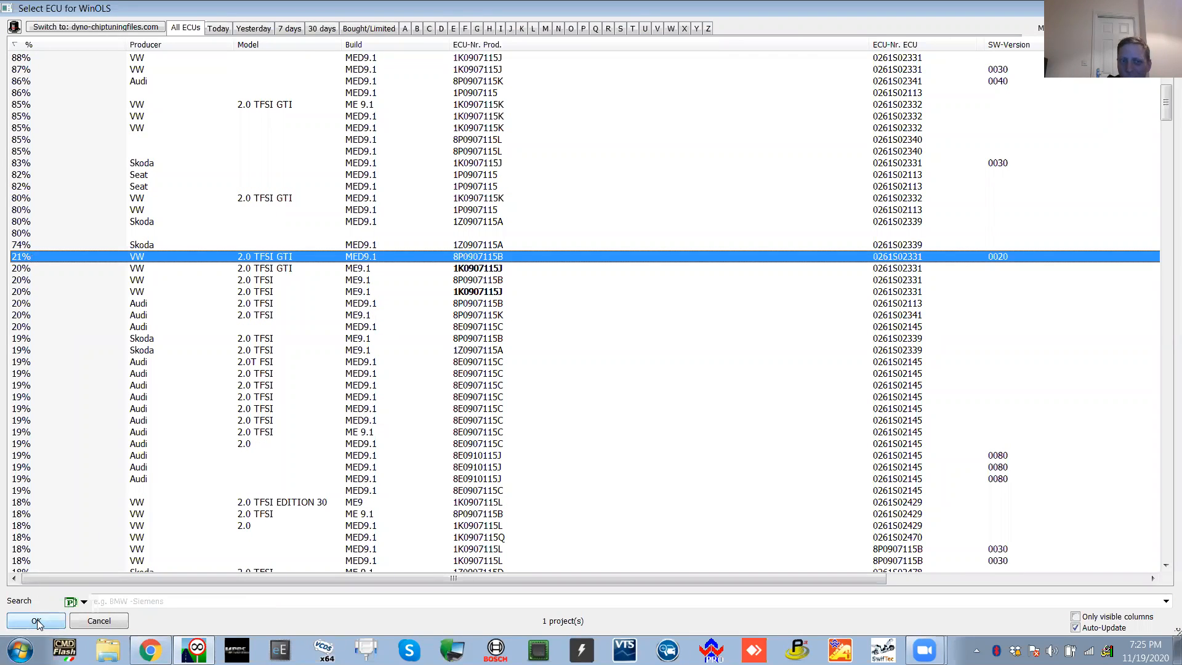
click(37, 620)
double_click(50, 68)
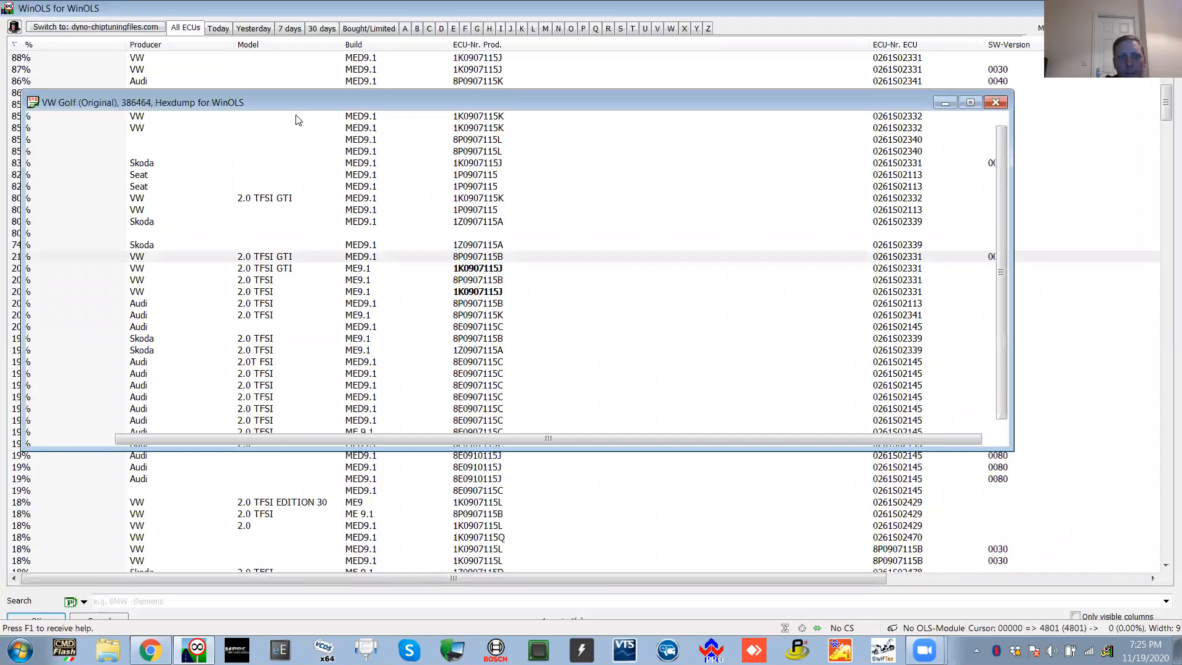
Set the 386464 hexdump's horizontal zoom to 200% and connect it with the VW Golf 387479 original, using the automatic address offset
click(76, 82)
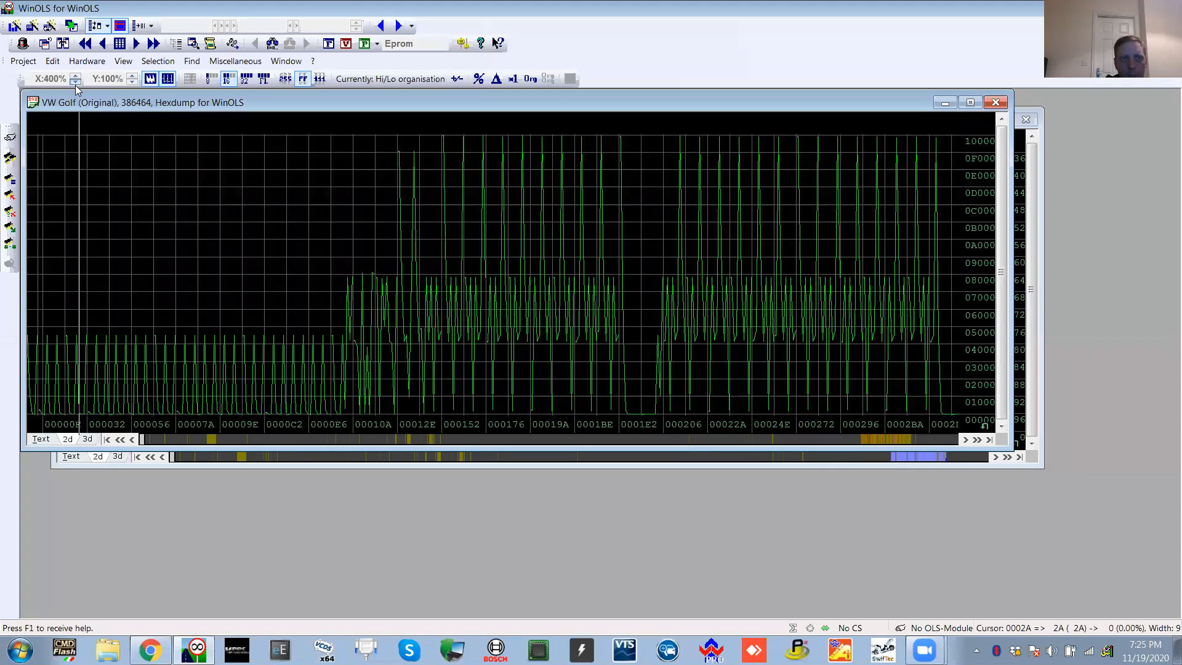
click(75, 82)
click(94, 156)
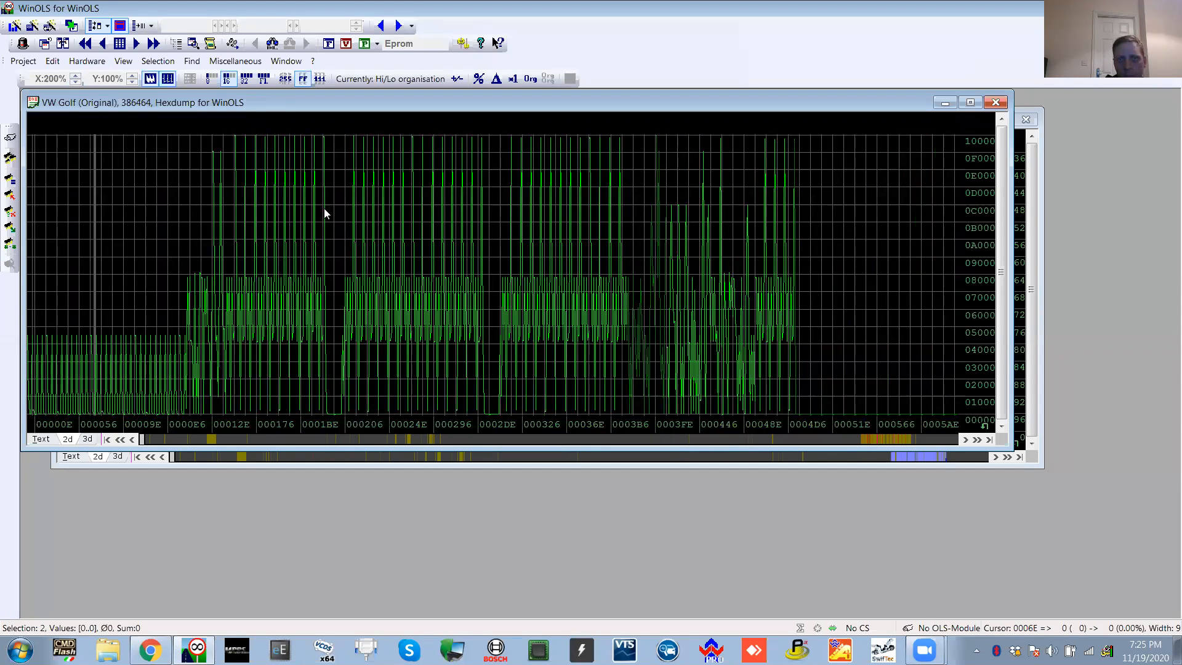
drag(270, 106, 324, 209)
click(63, 44)
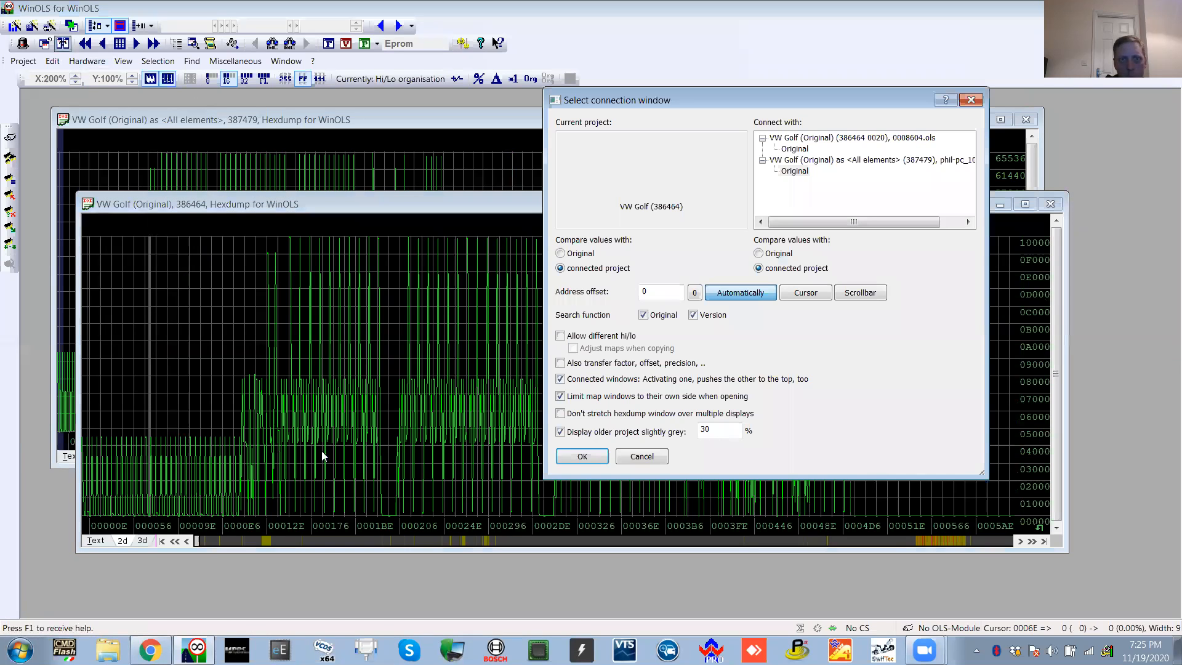
click(592, 458)
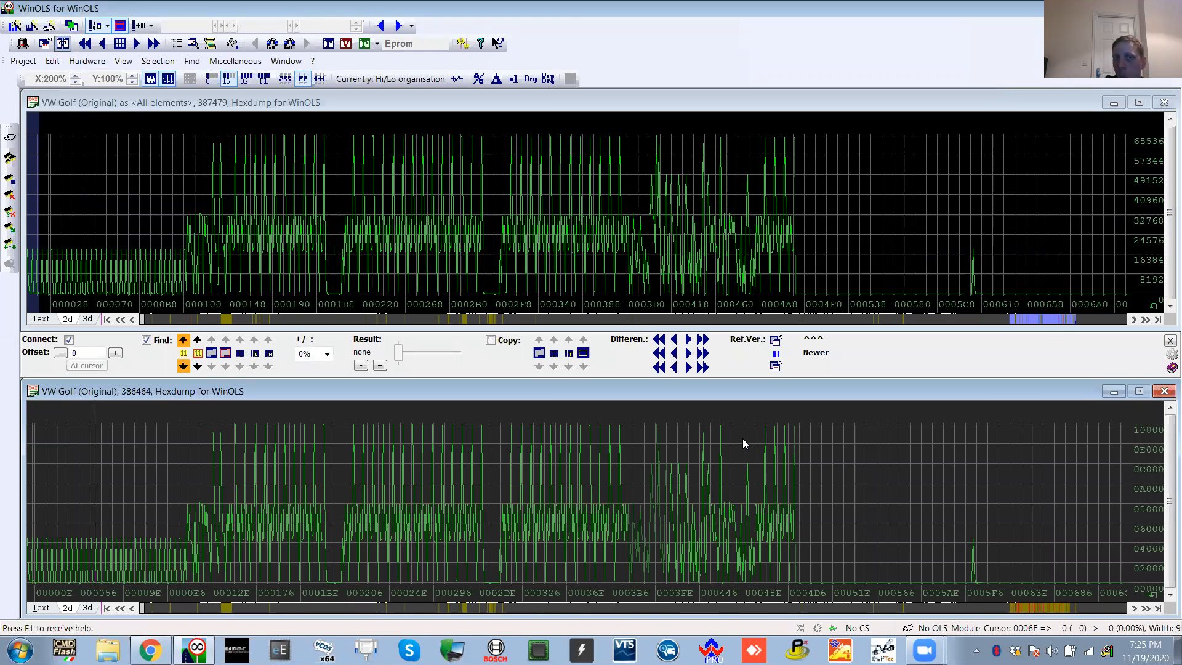
Compare several areas of the two connected VW Golf files, and close the connection and the 386464 hexdump
drag(143, 325, 360, 325)
drag(651, 326, 1027, 332)
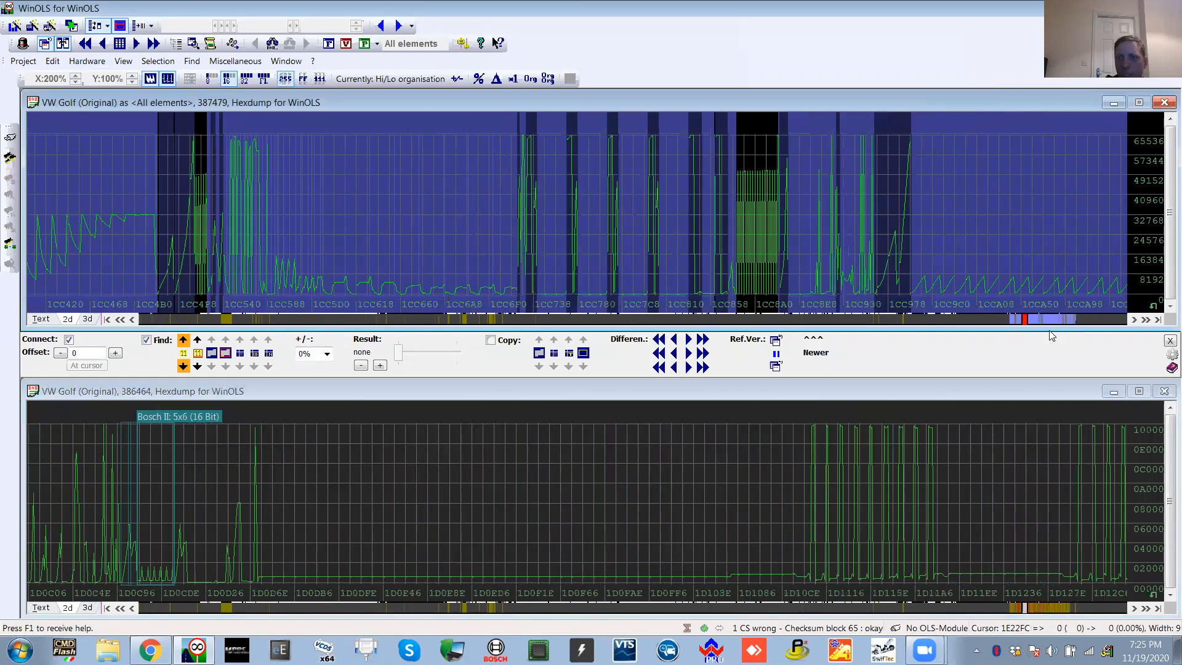
click(1170, 341)
click(1165, 391)
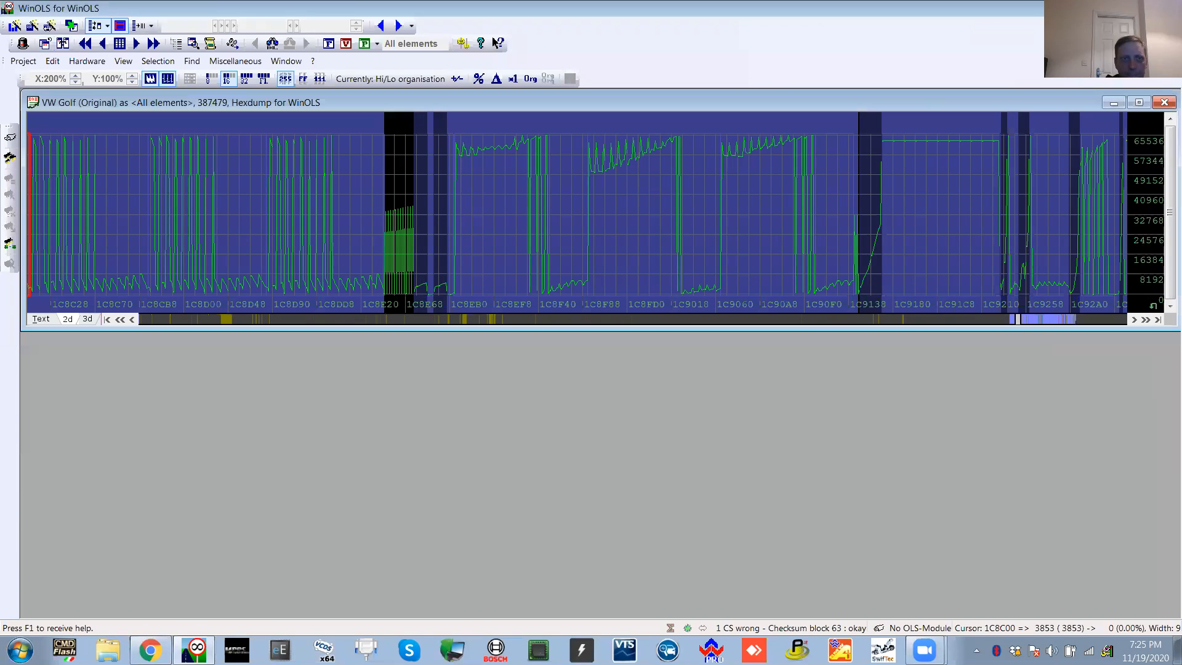
Find projects similar to the VW Golf original again and open the Original version of the 74% match, Skoda 1Z0907115A
click(23, 61)
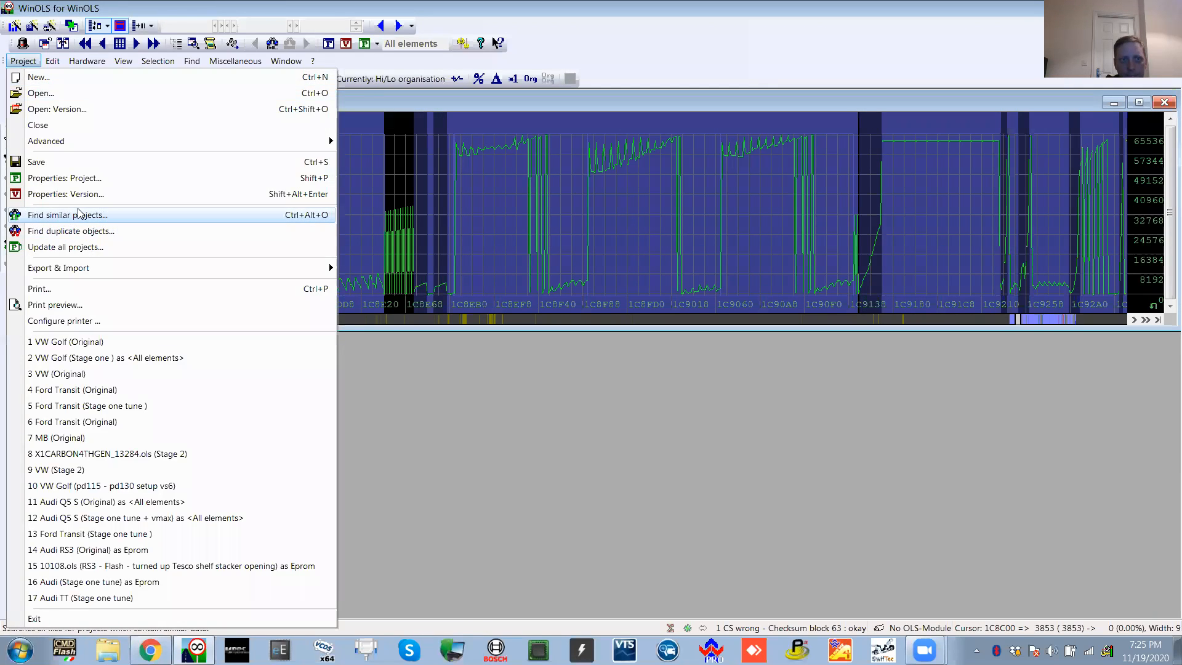
click(65, 215)
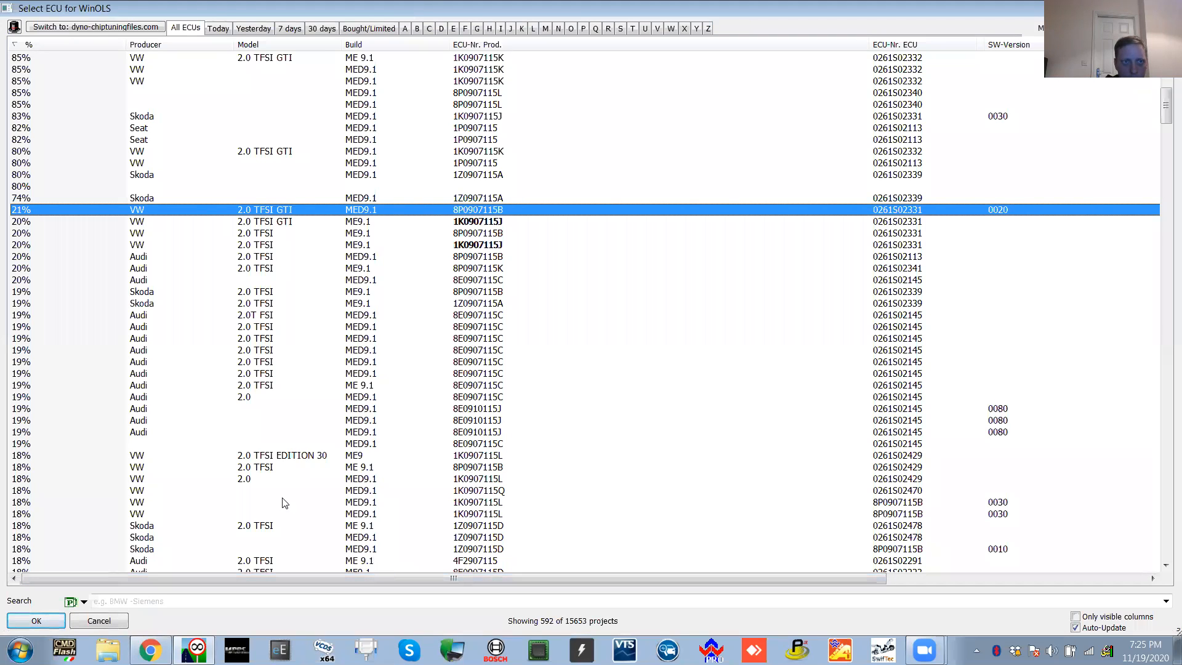
scroll(228, 449, down, 1)
scroll(229, 449, down, 1)
scroll(232, 446, up, 3)
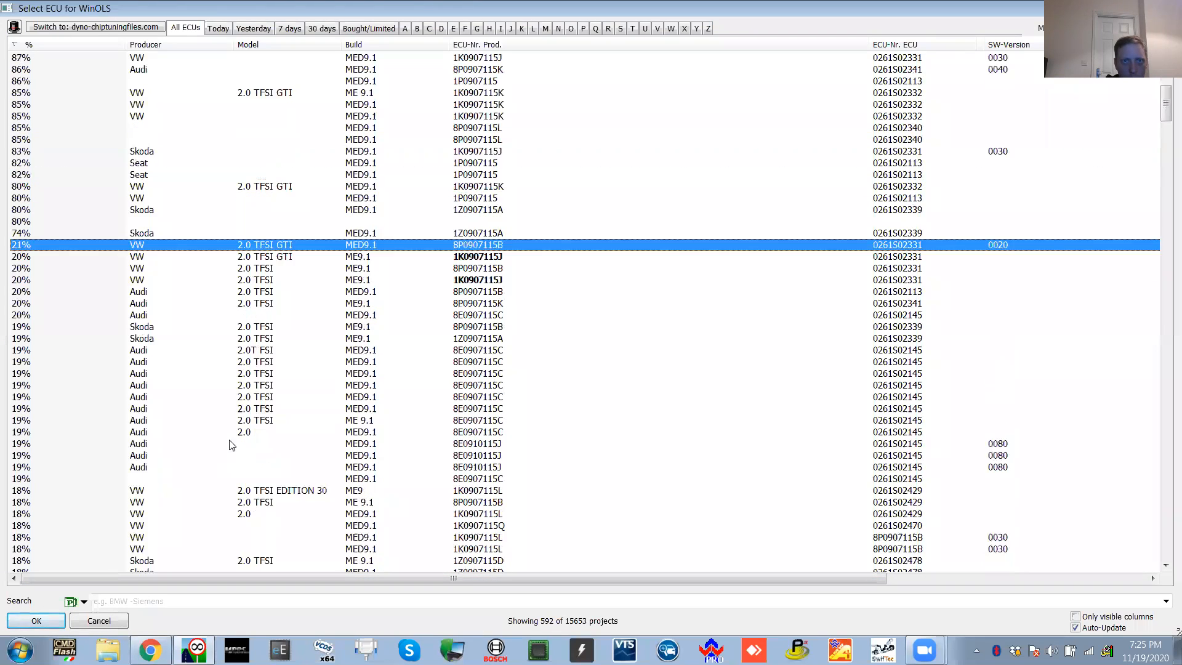
click(25, 233)
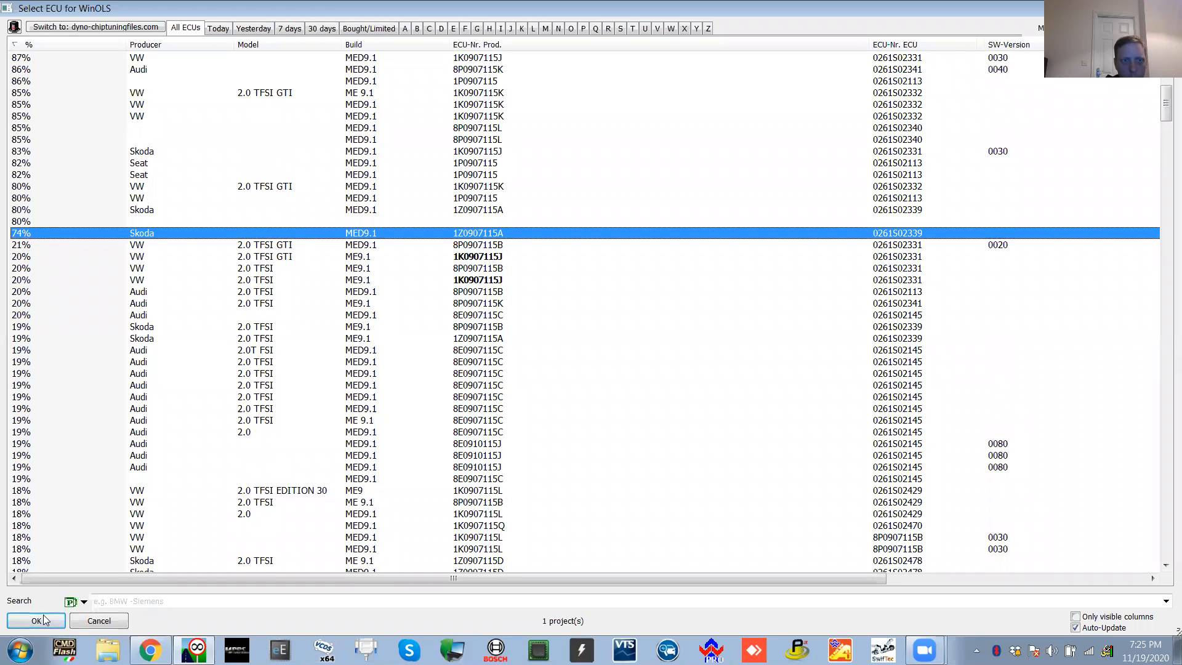
click(45, 621)
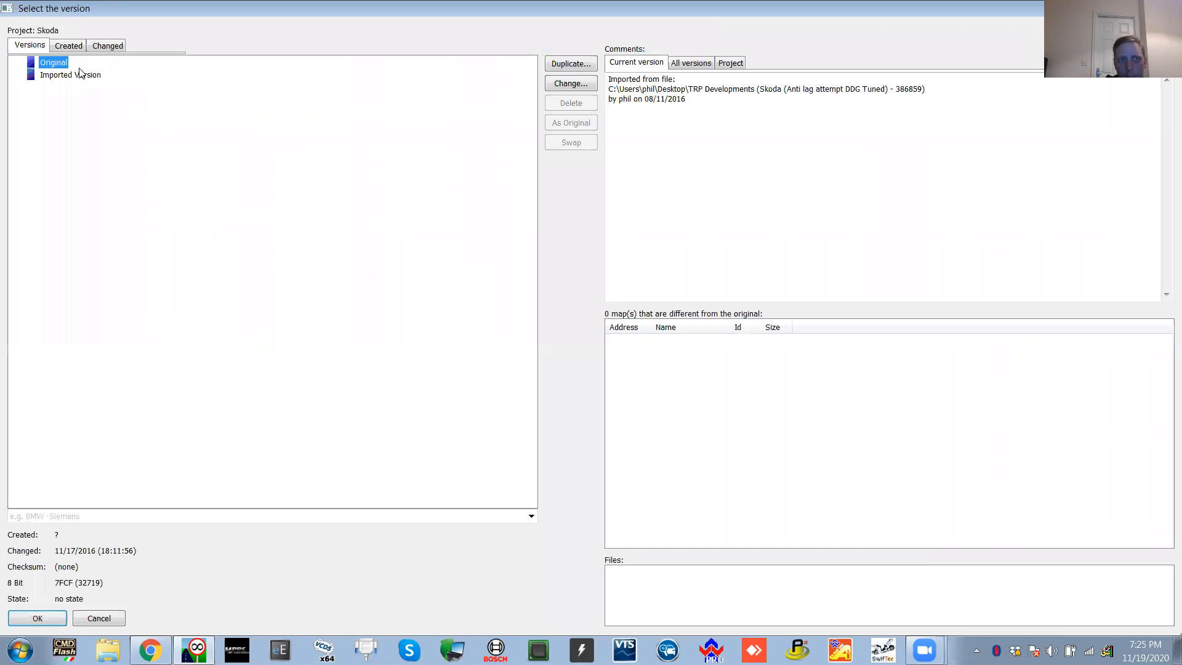
double_click(54, 64)
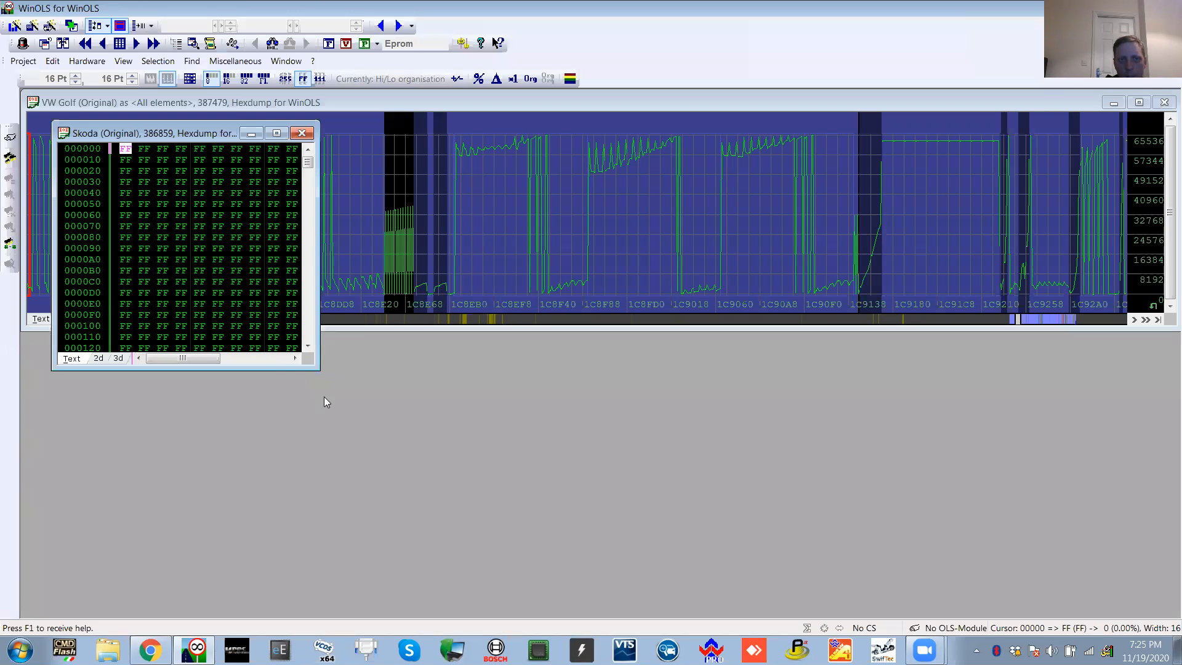
Enlarge the Skoda 386859 hexdump window and display its data as a 2D graph with 16-bit decimal values
drag(312, 369, 988, 558)
drag(500, 132, 498, 226)
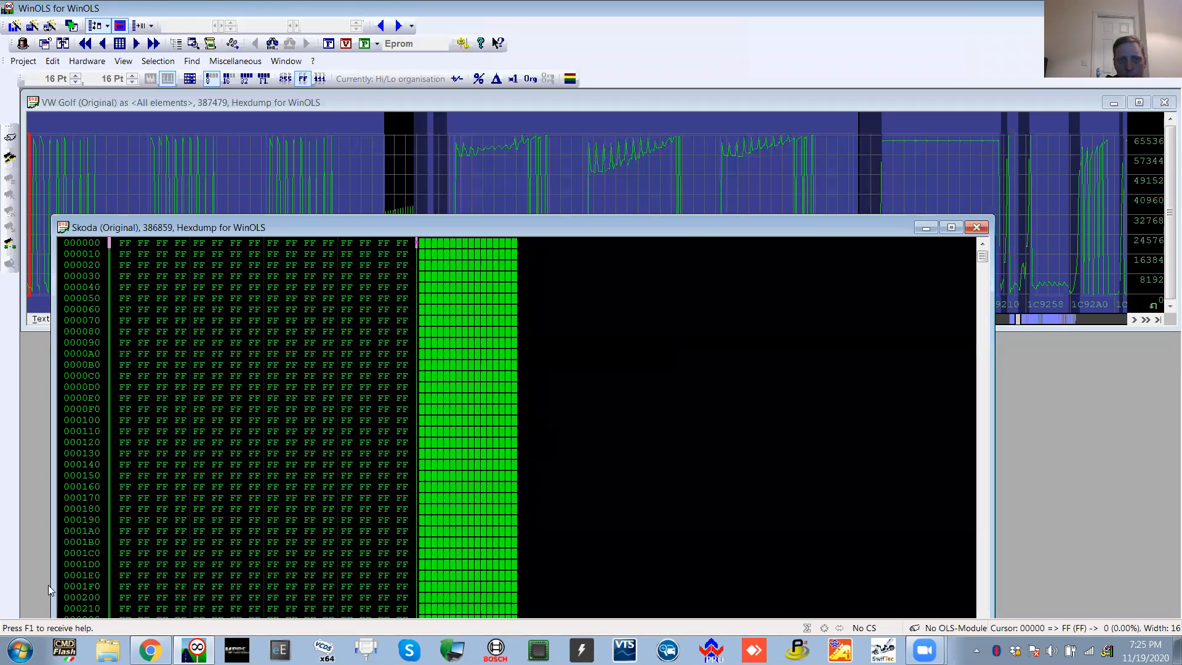
drag(194, 227, 186, 167)
click(90, 579)
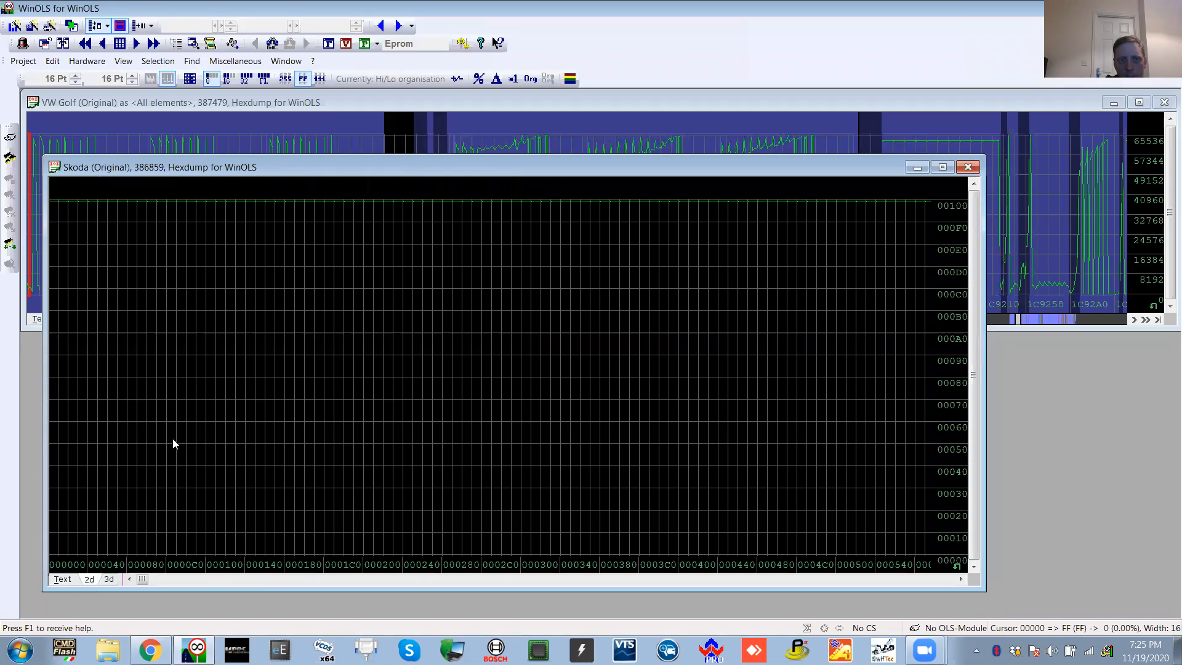
click(229, 78)
click(285, 79)
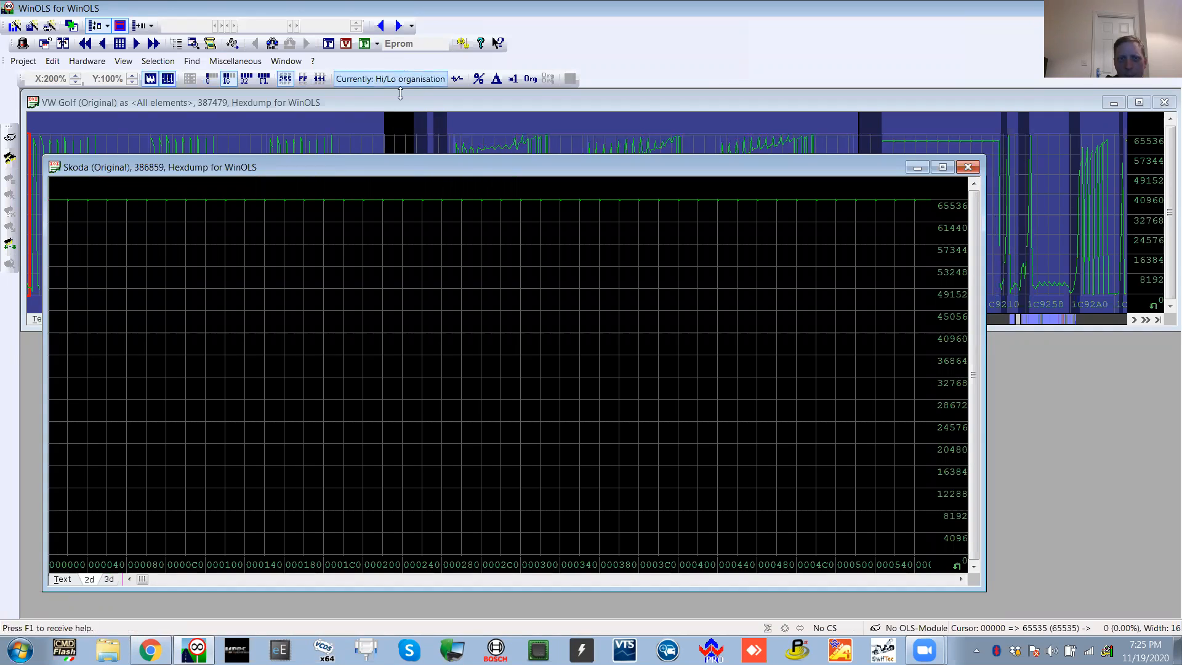
click(162, 457)
drag(143, 579, 224, 579)
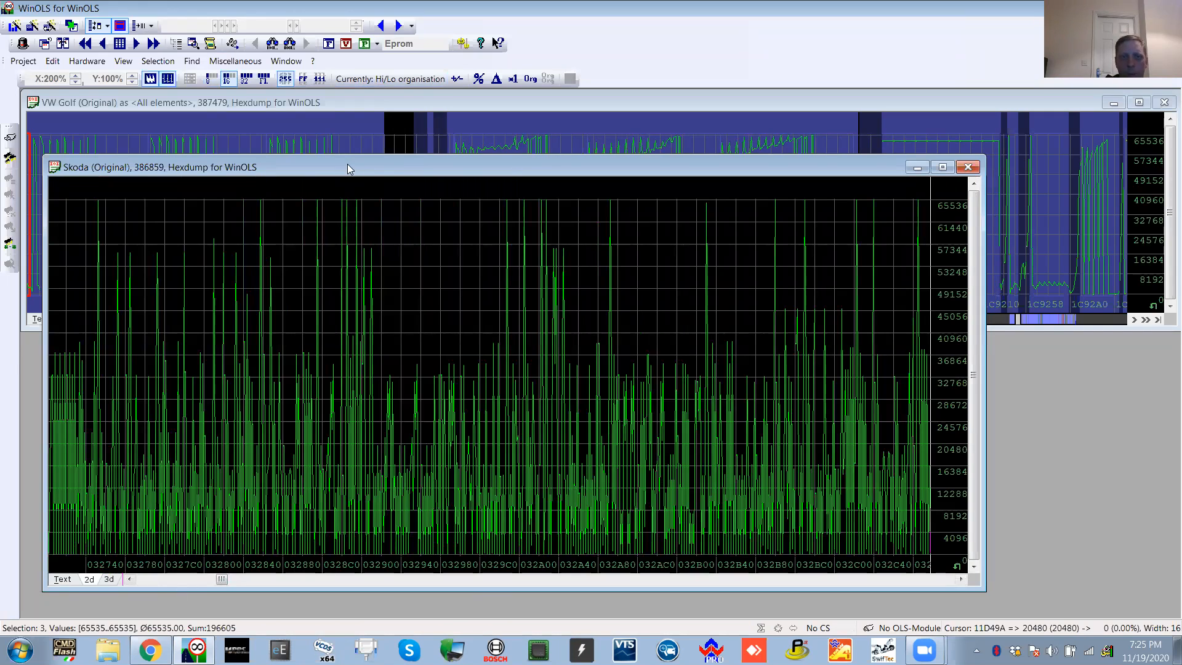
drag(348, 164, 352, 139)
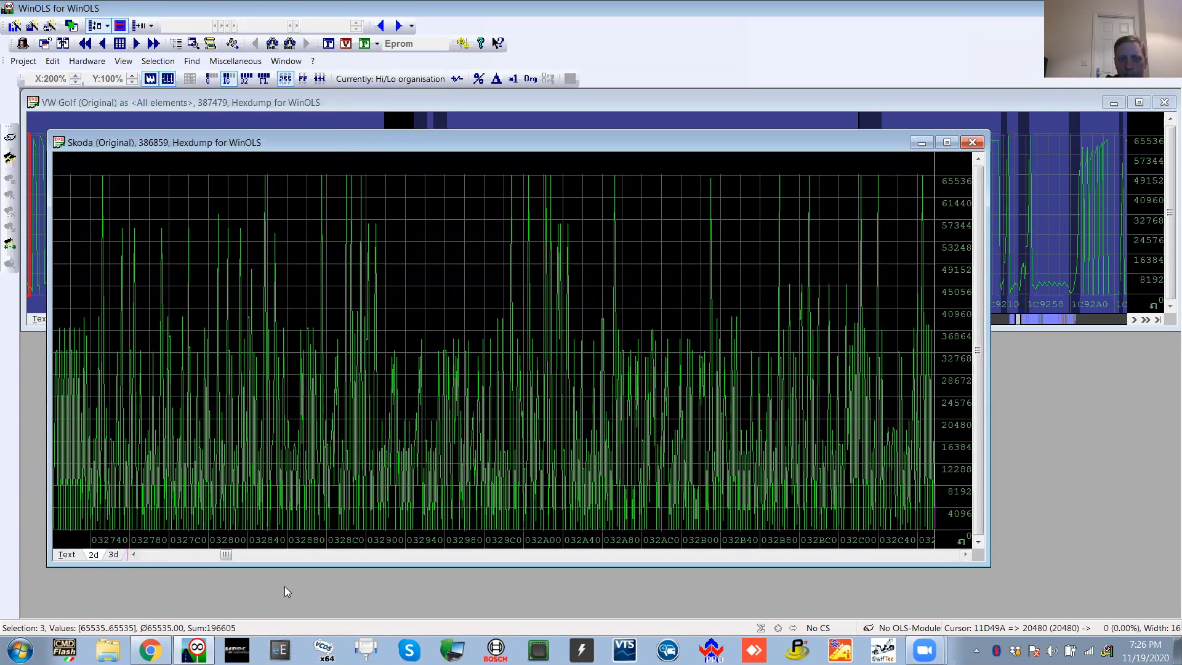
Search the Skoda 386859 hexdump for potential maps and connect it with the VW Golf 387479 original at address offset 0
click(192, 61)
click(259, 162)
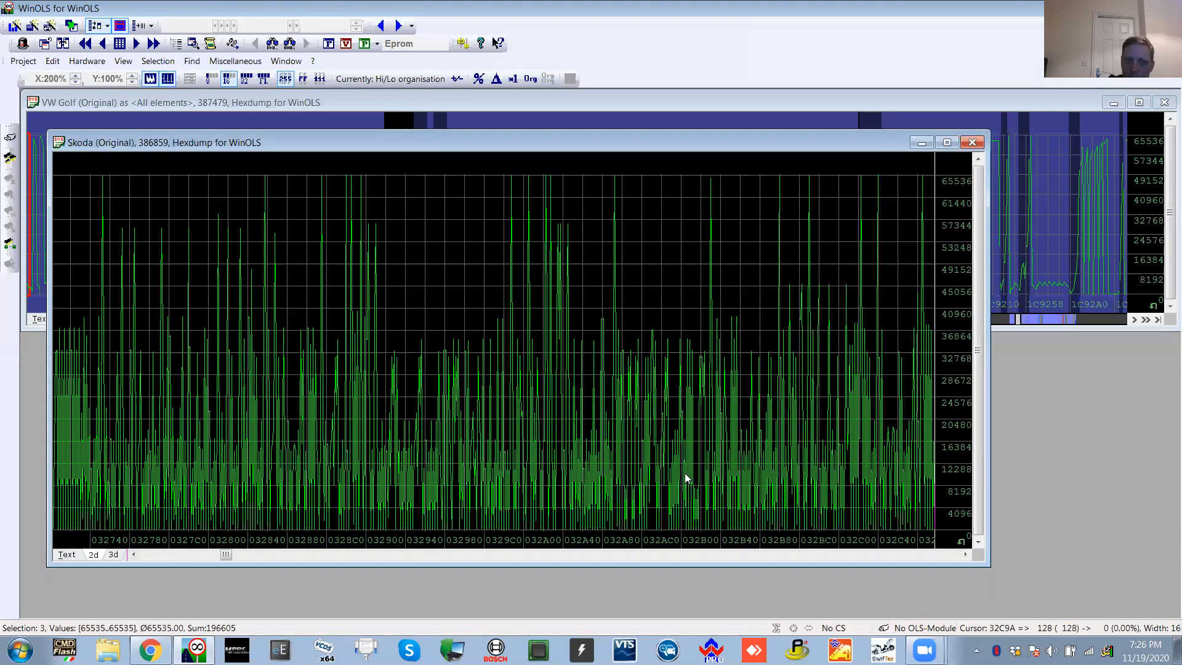
click(546, 423)
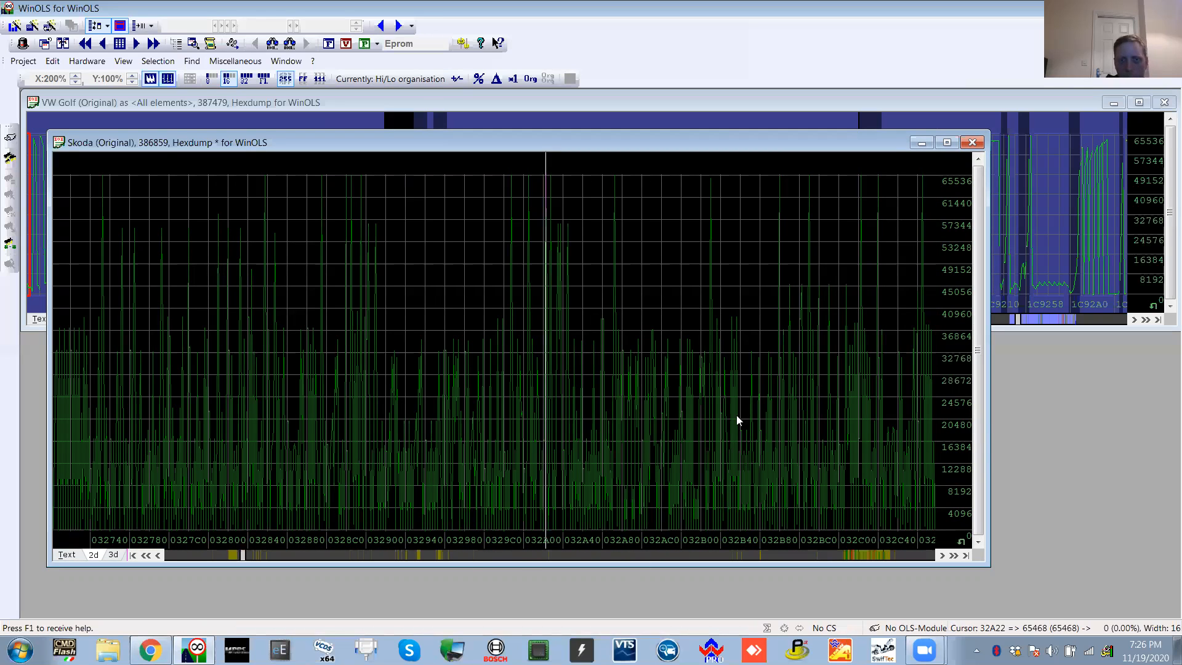
click(63, 43)
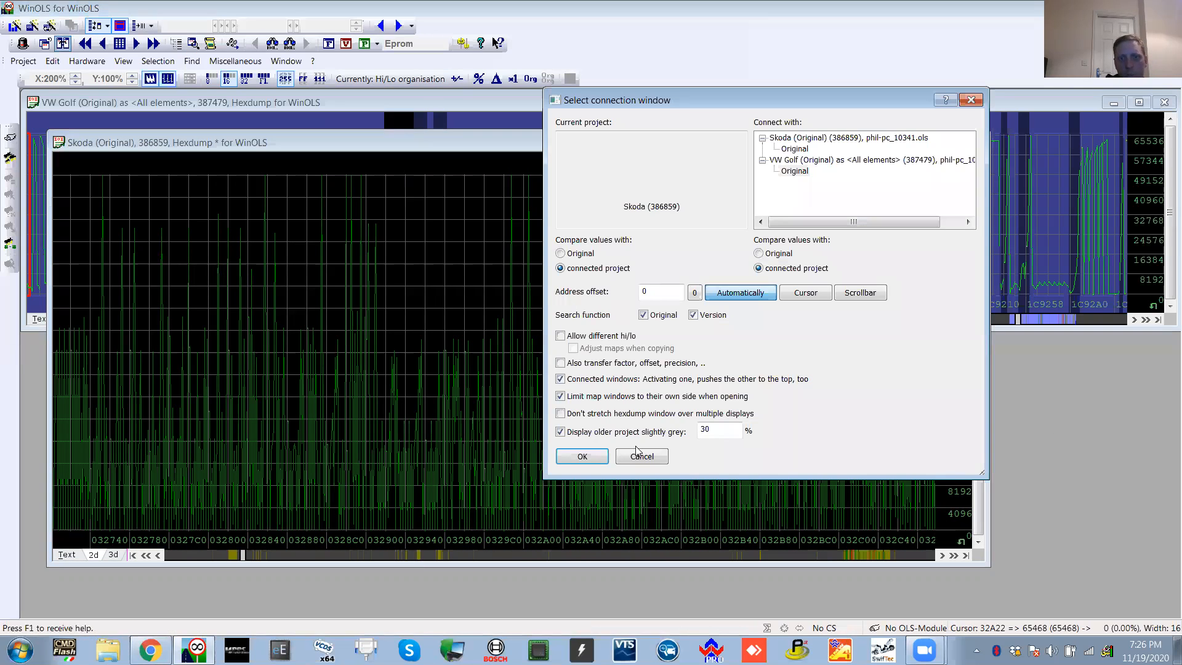
click(582, 456)
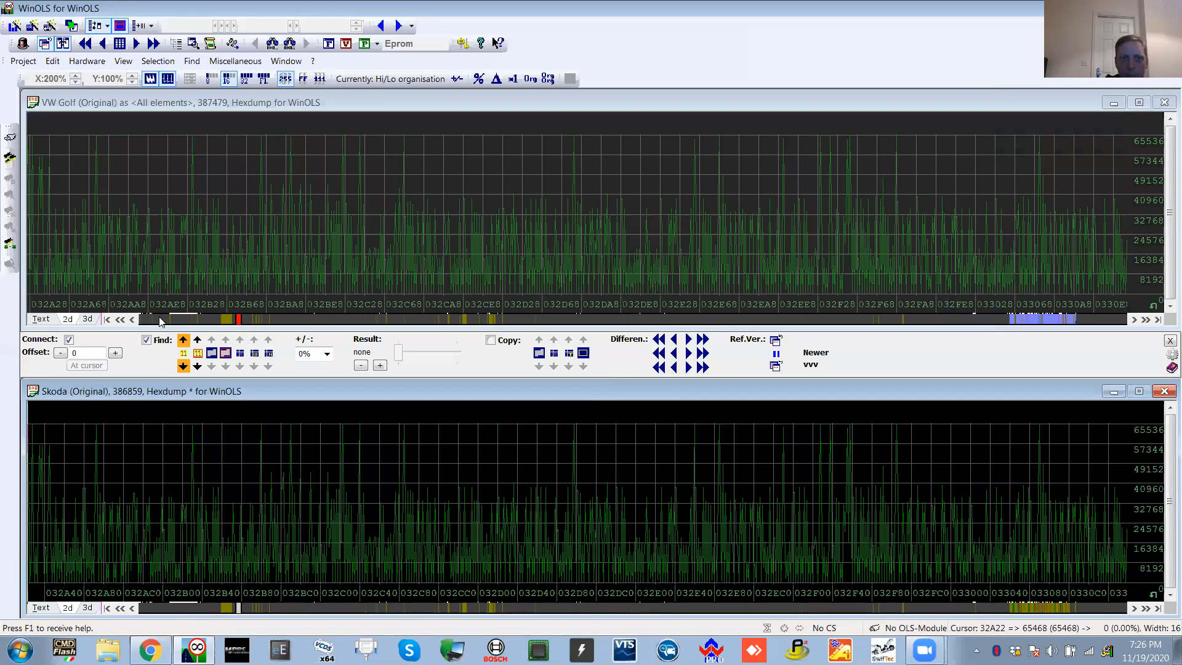
Compare the map areas of the connected VW Golf 387479 and Skoda 386859 files
drag(238, 320, 1028, 319)
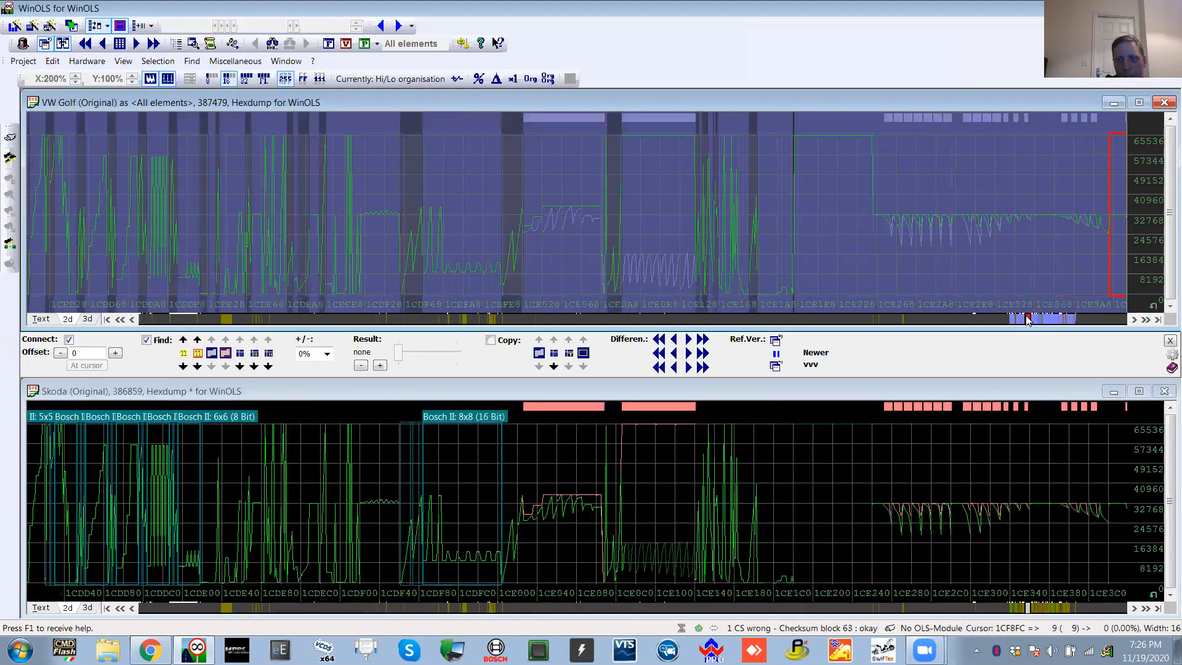
scroll(1001, 225, down, 10)
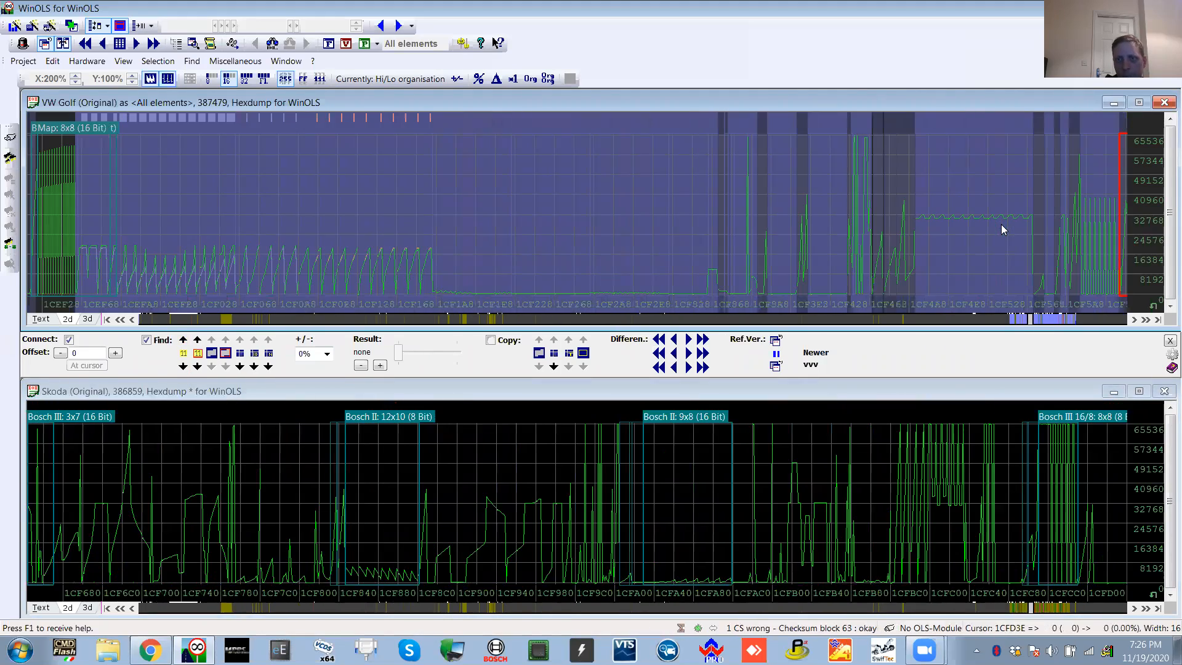
scroll(1001, 226, down, 15)
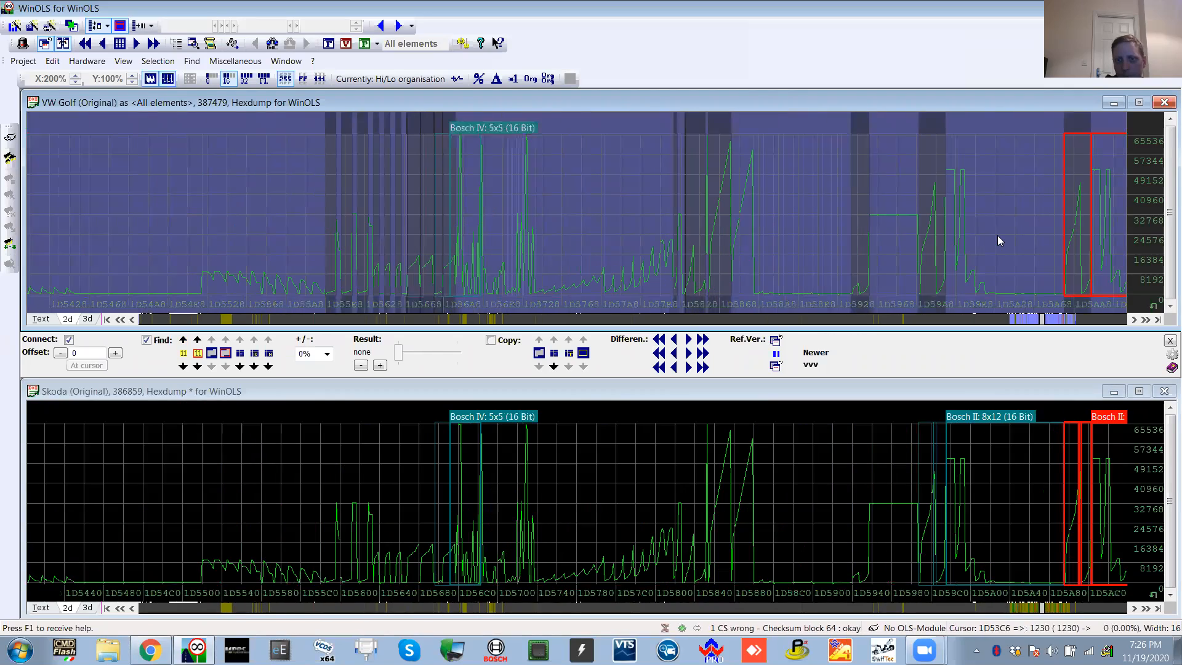
scroll(874, 325, up, 6)
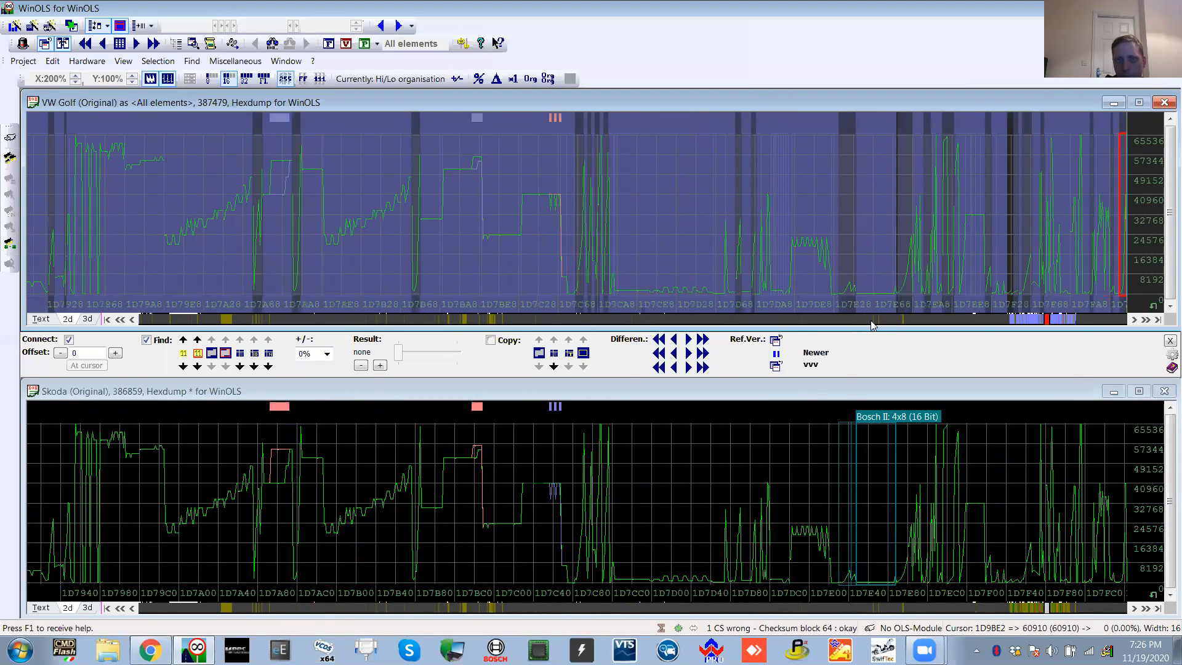
key(Page_Up)
key(Page_Up)
key(Page_Up)
Close the connection and the Skoda 386859 hexdump without saving its changes
click(1171, 342)
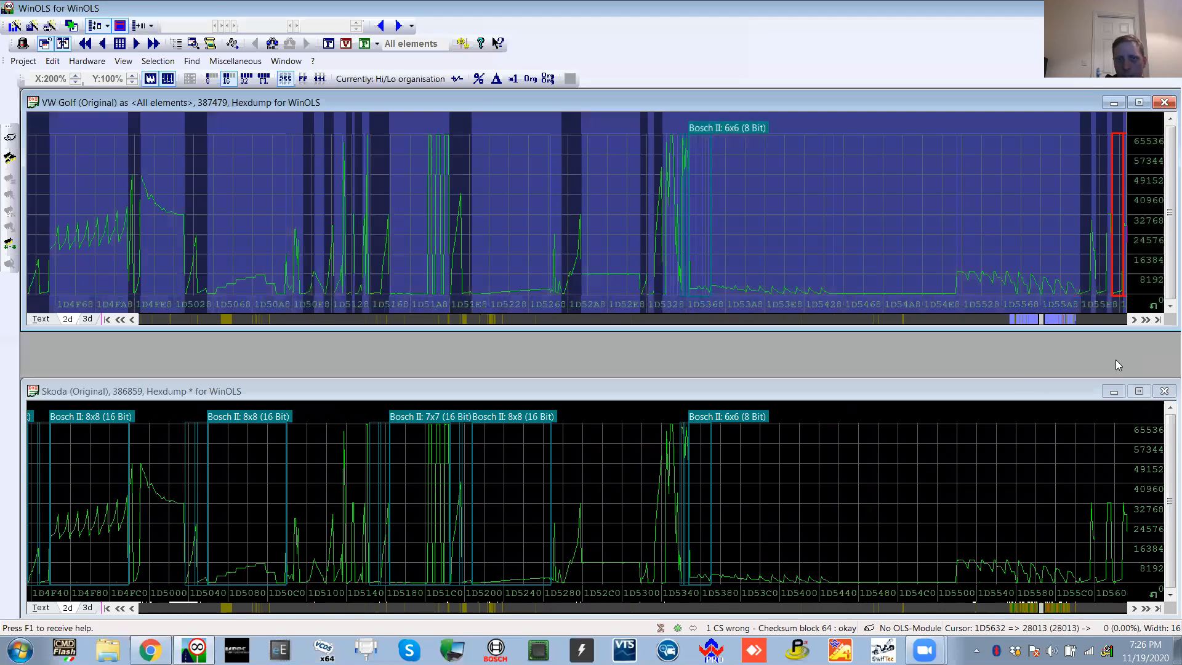
click(933, 420)
click(1162, 392)
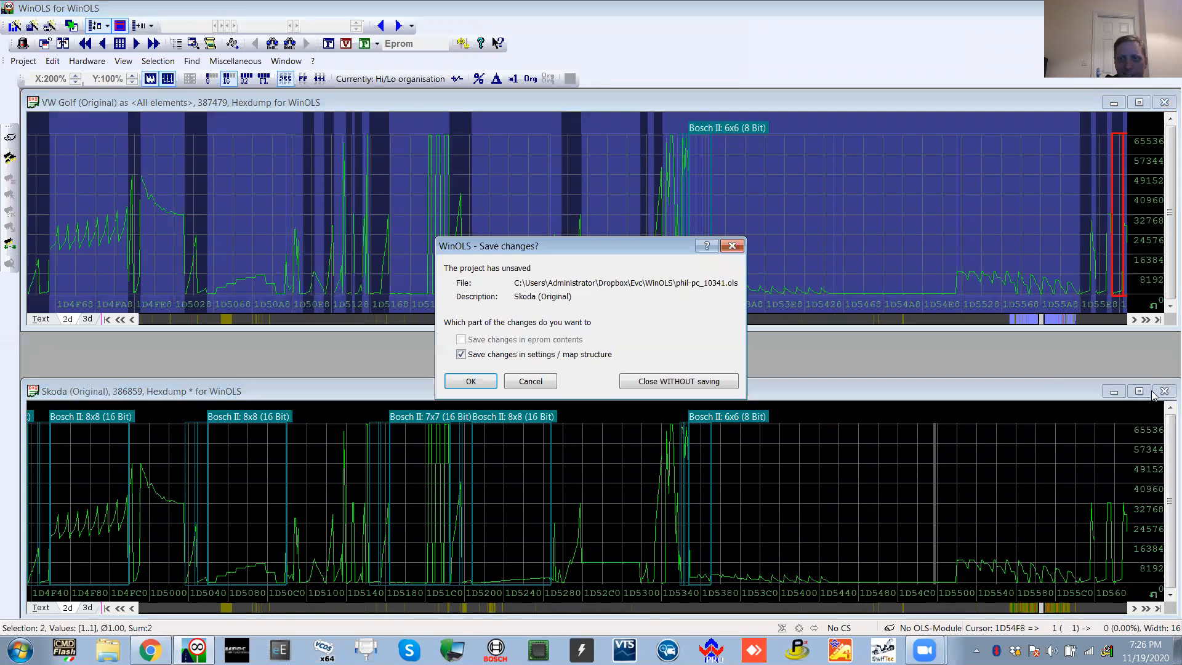
click(714, 379)
Find projects similar to the VW Golf original and open the Original version of the 19% match, Skoda 2.0 TFSI 1Z0907115A
click(23, 61)
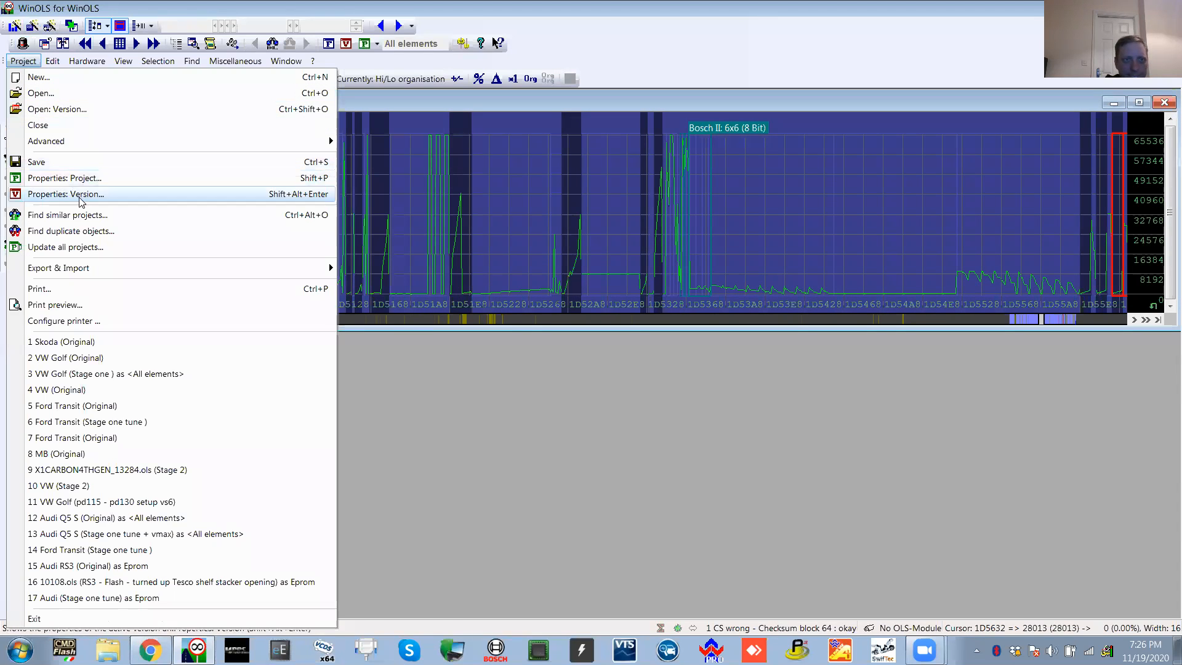
click(68, 215)
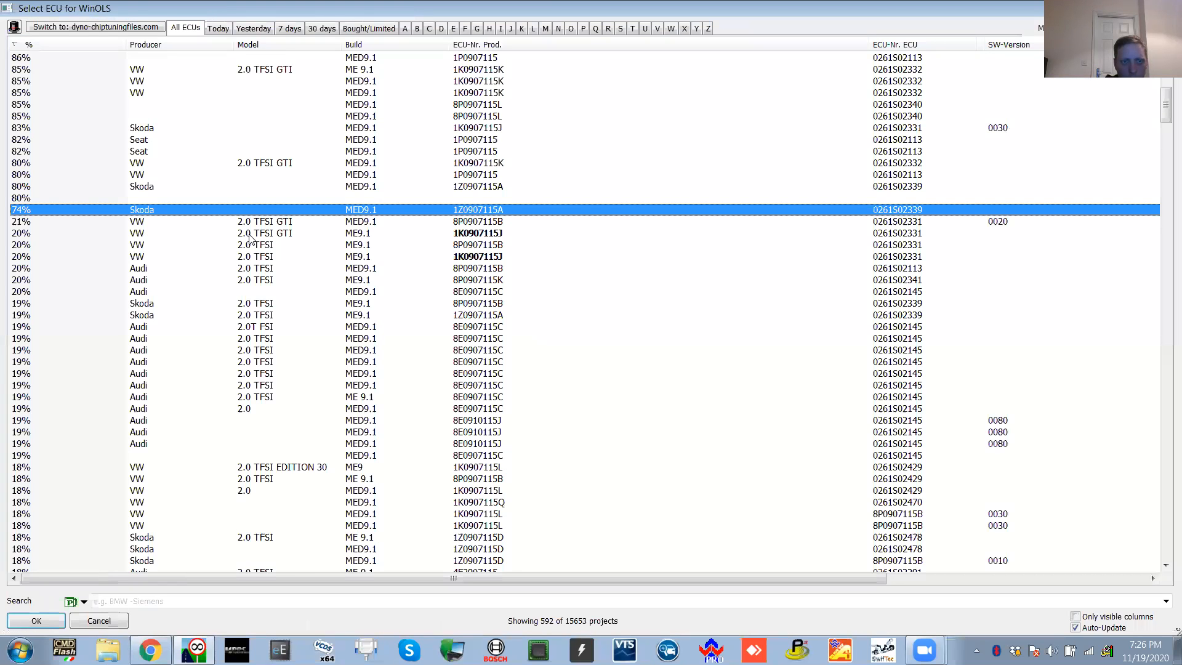
scroll(140, 249, down, 1)
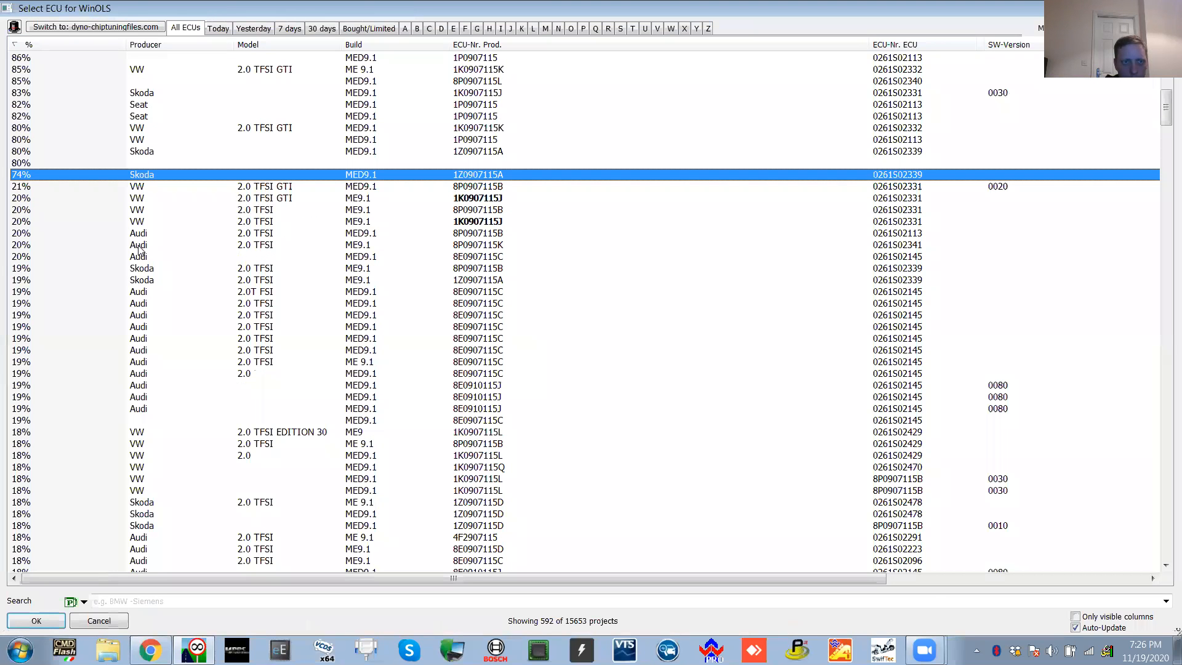
click(475, 282)
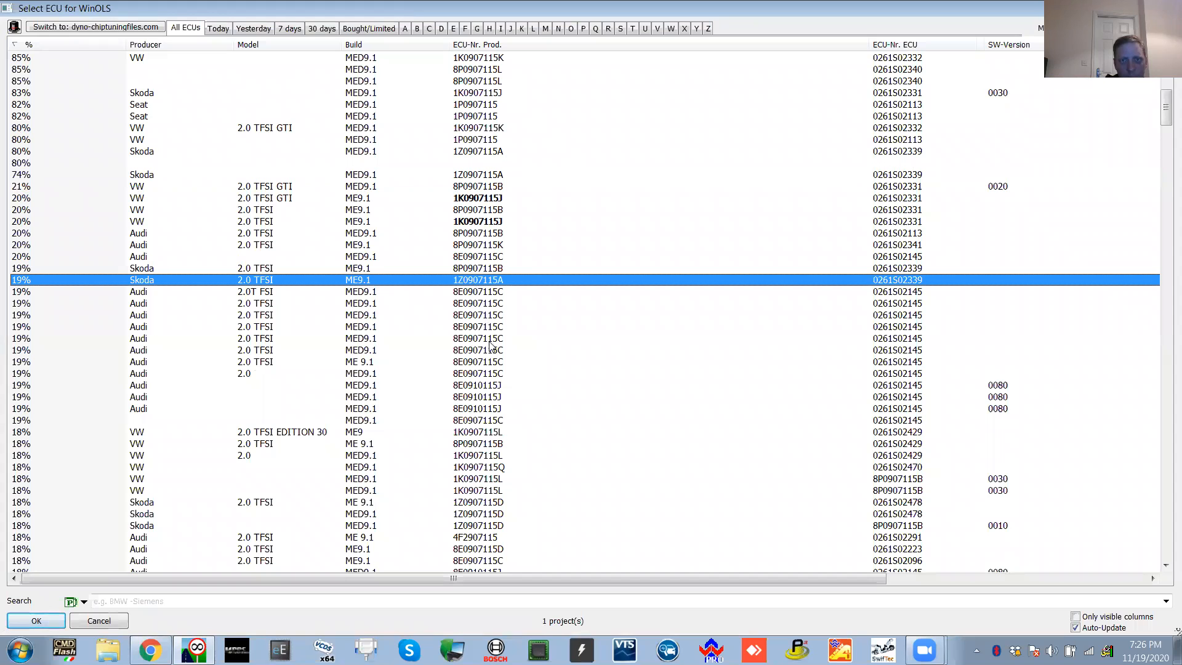
key(Return)
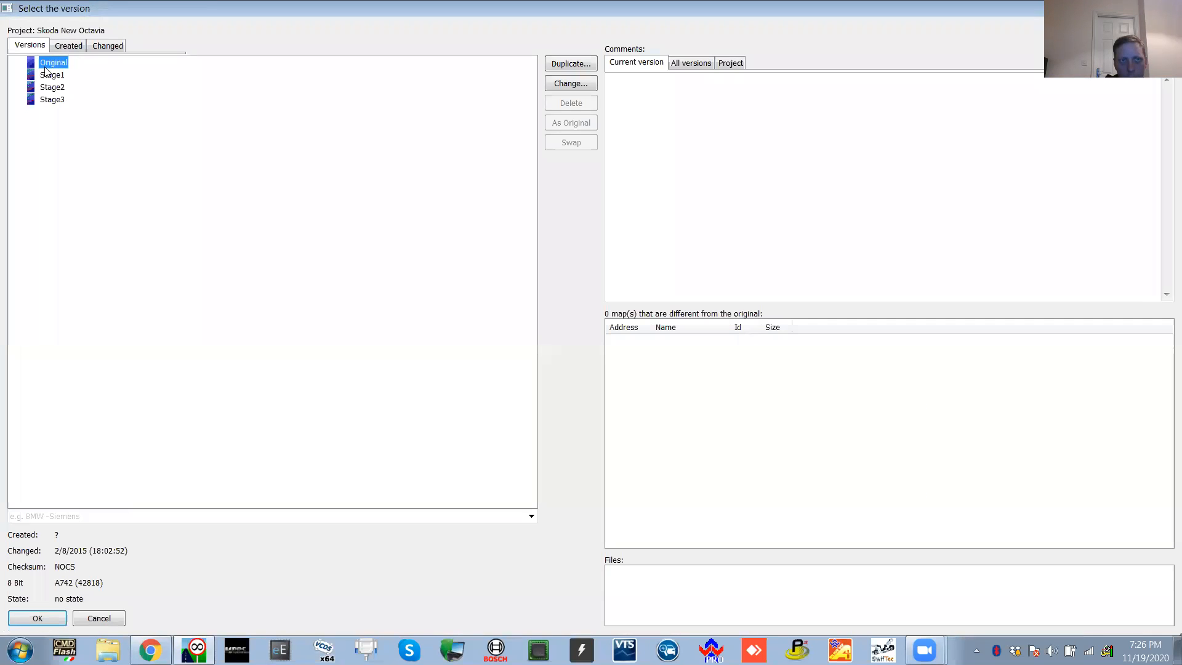
double_click(44, 66)
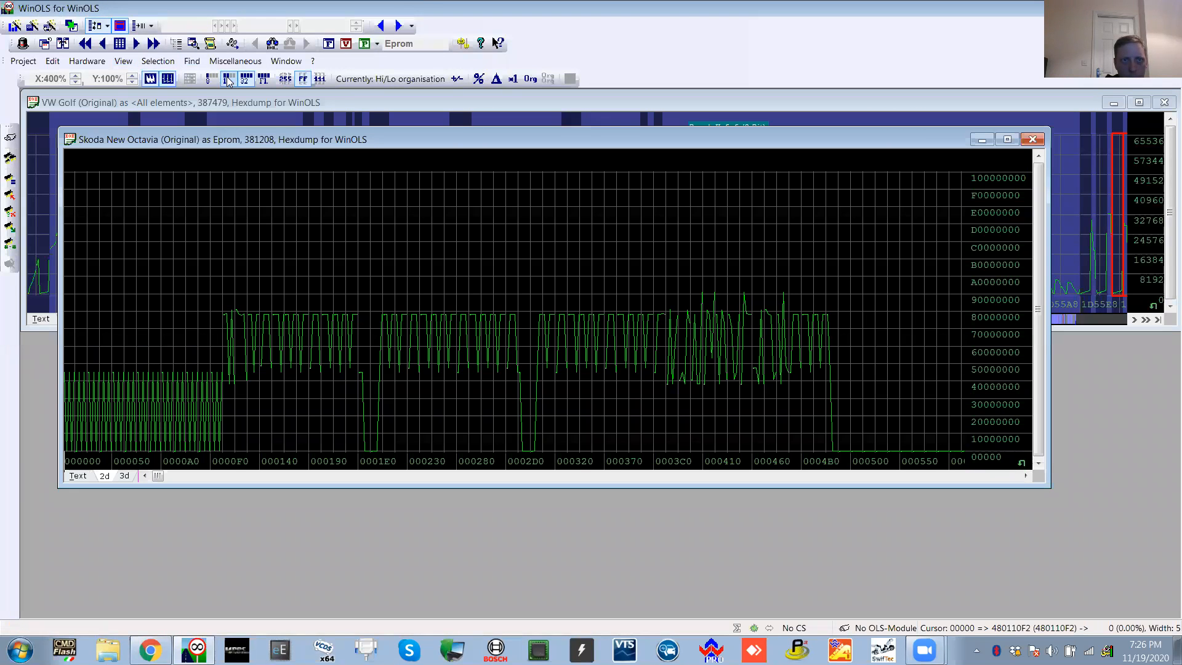
Display the Skoda New Octavia 381208 hexdump in 16-bit values and open the connection settings for it
click(228, 79)
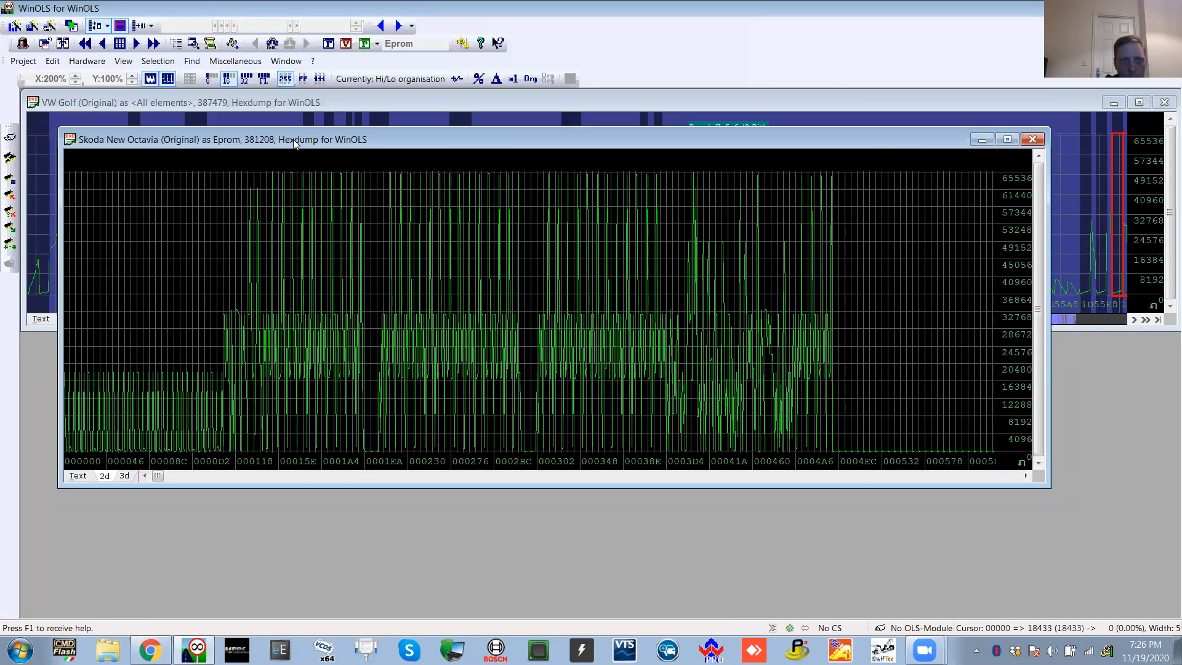
drag(293, 140, 278, 202)
click(62, 44)
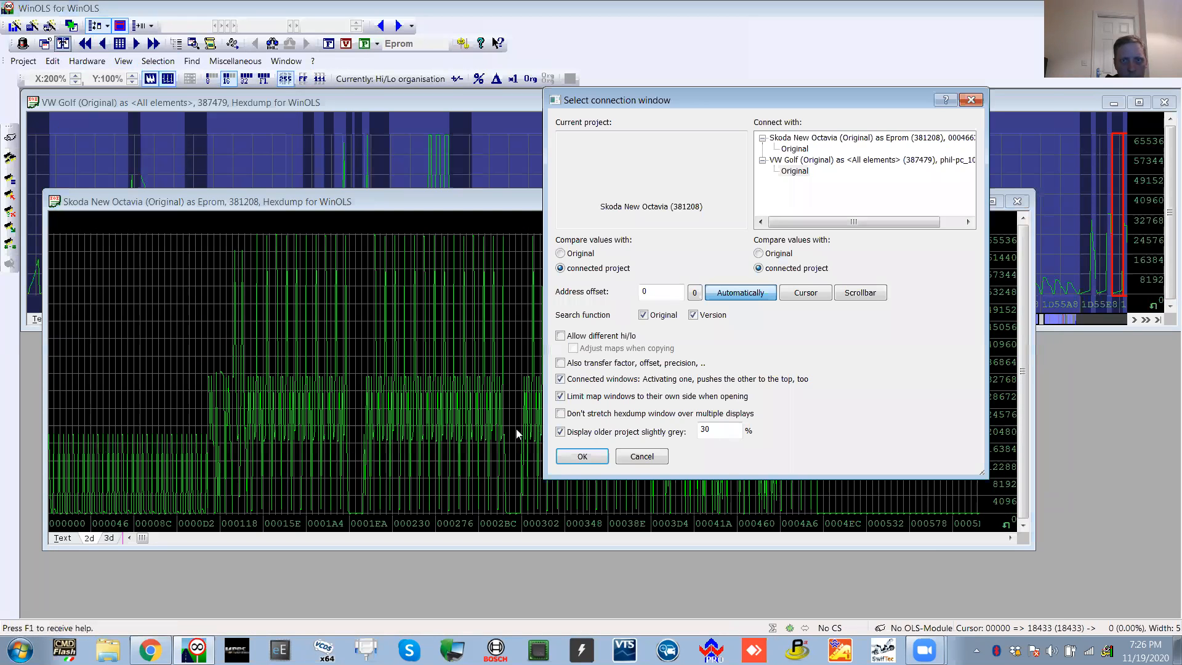
Connect the VW Golf and Skoda New Octavia projects with connected-project comparison and go to the map area around address 1C6000
click(581, 456)
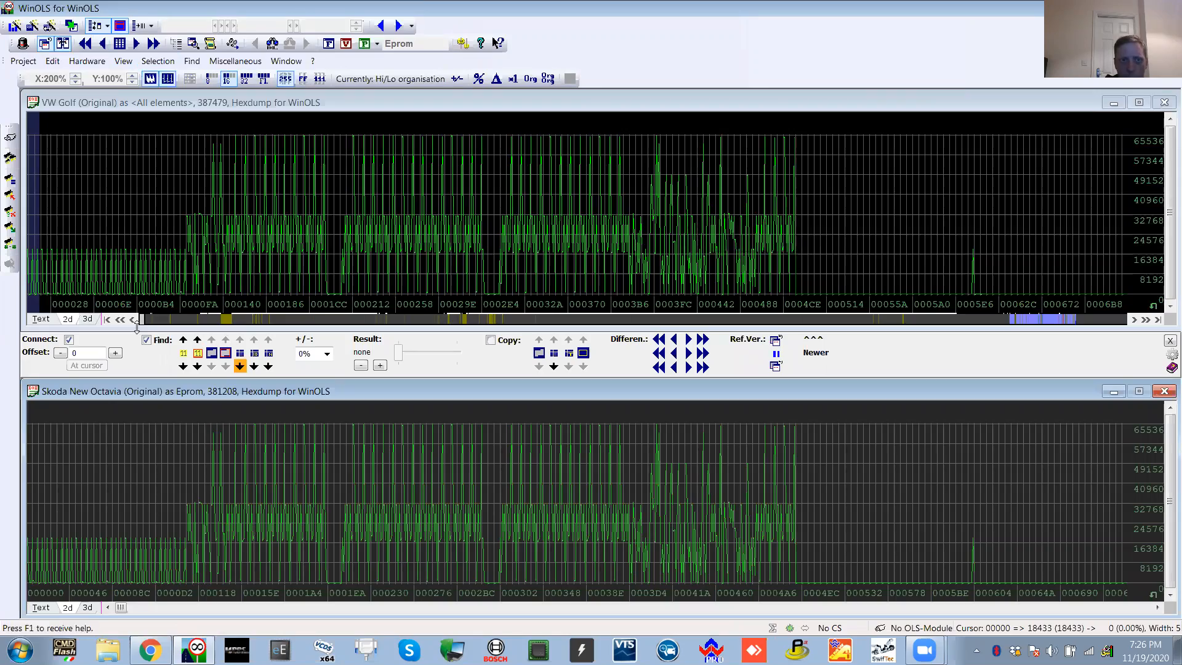
drag(141, 319, 778, 319)
mouse_move(1027, 305)
mouse_down()
mouse_move(502, 326)
mouse_move(882, 311)
mouse_move(857, 318)
mouse_move(886, 305)
mouse_up()
click(954, 317)
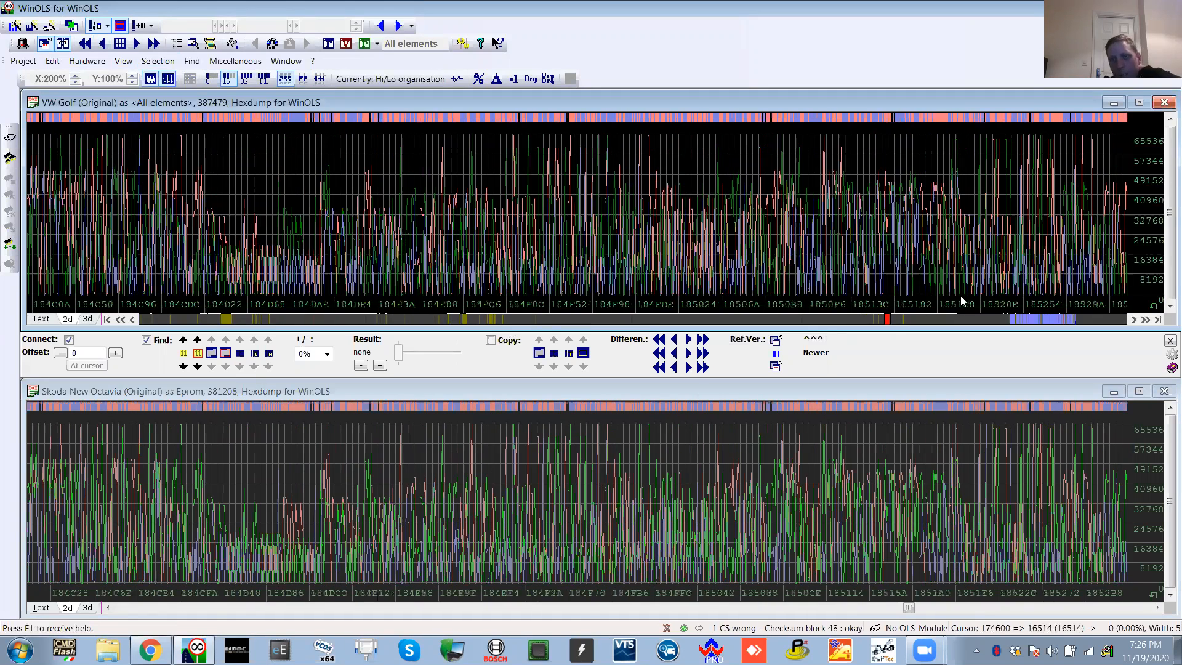
click(973, 319)
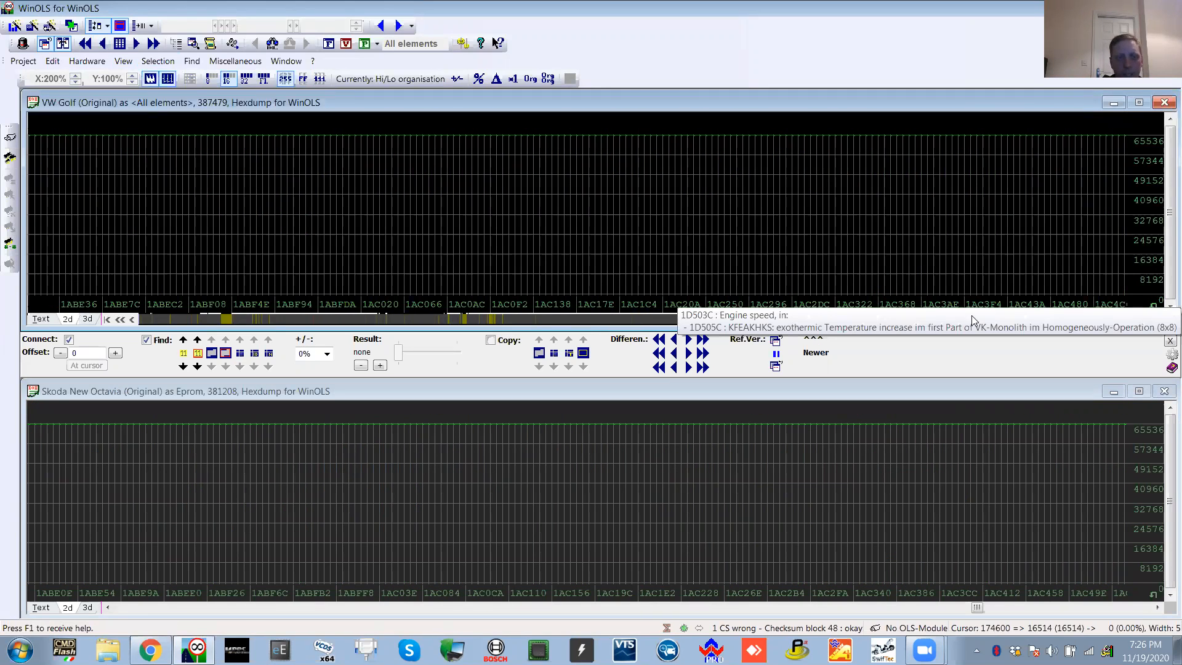
mouse_move(962, 322)
mouse_down()
mouse_move(1079, 318)
mouse_move(1011, 330)
mouse_up()
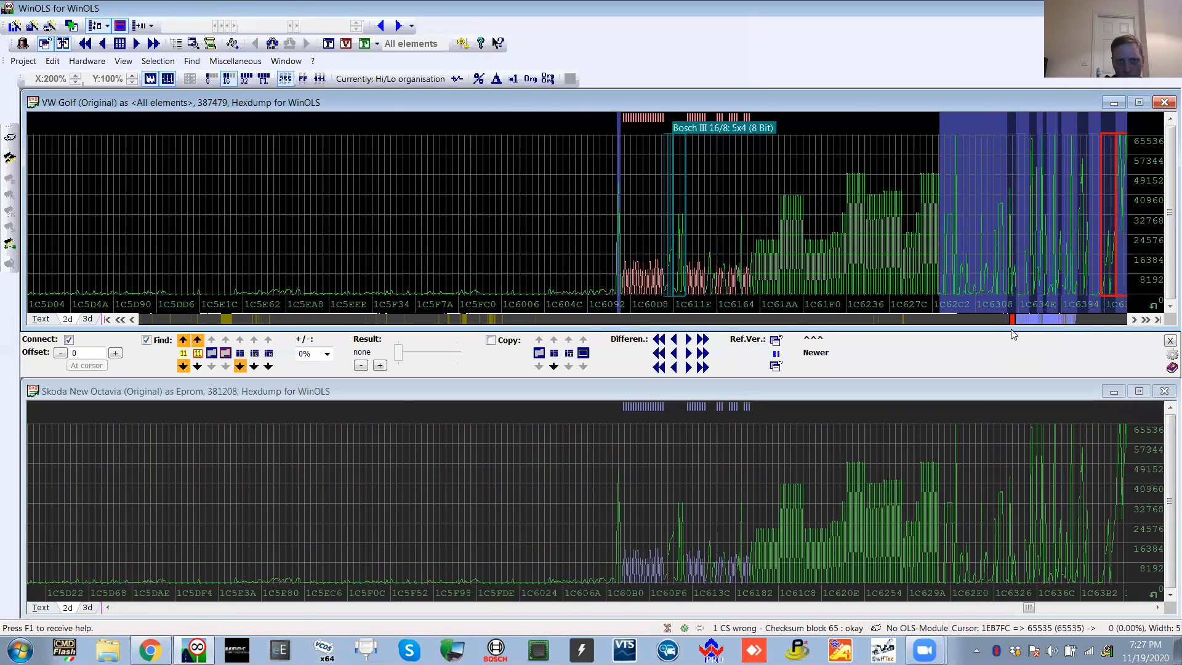
scroll(1008, 240, down, 3)
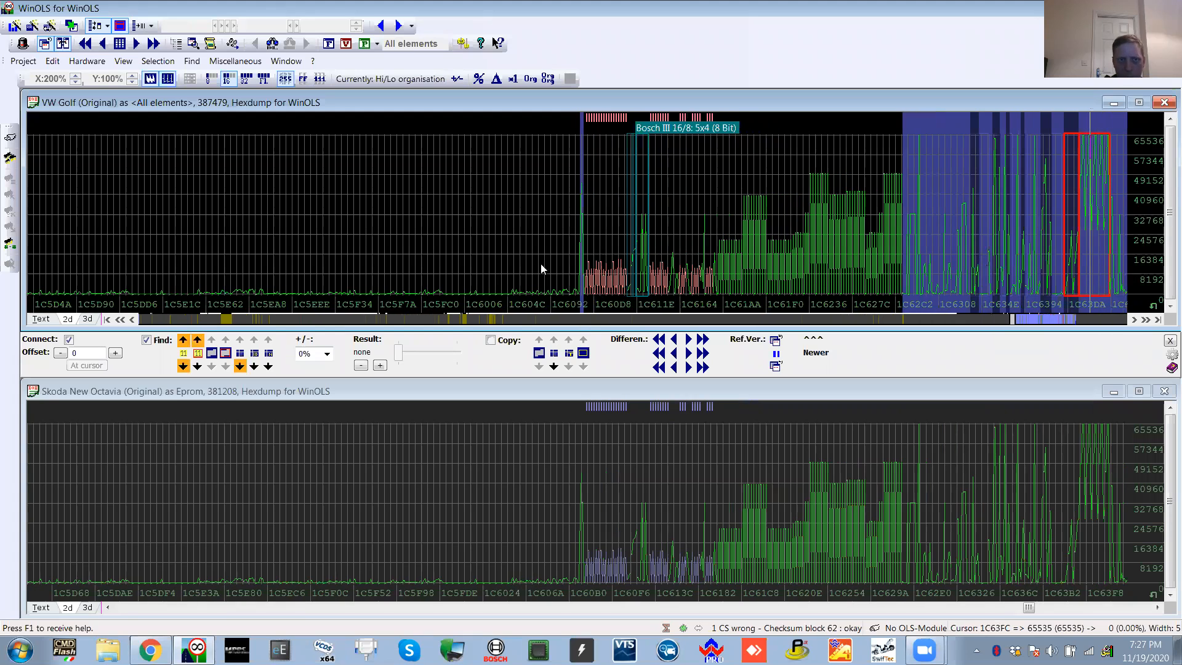
Set the address offset between the two projects to 199 and compare their hexdump curves across the map area
double_click(68, 353)
text(199)
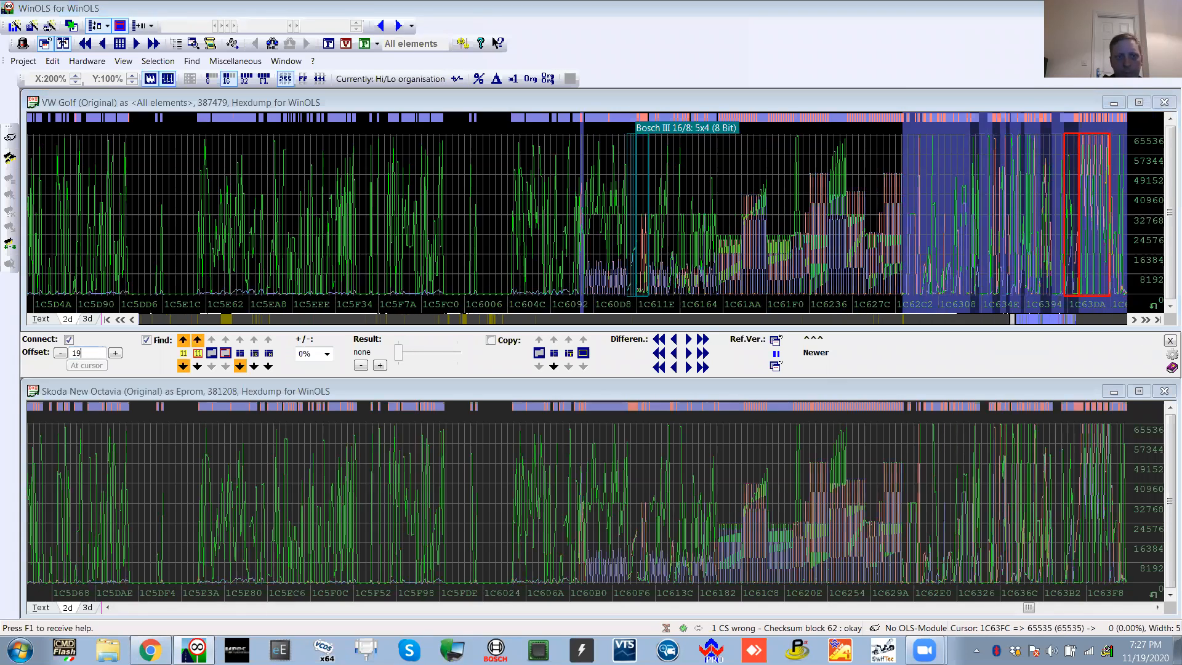
click(481, 269)
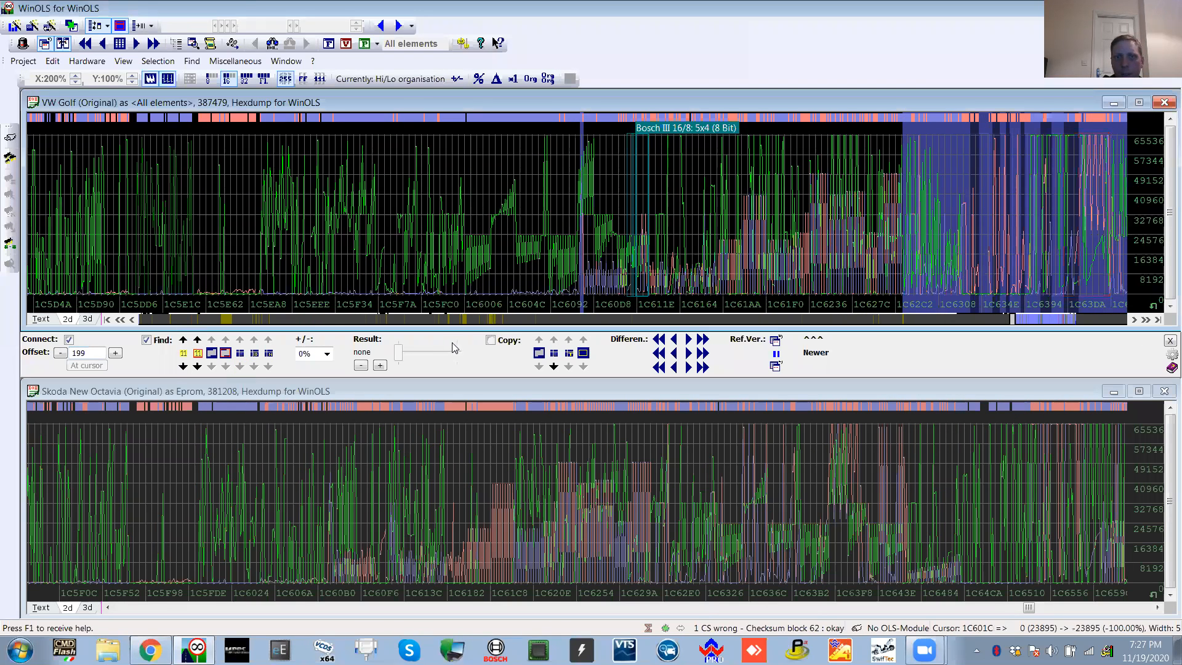
scroll(903, 253, down, 3)
scroll(881, 254, down, 8)
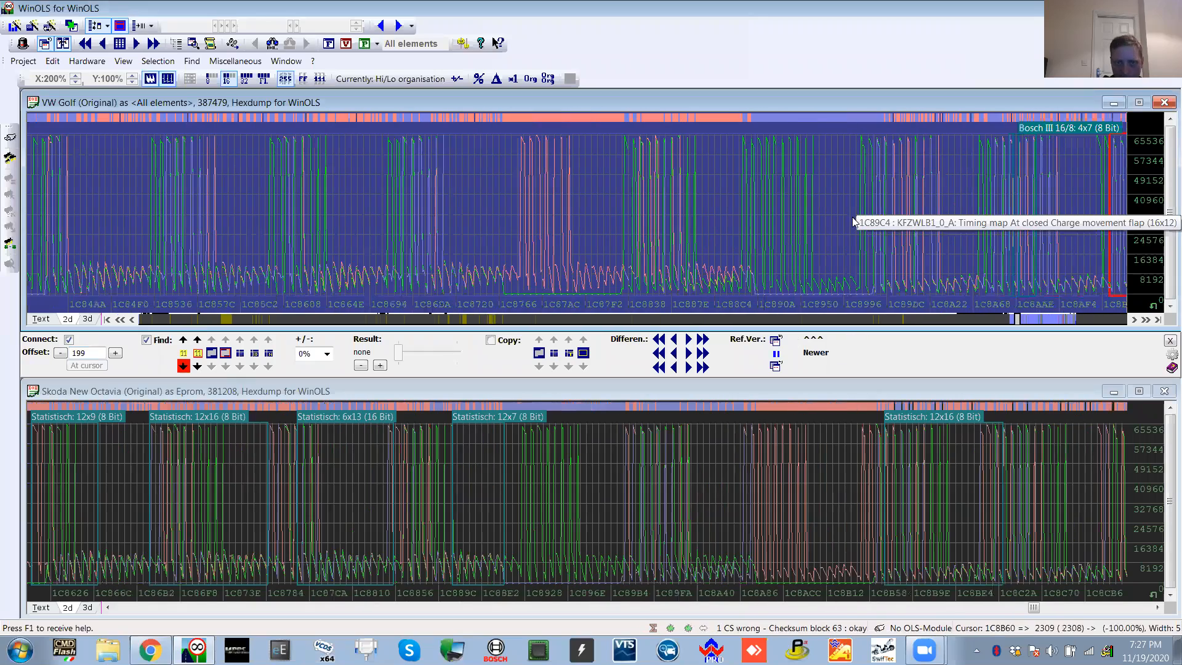
key(Page_Up)
key(Page_Up)
key(Page_Up)
key(Page_Up)
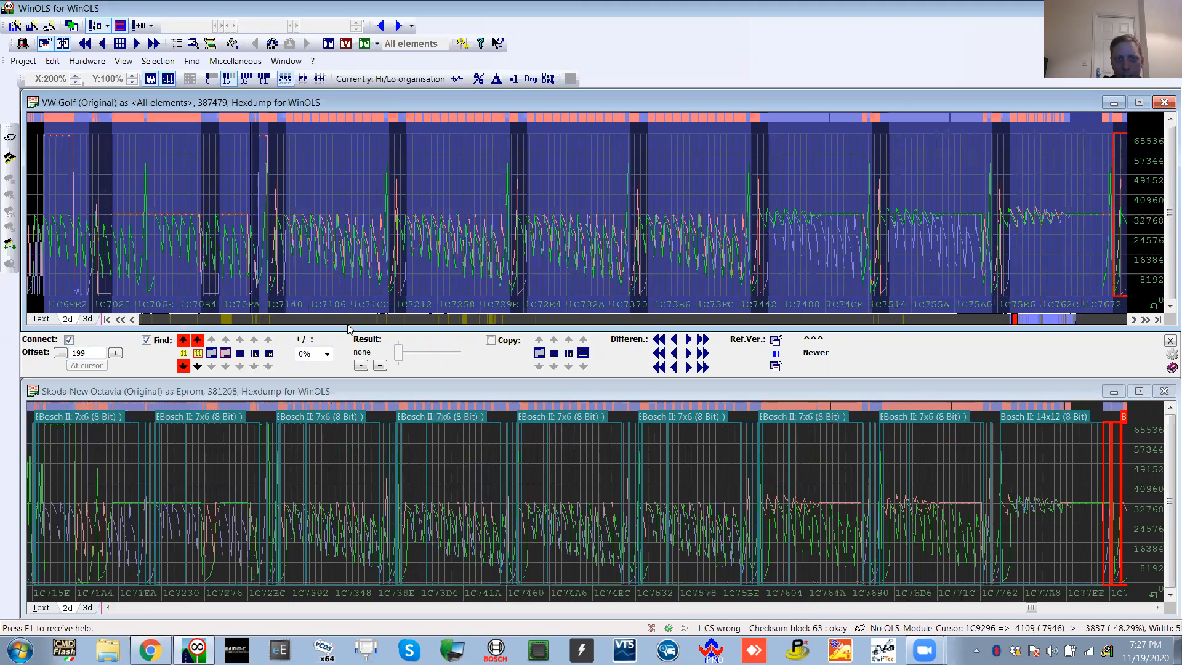
key(Page_Up)
key(Page_Up)
key(Page_Down)
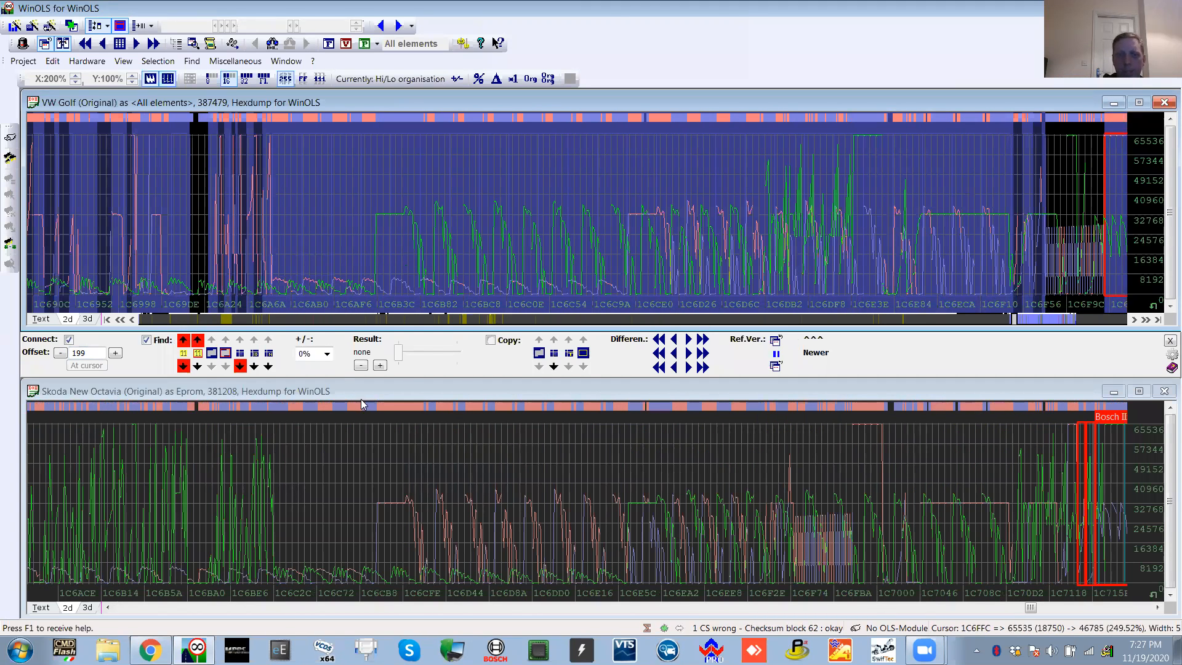
Search for the matching data position to realign the two hexdumps and compare the maps that follow
click(181, 340)
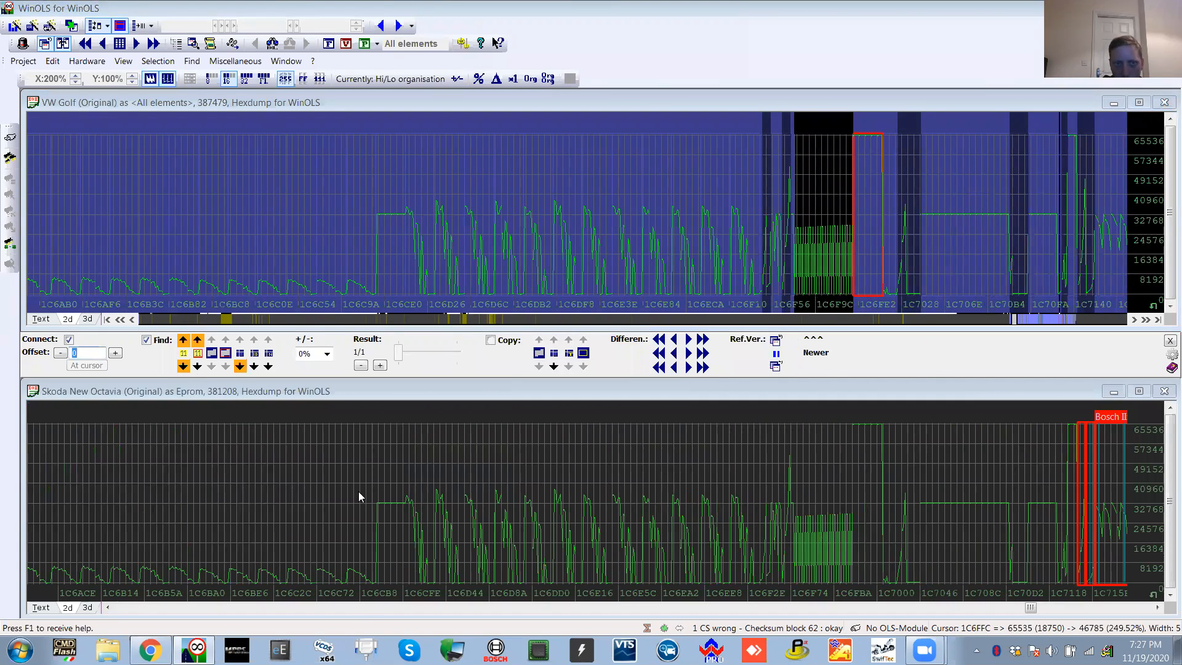
click(369, 264)
key(Page_Down)
key(Page_Down)
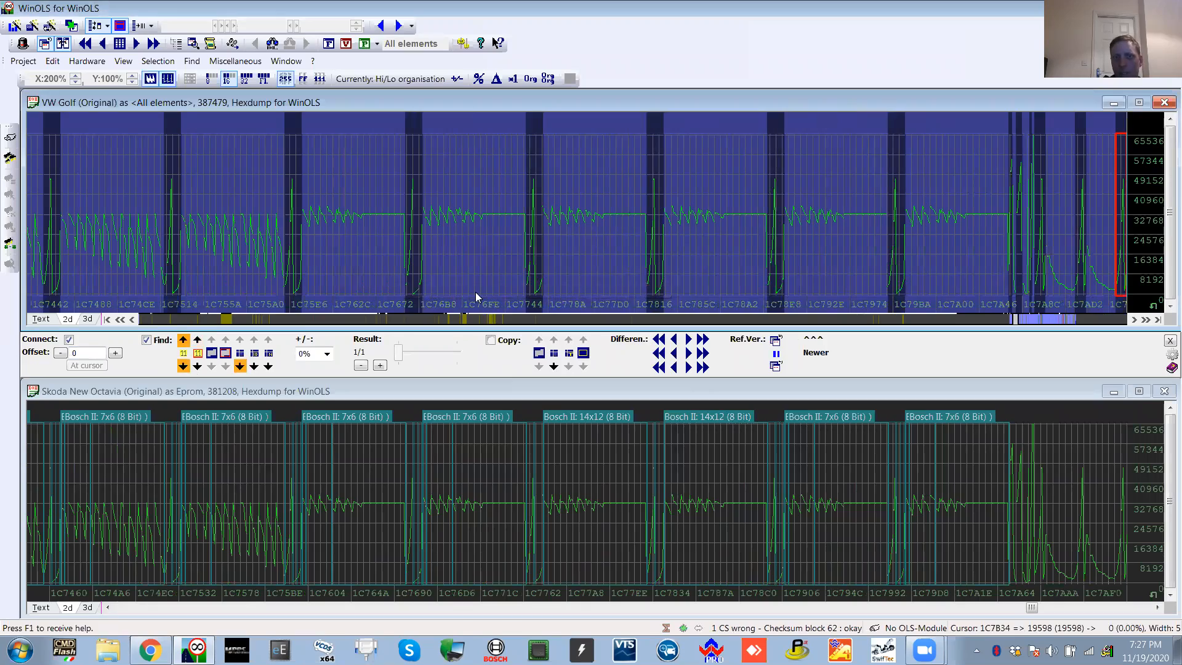
Examine the rest of the map area in both connected hexdumps, checking whether the Golf and Octavia curves match
key(Page_Down)
key(Page_Down)
key(Page_Down)
key(Page_Down)
key(Page_Down)
key(Page_Down)
key(Page_Down)
key(Page_Down)
key(Page_Down)
key(Page_Down)
key(Page_Down)
key(Page_Down)
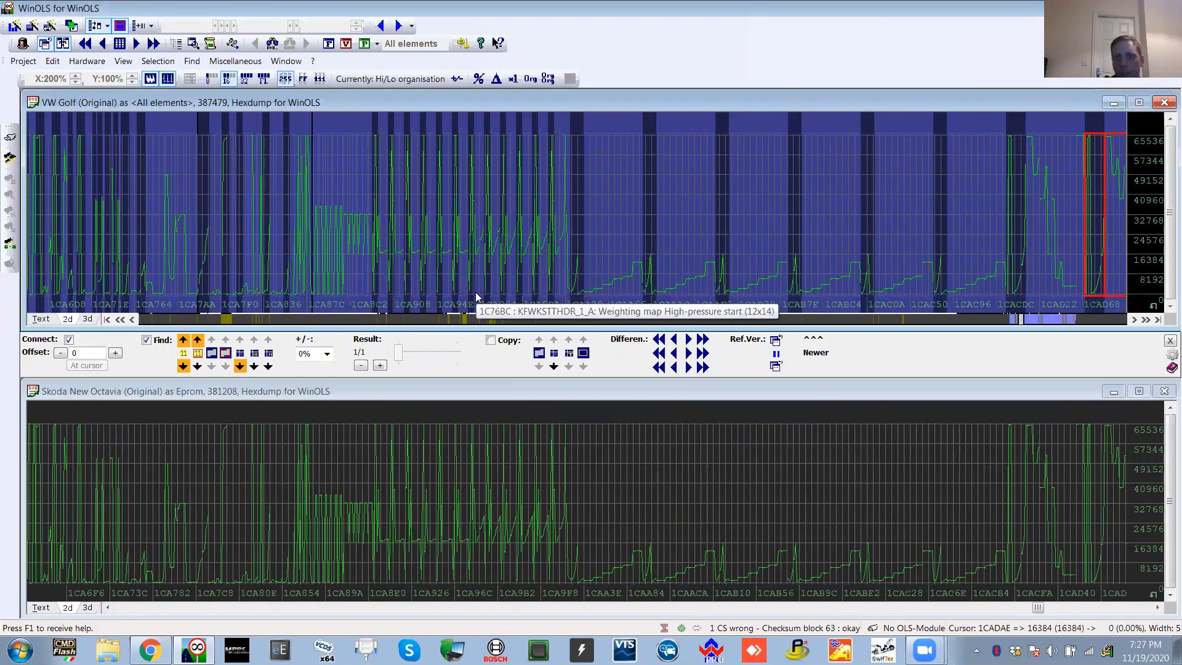
key(Page_Down)
key(Page_Down)
key(Page_Down)
key(Page_Down)
key(Page_Down)
key(Page_Down)
key(Page_Down)
key(Page_Down)
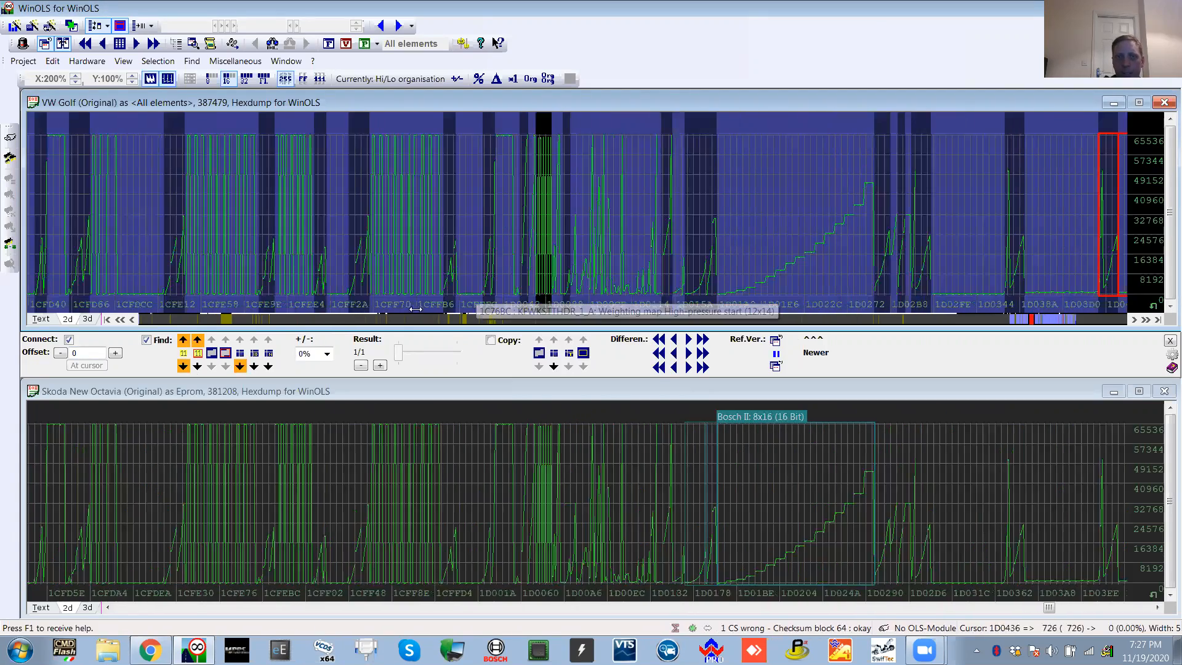
key(Page_Down)
key(Page_Down)
key(Page_Down)
key(Page_Down)
key(Page_Down)
key(Page_Down)
key(Page_Down)
key(Page_Down)
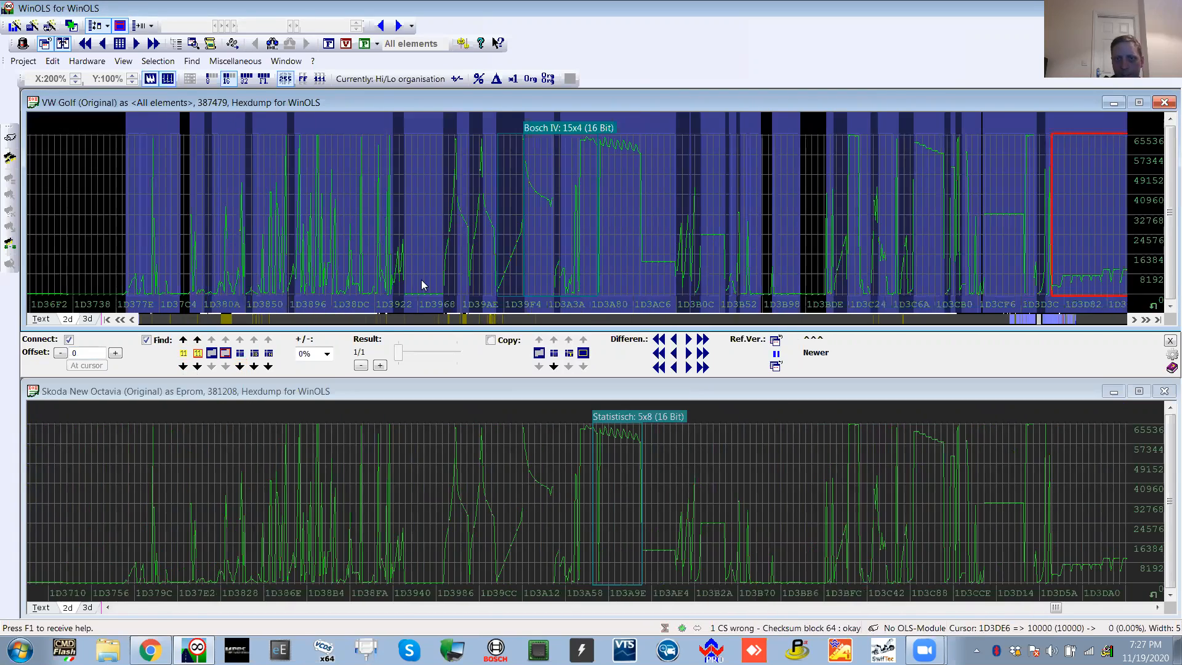
key(Page_Down)
key(Page_Down)
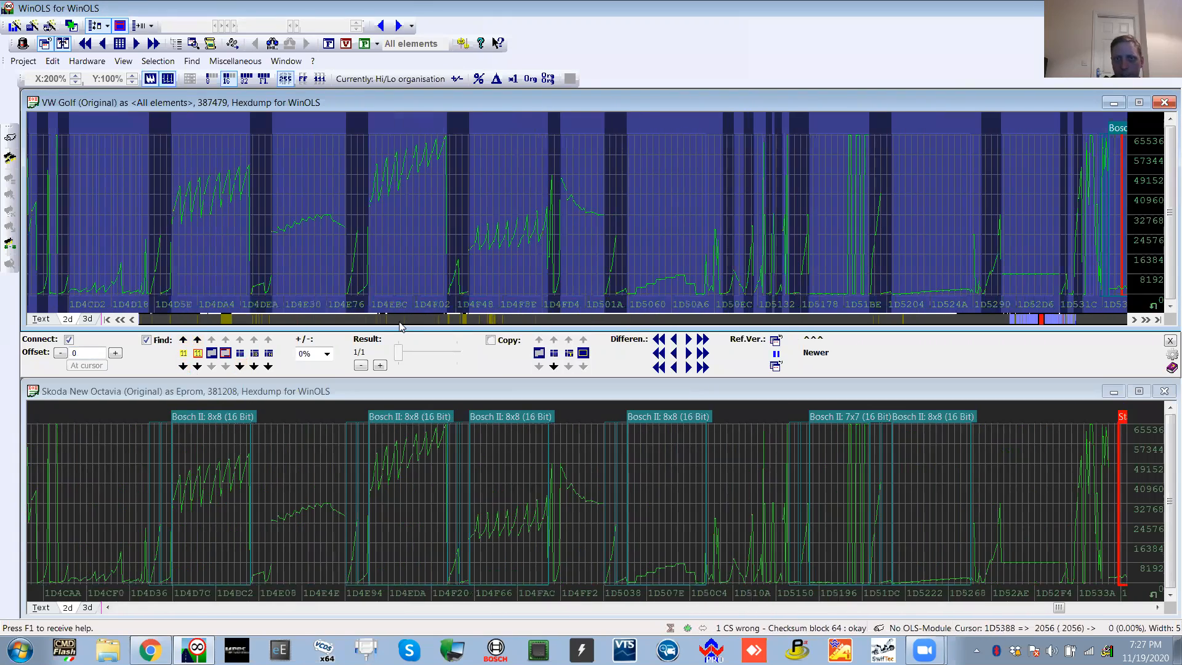
key(Page_Down)
key(Page_Down)
key(Page_Down)
key(Page_Down)
key(Page_Down)
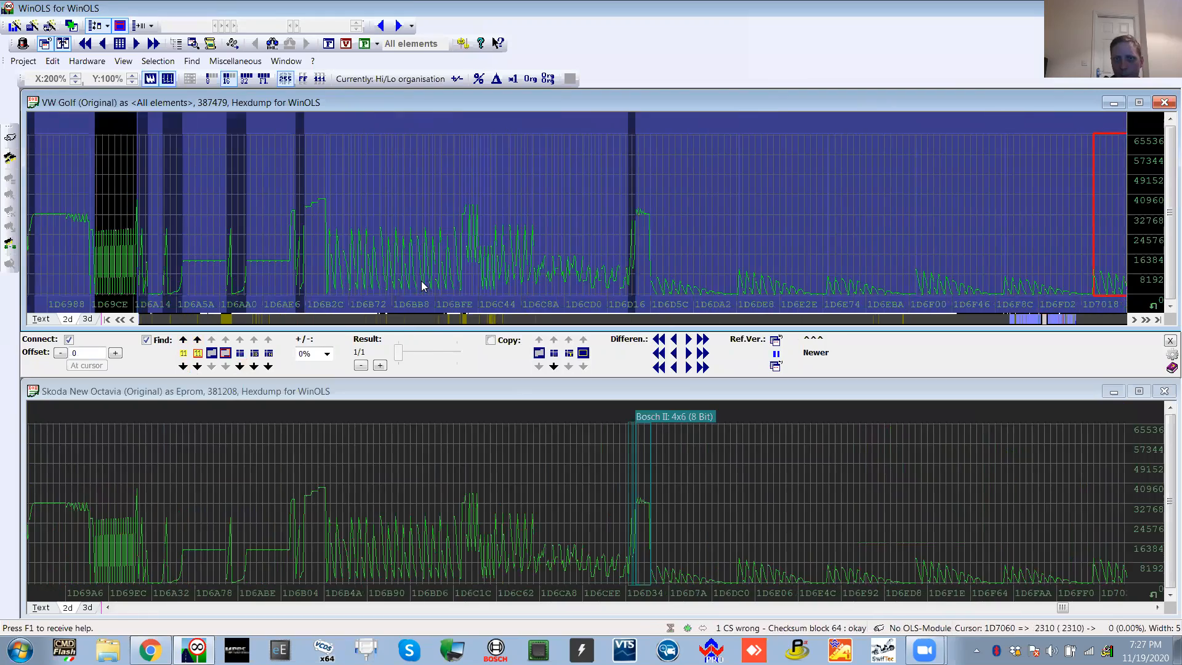
key(Page_Down)
key(Page_Down)
key(Page_Down)
key(Page_Down)
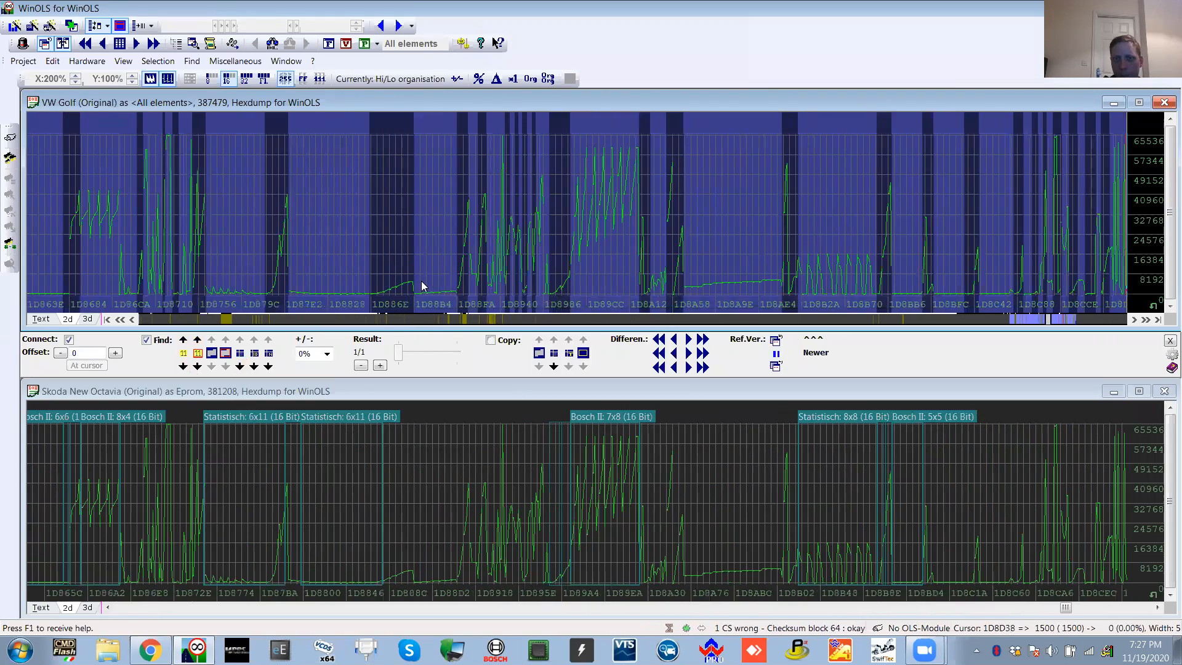
key(Page_Down)
key(Page_Down)
key(Page_Down)
key(Page_Down)
key(Page_Down)
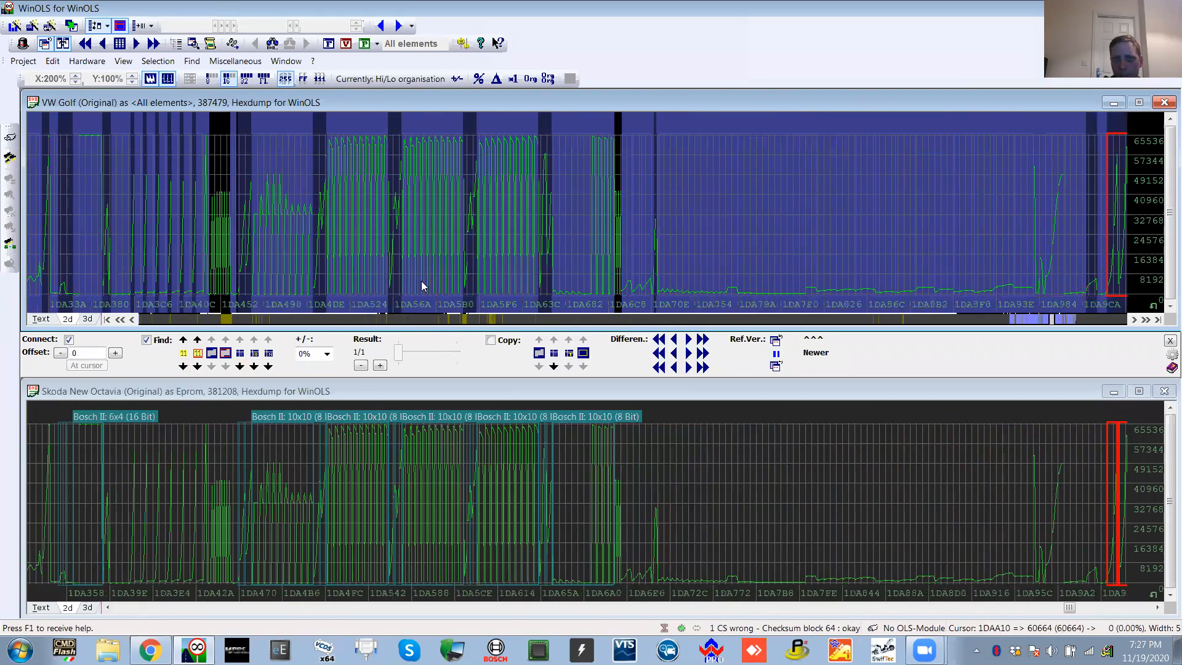
key(Page_Down)
key(Page_Down)
key(Page_Down)
key(Page_Down)
key(Page_Down)
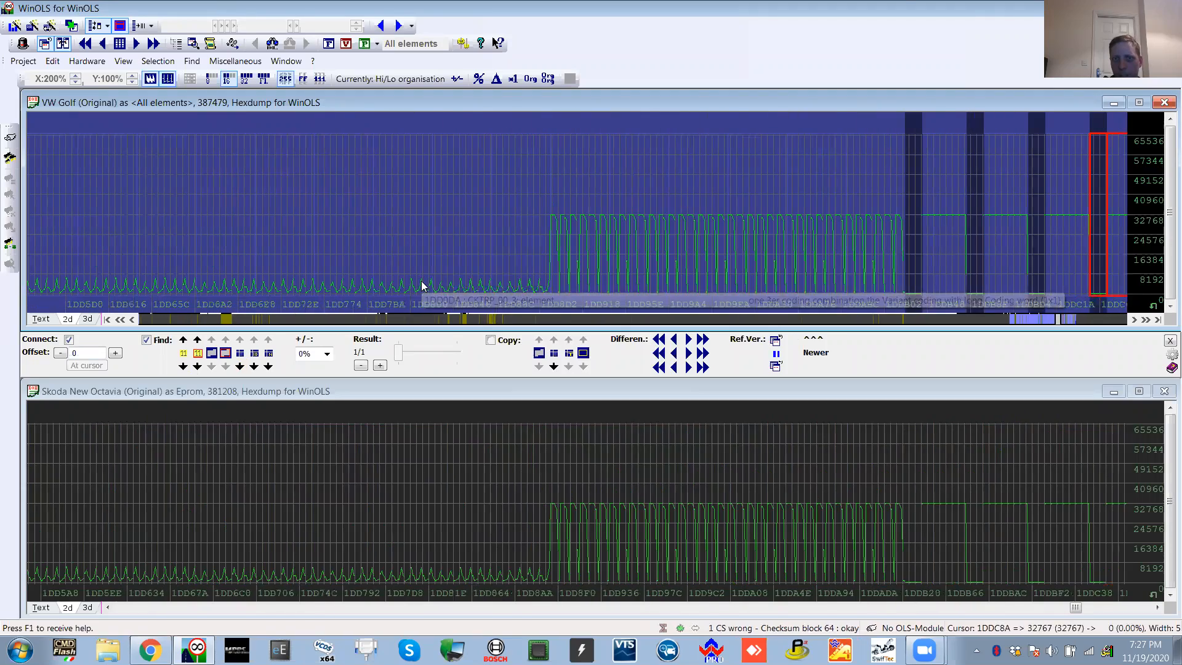
key(Page_Down)
key(Page_Down)
Return to the group of similar maps around address 1D6942 and select the last of them in the VW Golf hexdump
click(414, 319)
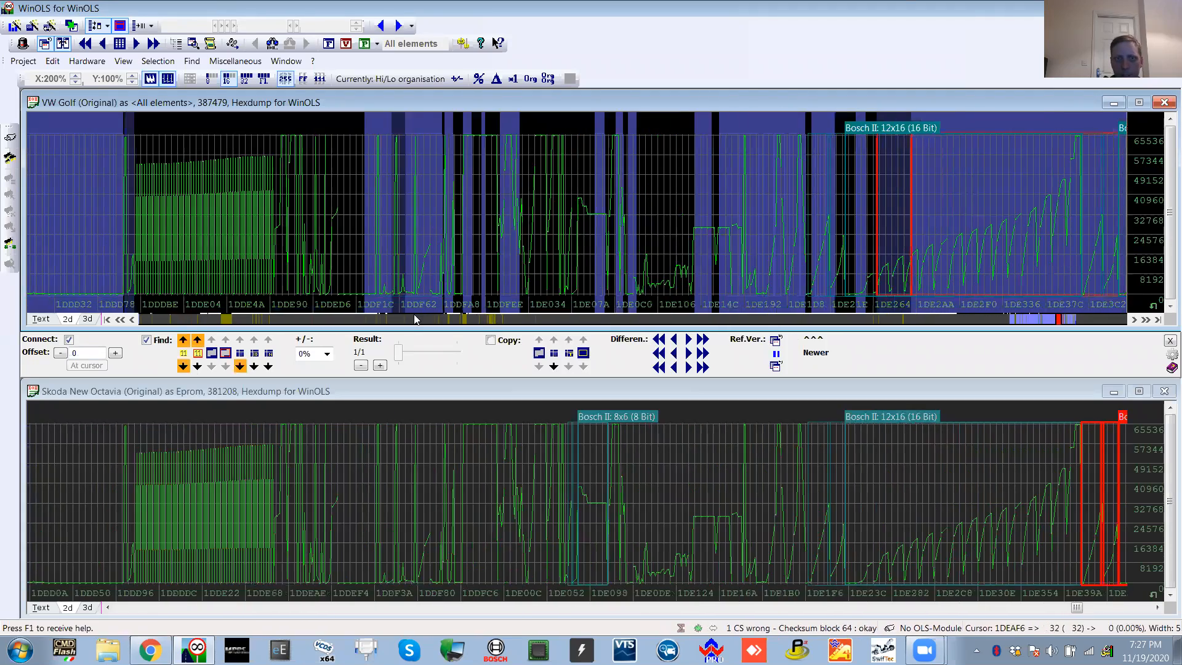
click(414, 318)
click(414, 319)
click(414, 319)
click(412, 319)
click(411, 319)
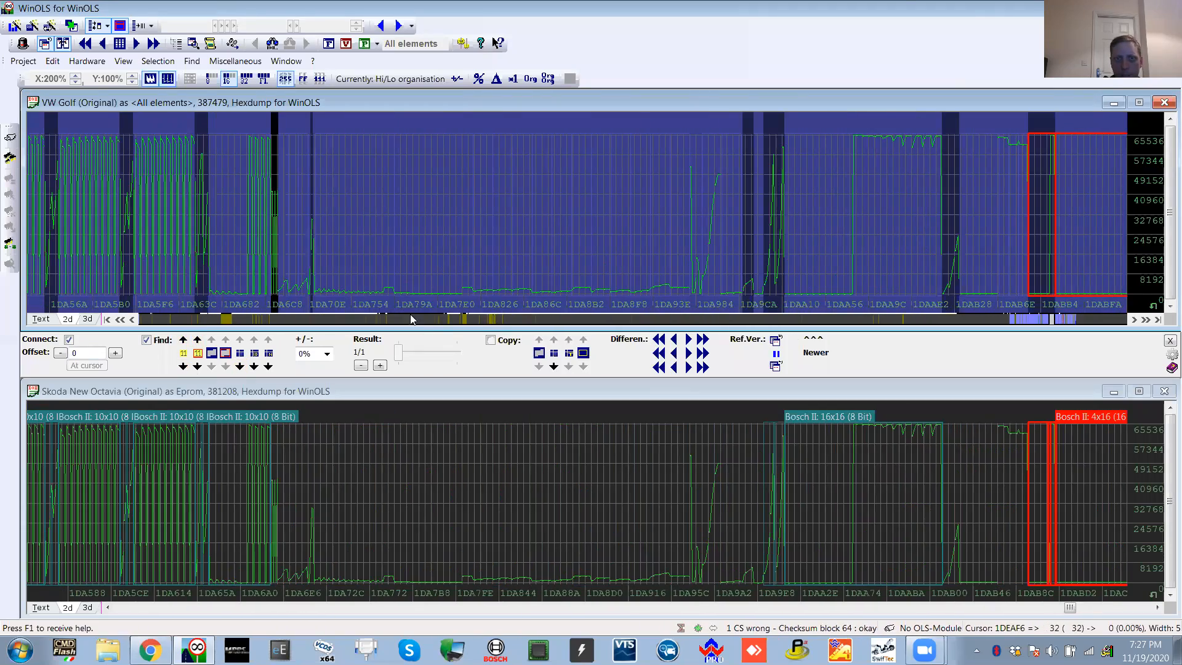
click(410, 316)
click(408, 316)
click(408, 318)
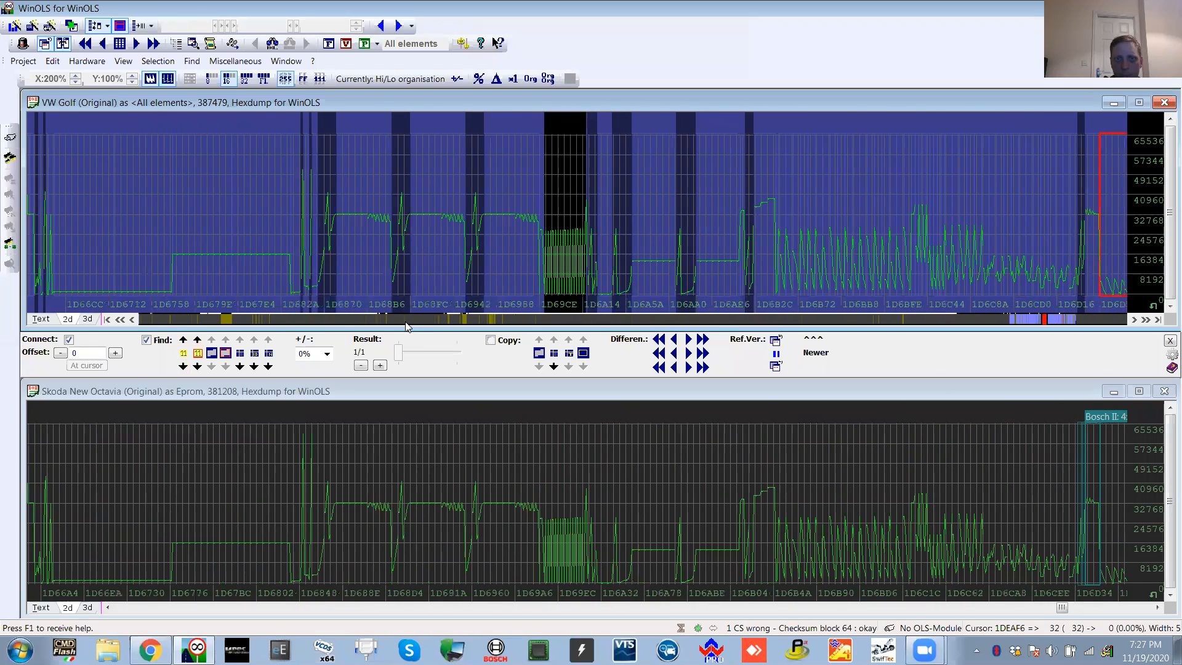
click(409, 319)
key(Page_Down)
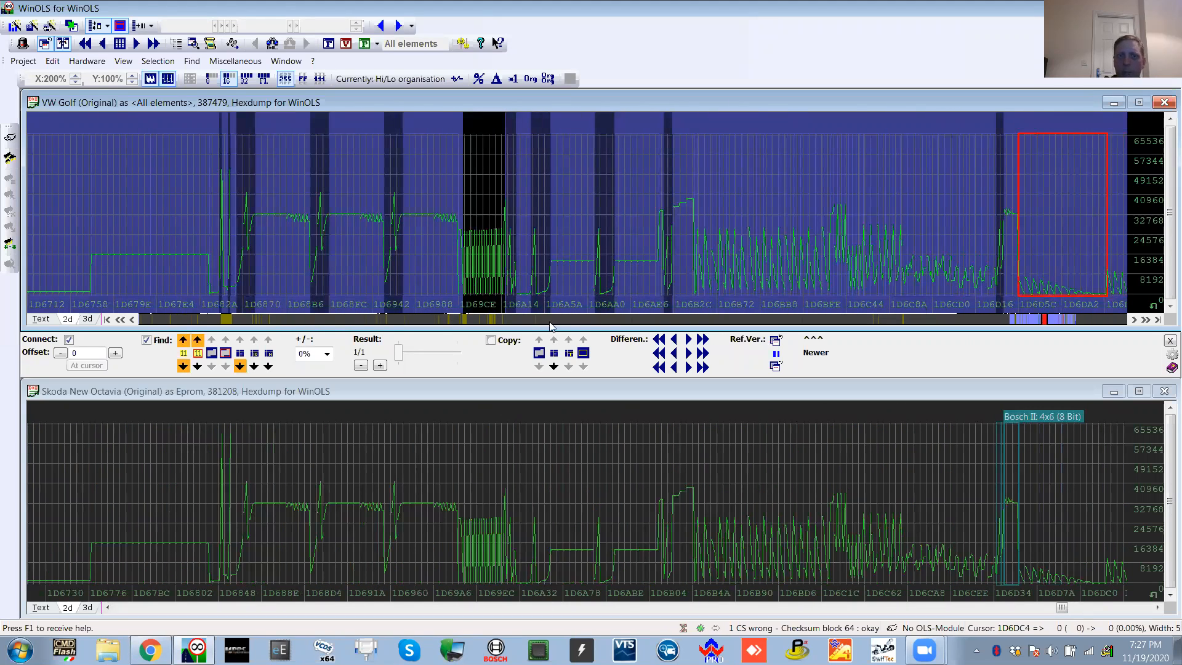
click(443, 257)
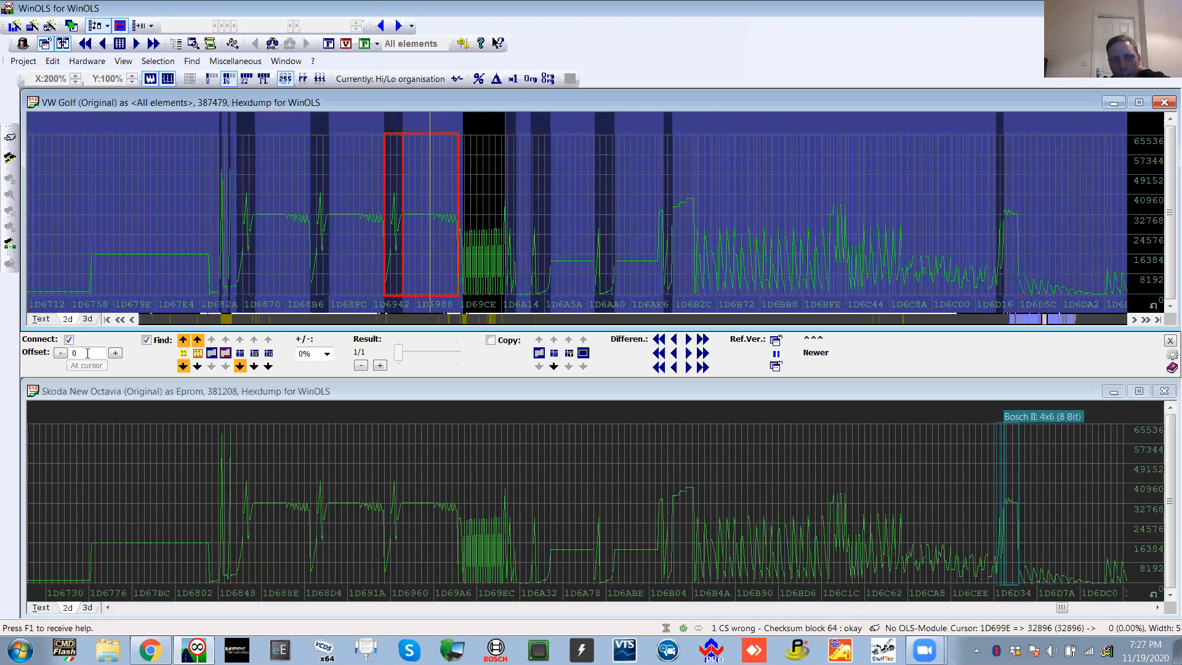
Try shifting the address offset to E, compare the curves, and step the offset back to 0
click(116, 353)
click(115, 354)
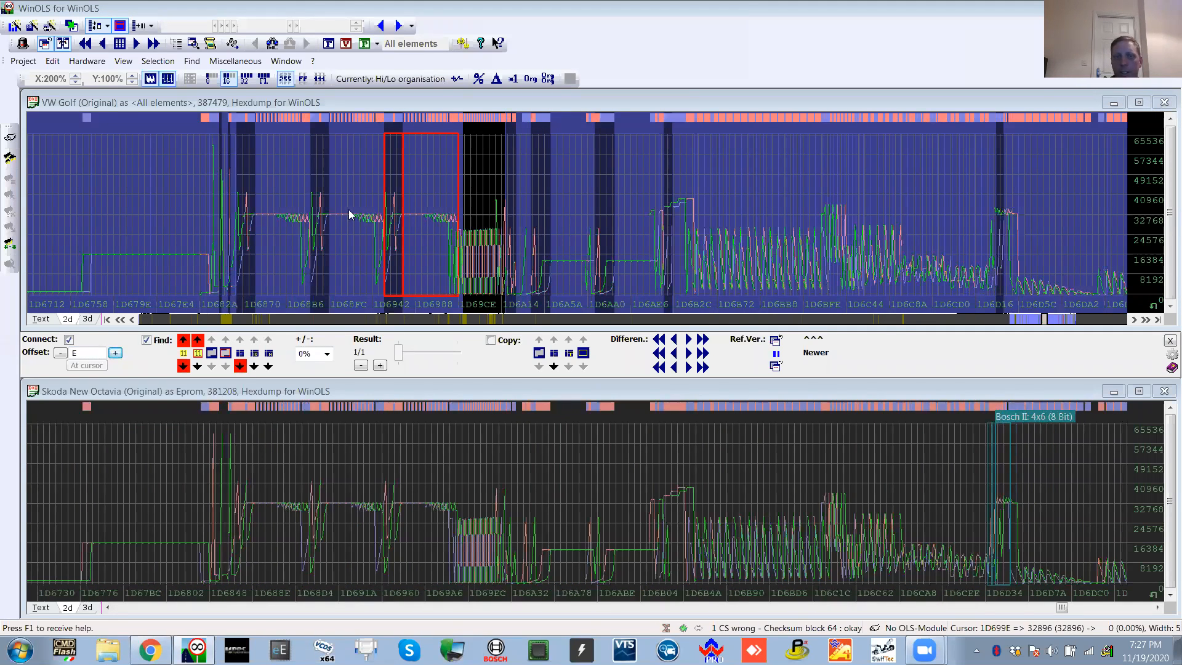
scroll(417, 227, down, 2)
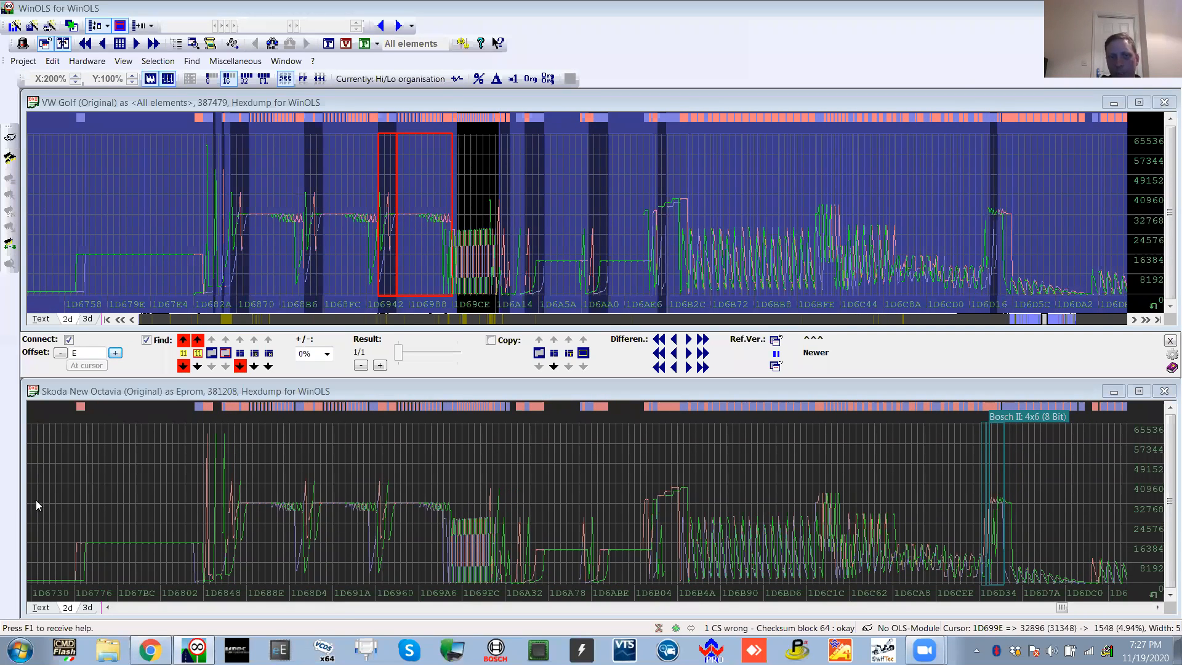
click(60, 353)
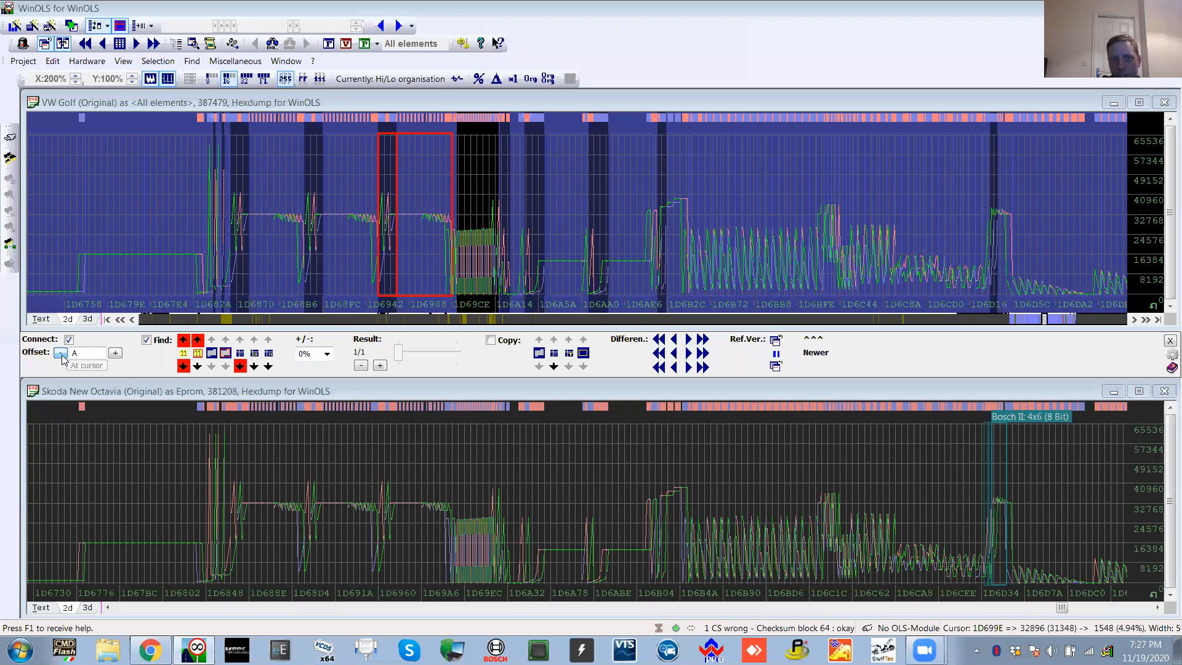
click(60, 353)
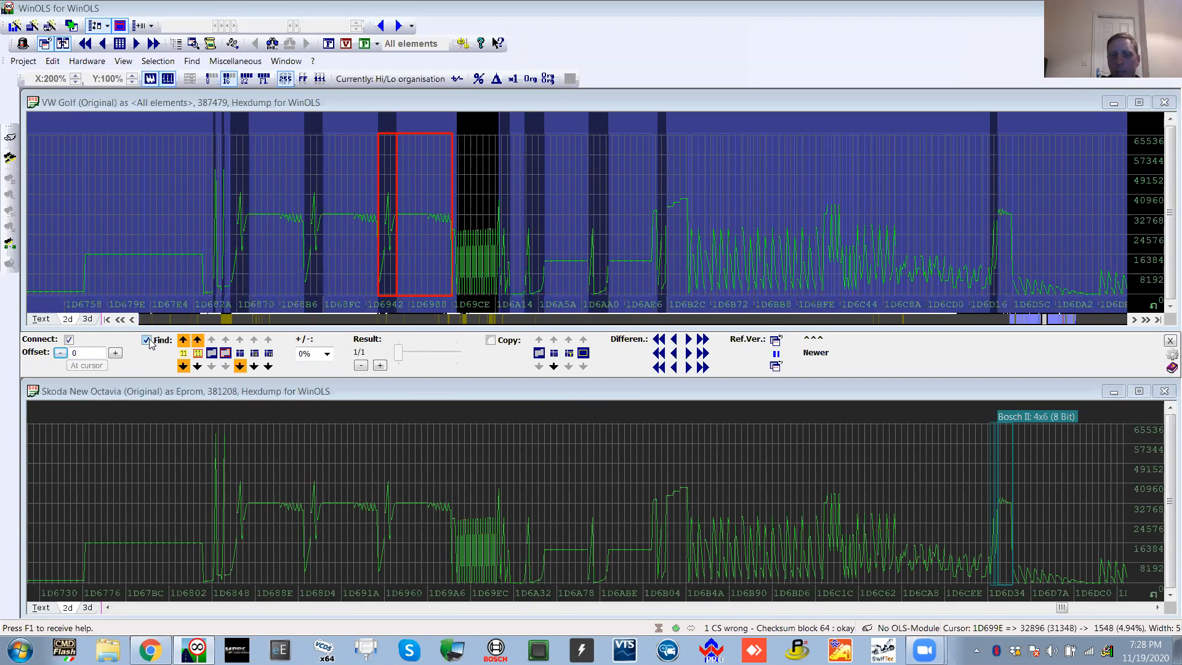
Transfer the "Lambda Driver's wish" map from the VW Golf to the Octavia as map structure only, with Transfer nothing for the values
click(318, 184)
click(290, 224)
right_click(277, 137)
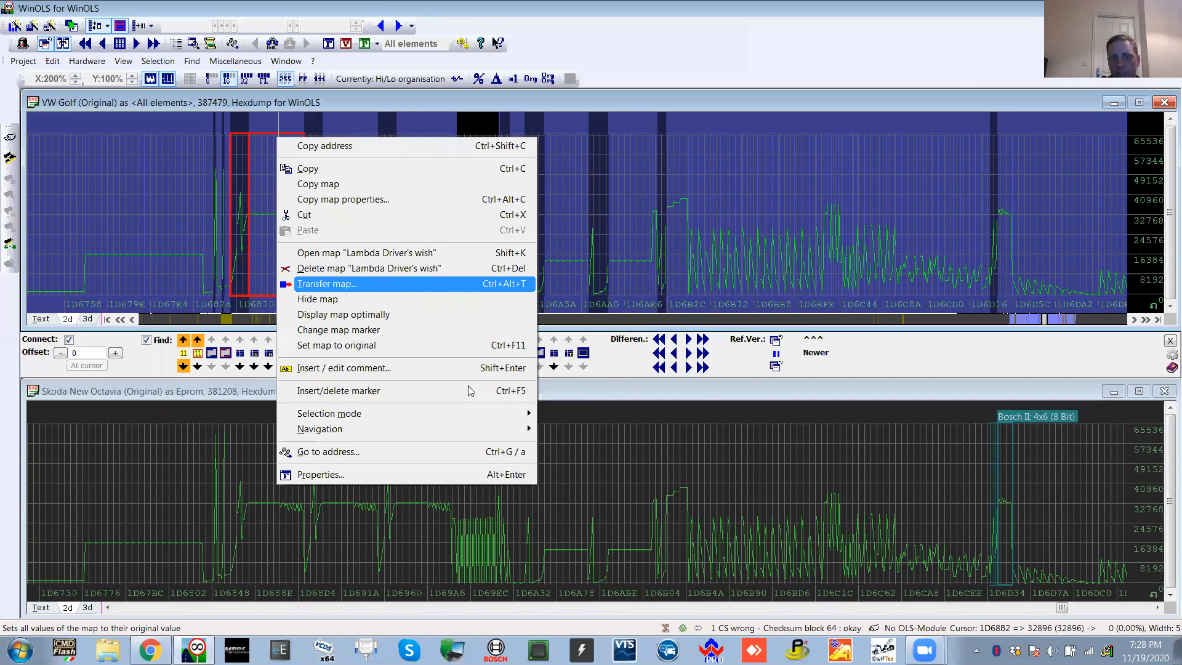
click(518, 283)
drag(542, 197, 703, 125)
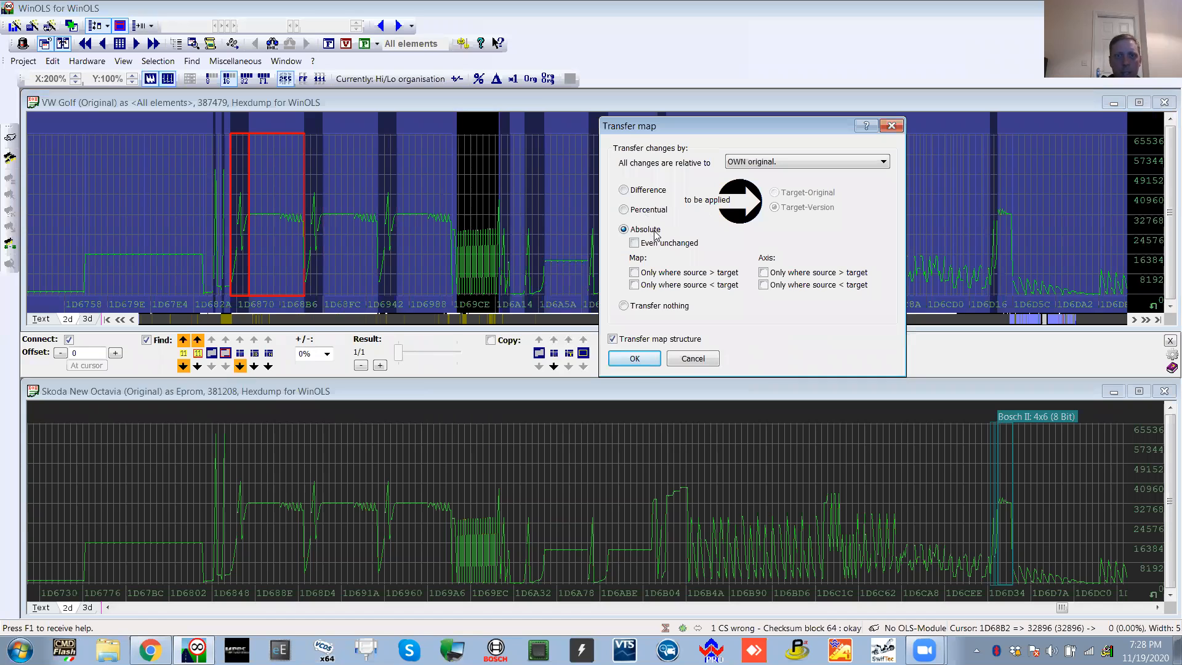
click(644, 310)
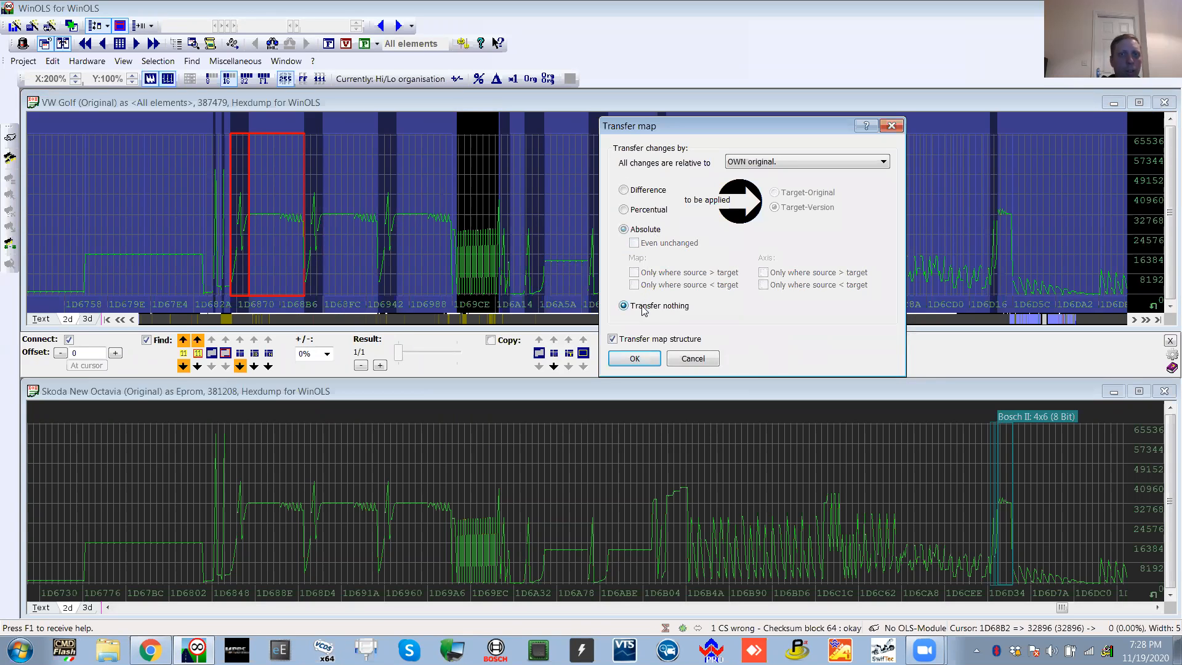
click(634, 359)
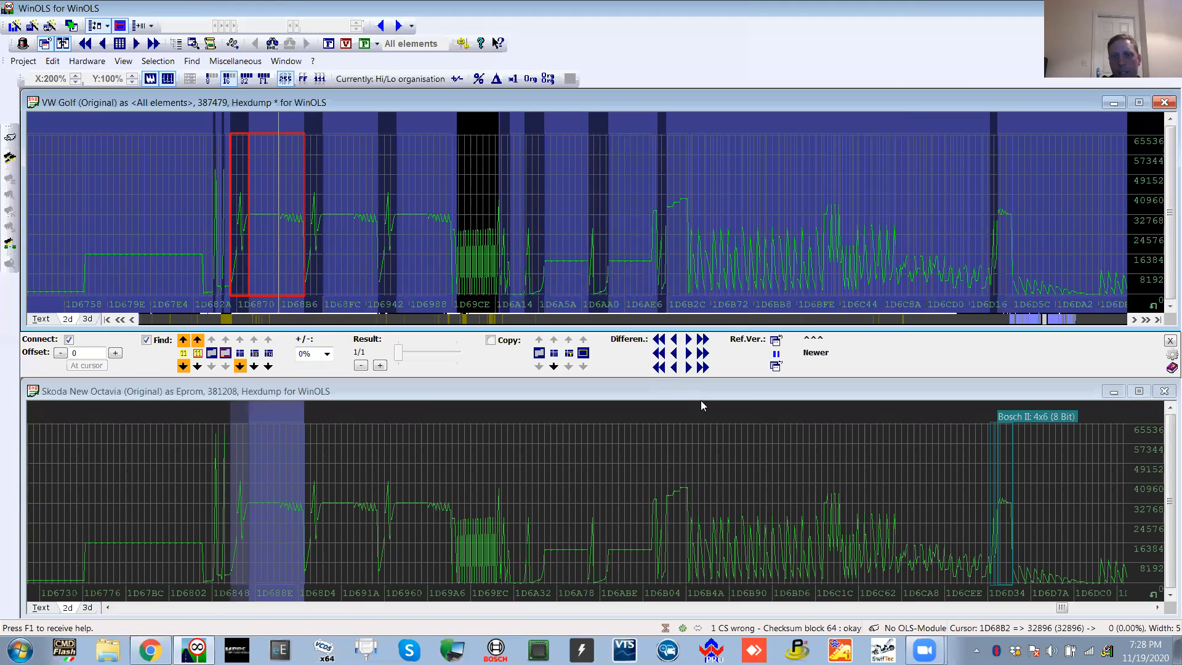
Open the transferred "Lambda Driver's wish" map in the Octavia project, enlarge its window and swap its axes
double_click(288, 471)
click(495, 459)
drag(520, 392, 537, 192)
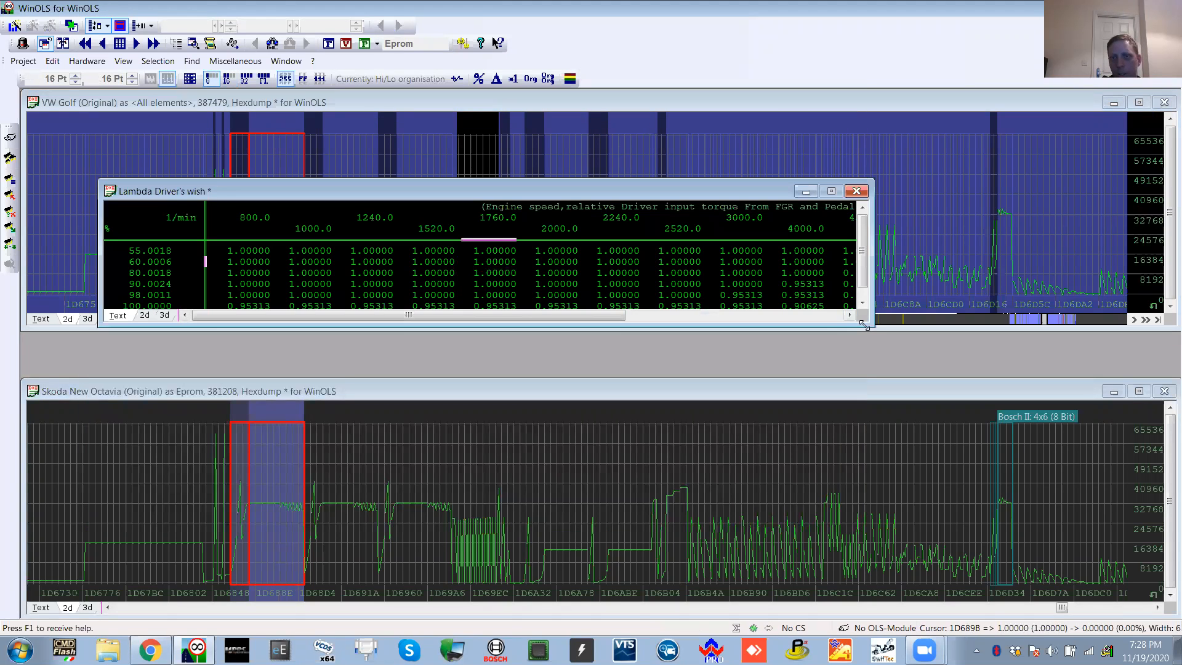
drag(865, 325, 1108, 501)
key(x)
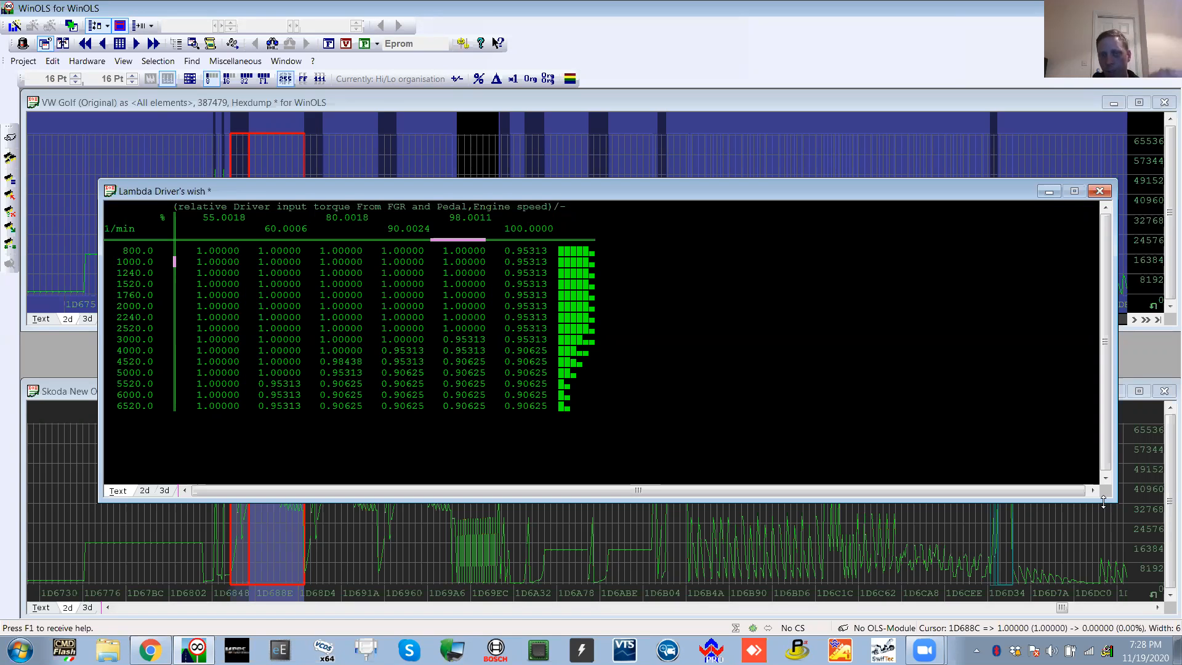
Close the map window and delete the transferred "Lambda Driver's wish" map from the Skoda New Octavia project
click(1100, 191)
right_click(258, 483)
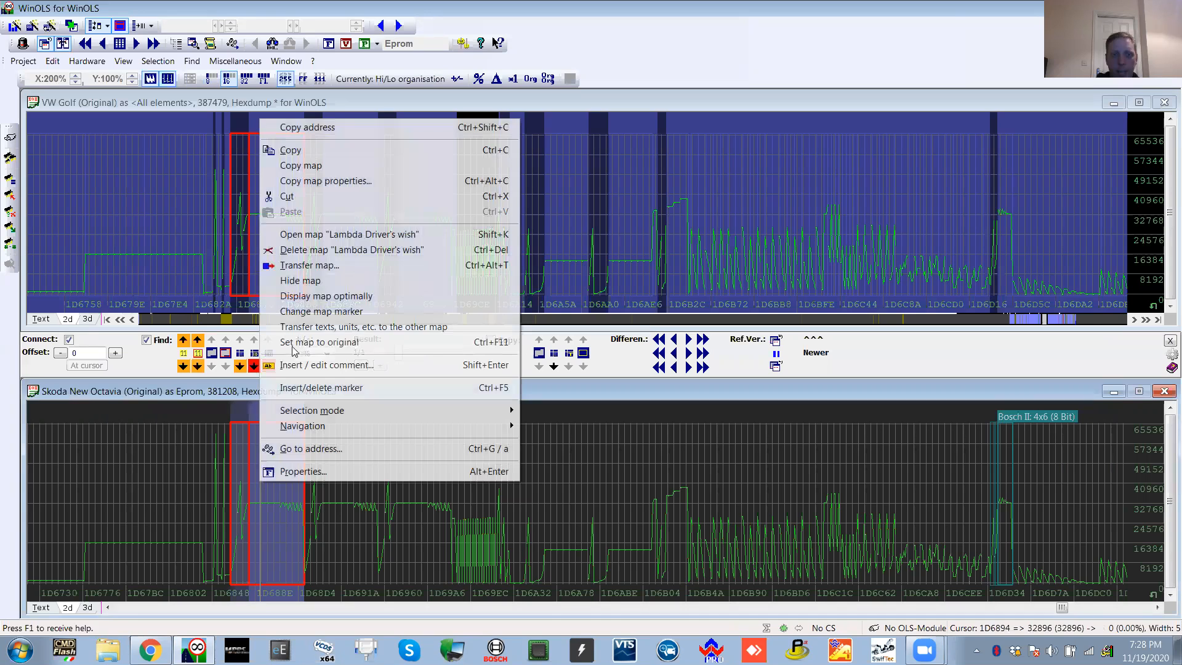
click(687, 537)
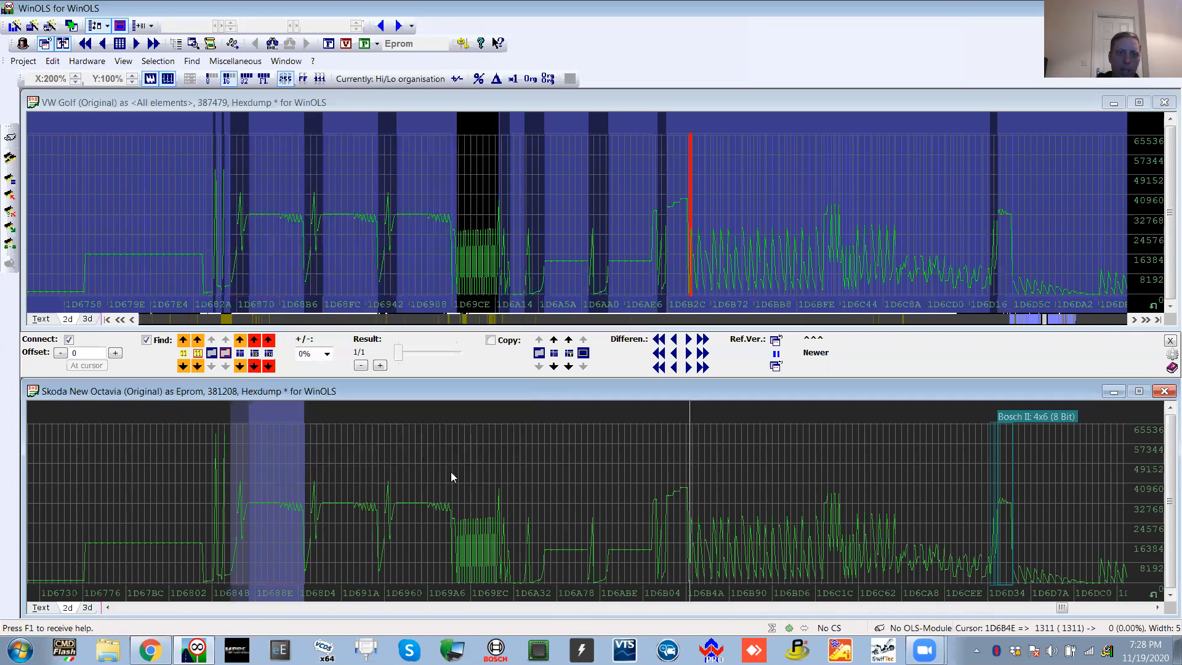
click(281, 444)
right_click(280, 442)
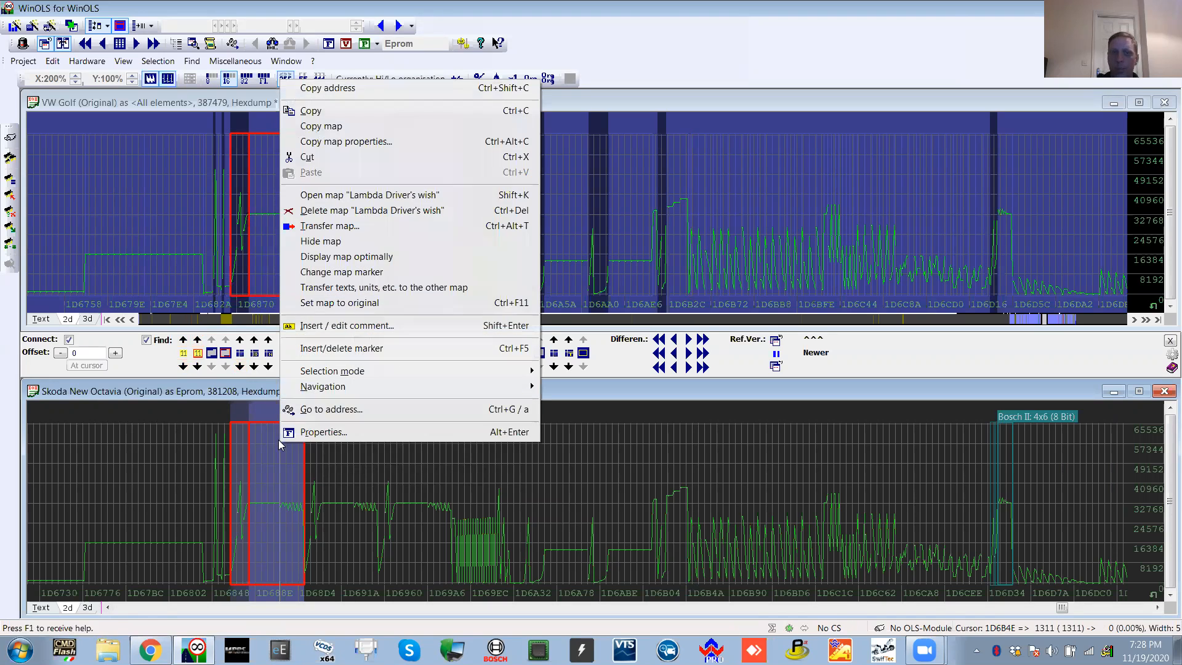
click(375, 211)
drag(471, 546, 474, 556)
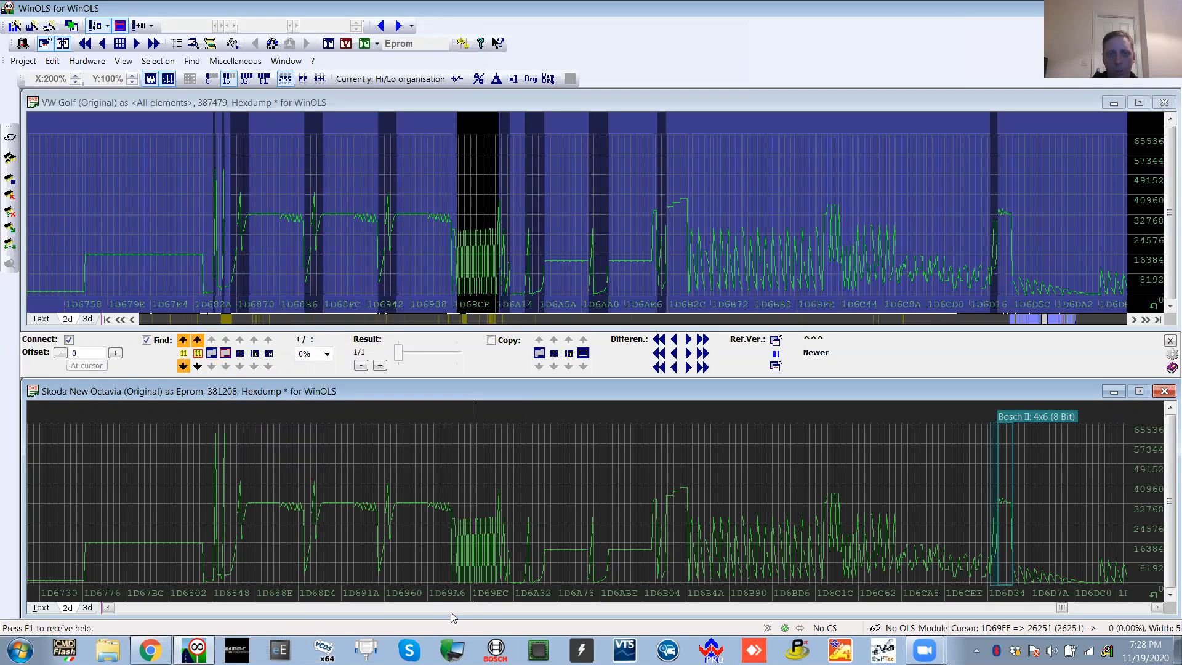
Compare the curves of the connected VW Golf and Octavia hexdumps at lower addresses, back to the area around 1C6132
scroll(449, 610, up, 10)
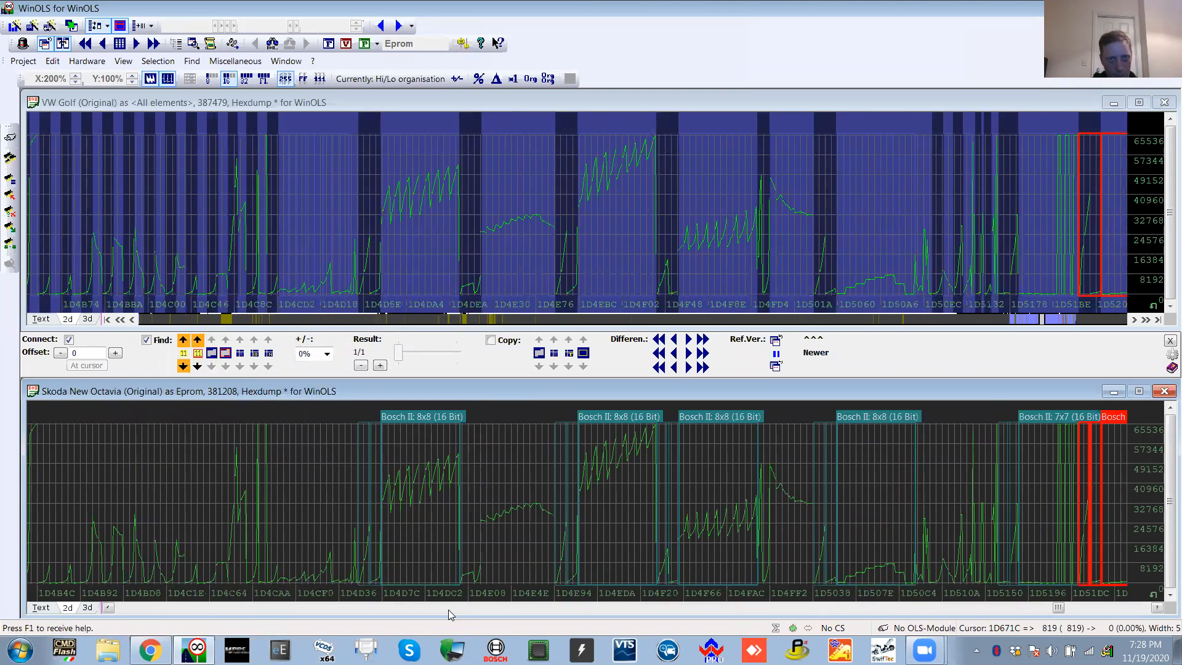
scroll(449, 610, up, 5)
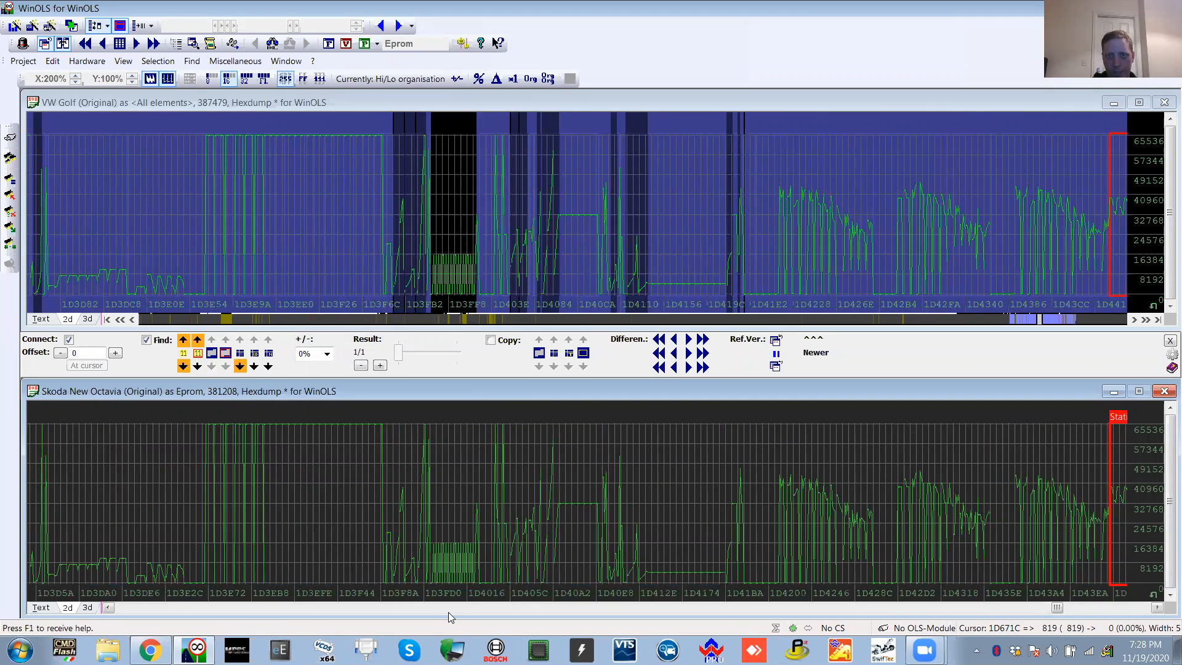
scroll(448, 612, up, 8)
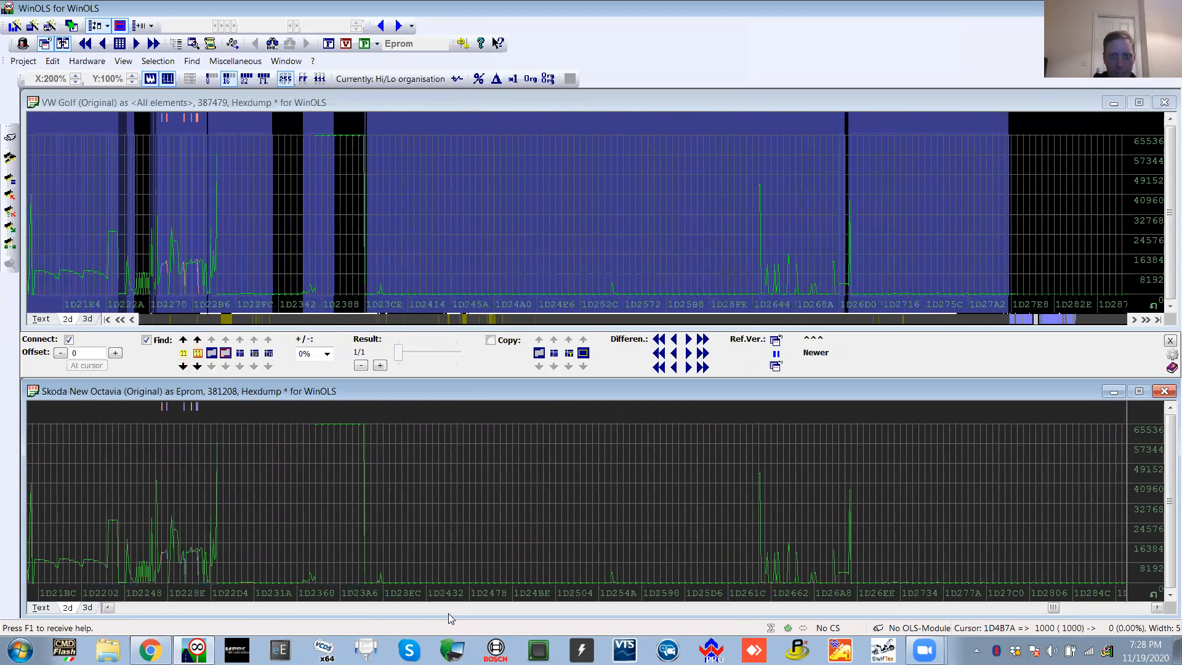
click(492, 533)
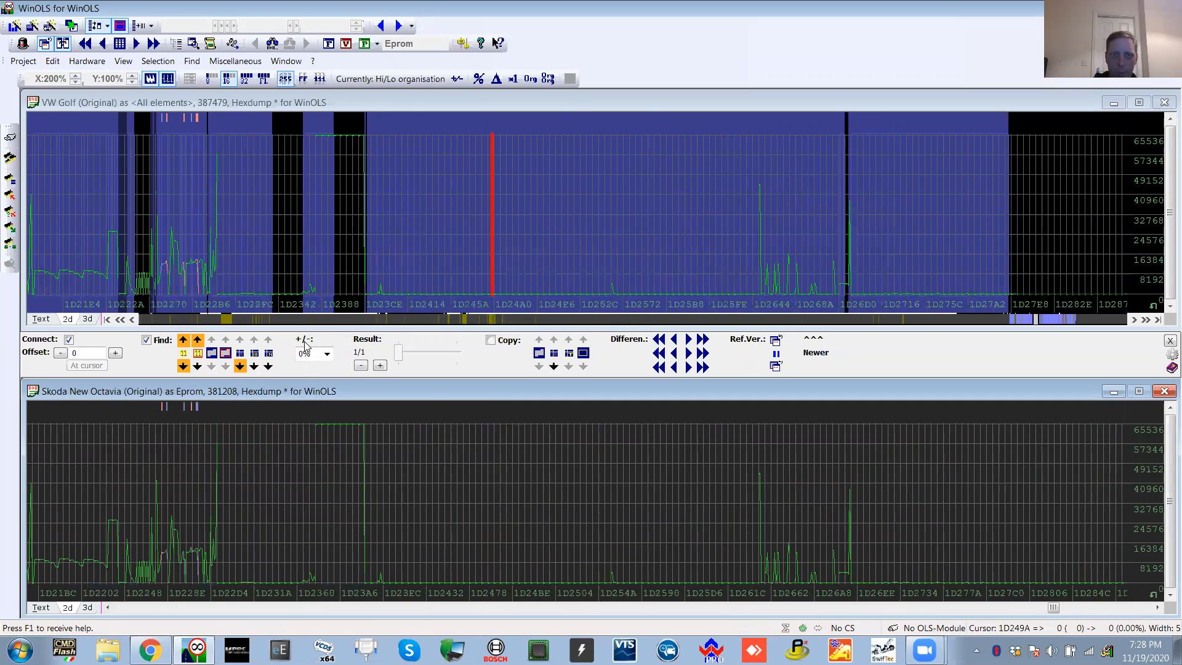
key(v)
key(v)
key(v)
key(v)
key(v)
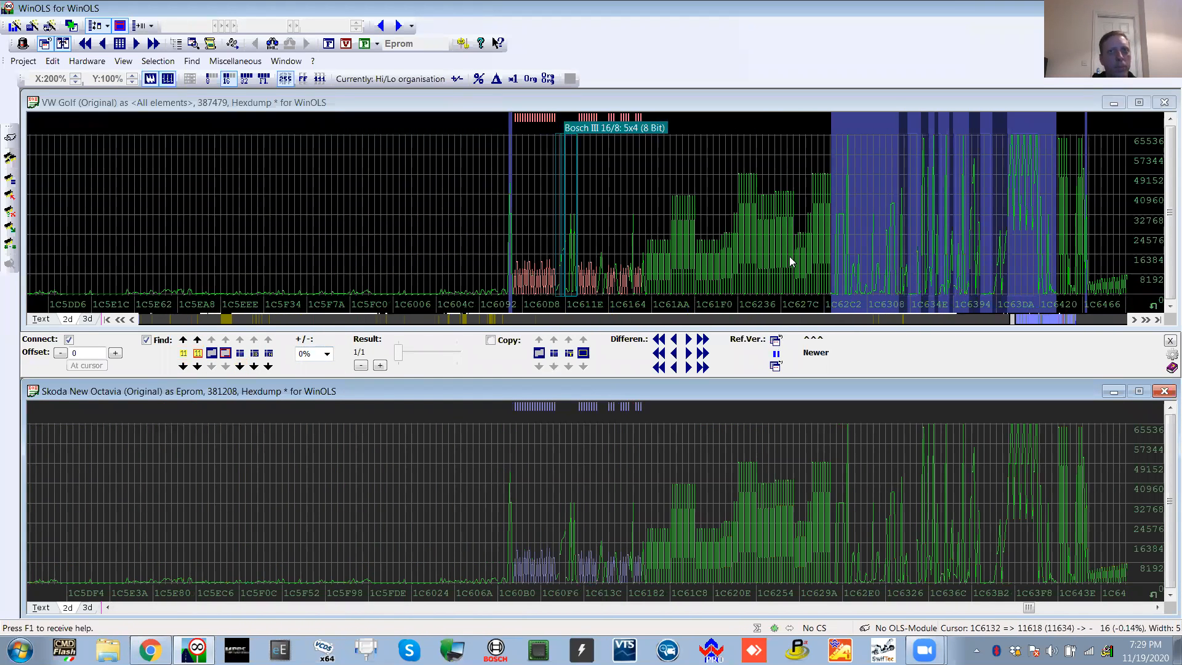
Disconnect the two hexdump windows and close both the Octavia and VW Golf projects without saving
click(1170, 340)
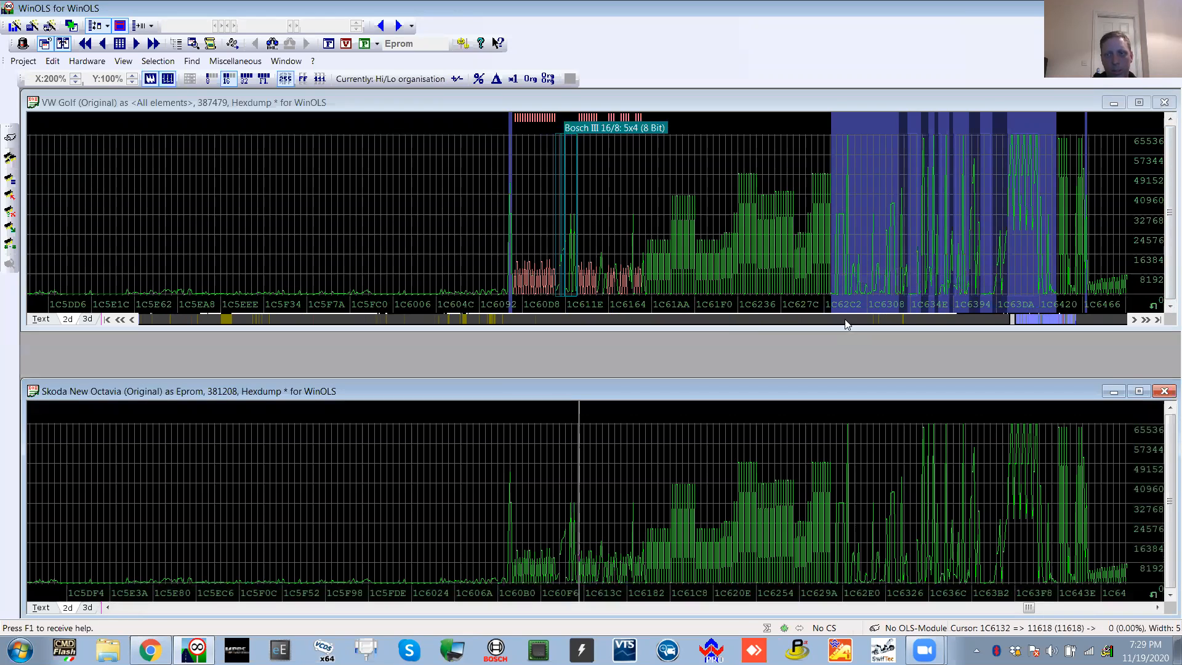
click(754, 220)
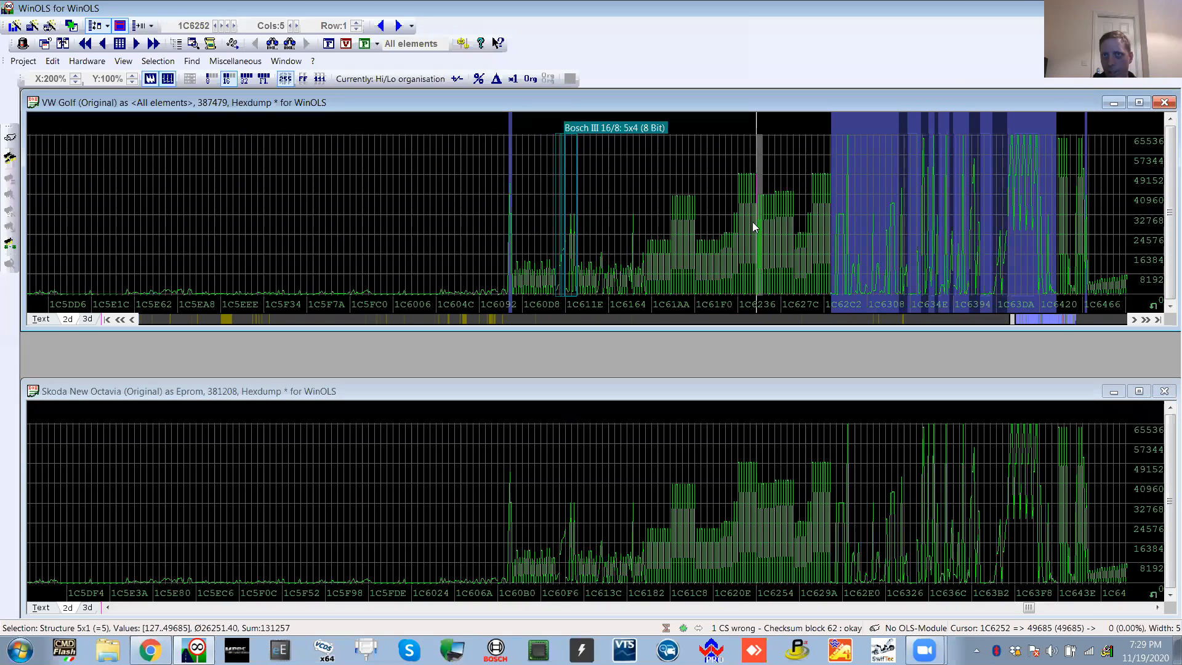
click(746, 218)
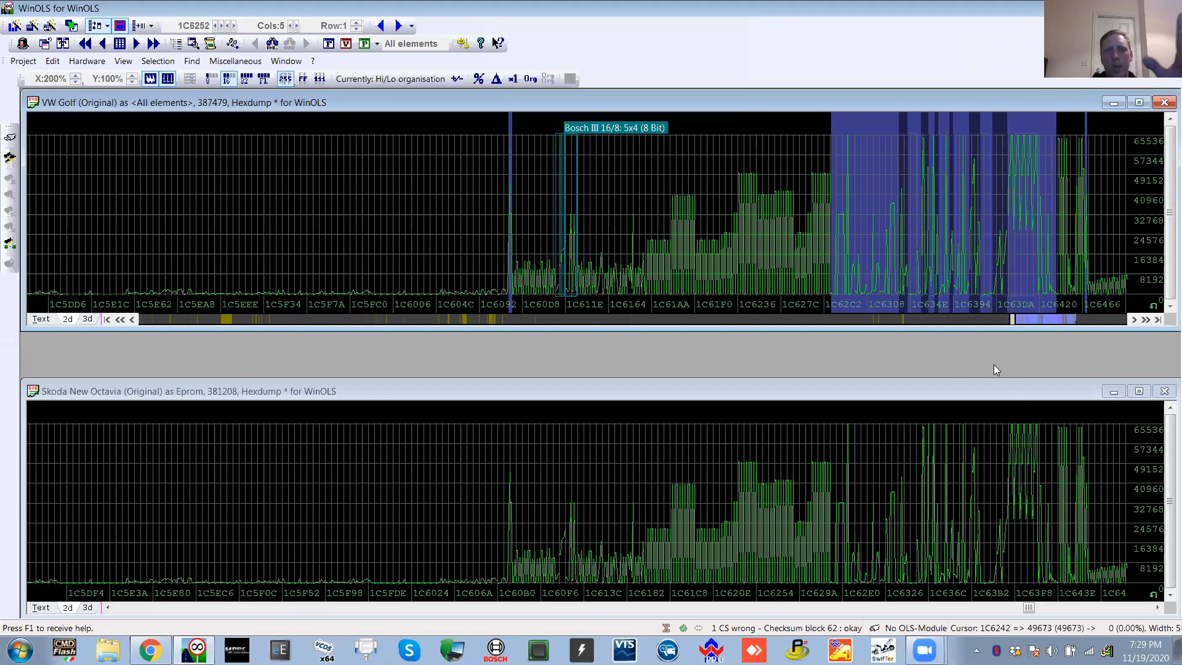
click(1164, 391)
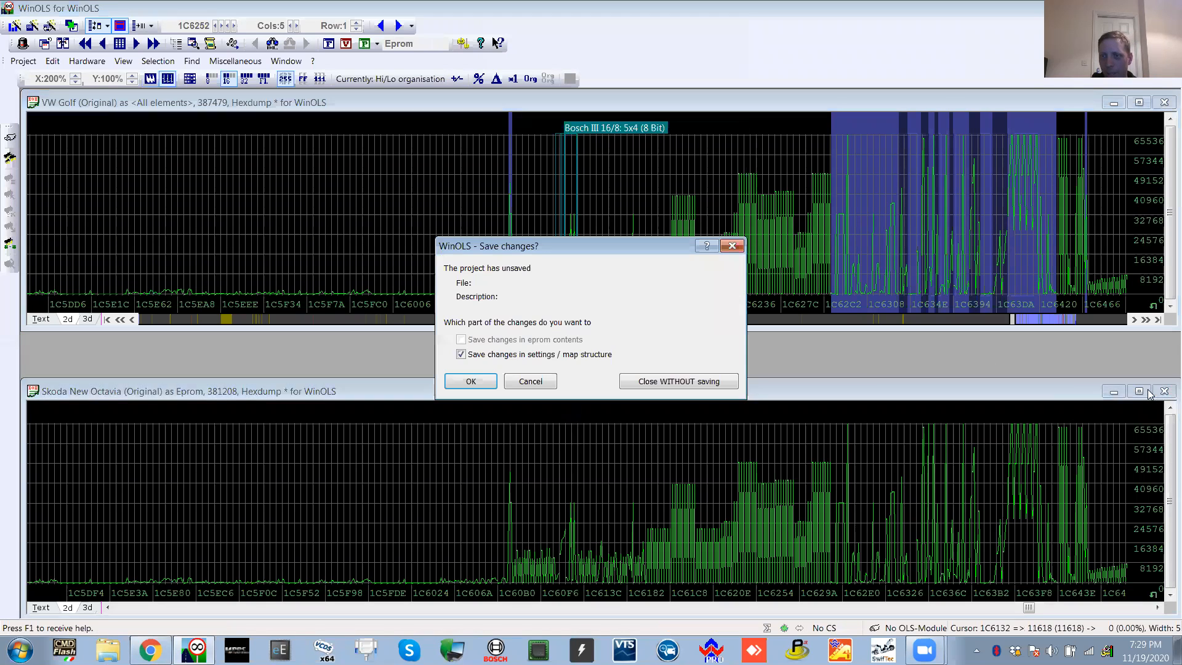
click(634, 381)
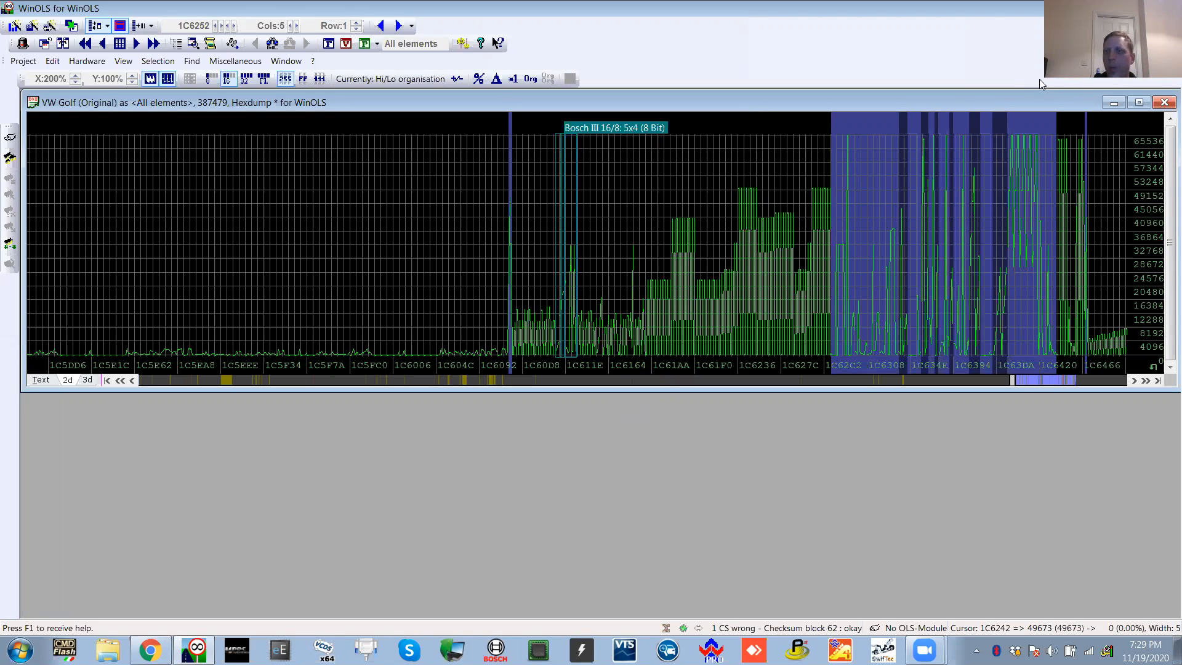
click(1164, 102)
click(685, 383)
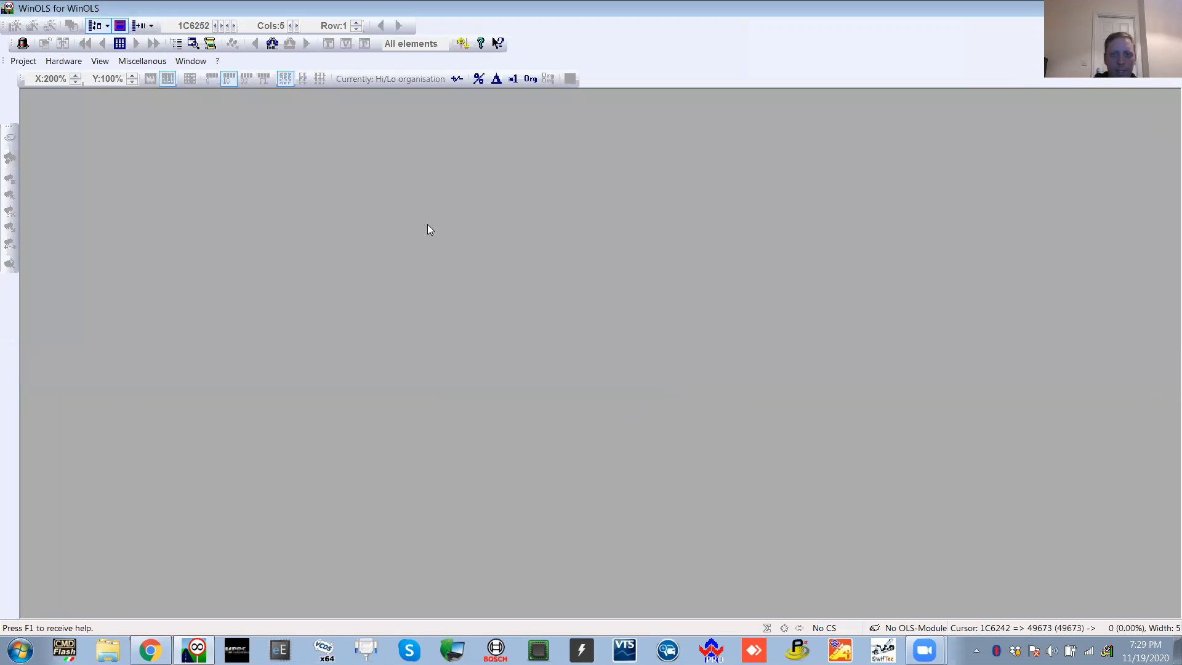
Filter the project list by "pcr2.1" and open the Original version of the Audi 1.6TDI - 90 project with 12527 maps
click(24, 61)
click(39, 93)
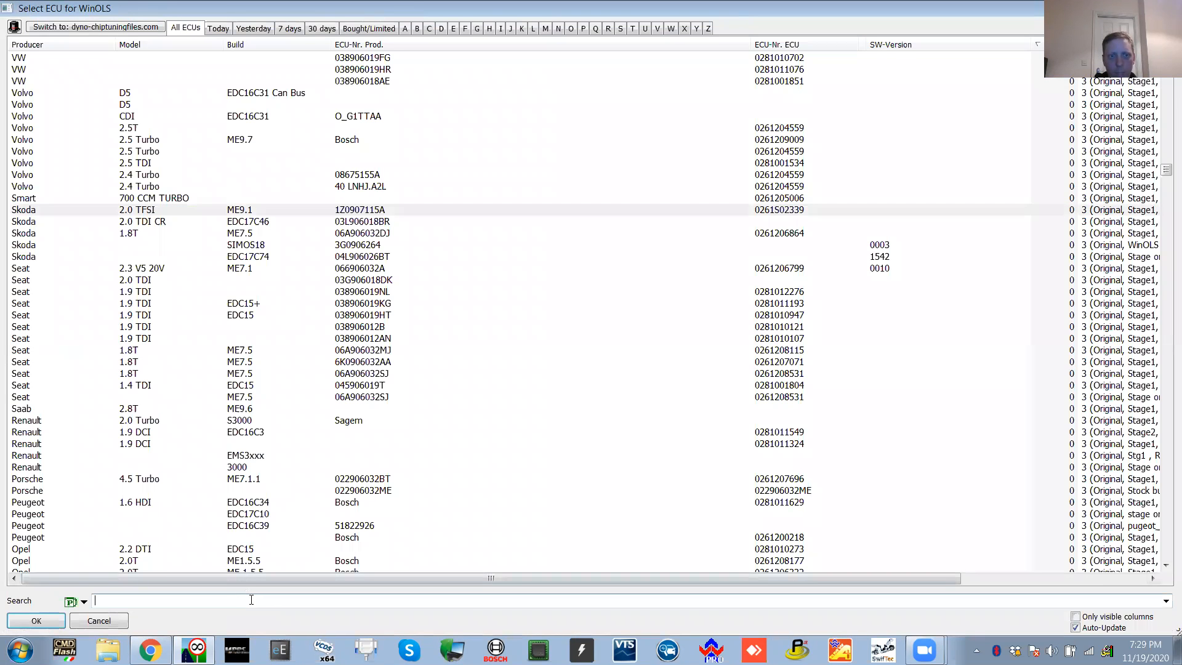
text(pcr21)
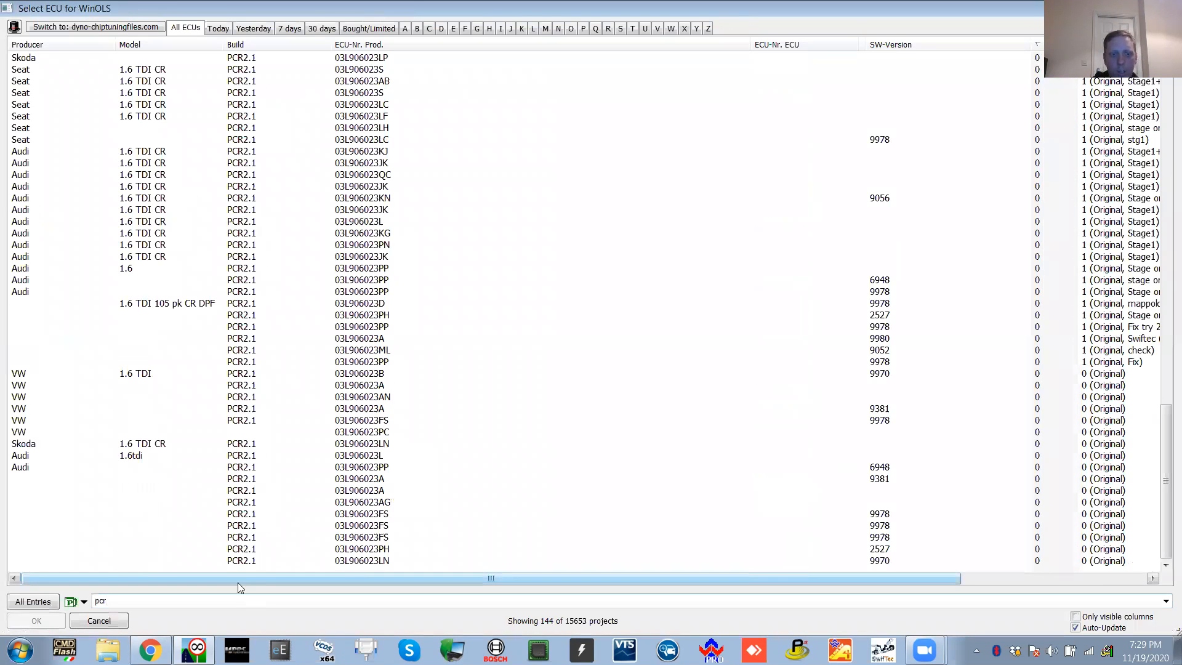
key(BackSpace)
text(.1)
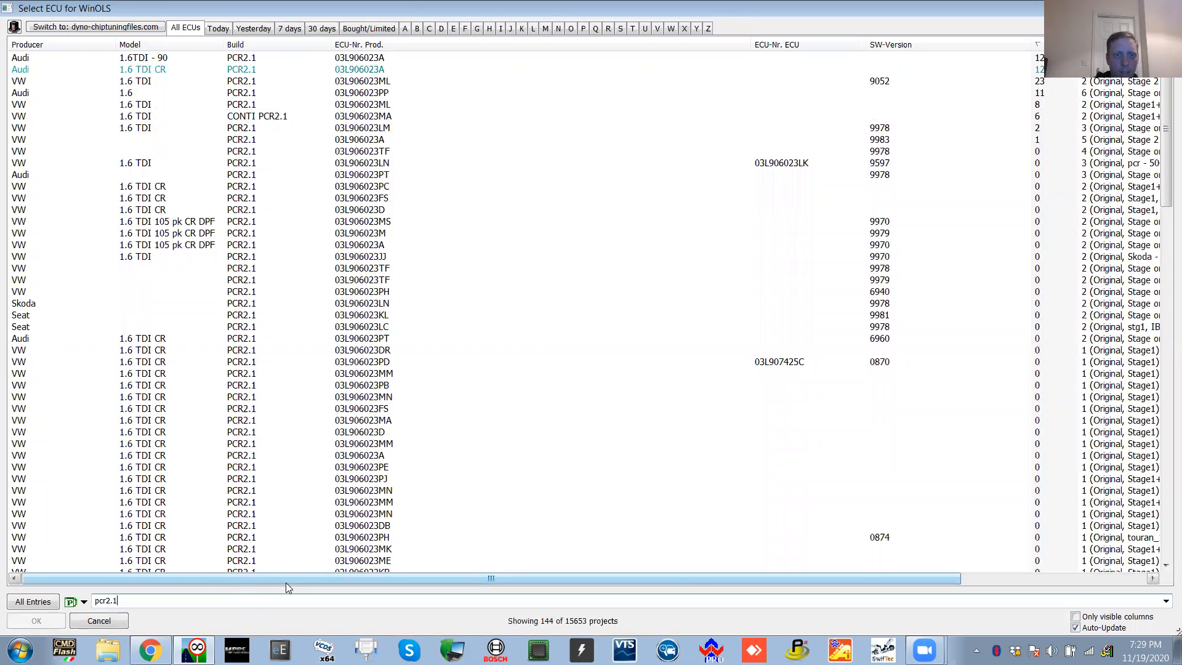
drag(285, 583, 692, 579)
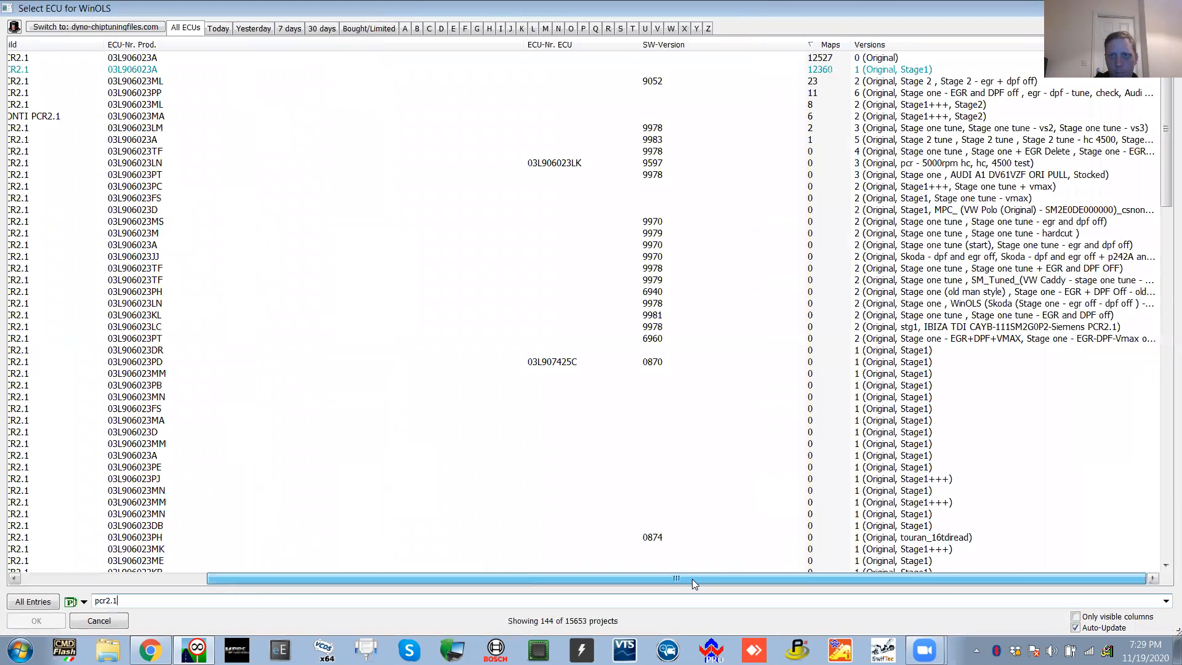
double_click(831, 59)
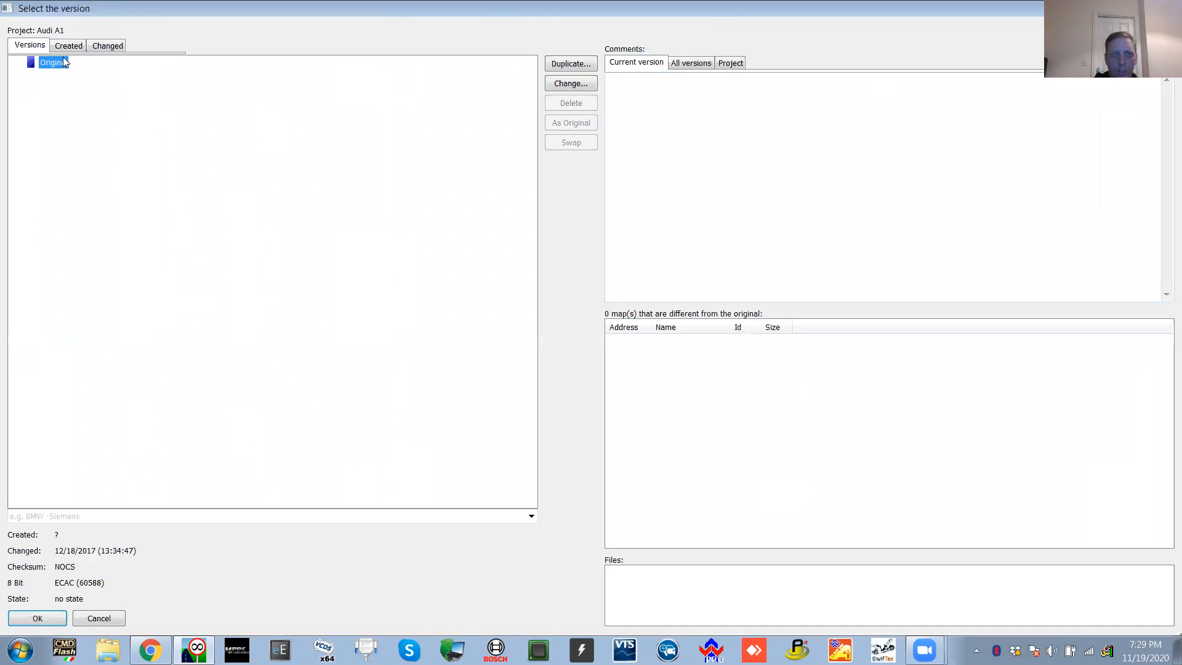
key(Return)
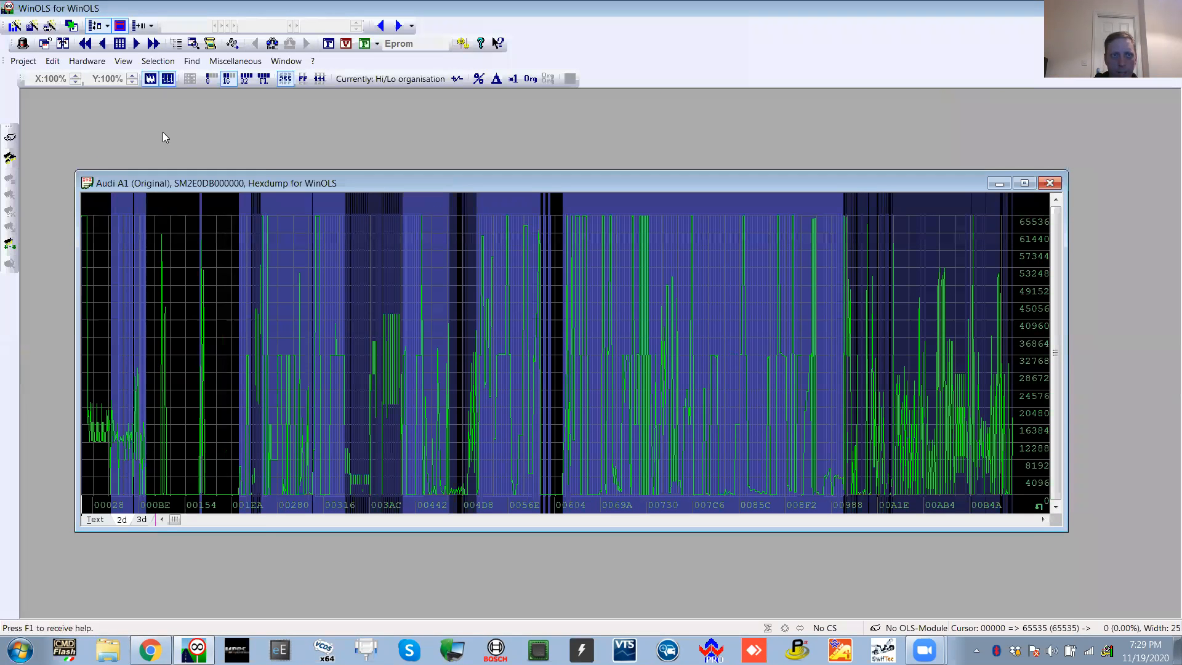
Search for projects similar to the Audi A1 file and clear the text filter from the results list
click(23, 61)
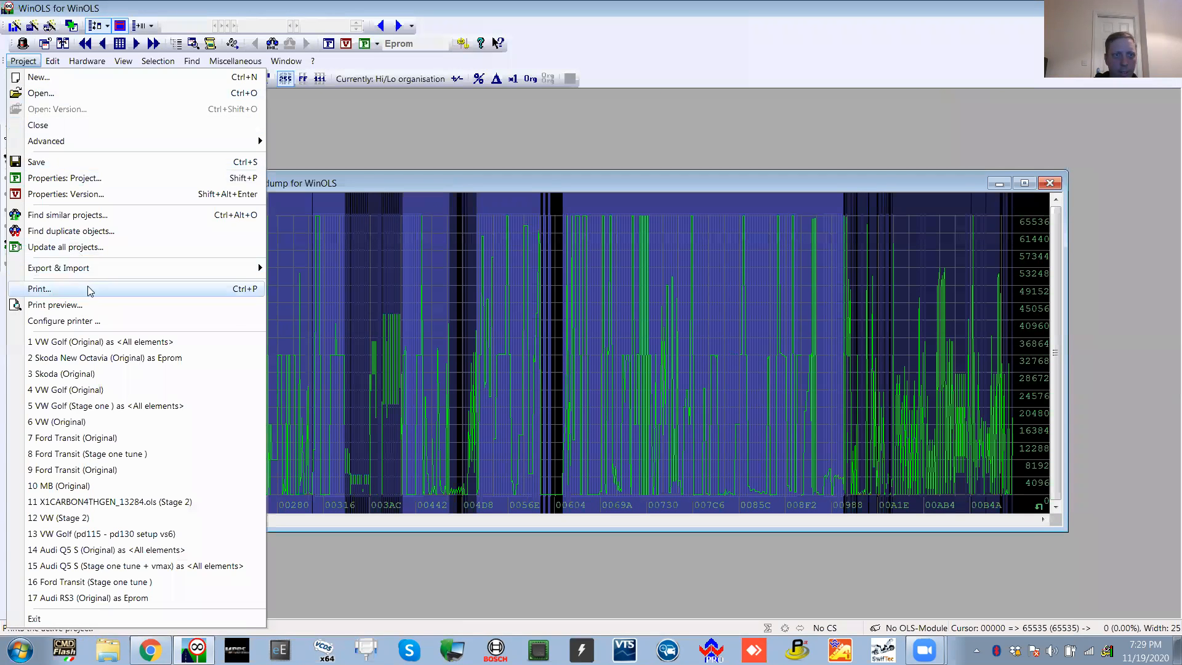
click(100, 216)
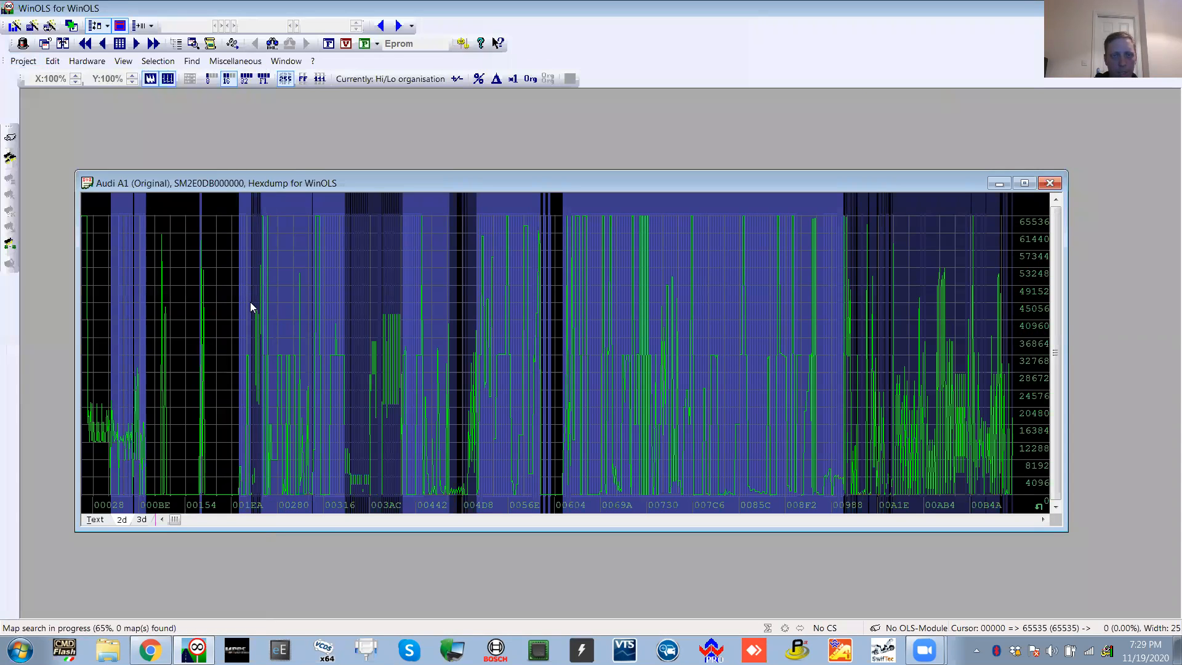
key(BackSpace)
key(BackSpace)
key(BackSpace)
key(BackSpace)
key(BackSpace)
key(BackSpace)
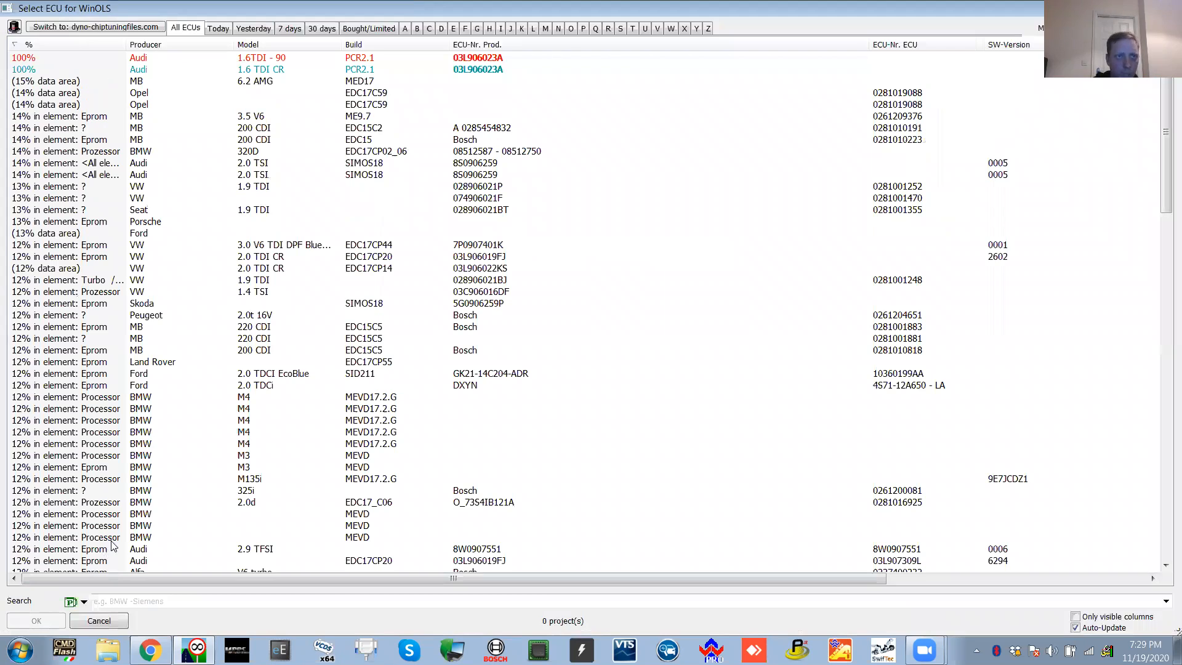
Look through the match percentages of the similar projects and close the list without opening any
click(352, 82)
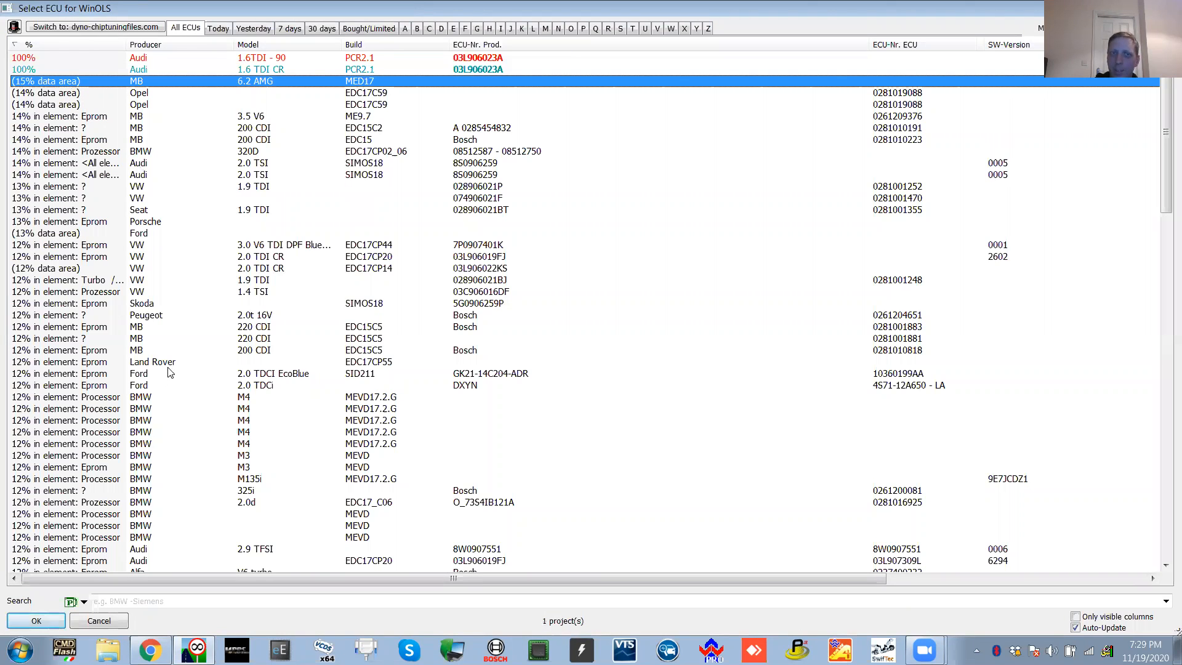
drag(195, 581, 109, 583)
click(110, 579)
scroll(123, 394, down, 11)
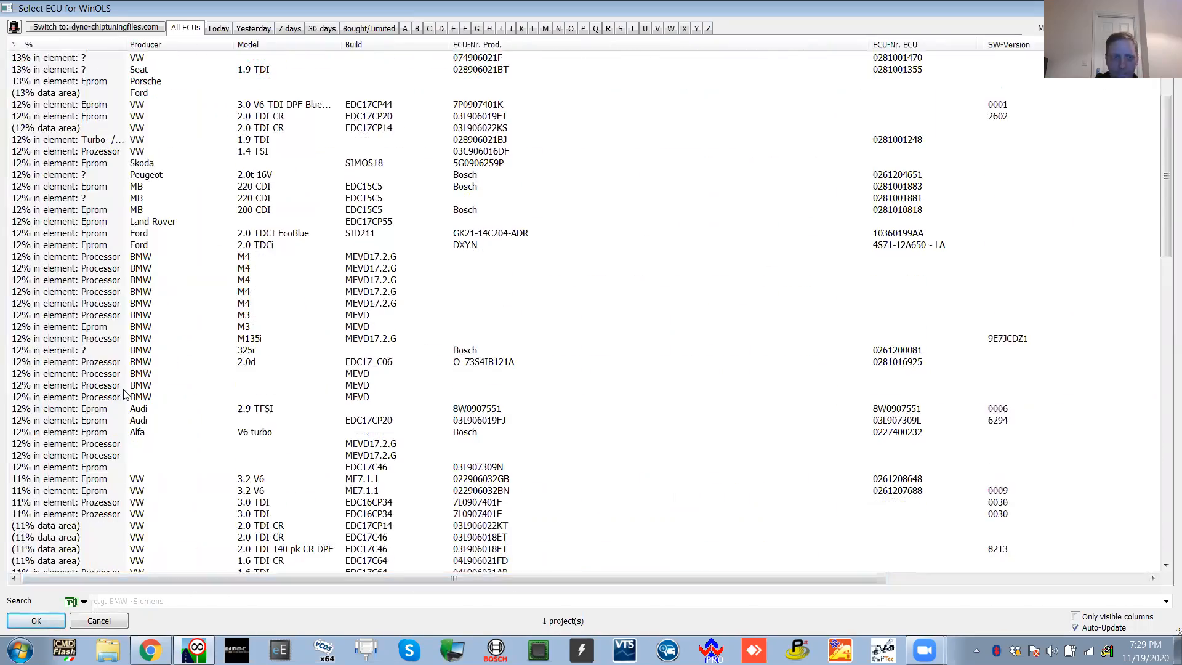
scroll(126, 394, up, 11)
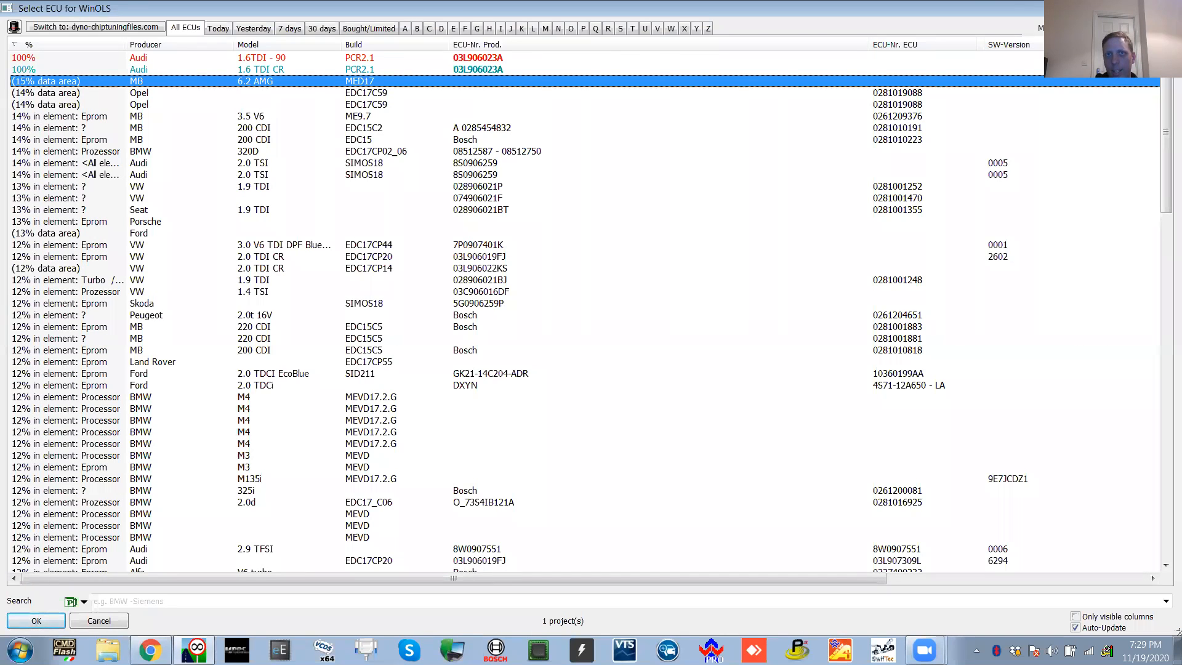
click(1167, 8)
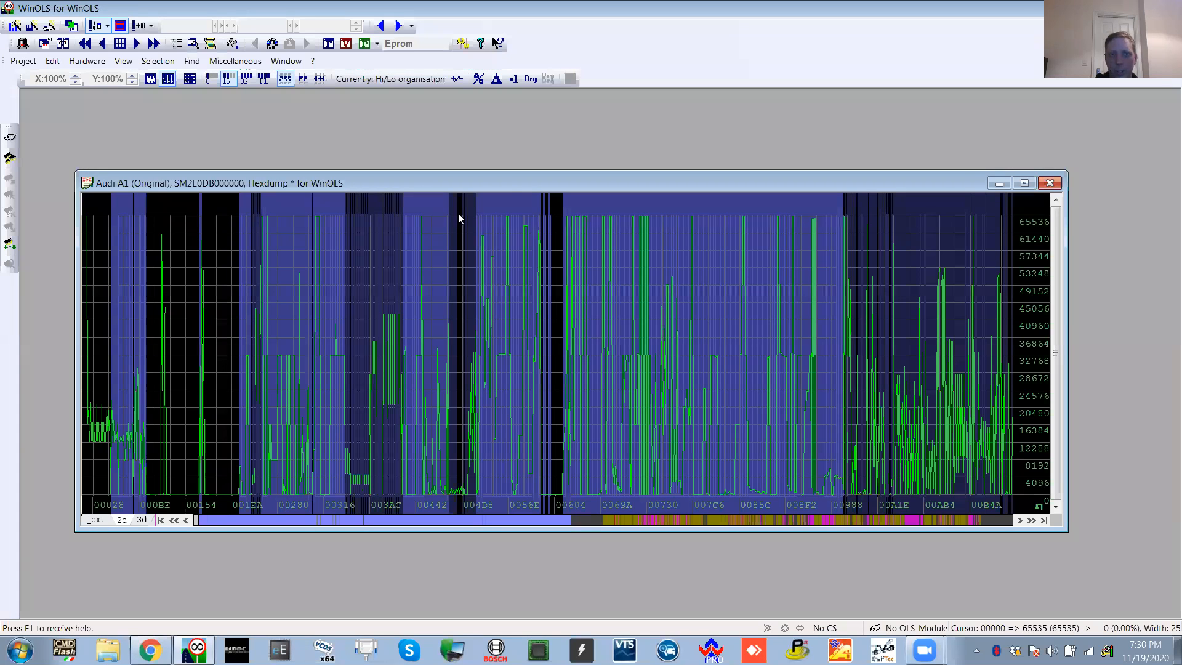
Move the Audi A1 hexdump window higher in the workspace and close the project without saving
drag(505, 183, 505, 123)
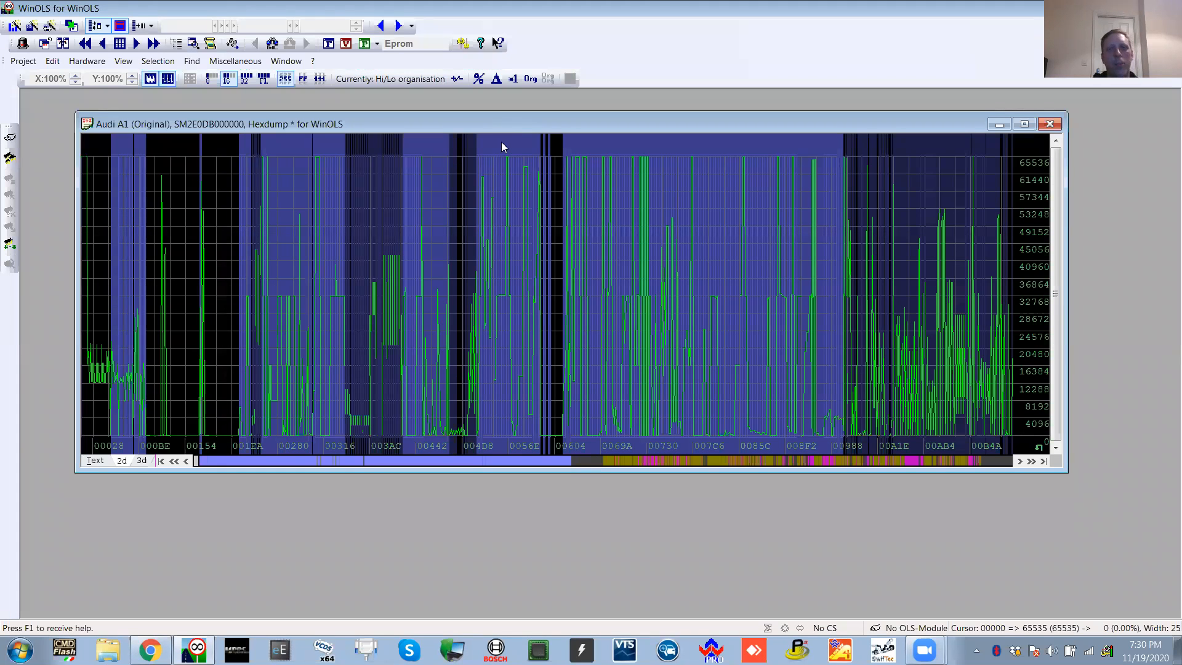
click(598, 185)
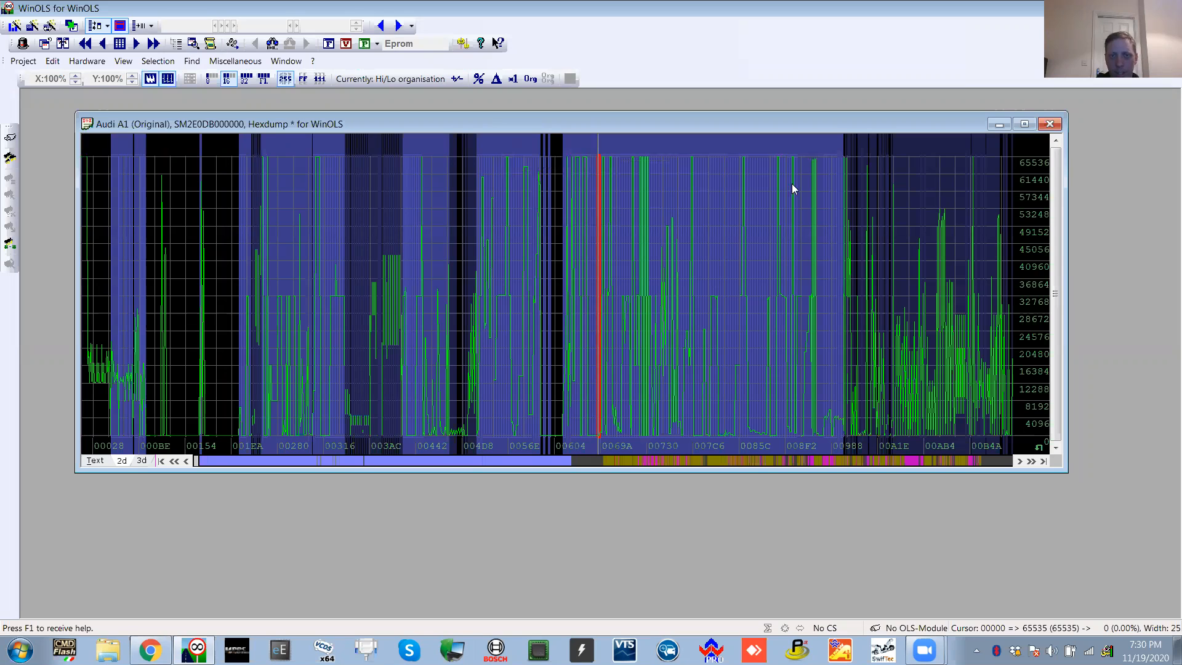
click(1050, 124)
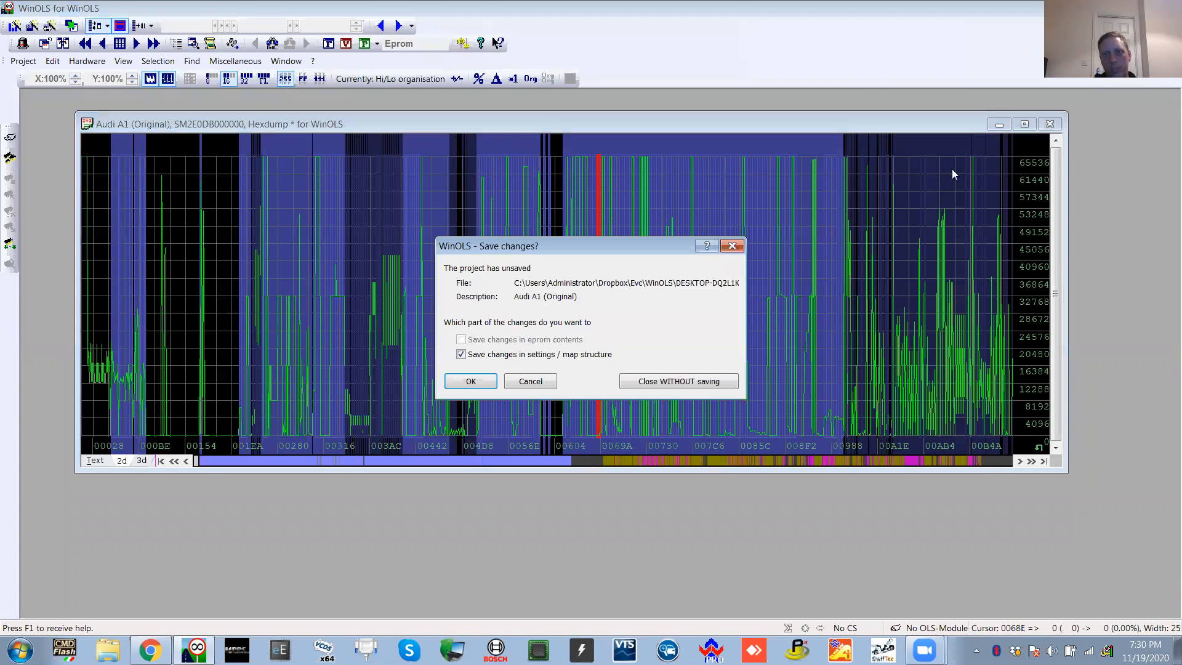
click(665, 381)
Reopen the recent project "VW Golf (Original)" with hexdump 386464 and reposition its window higher in the workspace
click(23, 61)
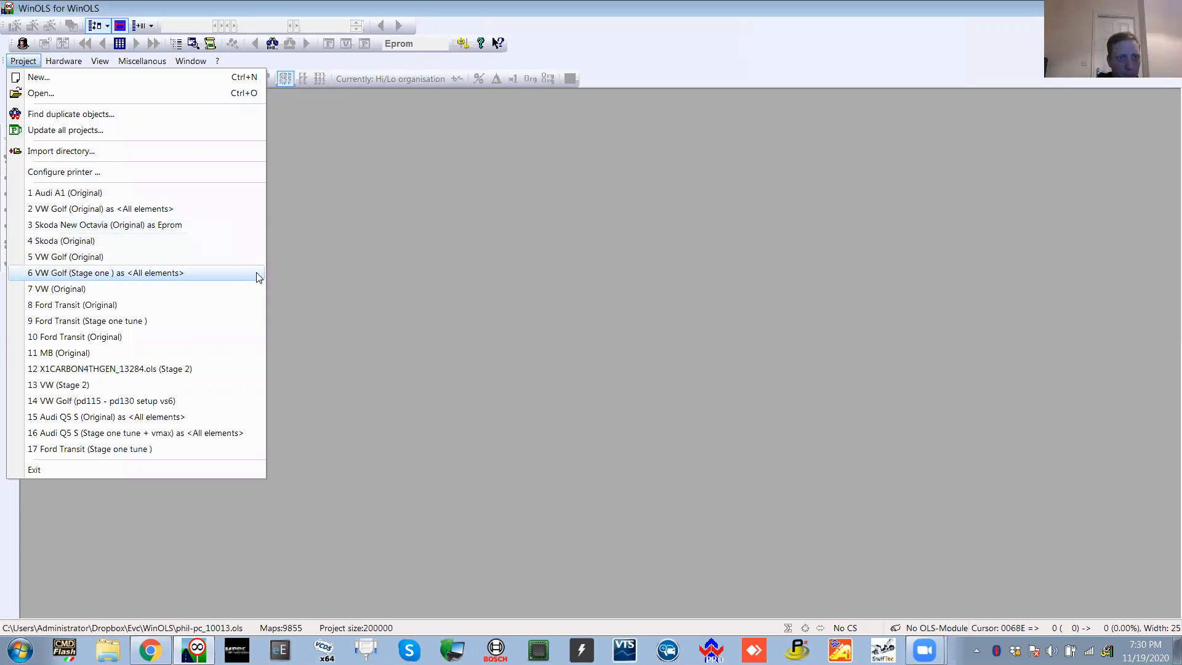
click(227, 256)
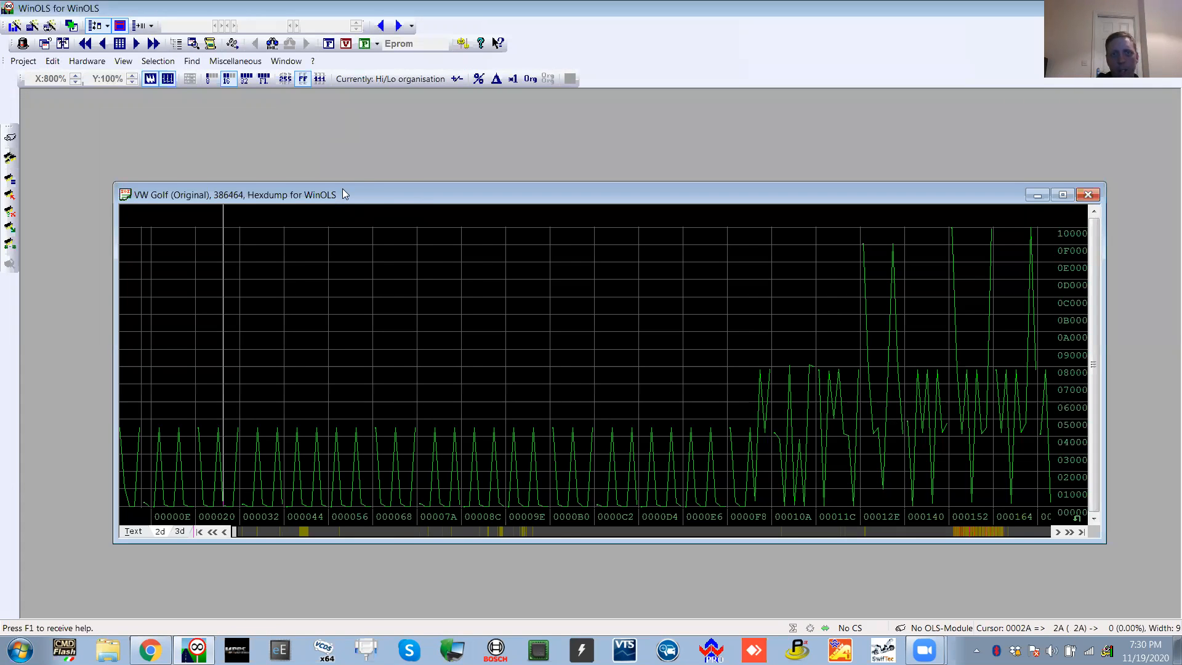
drag(360, 195, 336, 158)
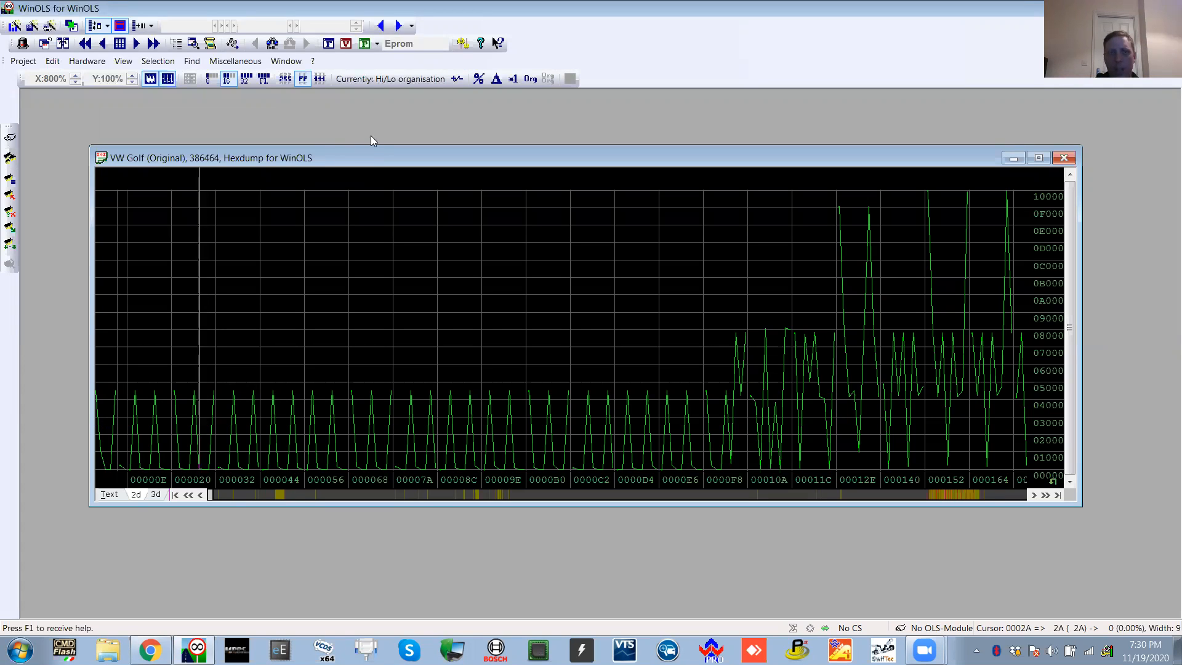
drag(342, 162, 313, 145)
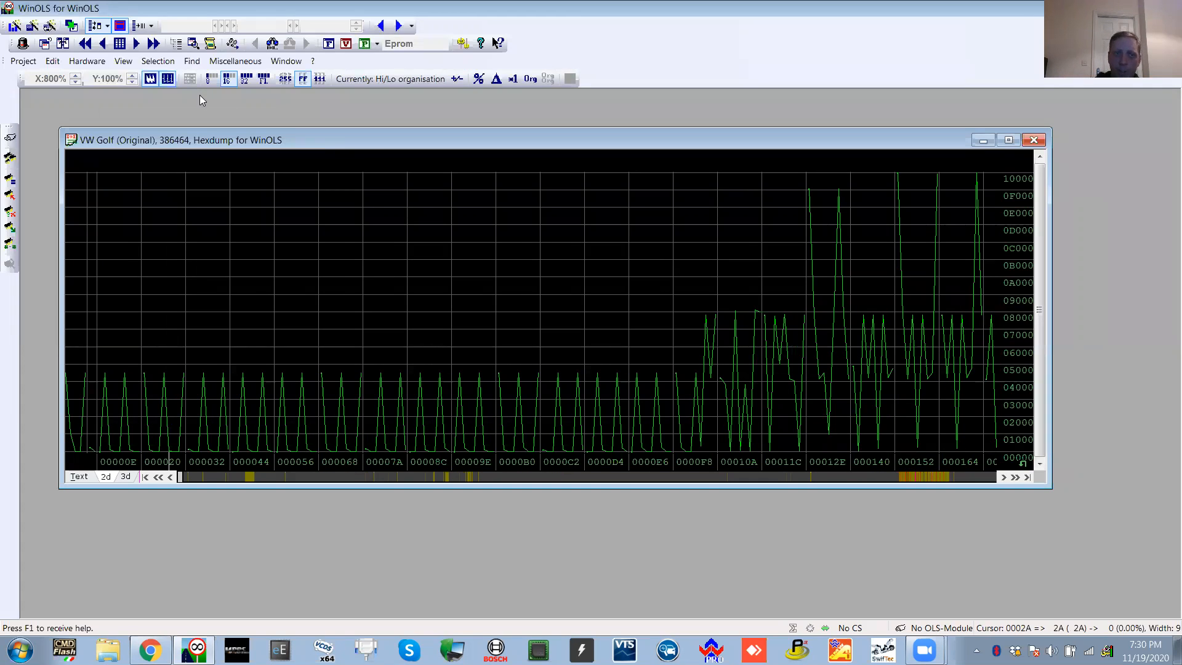
Look up the solutions from B C Consulting for the VW Golf (Original) file and accept the VIN requirement notice
click(215, 60)
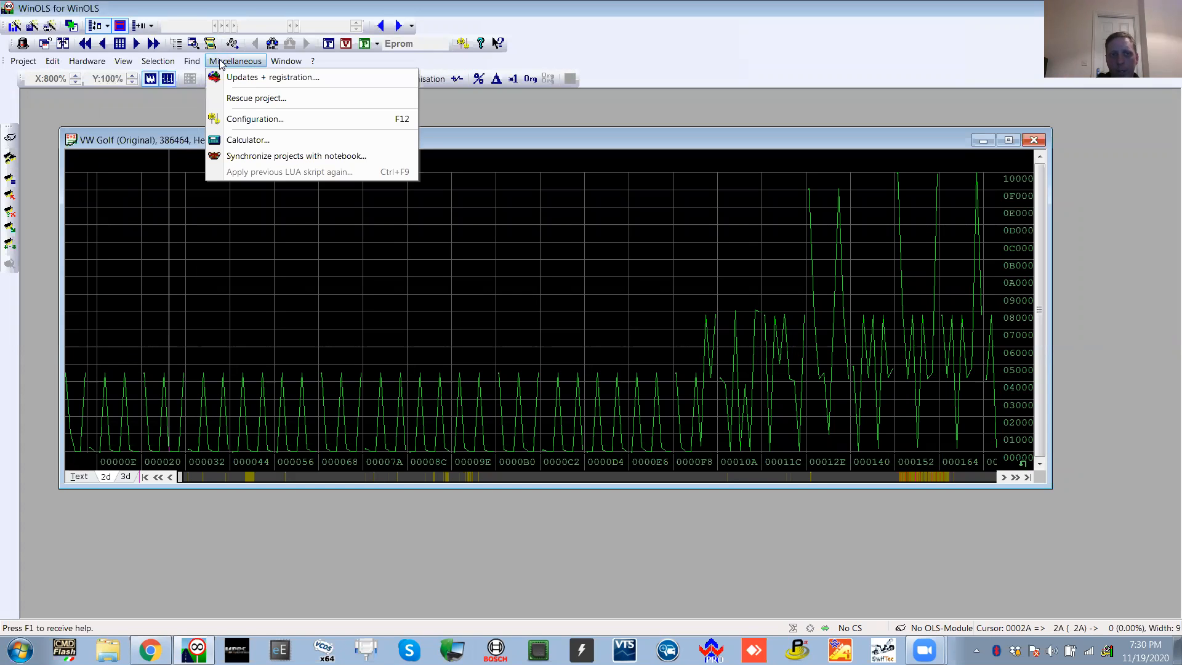
mouse_move(192, 61)
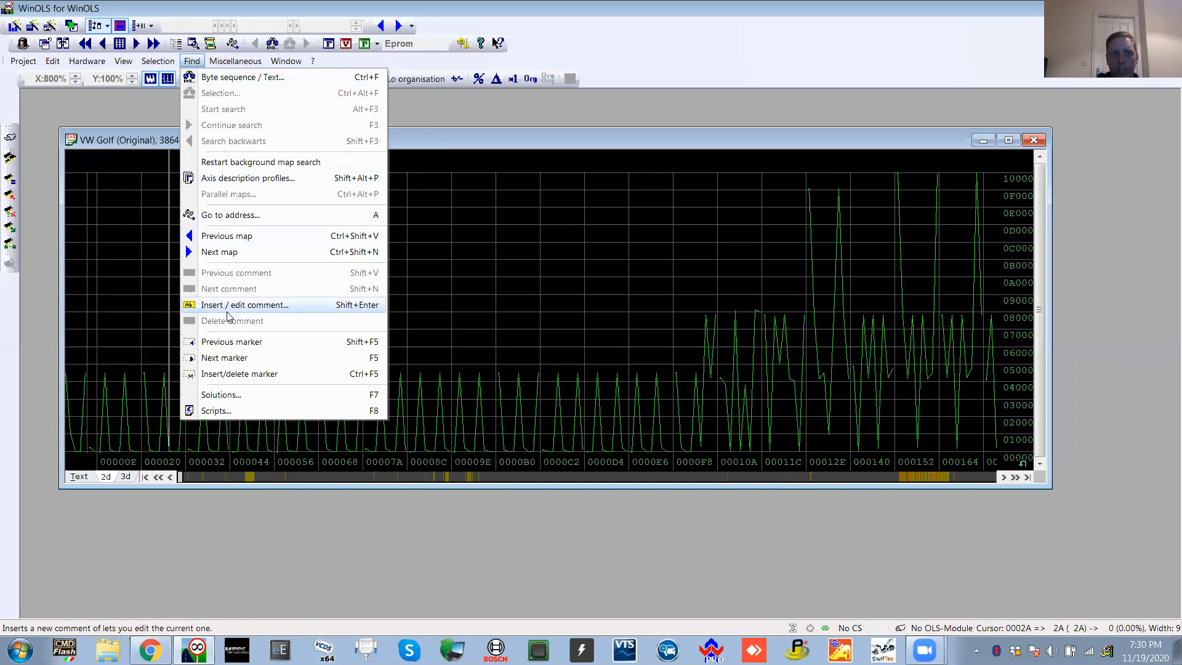
click(261, 395)
click(576, 379)
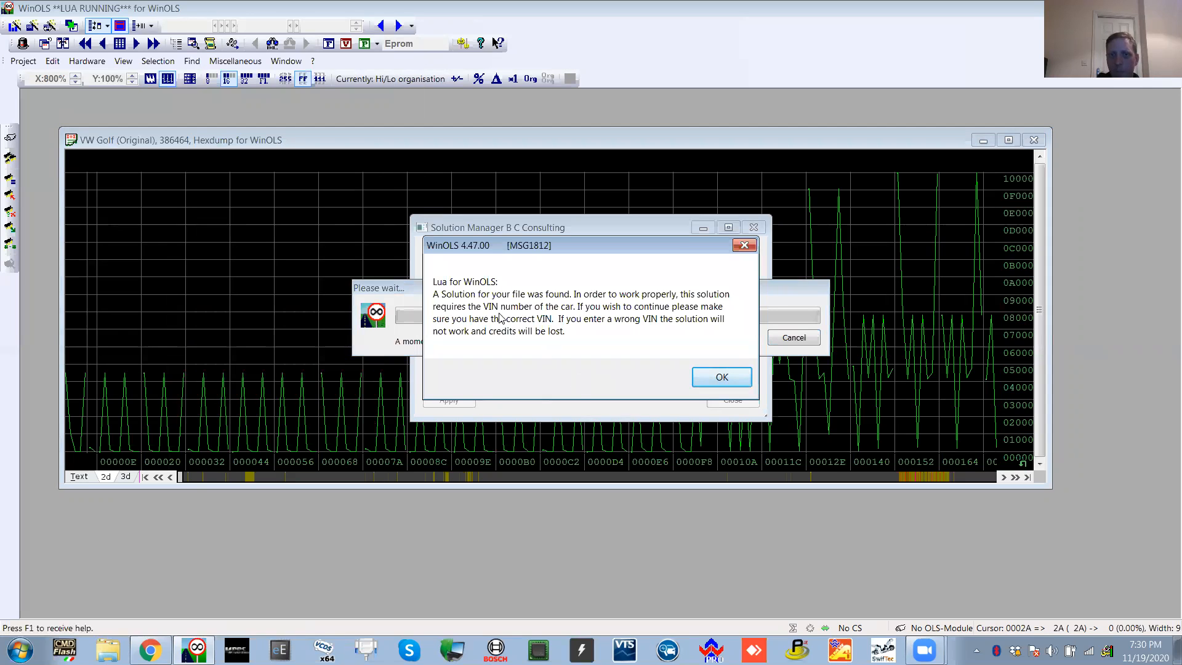
click(718, 379)
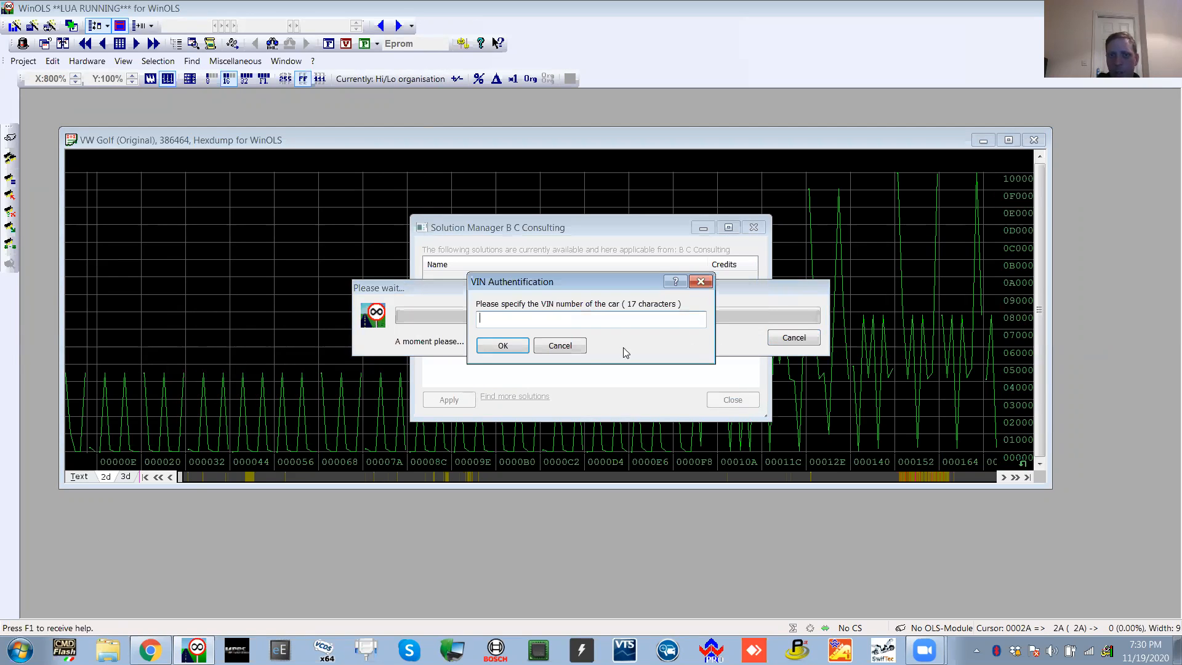
Fill in the VIN authentication with a 17-character placeholder to list the applicable solutions
text(ghgh)
key(Return)
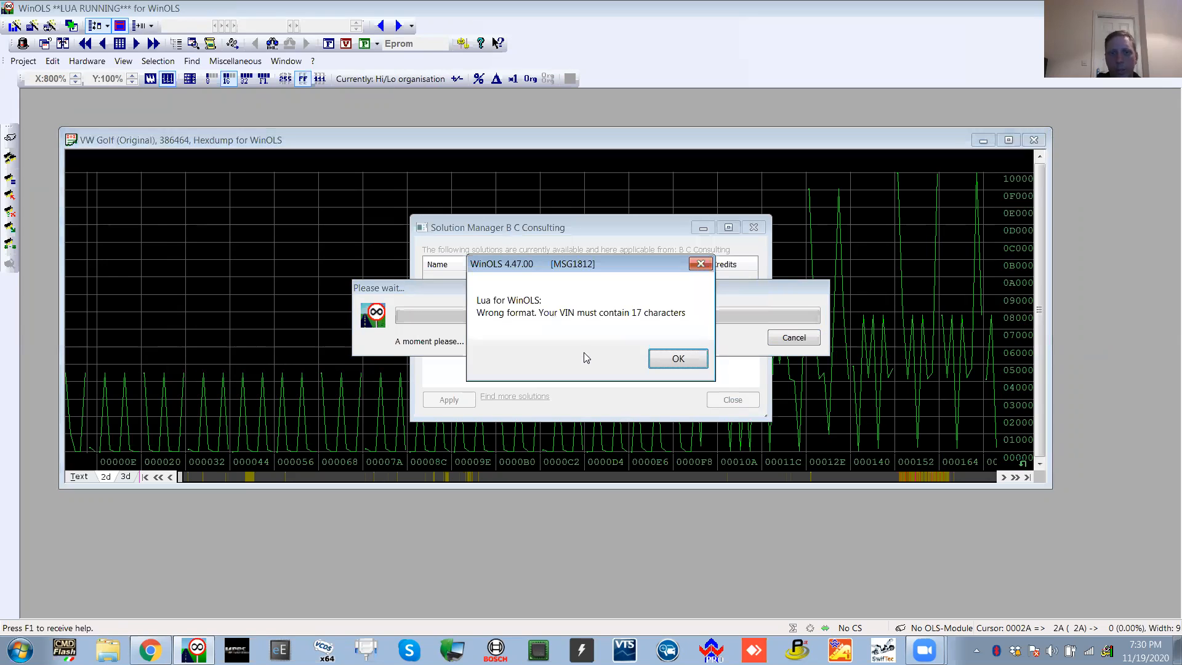
key(Return)
text(hhssg)
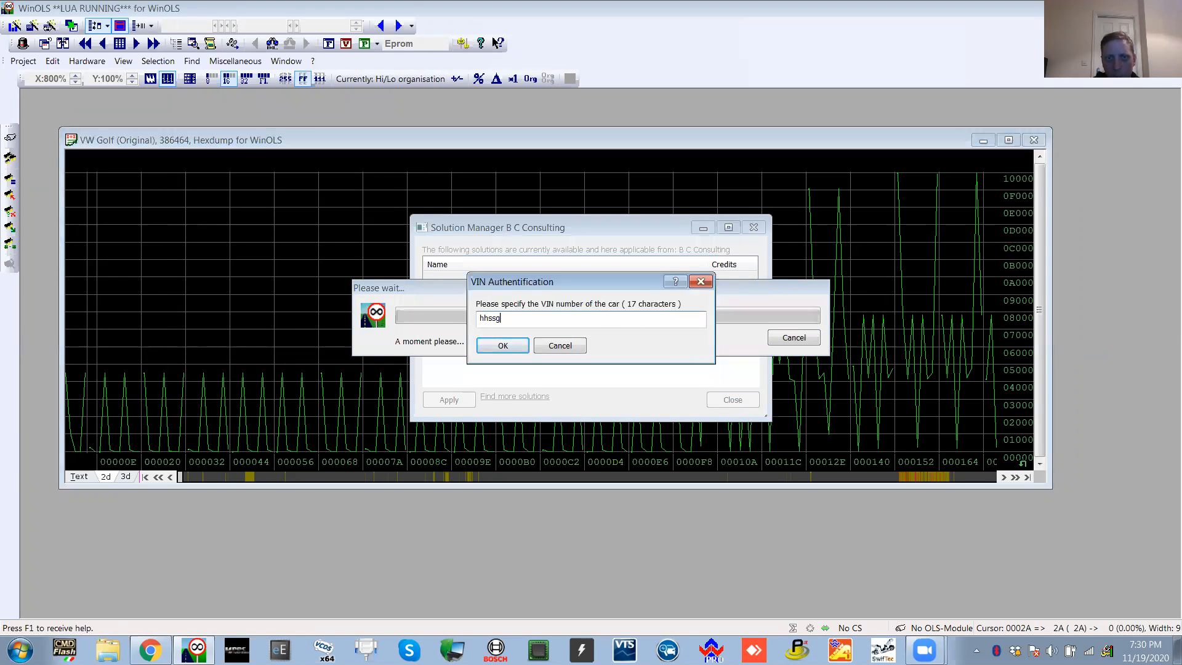
text(sgsgsgsgsgsg)
click(511, 350)
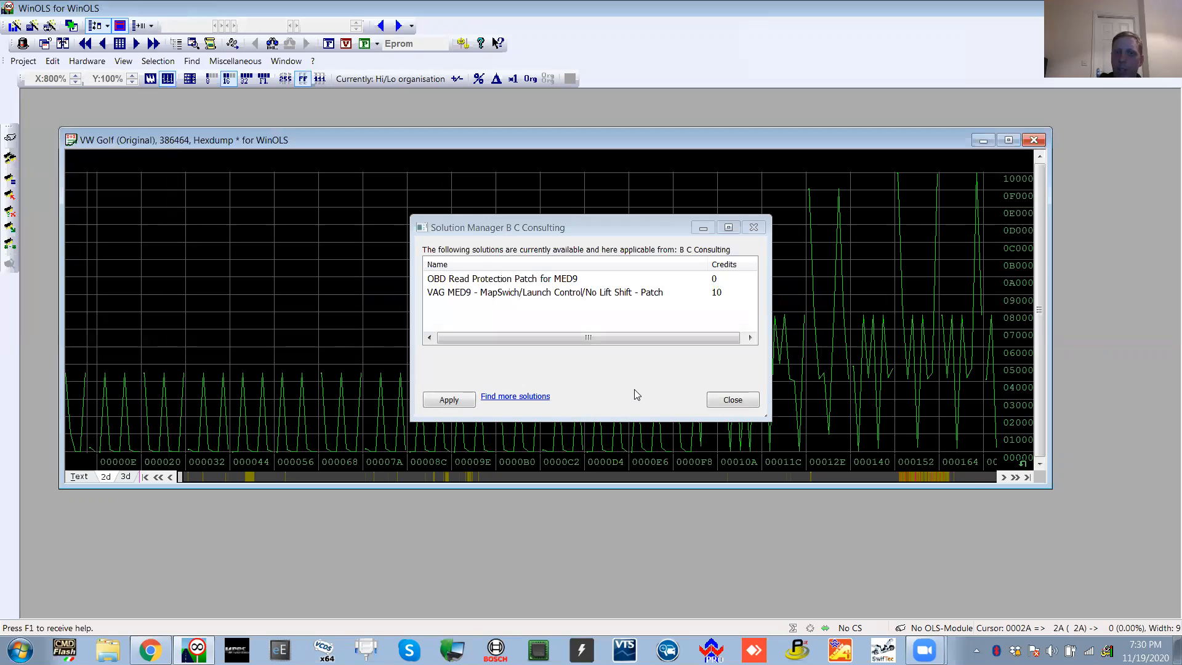
Read the description of the "VAG MED9 - MapSwich/Launch Control/No Lift Shift - Patch" solution and leave the Solution Manager without applying it
click(572, 293)
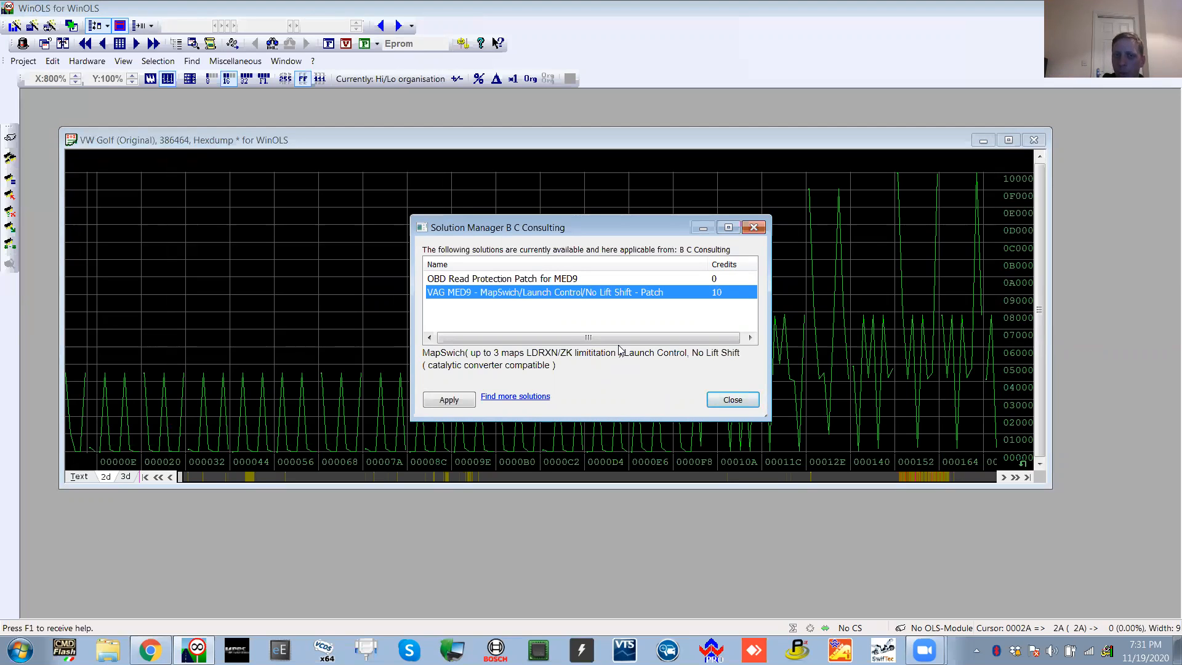
click(733, 400)
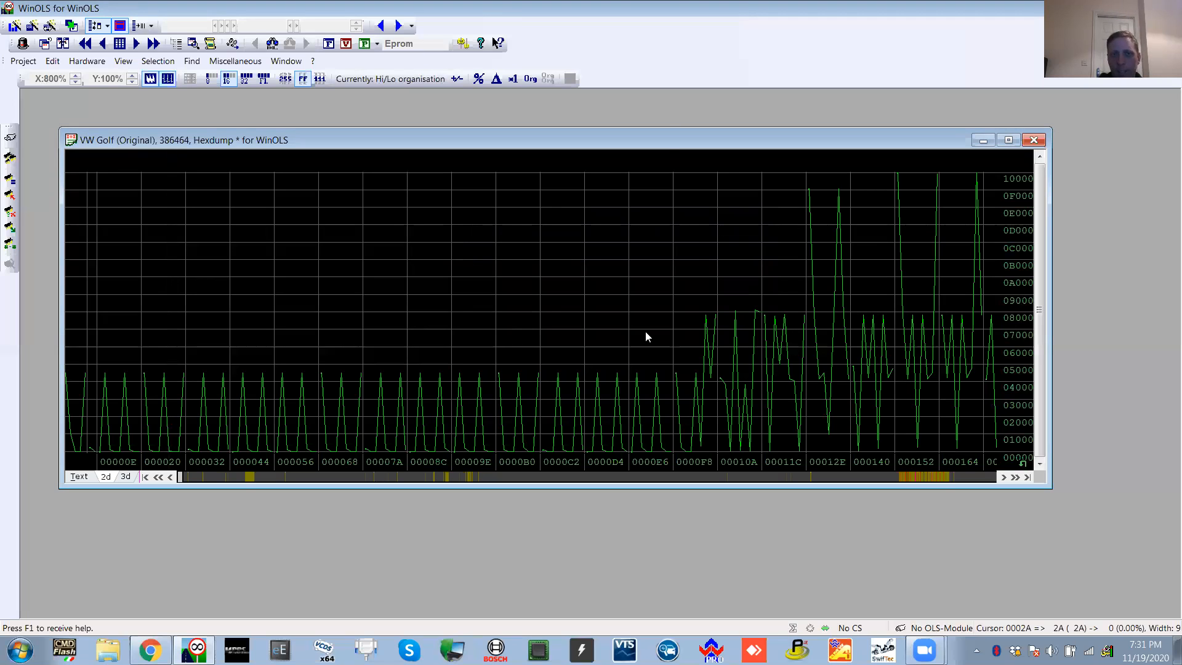
Reposition the VW Golf (Original) hexdump window and close the project without saving
drag(670, 148, 695, 125)
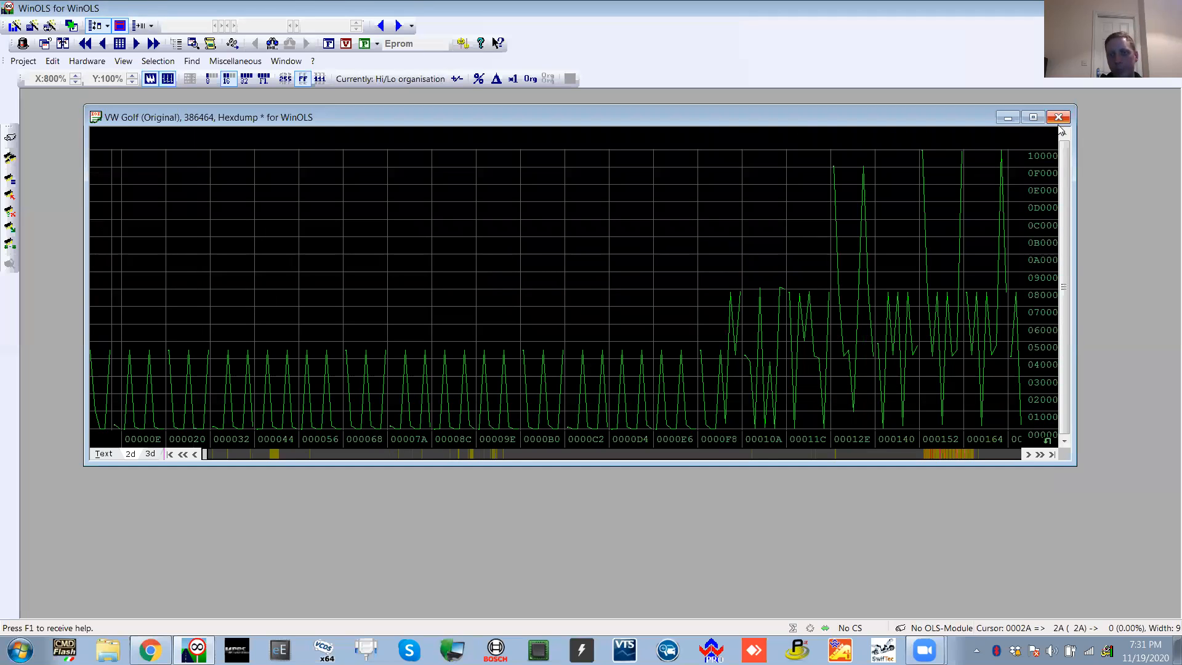
click(829, 241)
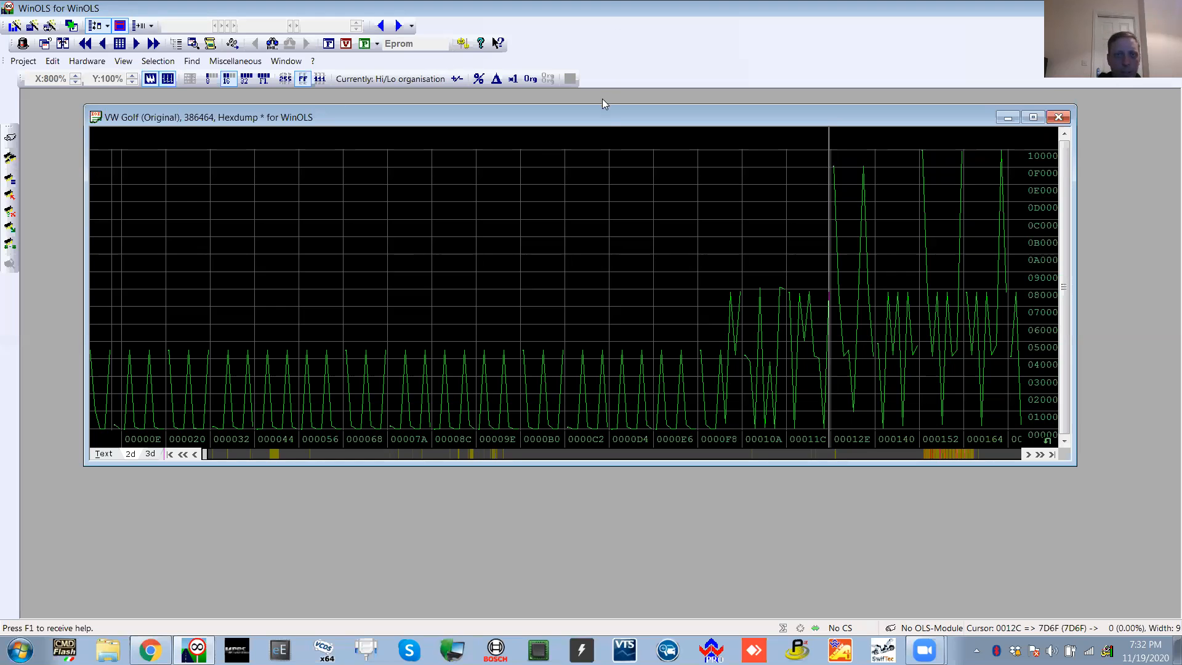
drag(600, 121, 602, 126)
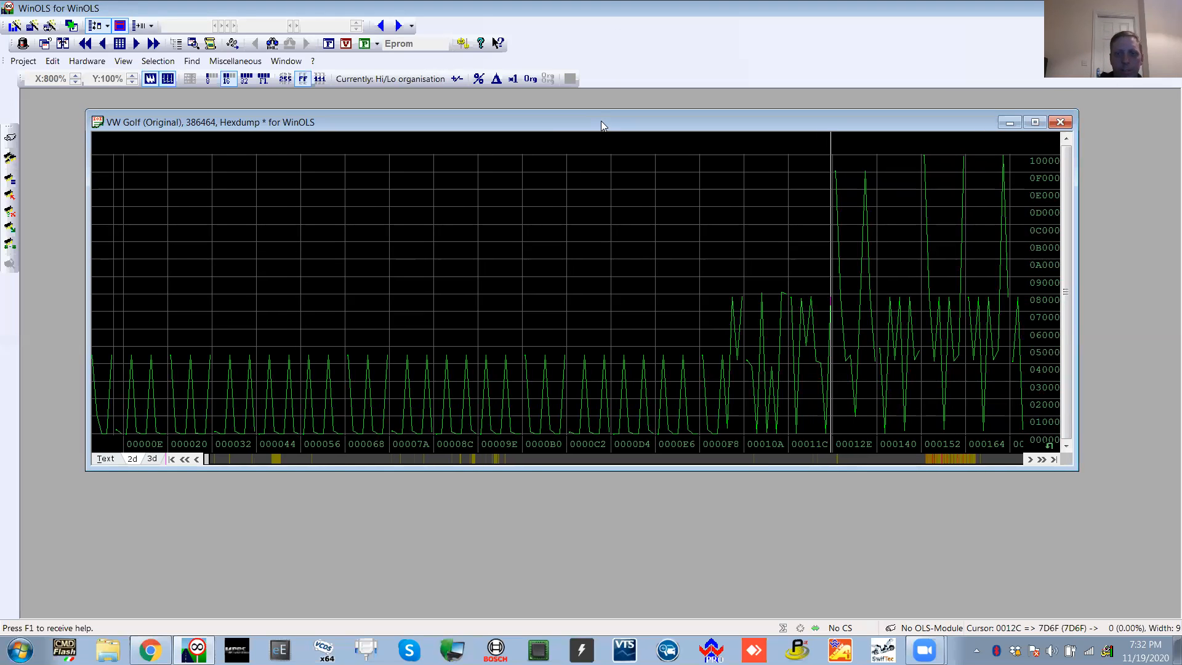
click(1060, 122)
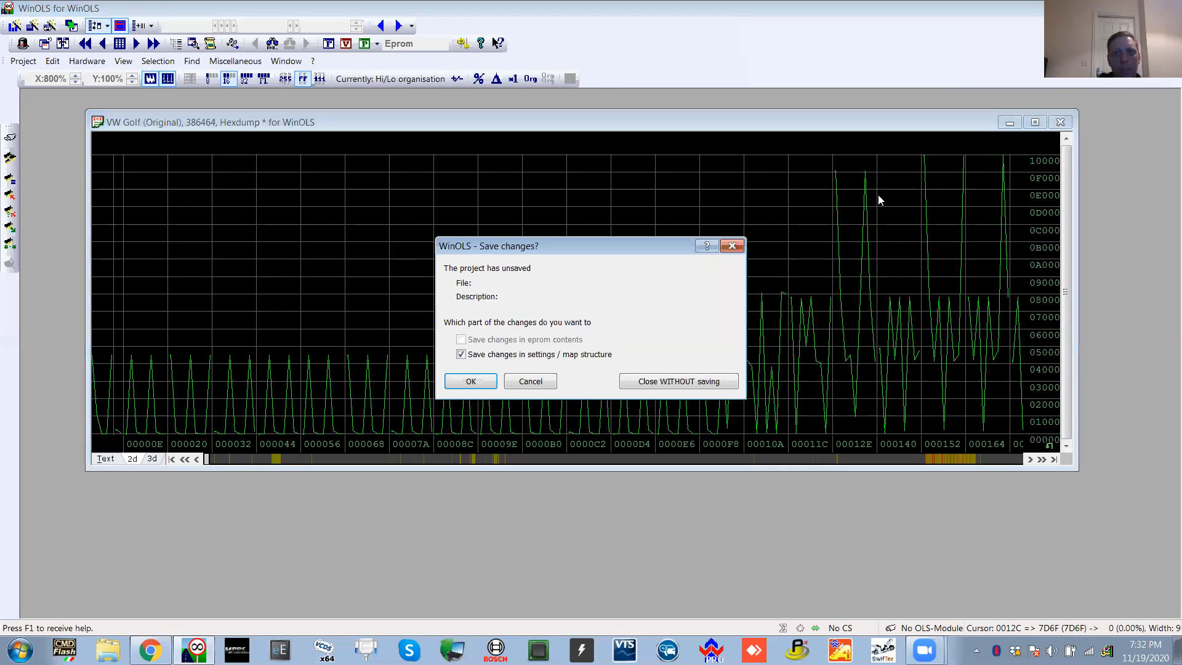
click(715, 380)
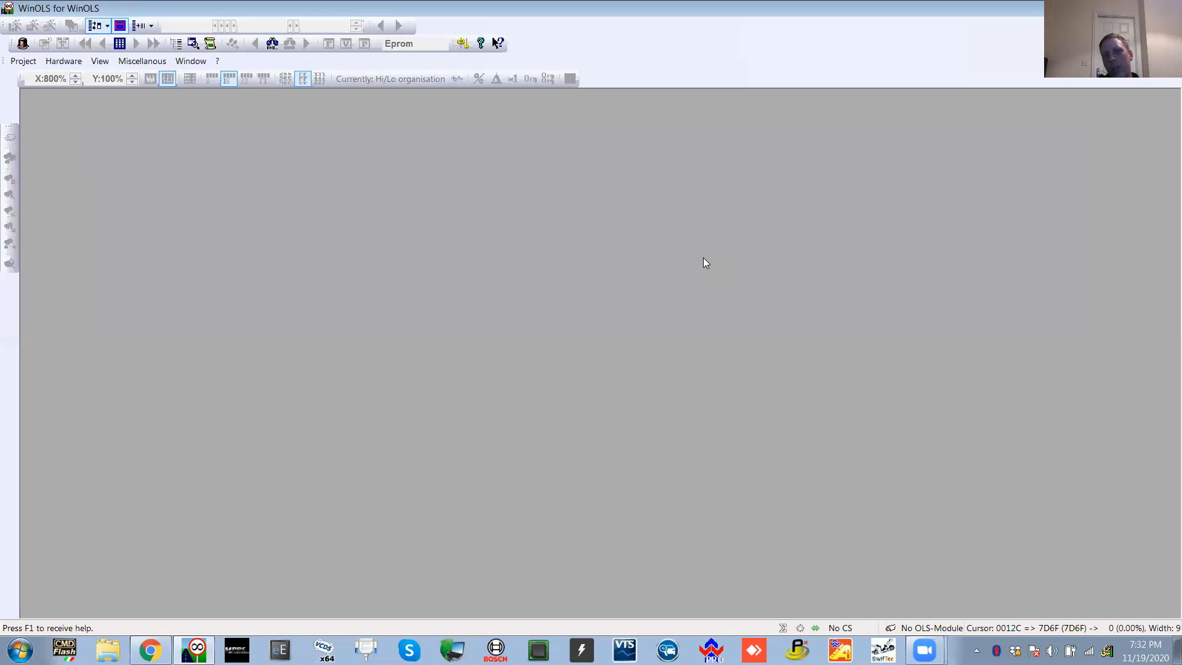
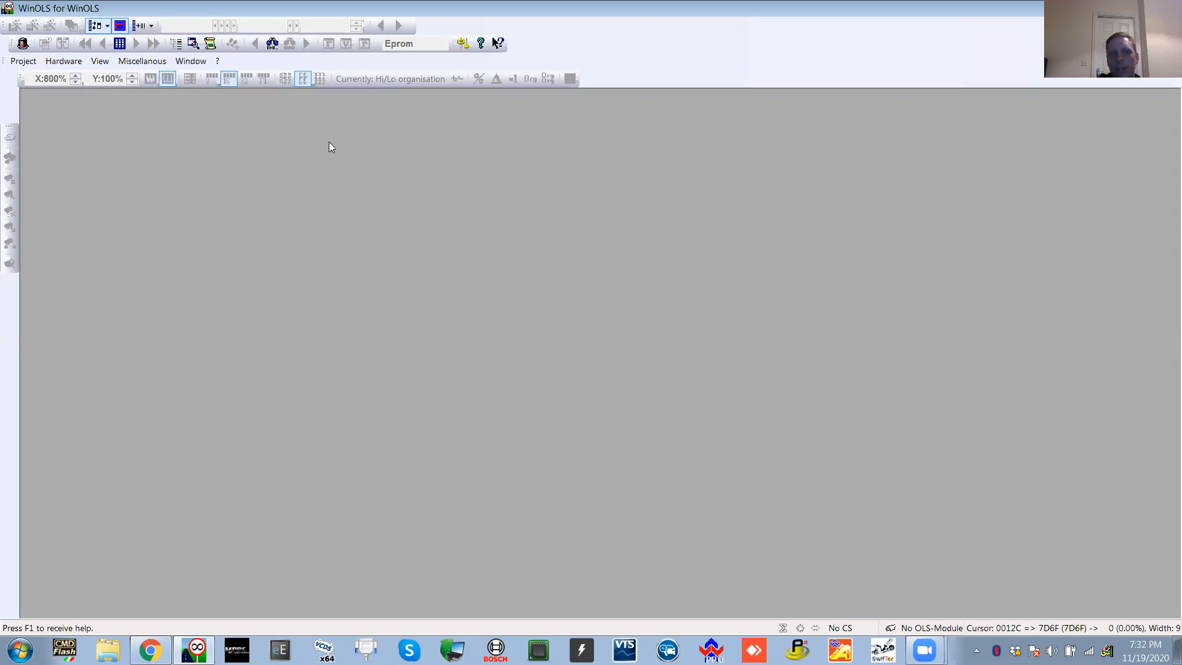
Reopen the recent project "VW Golf (Original)" with hexdump 386464 and place its window lower in the workspace
click(17, 64)
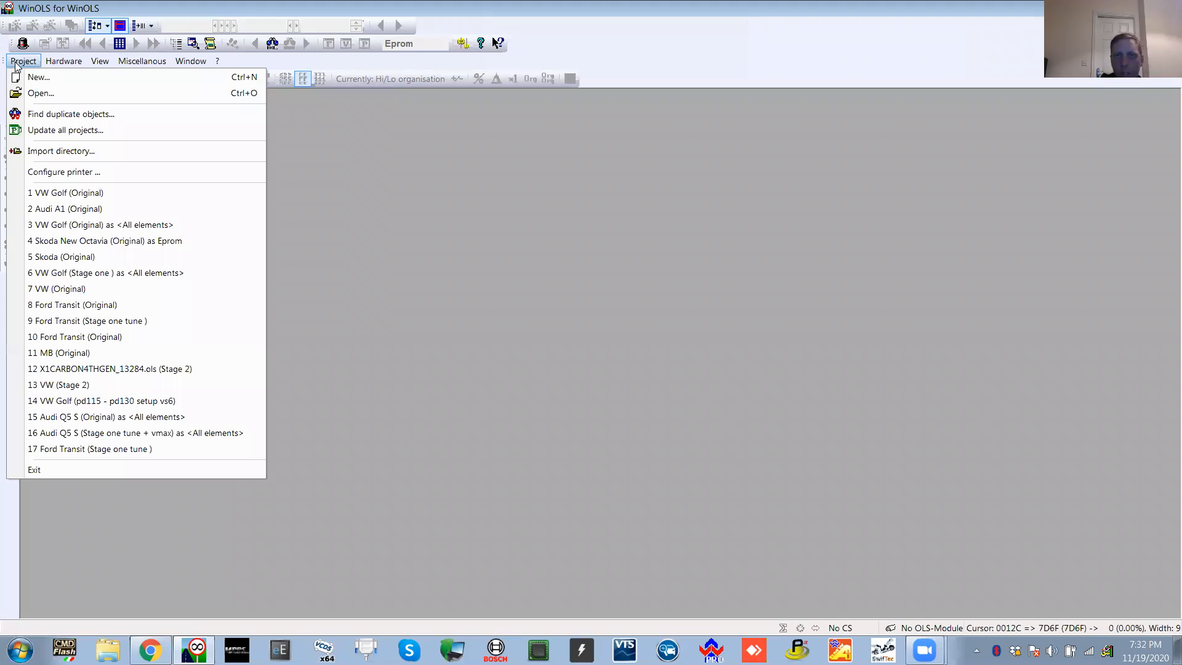
click(125, 190)
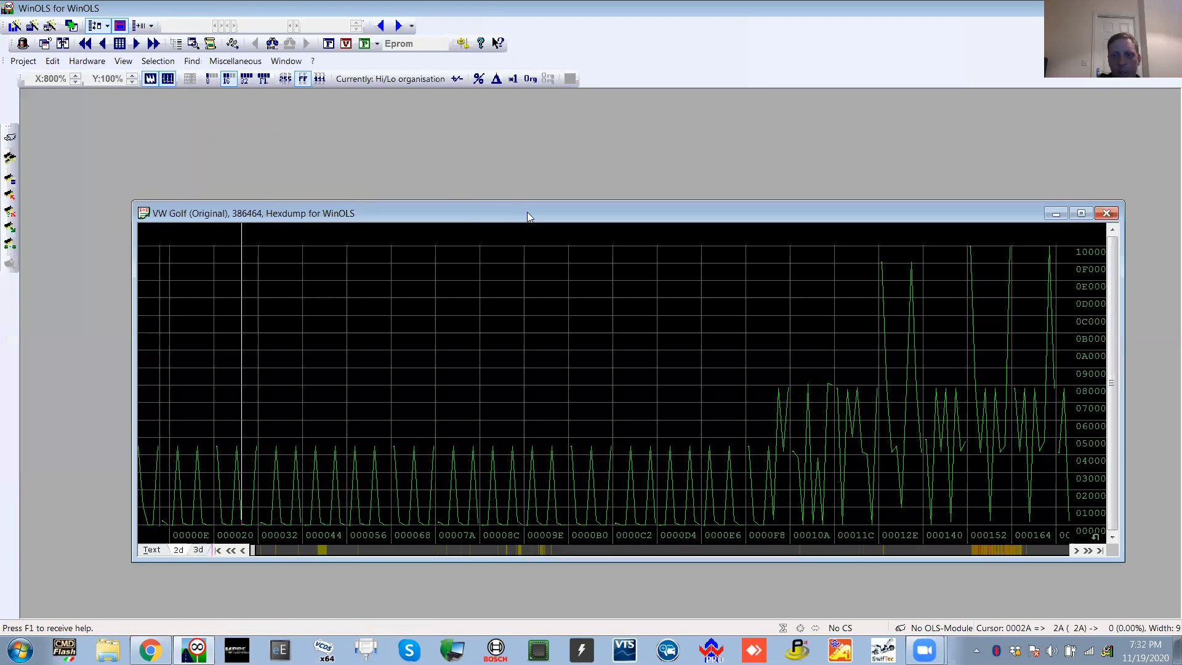
drag(527, 212, 447, 254)
Open the recent project "VW Golf (Original) as <All elements>" and move its hexdump window above the first one
click(23, 61)
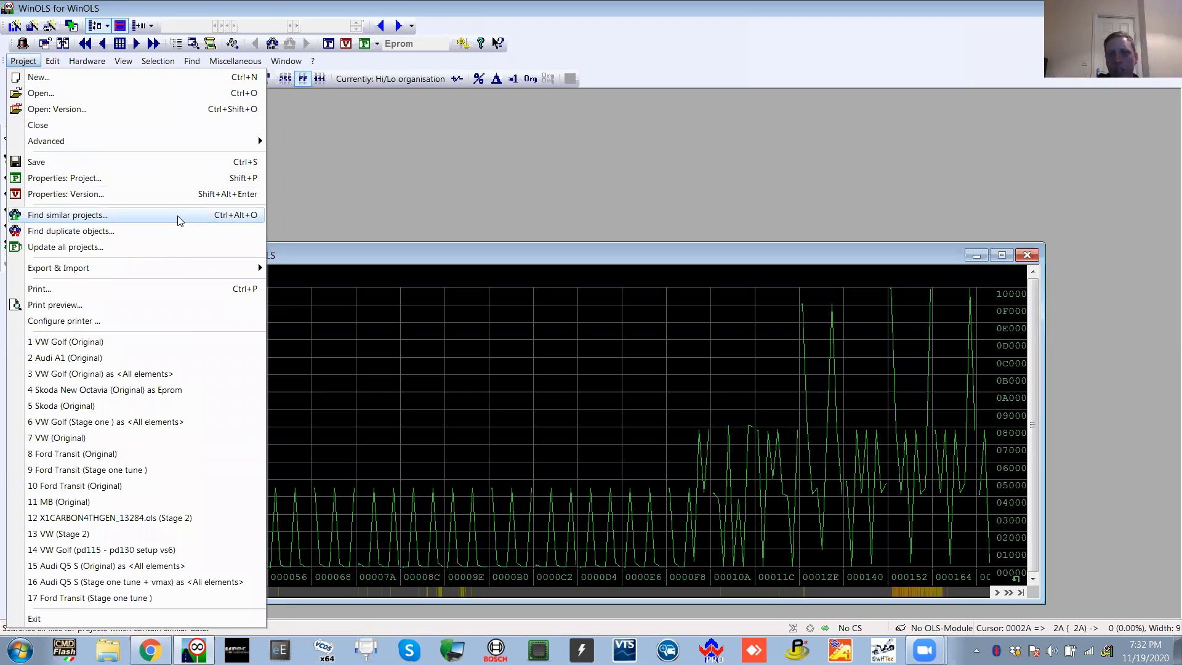
click(164, 373)
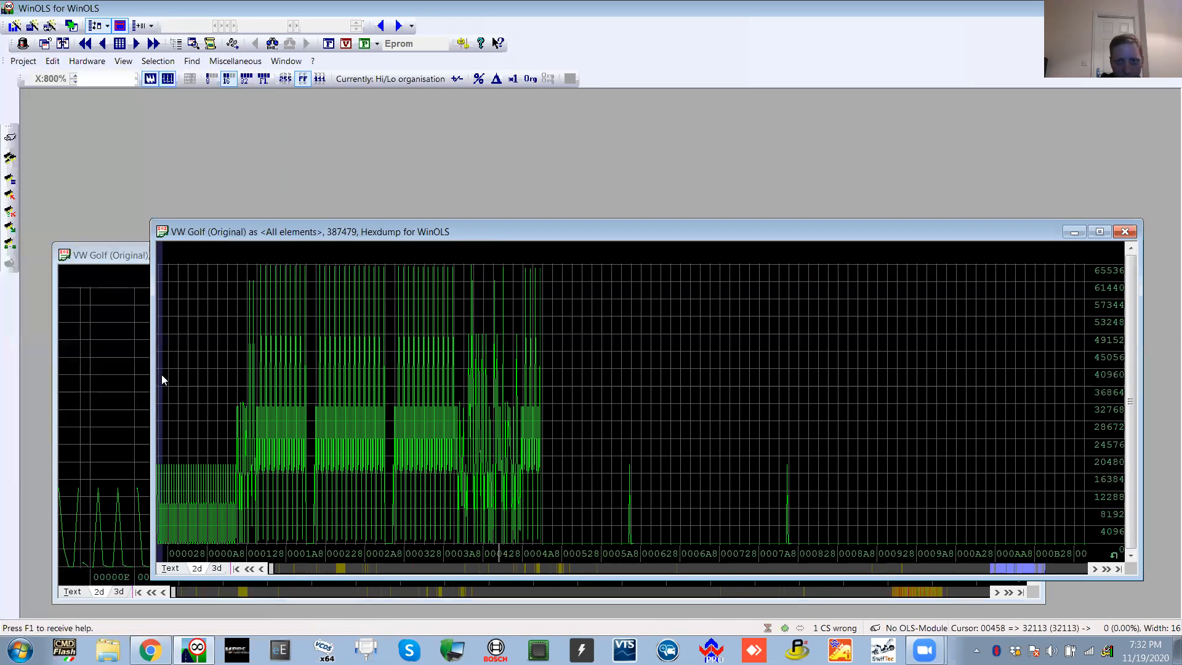
drag(446, 232, 341, 96)
Browse the 387479 hexdump from its start through to the region with defined maps around 1CD000
click(433, 369)
key(Page_Down)
key(Page_Down)
key(Page_Down)
key(Page_Down)
key(Page_Down)
key(Page_Down)
key(Page_Down)
key(Page_Down)
key(Page_Down)
key(Page_Down)
key(Page_Down)
key(Page_Down)
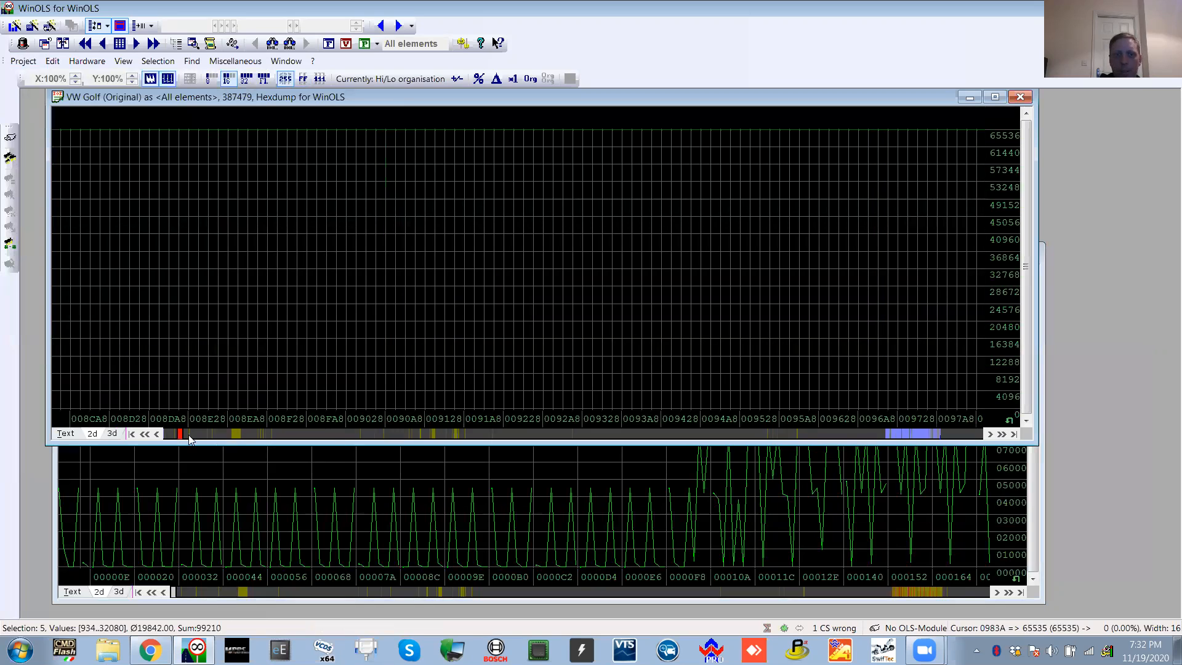
drag(181, 433, 884, 421)
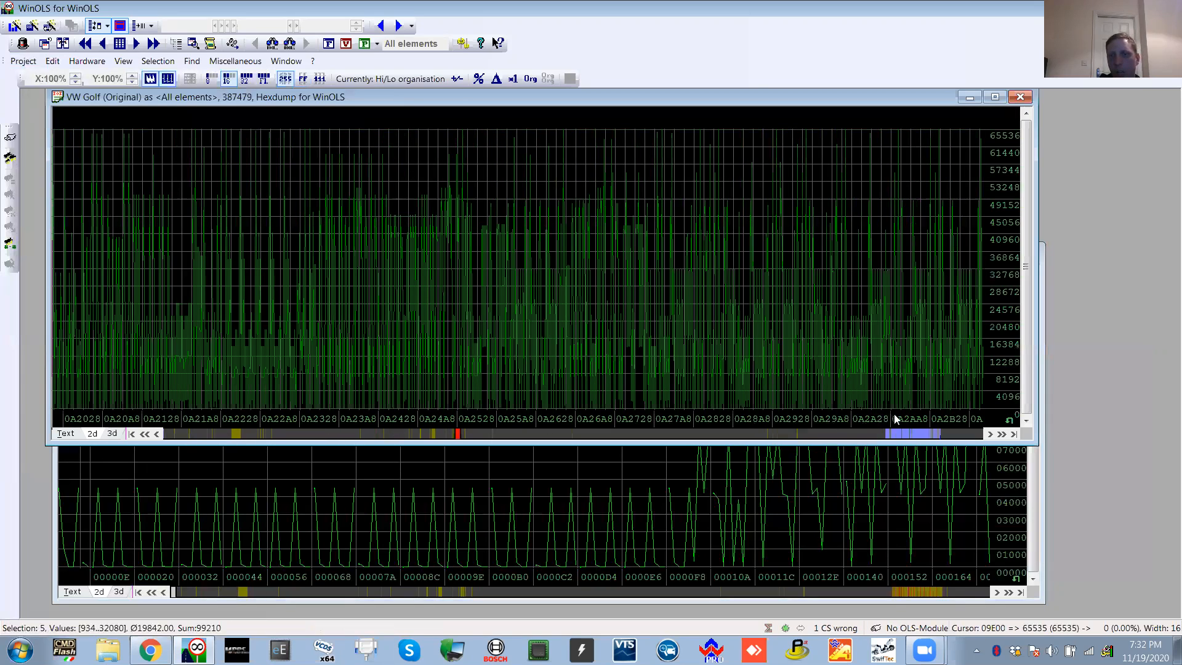
click(894, 415)
key(Page_Down)
key(Page_Down)
key(Page_Down)
key(Page_Down)
key(Page_Down)
key(Page_Down)
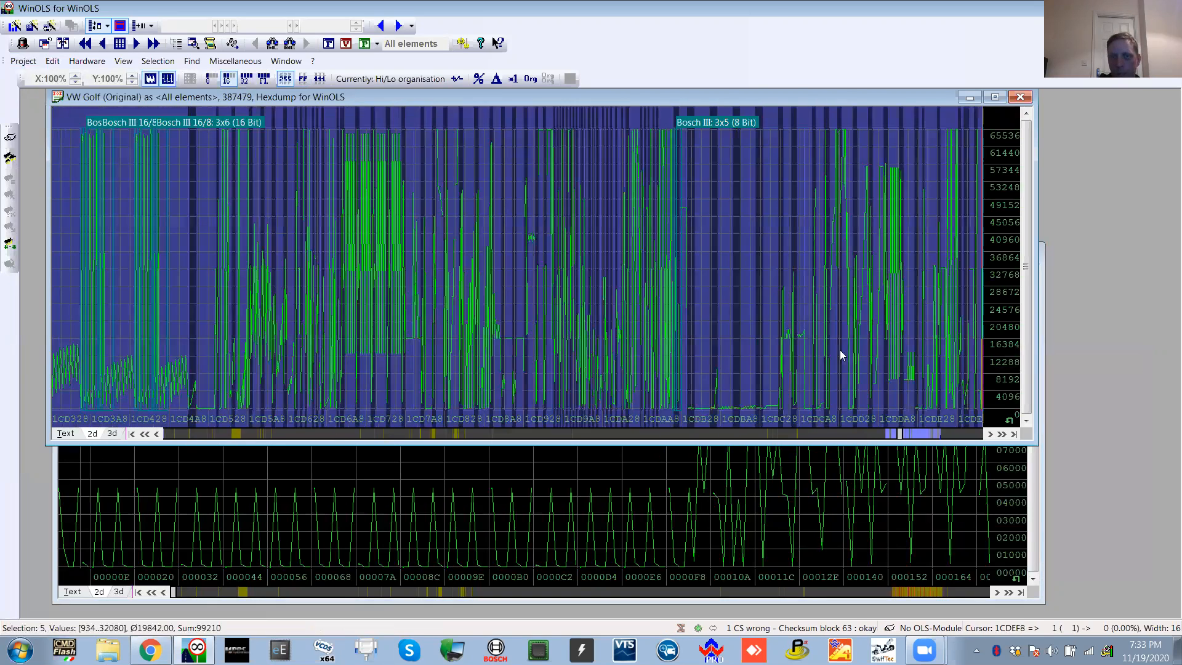
Connect the 387479 hexdump with the 386464 hexdump and bring both to the map area around 1D6800
click(63, 43)
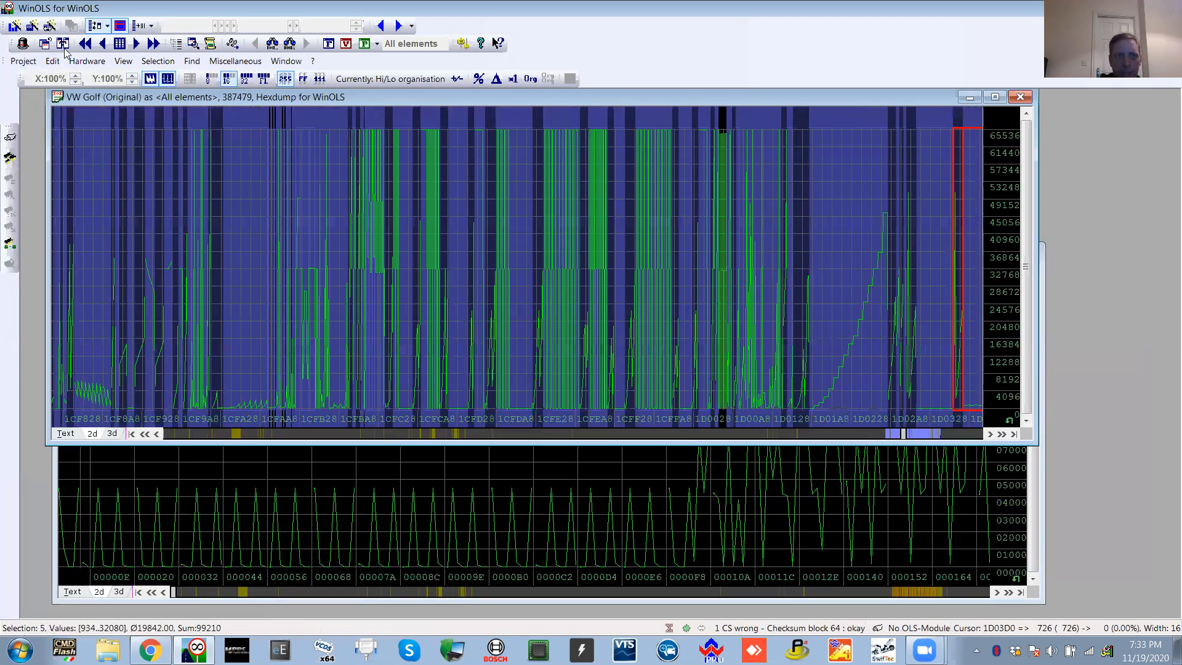
click(582, 459)
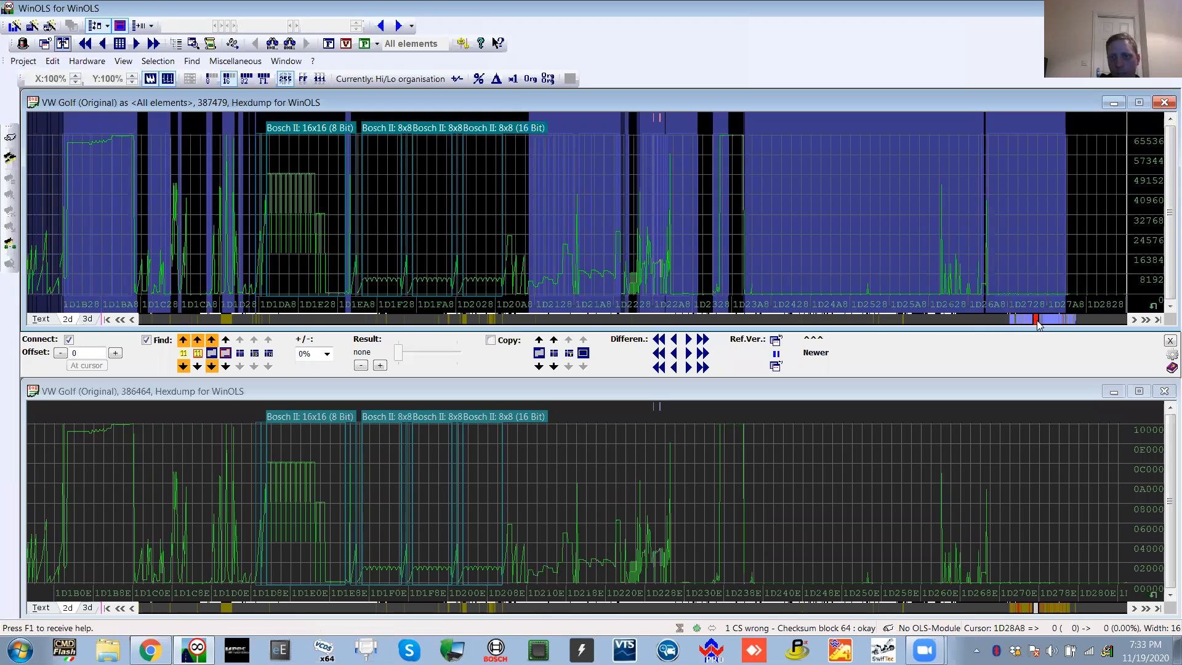
click(1045, 319)
click(1046, 320)
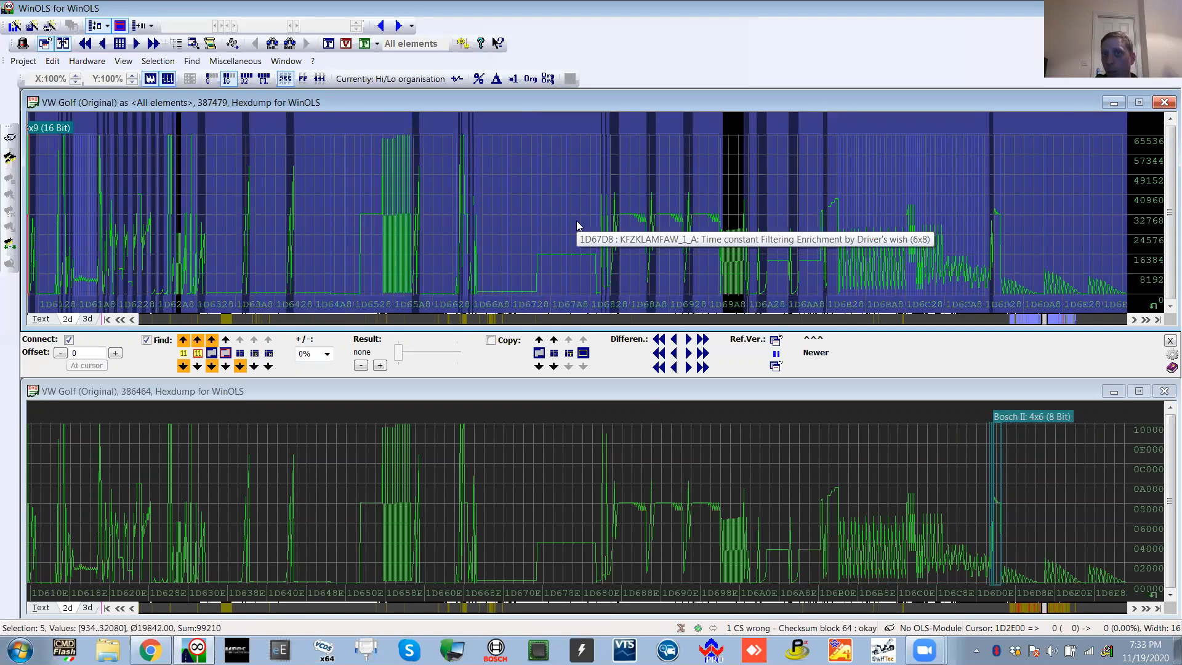
Open the "Lambda Driver's wish" map from the 387479 hexdump, enlarge its window and swap its axes
double_click(633, 173)
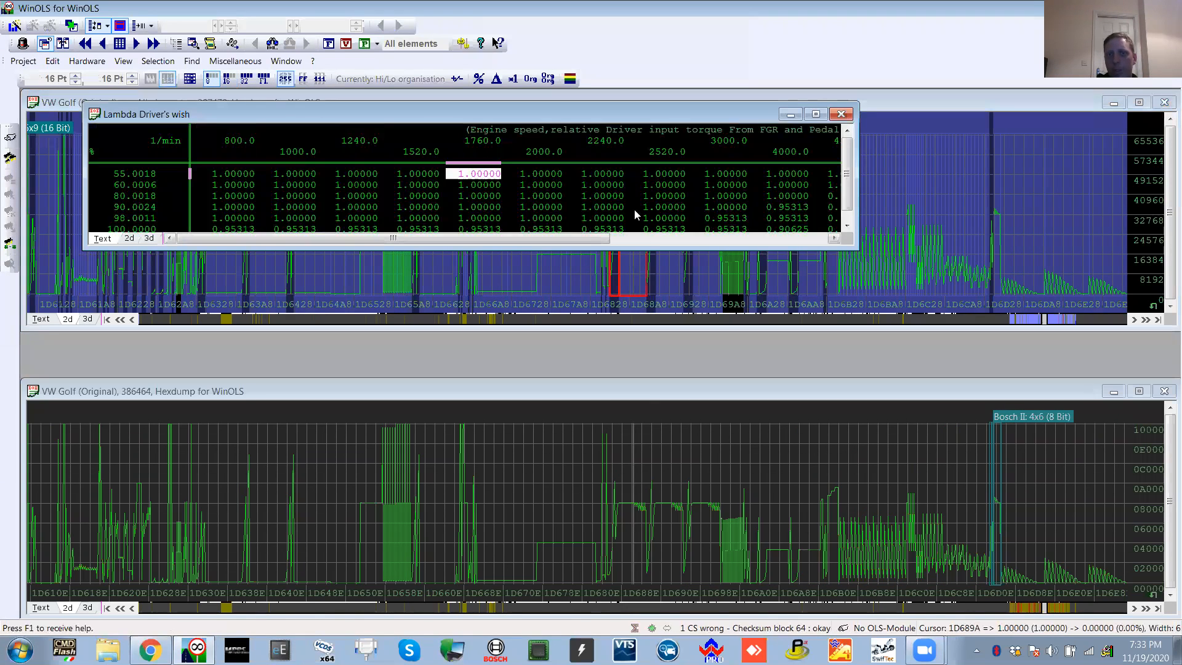
drag(860, 248, 909, 349)
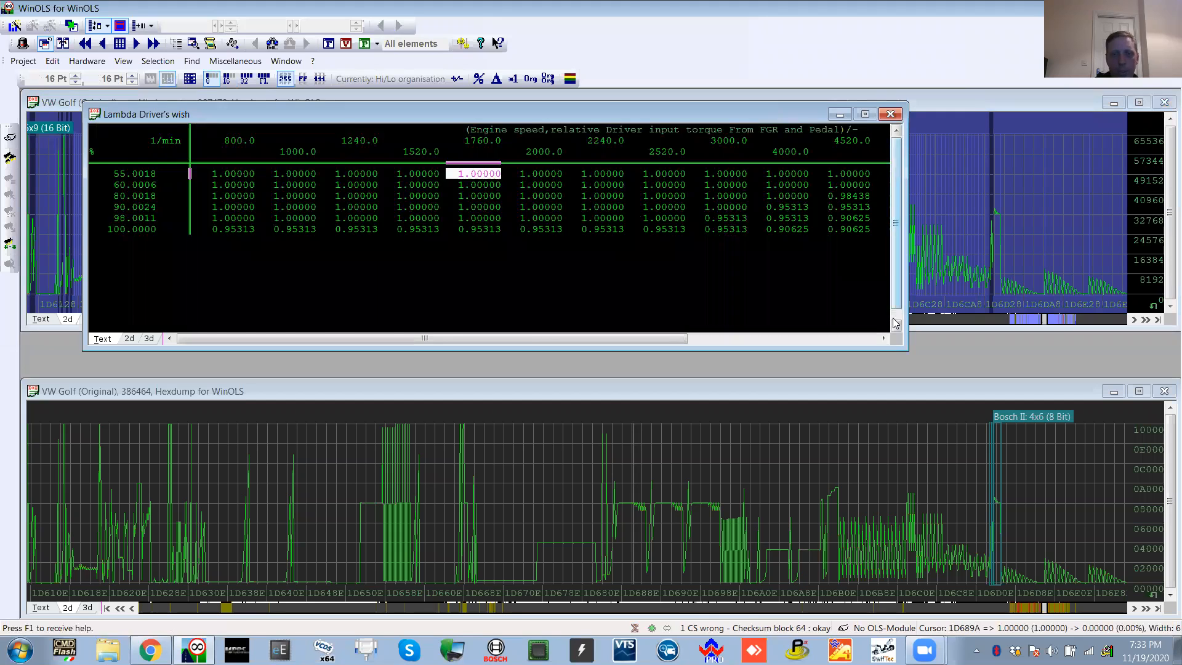
key(x)
drag(907, 349, 894, 431)
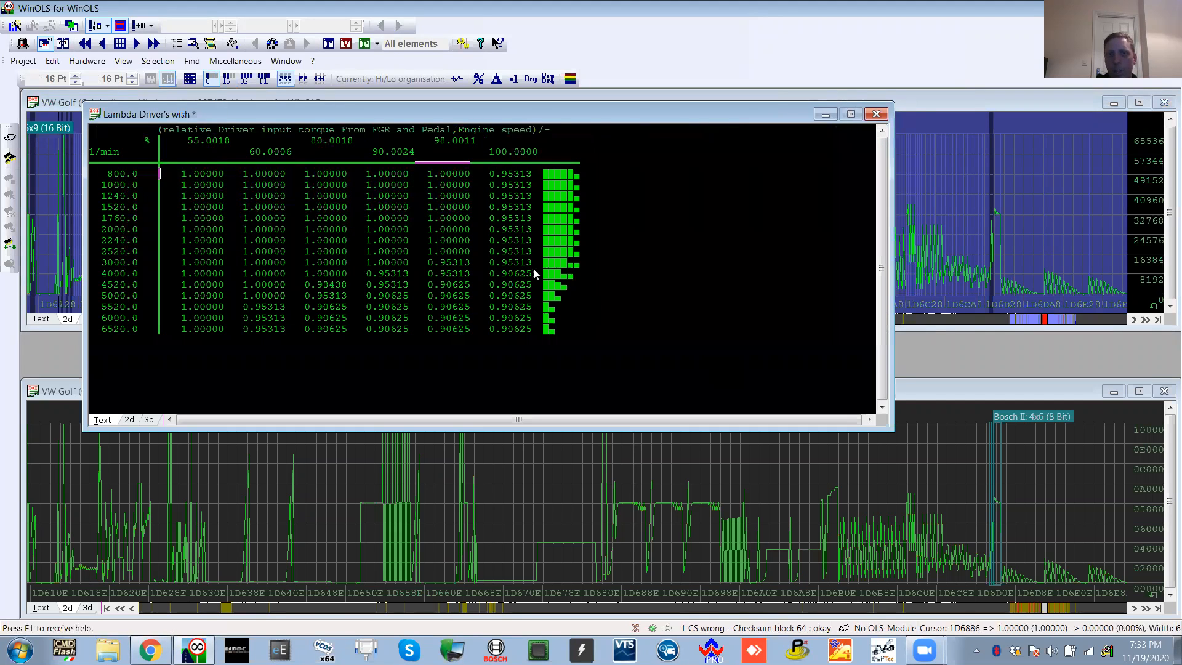
Set the 100 % column of Lambda Driver's wish to 0.83 from 2000 to 6520 rpm and close the map
drag(509, 229, 539, 343)
text(0.83)
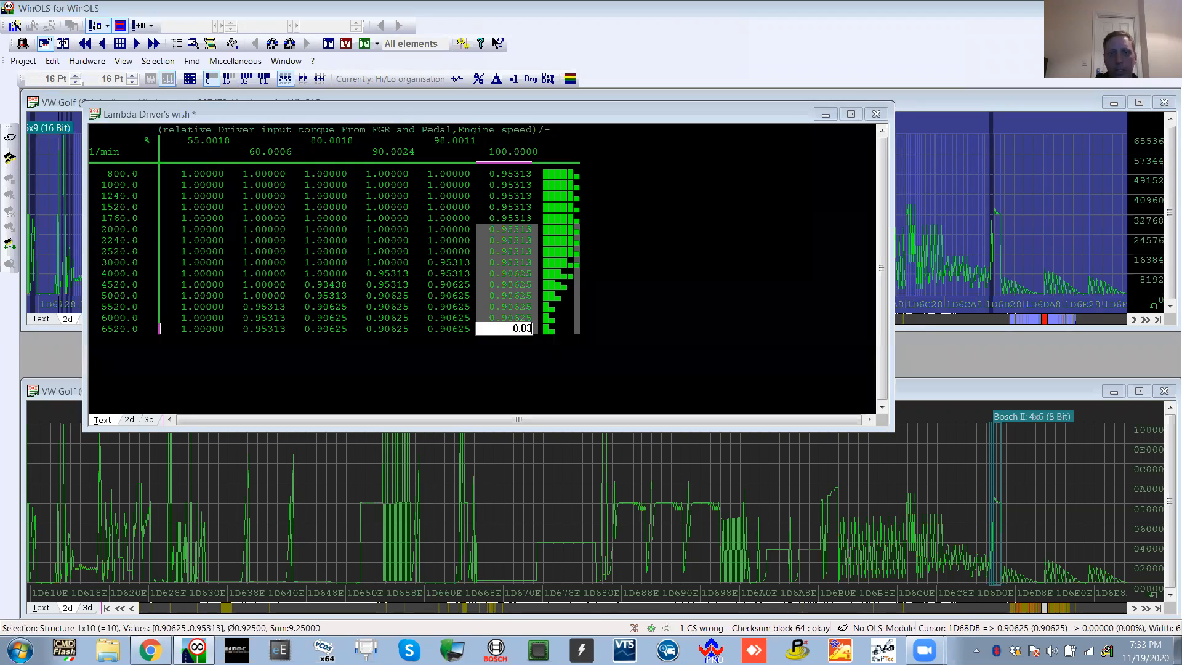
key(Return)
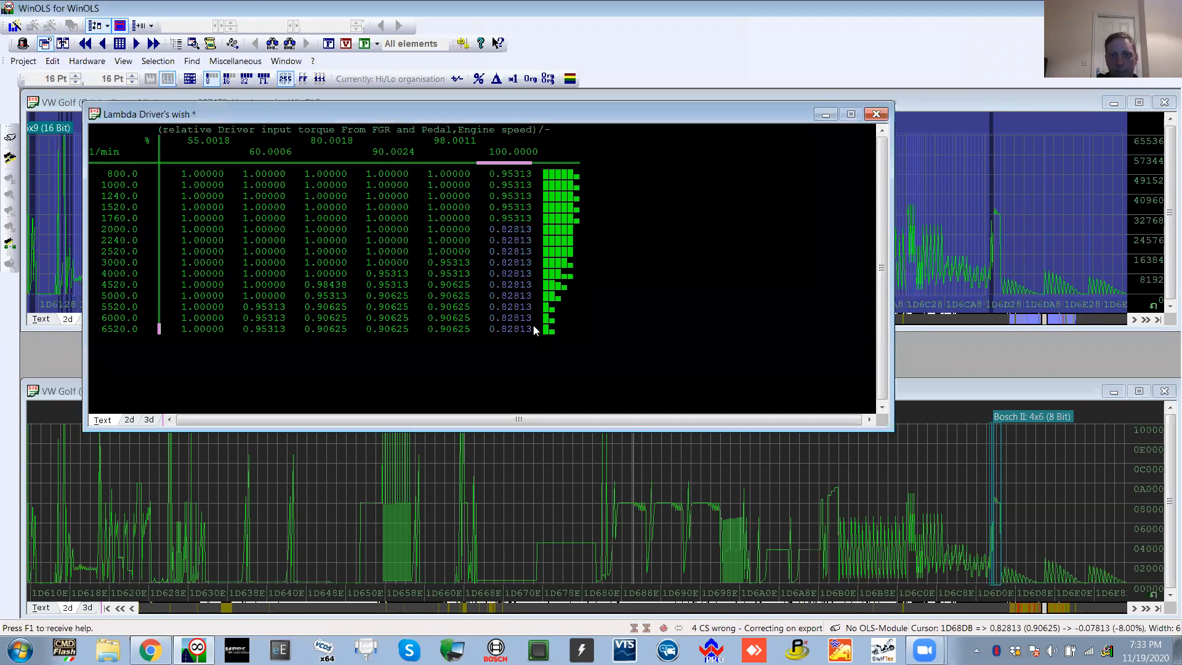
click(879, 116)
Select the hexdump range around the Lambda Driver's wish map and transfer its changes as absolute values to the 386464 file, relative to OWN original
drag(596, 223, 694, 228)
click(537, 365)
click(488, 302)
click(491, 317)
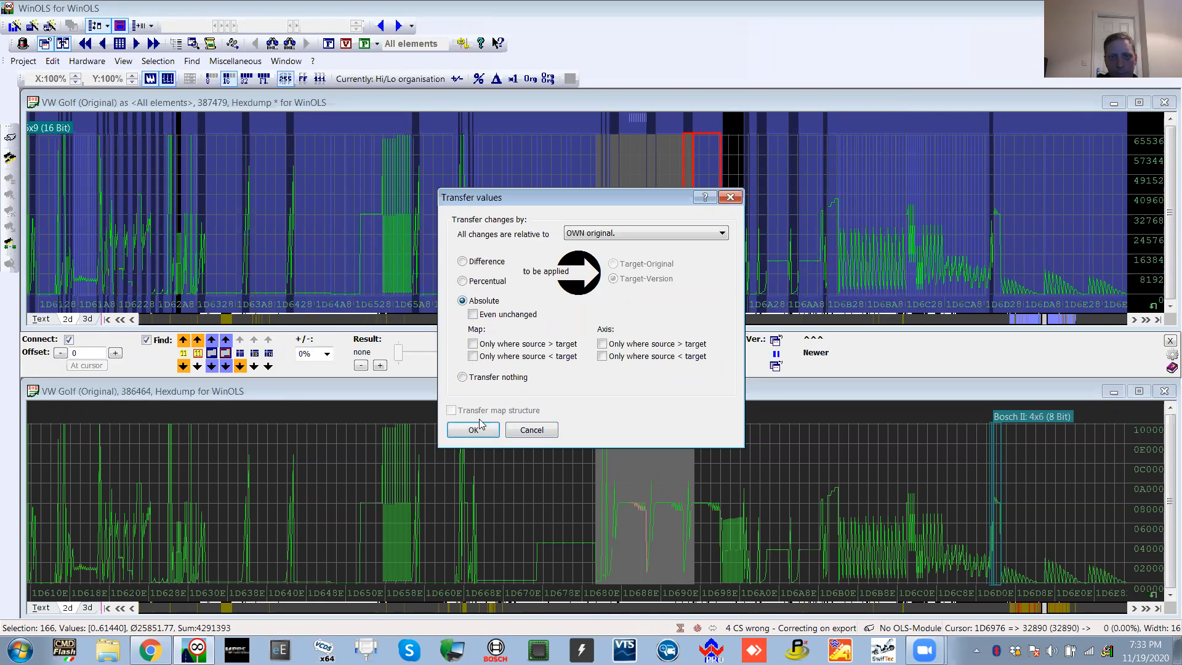
click(482, 427)
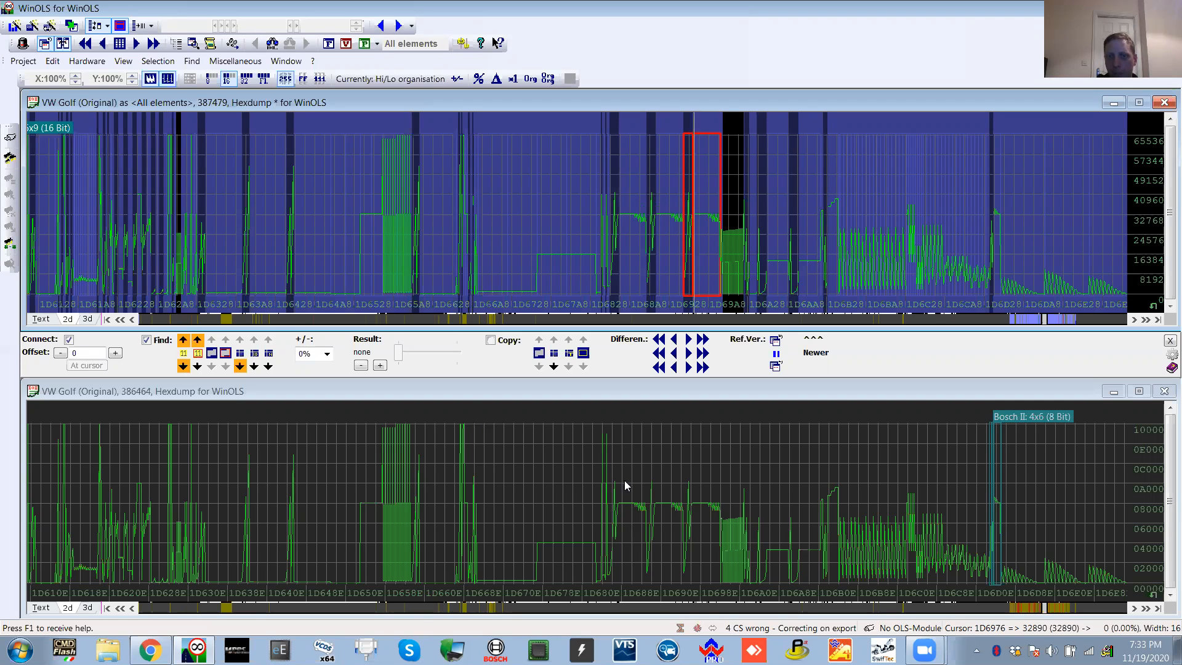
Reopen the Lambda Driver's wish map in the 387479 file to check its 100 % column and close it
click(630, 195)
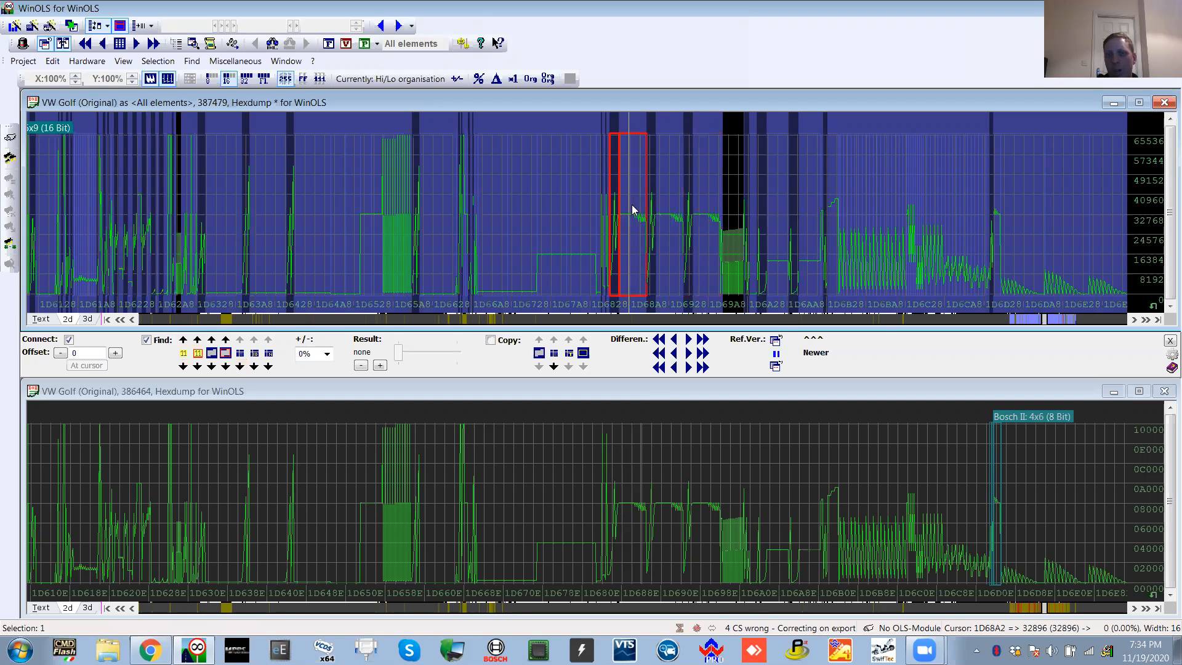
double_click(631, 194)
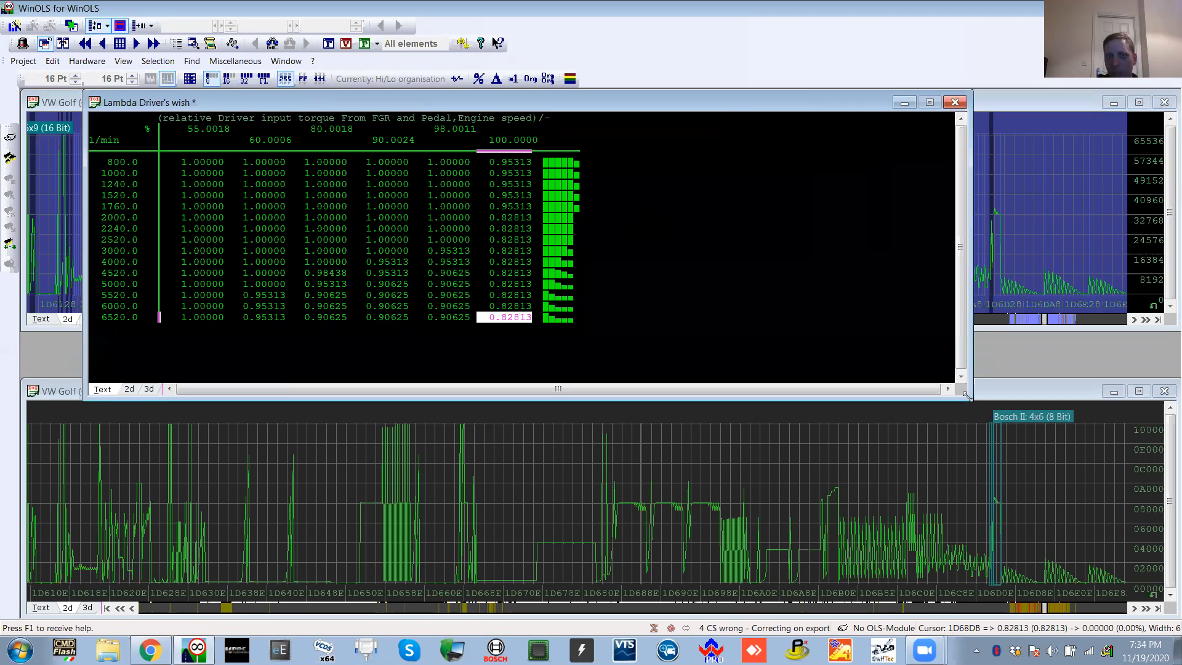
key(Escape)
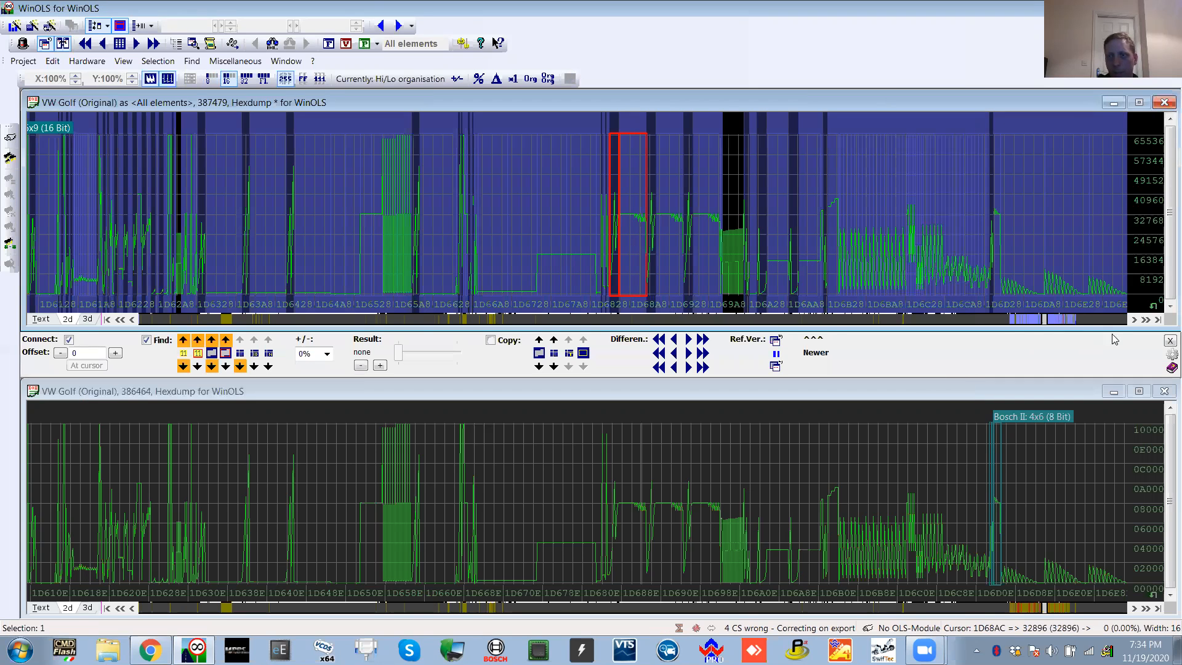
Close the window connection and the 387479 and 386464 Golf hexdumps
click(639, 471)
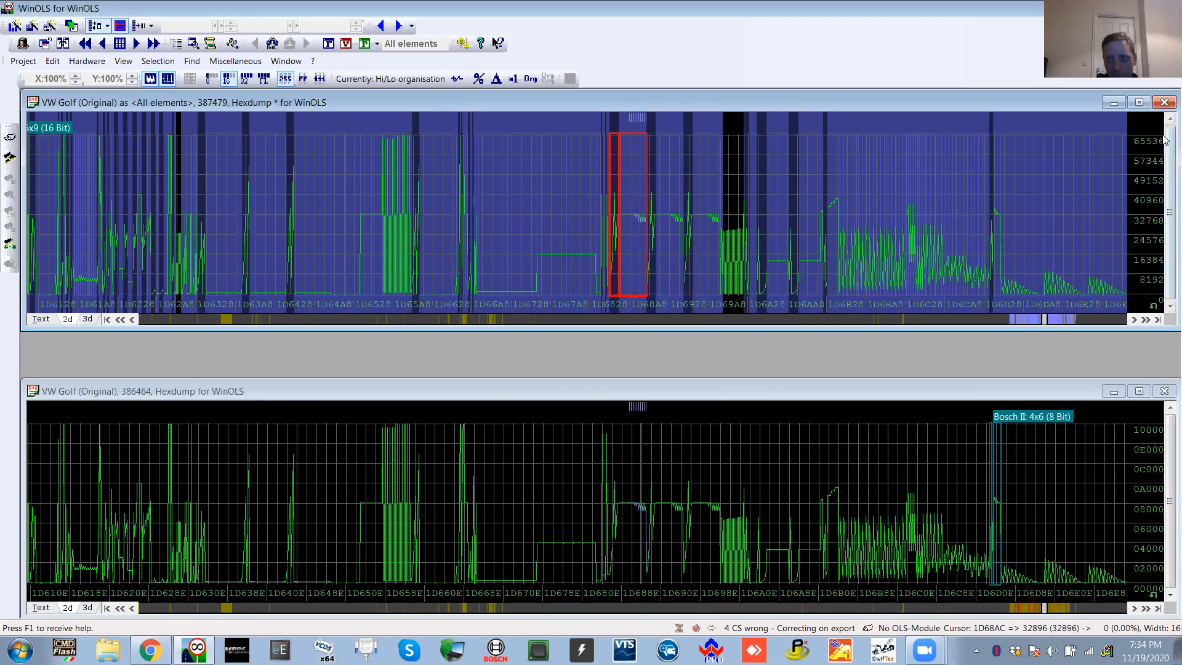
click(1164, 103)
click(690, 378)
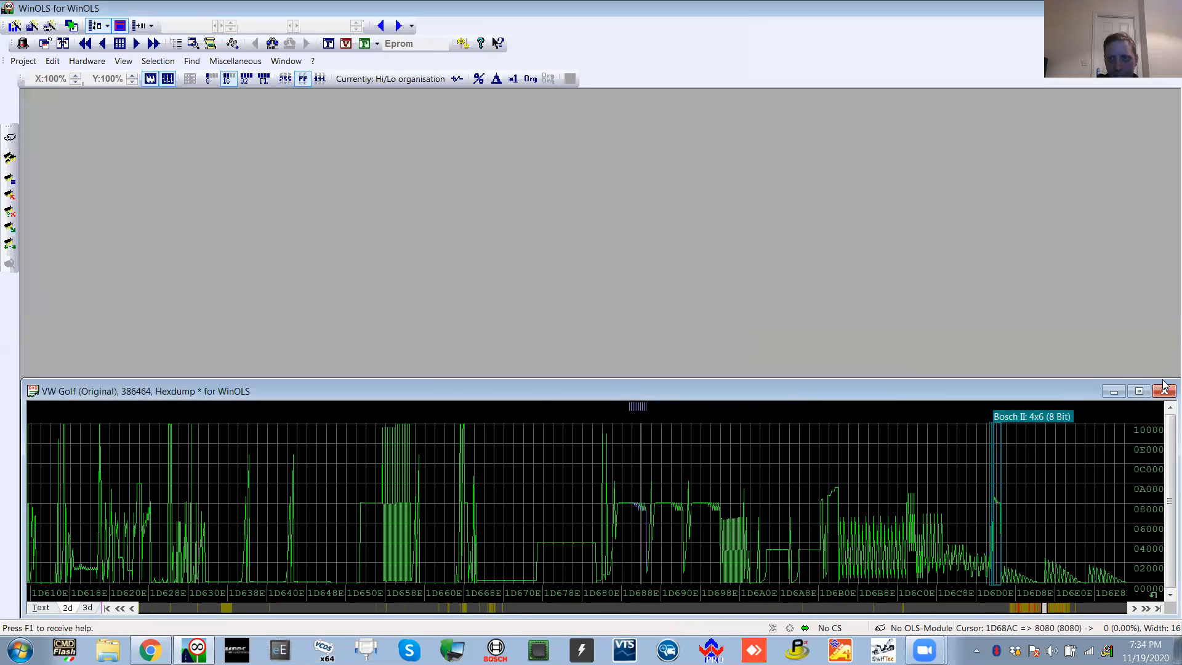
click(1164, 391)
click(627, 382)
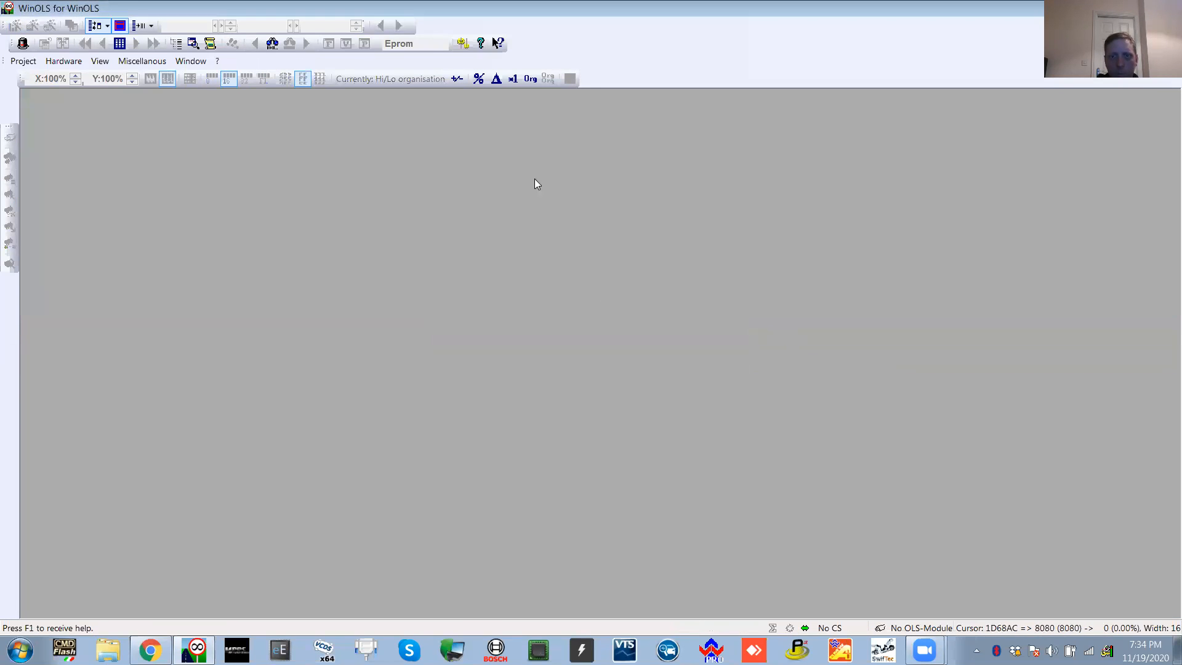
Open the ECU project selection, examine the listed projects with their map counts and versions, and close it without opening one
click(23, 62)
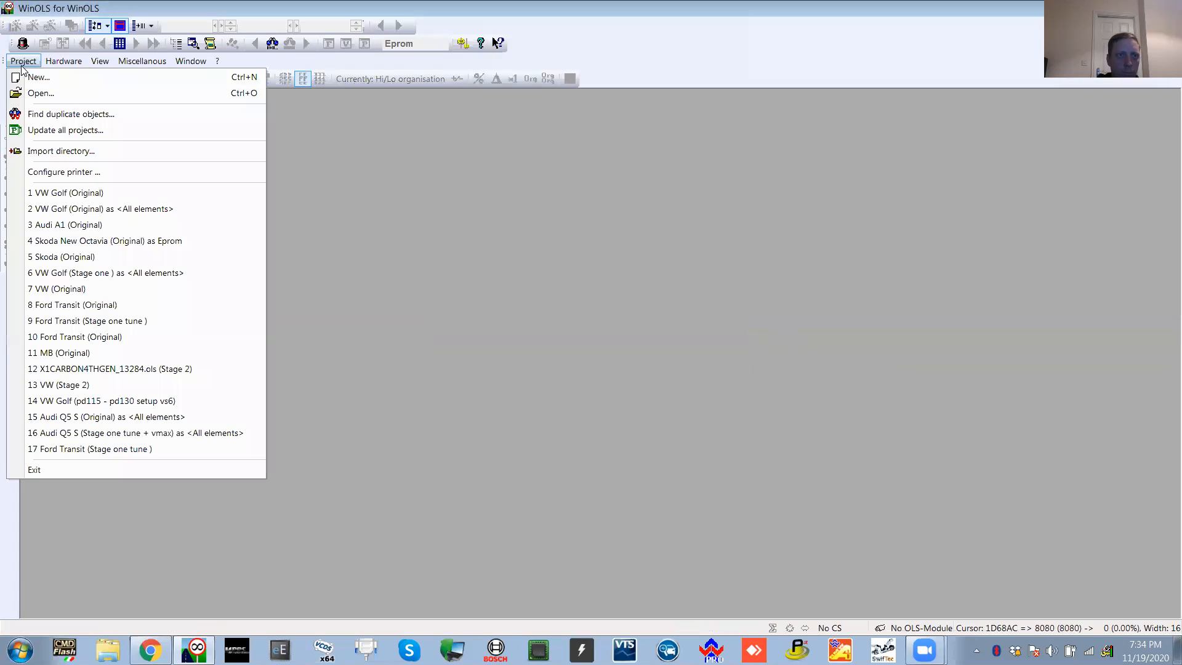
click(41, 92)
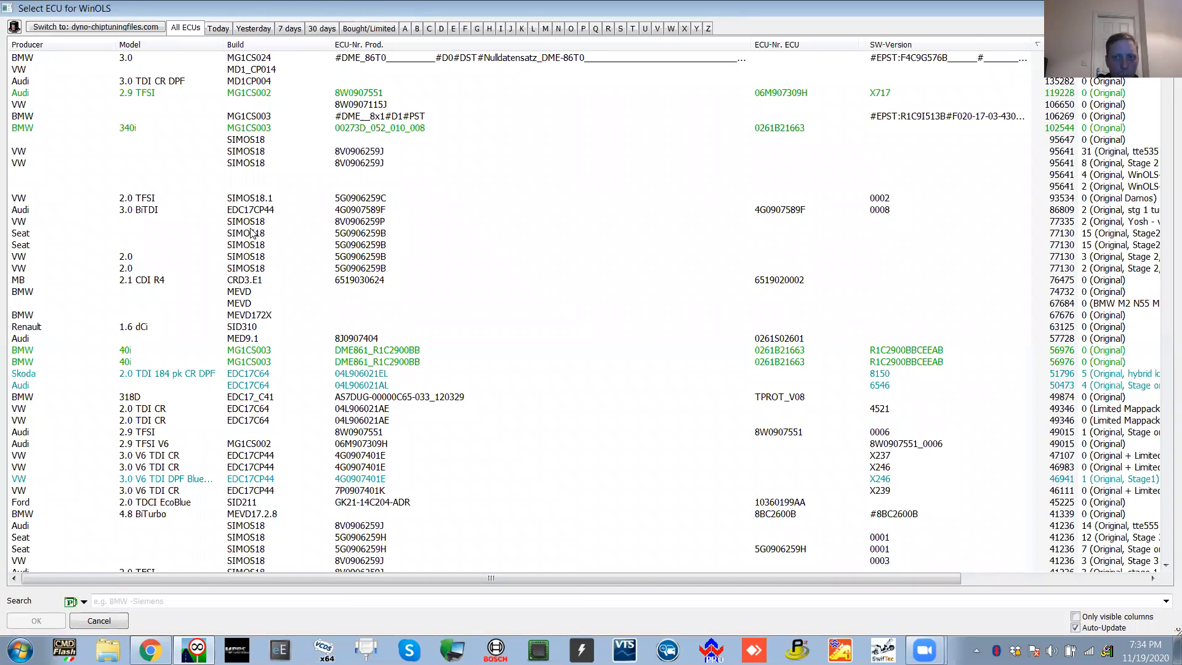
scroll(910, 228, down, 11)
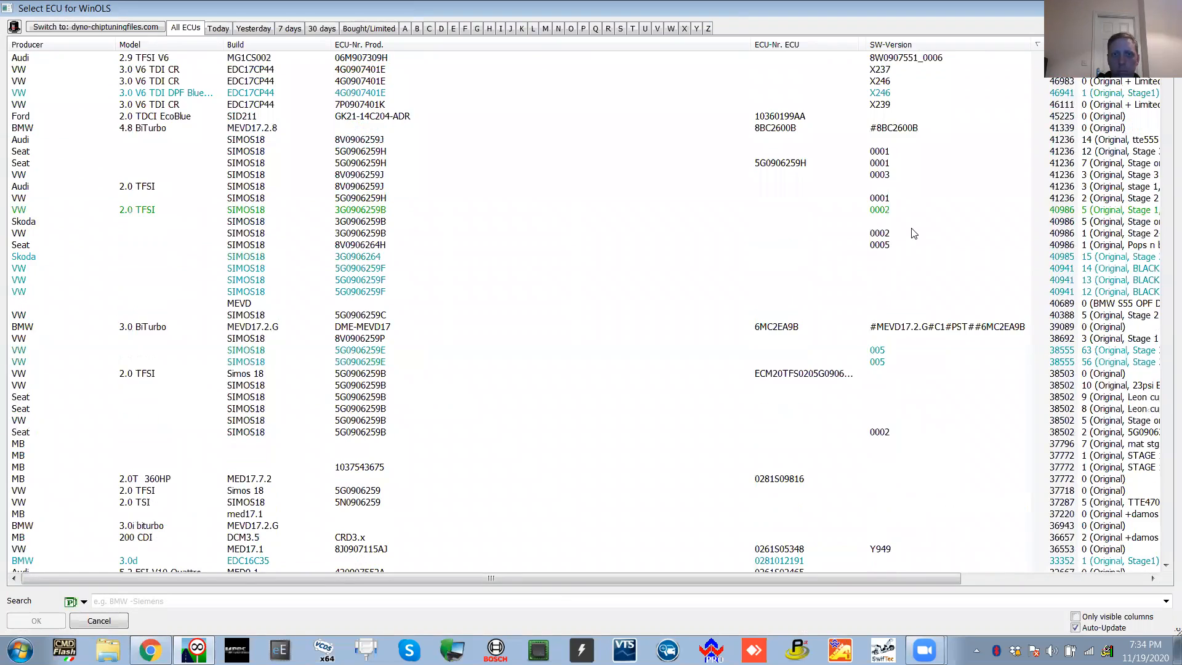
scroll(914, 233, up, 11)
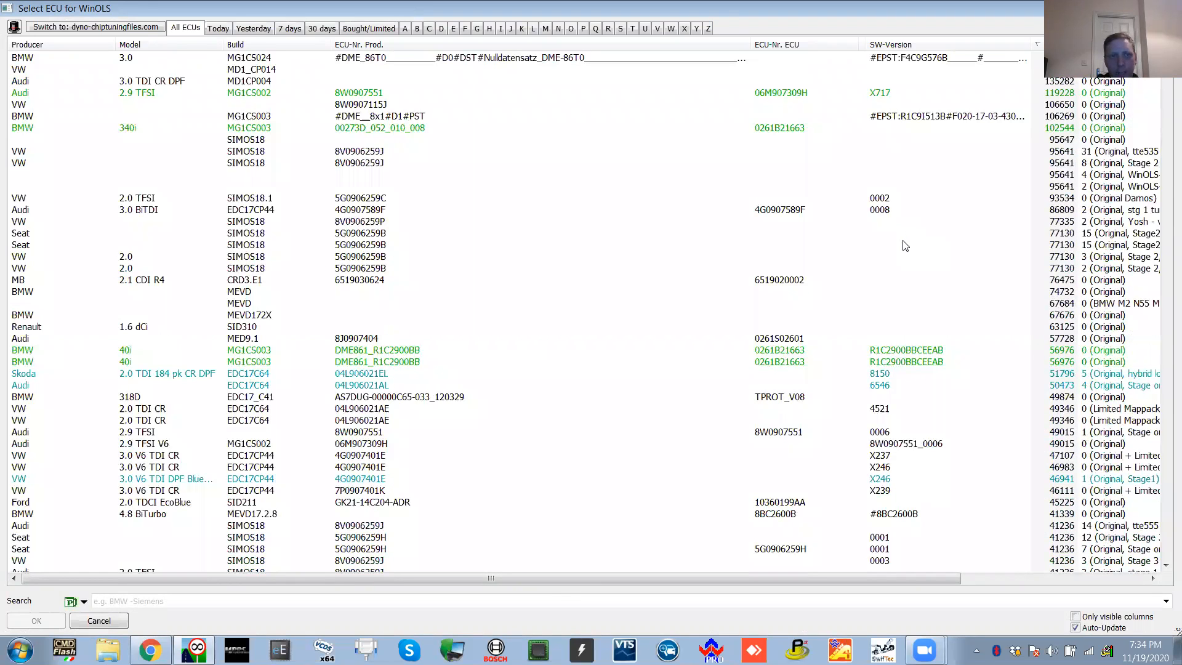
drag(886, 580, 967, 581)
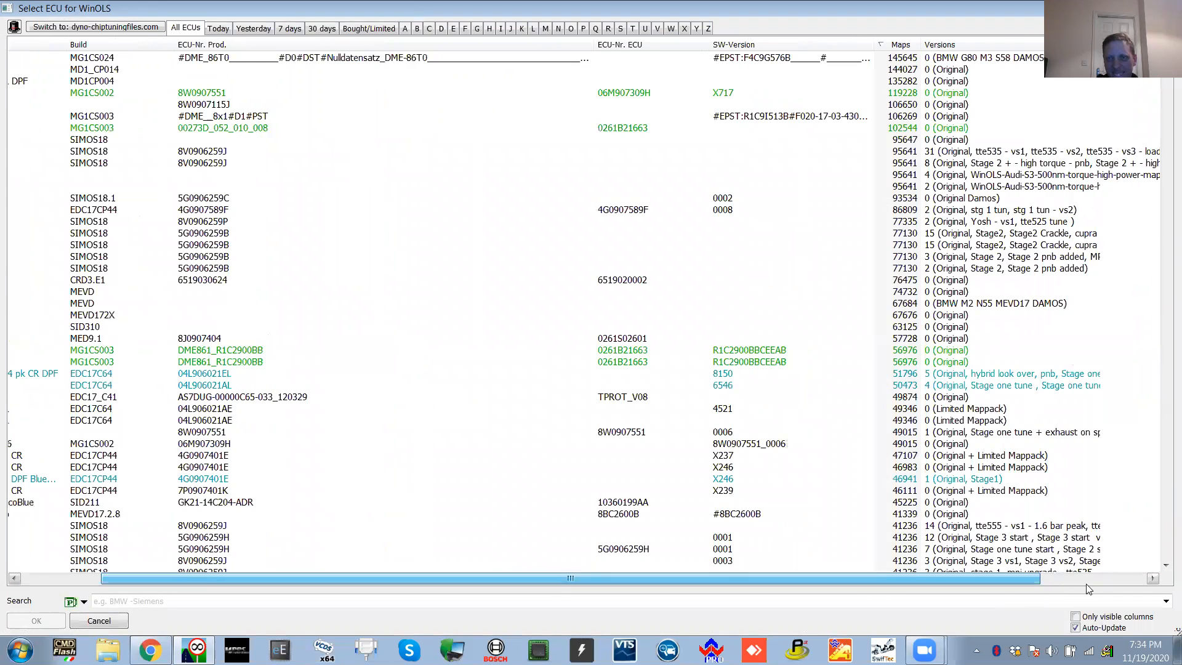
click(1088, 582)
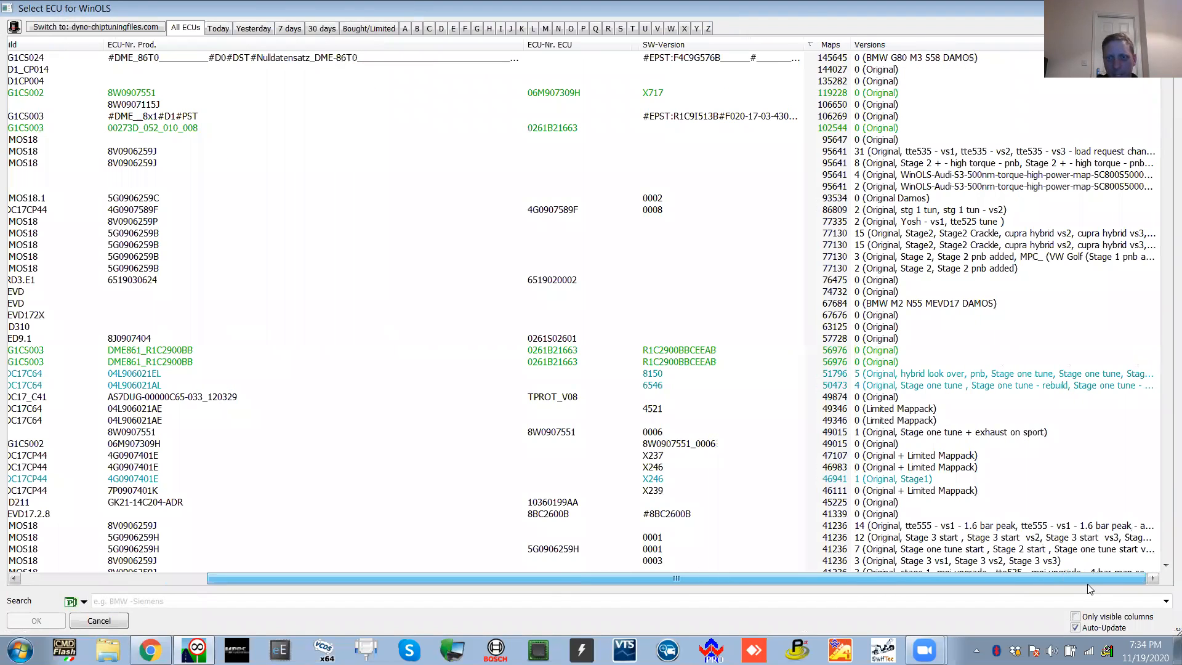
drag(1088, 585, 822, 581)
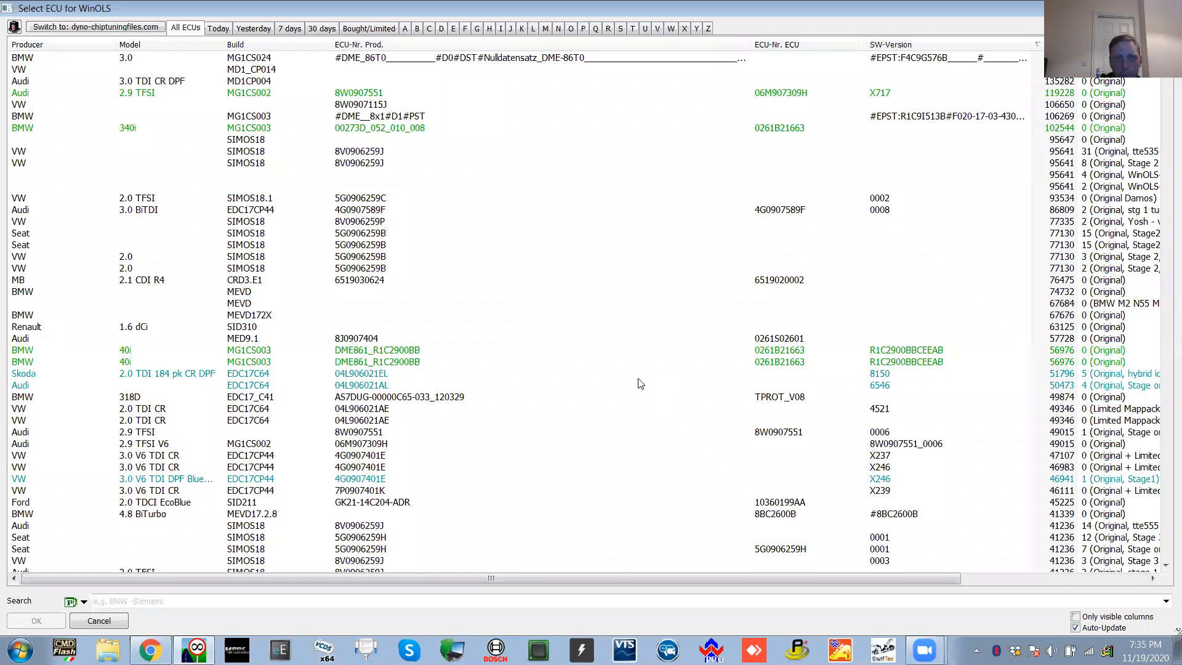
scroll(640, 384, down, 14)
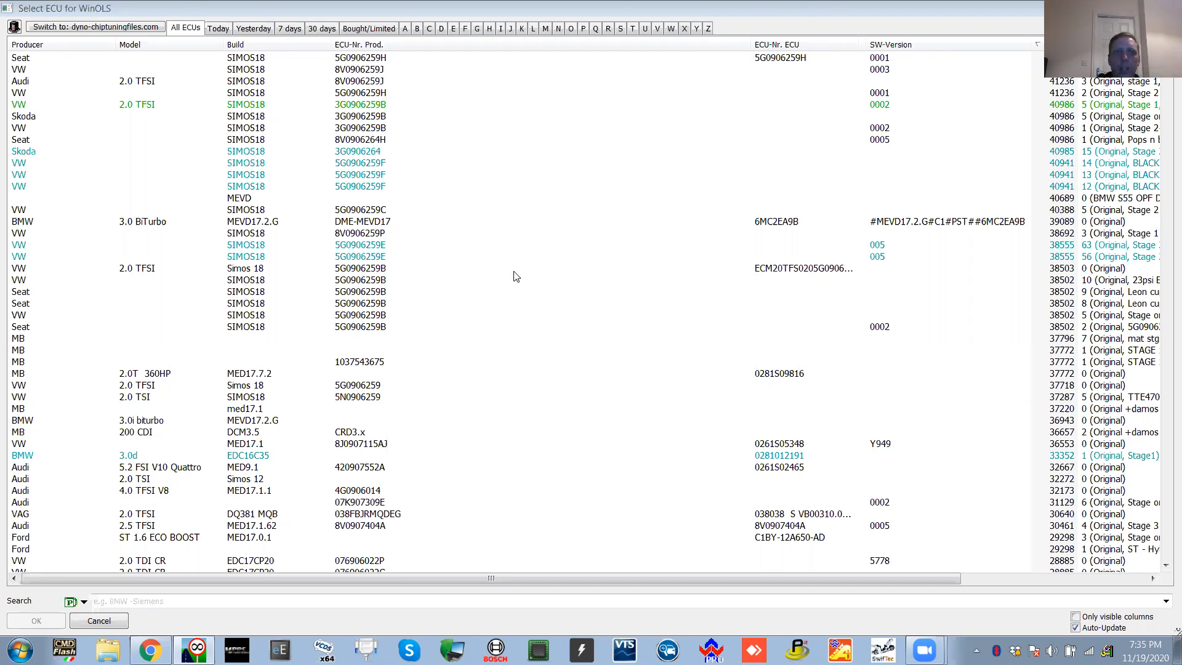
click(1169, 8)
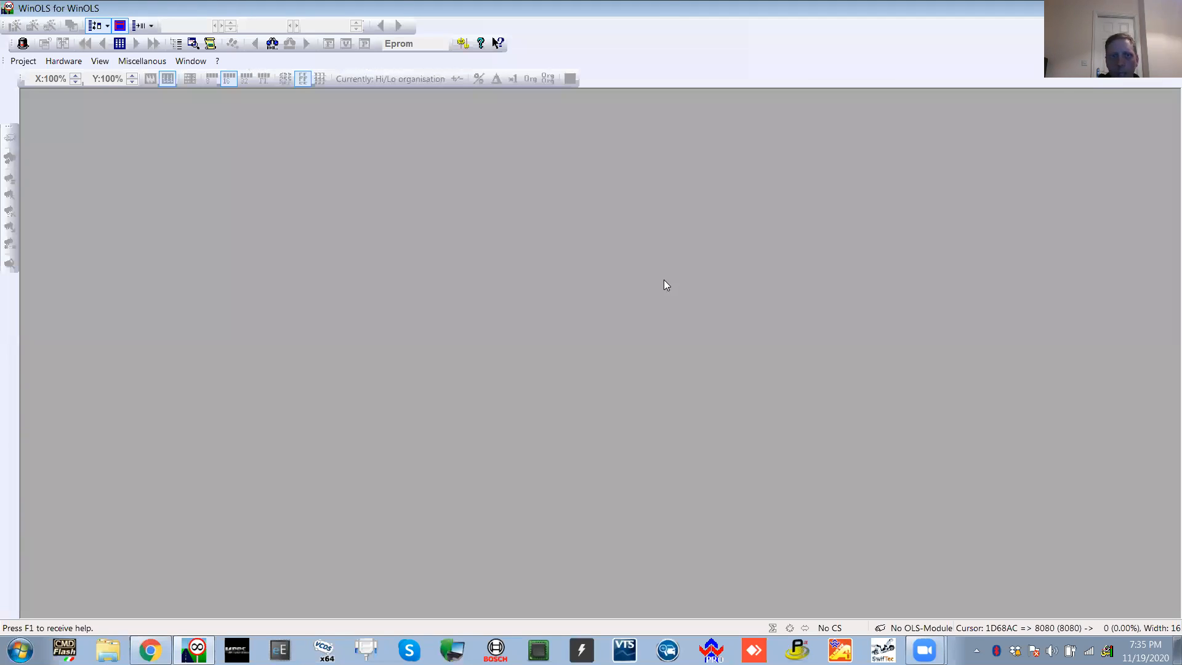
Reduce the program window to reveal the desktop and import the Ford Transit (Original) binary up to the similar projects list
double_click(404, 9)
click(151, 408)
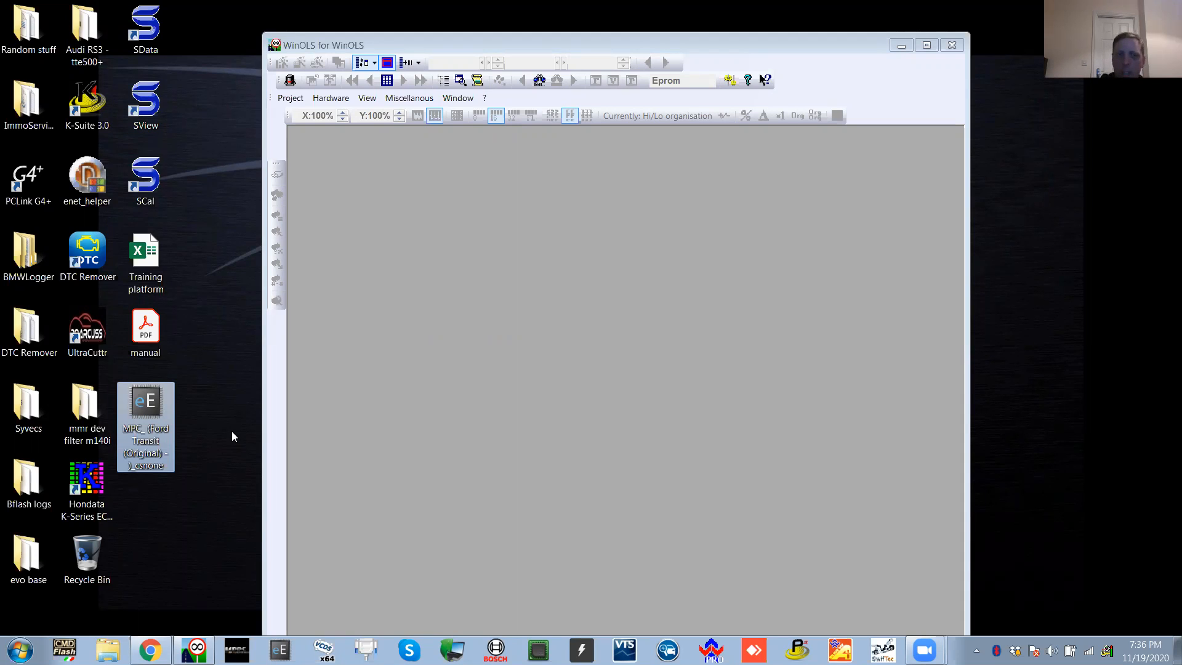
drag(155, 401, 434, 271)
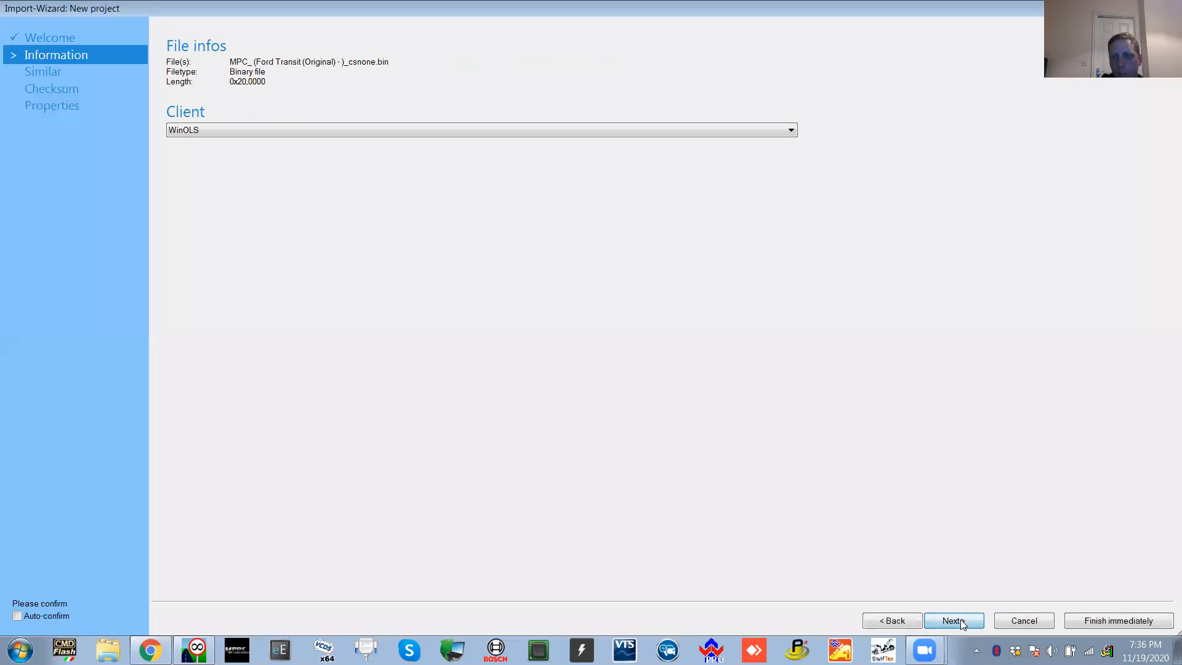
click(961, 621)
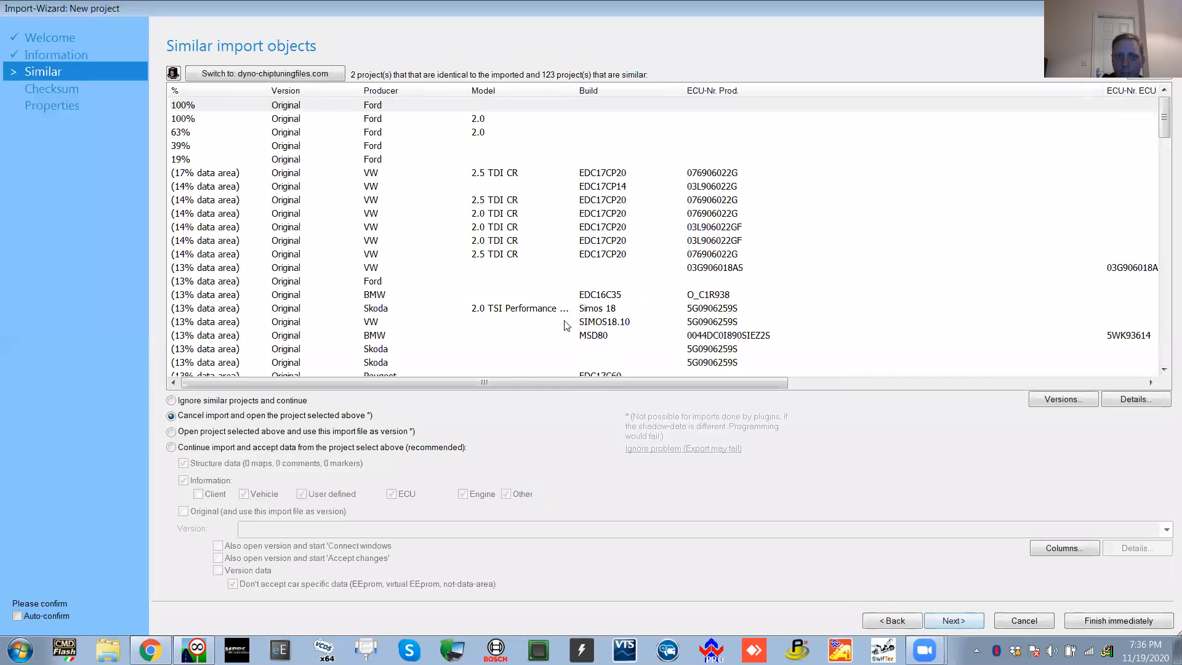
Select the 100 % matching Ford 2.0 project with the Stage one tune version, cancelling the import and opening that project
drag(554, 385, 909, 391)
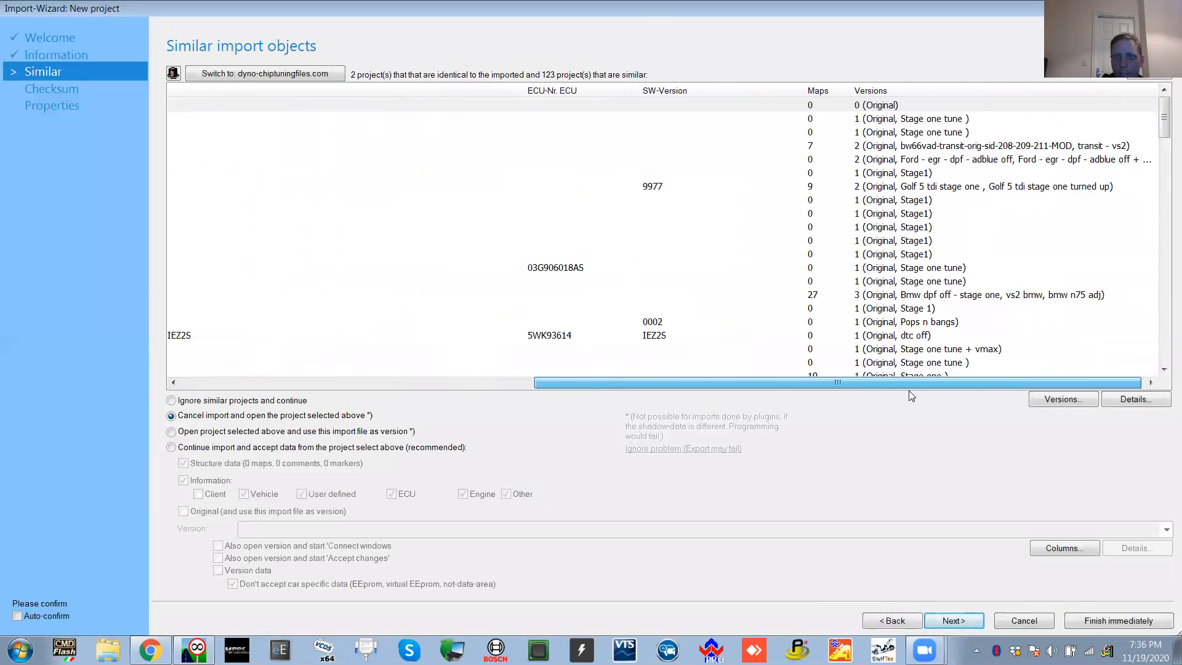
click(897, 119)
drag(776, 382, 421, 383)
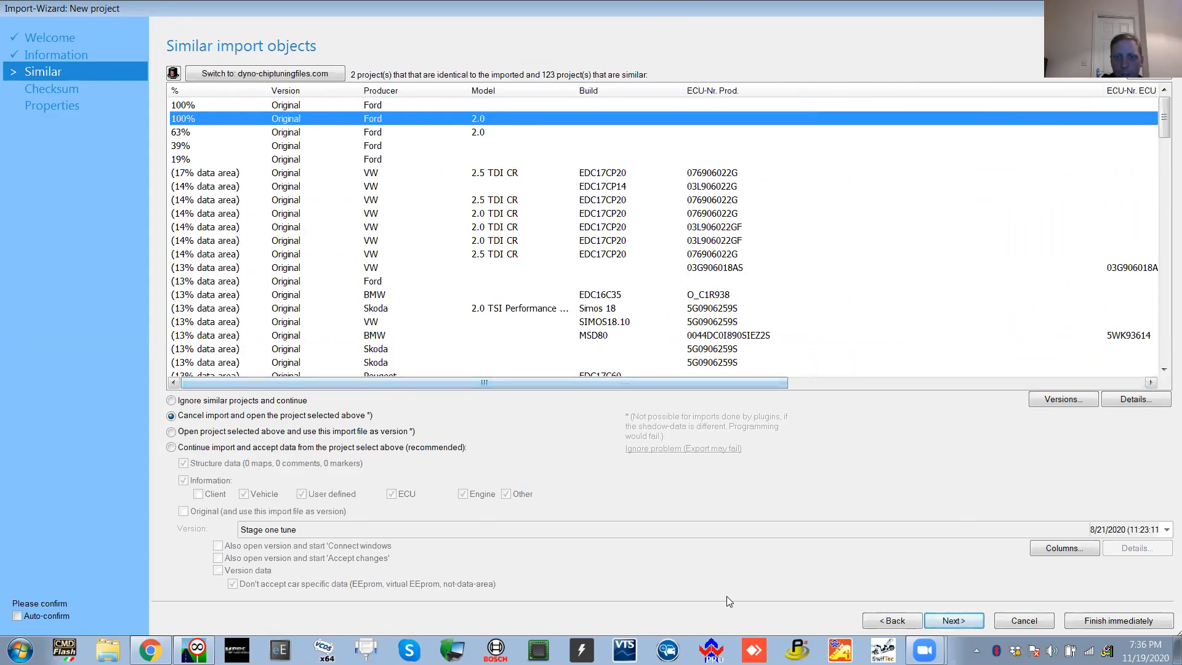
click(932, 619)
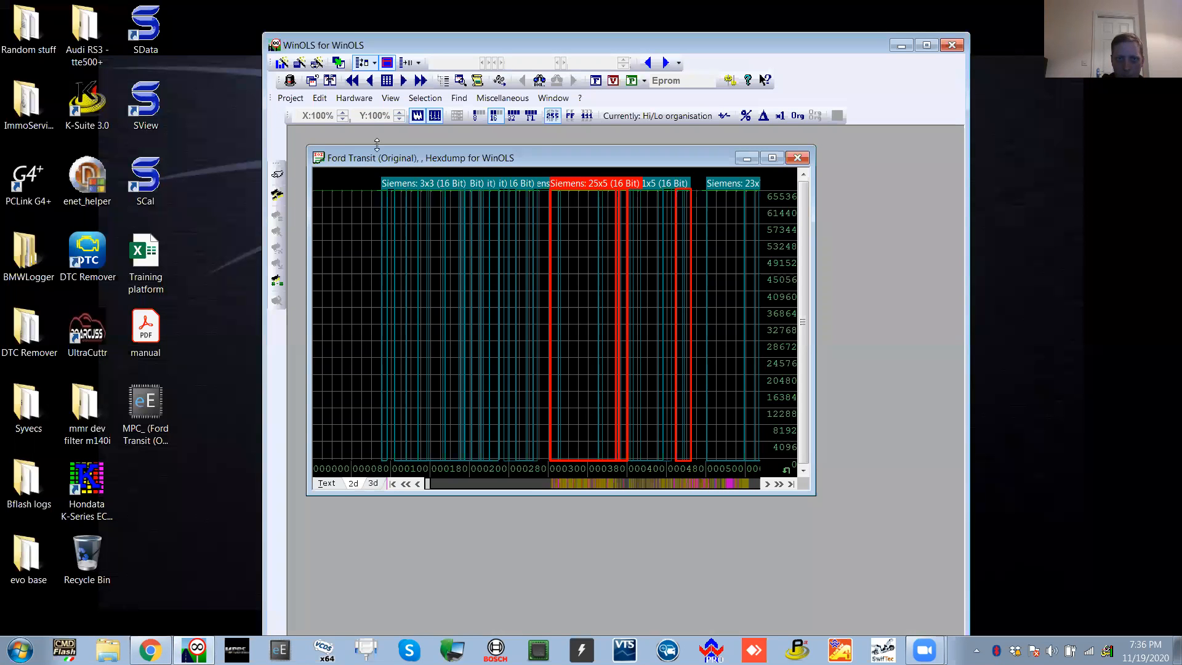
Open the Ford Transit's Stage one tune version and export it to the desktop as a binary file without adding a patch block
click(292, 99)
click(302, 146)
double_click(38, 74)
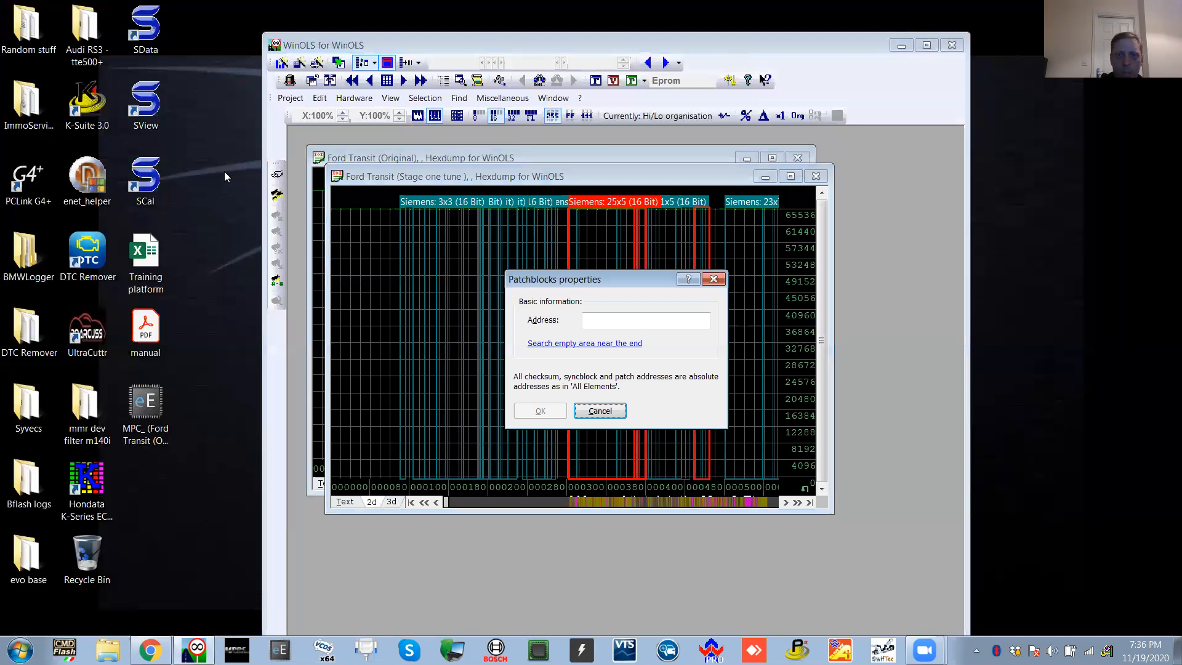
click(595, 416)
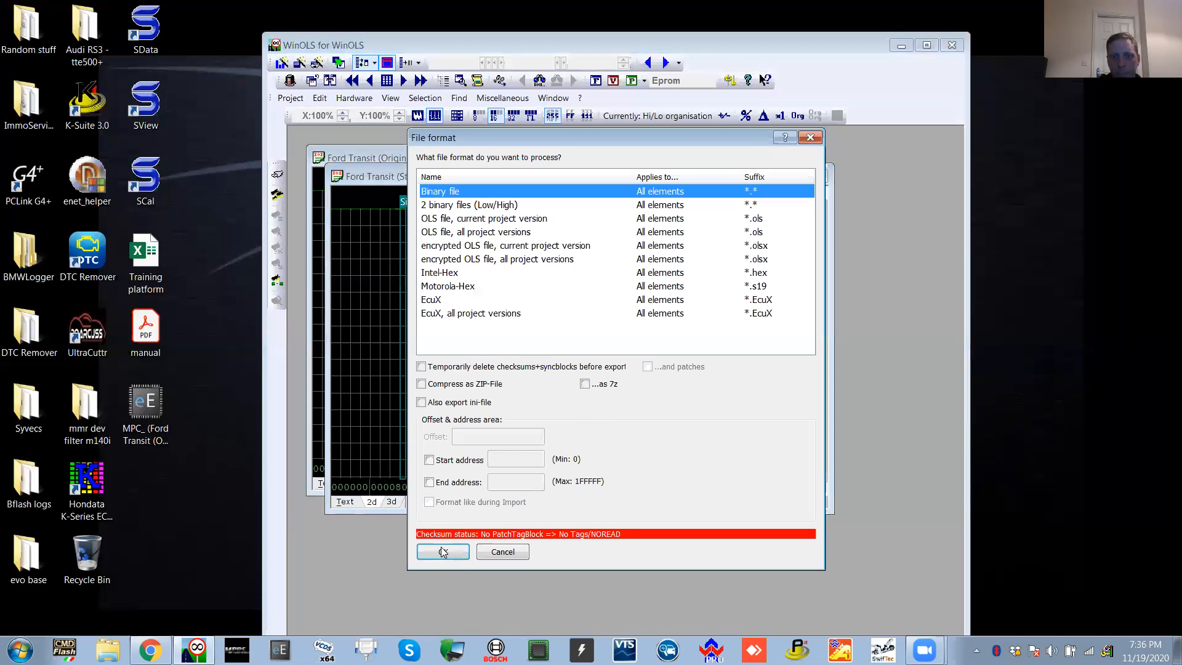
click(443, 552)
click(872, 490)
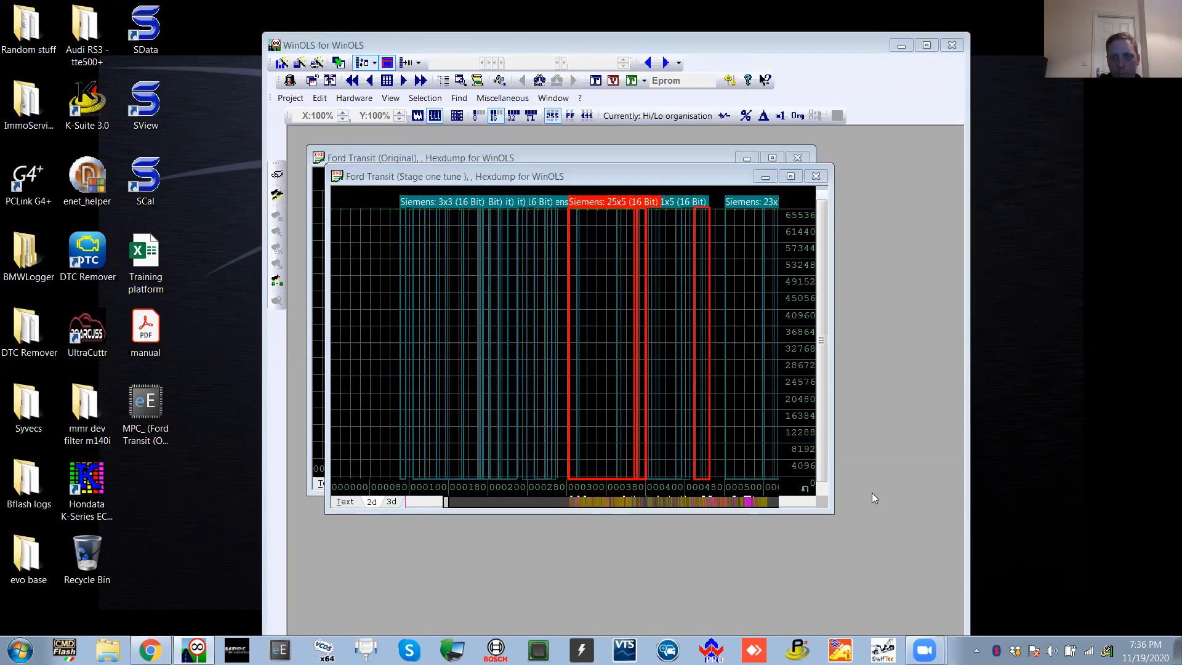
Close the Stage one tune and Original hexdump windows of the Ford Transit project
click(815, 176)
drag(719, 152, 774, 144)
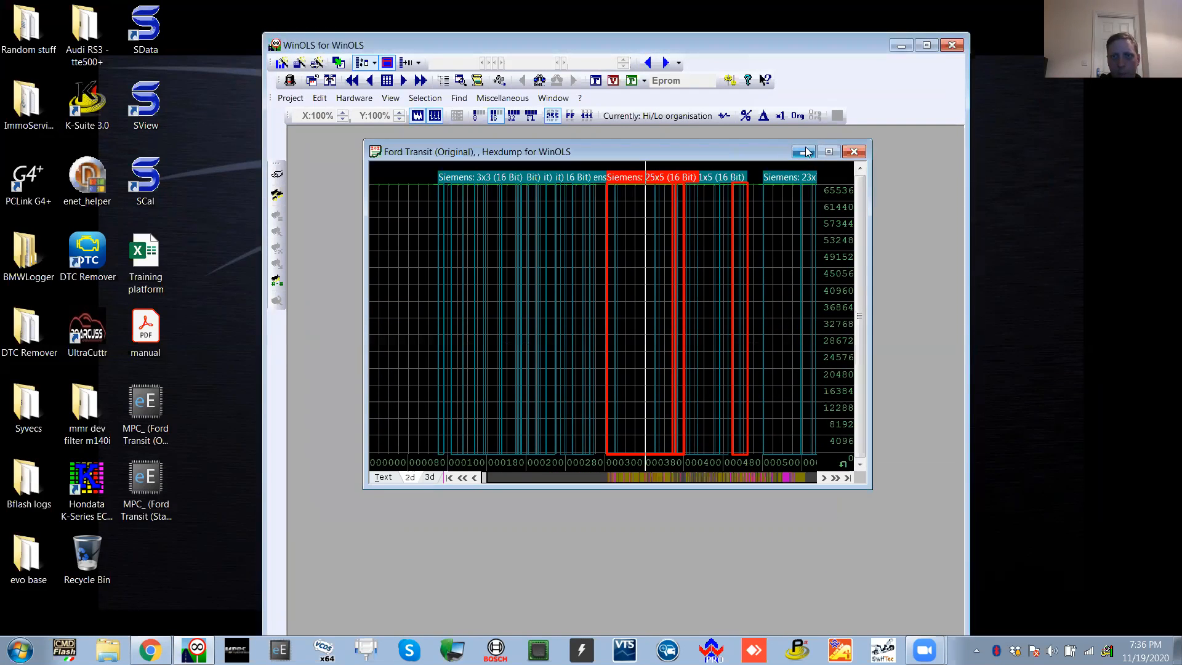
click(853, 149)
Import the Ford Transit (Original) binary as a new project, ignoring similar projects, skipping the online checksum search and keeping the default properties
drag(145, 406, 487, 356)
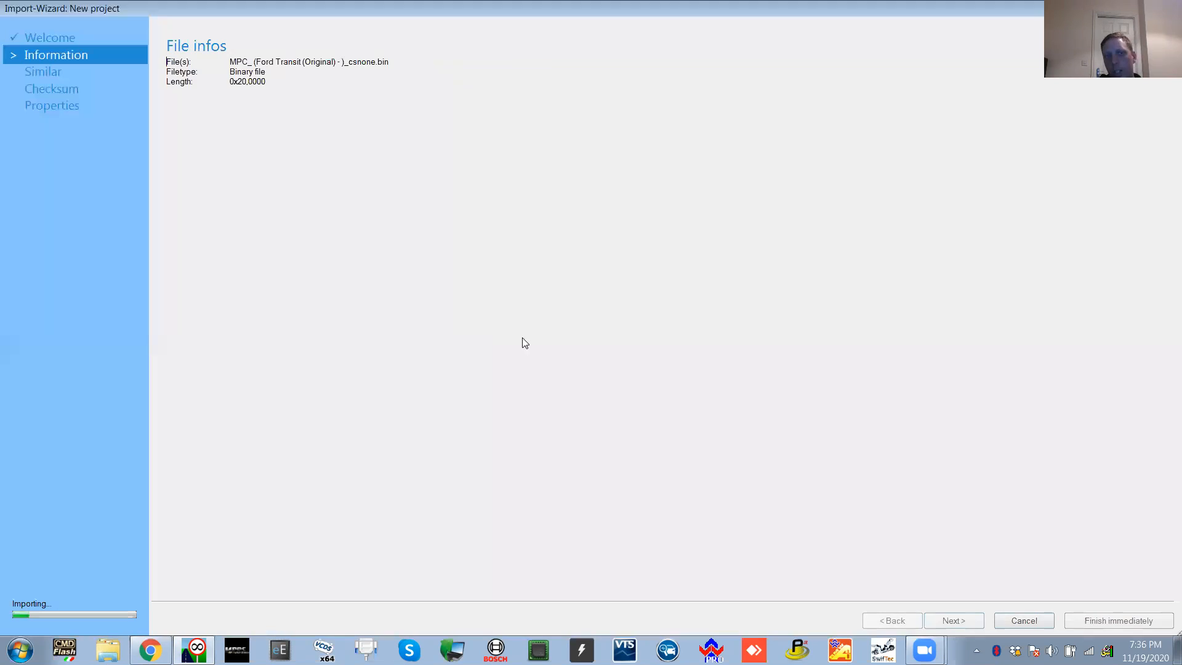
click(964, 625)
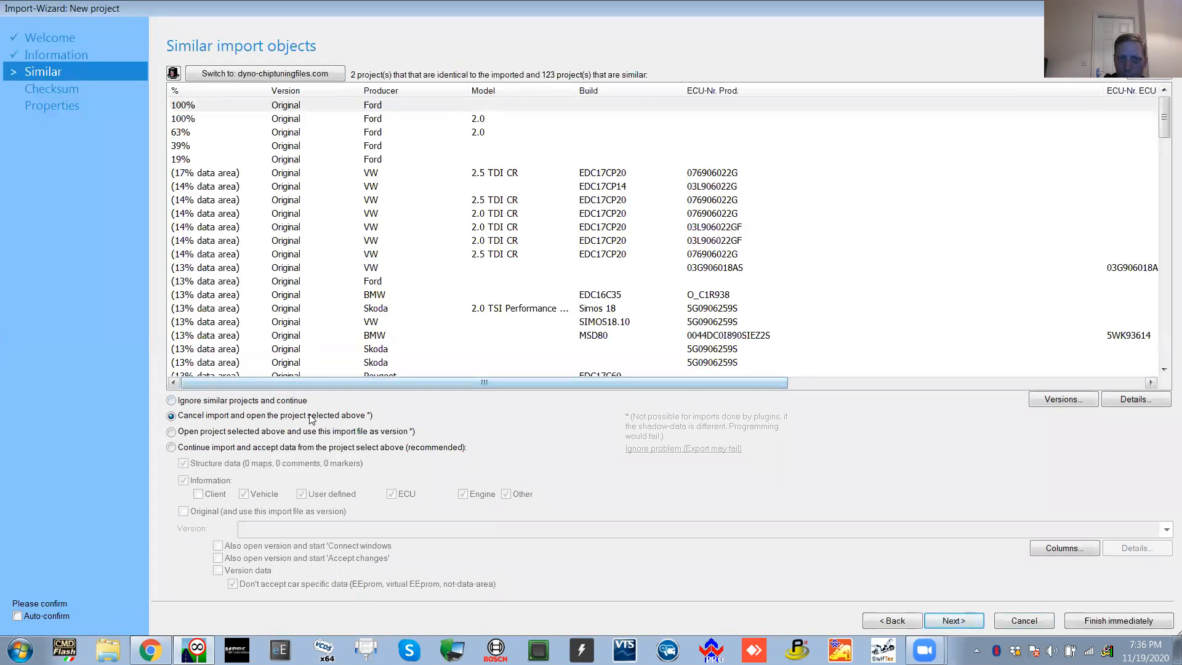
click(201, 403)
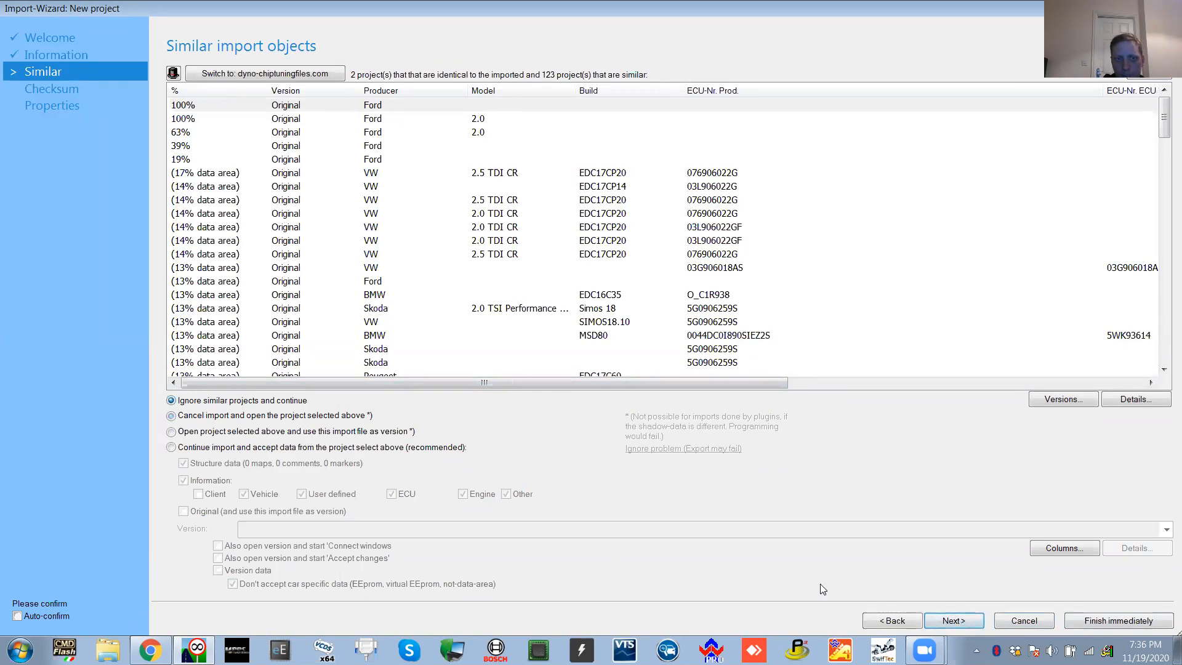
click(954, 621)
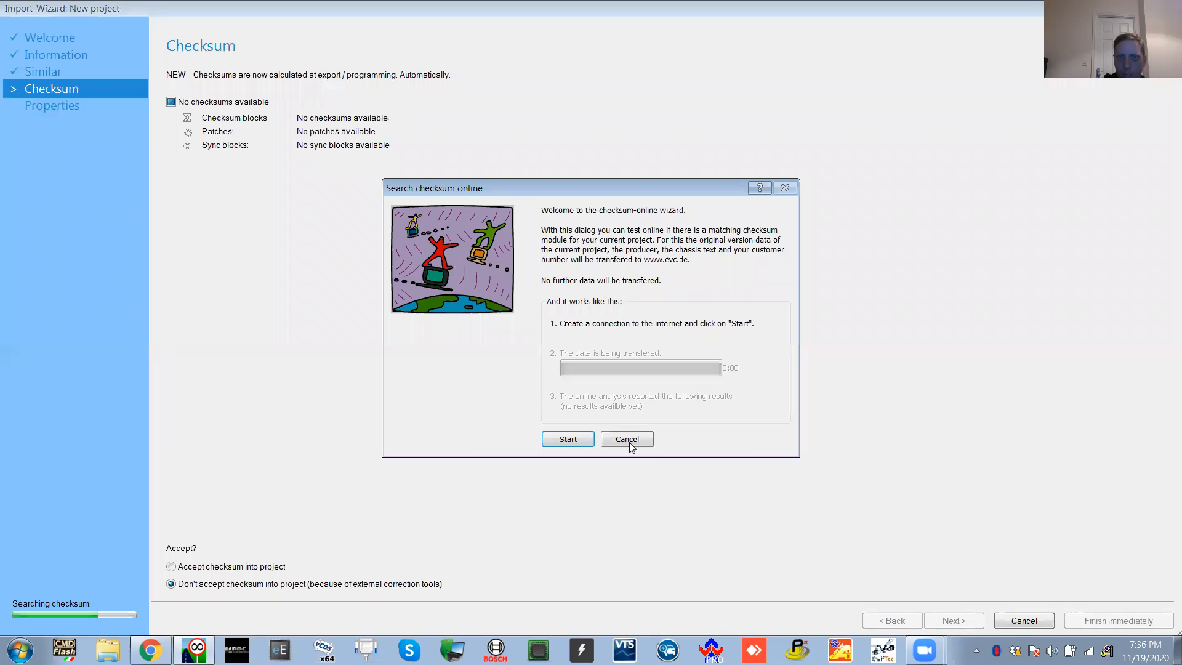
click(635, 441)
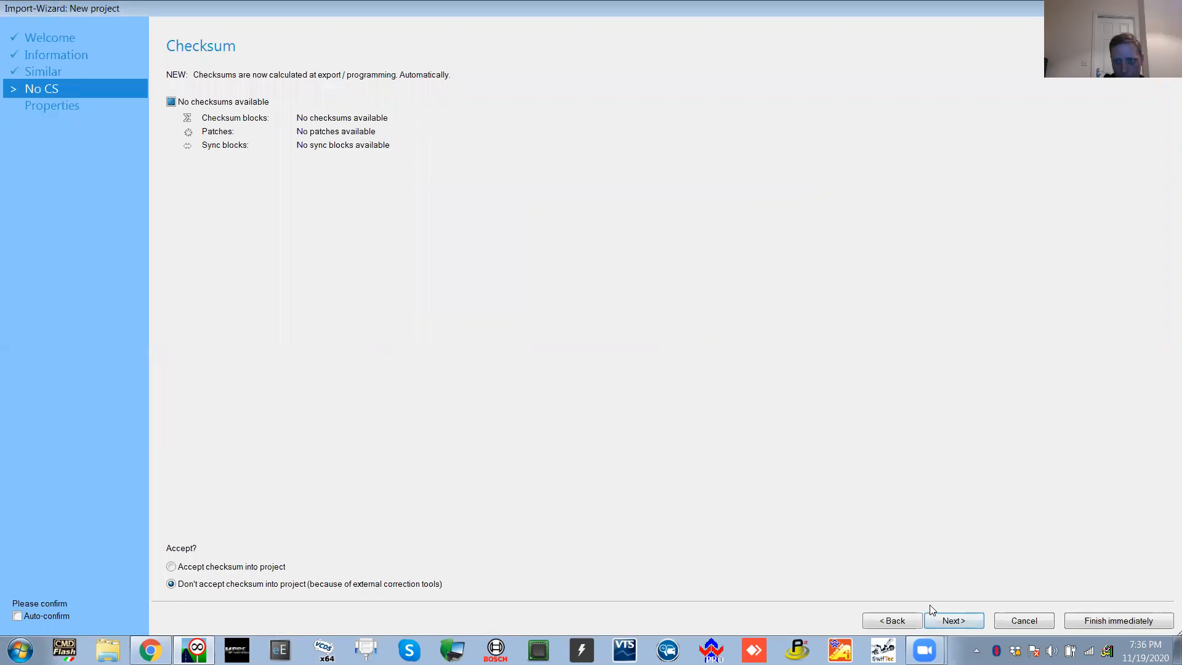
click(961, 622)
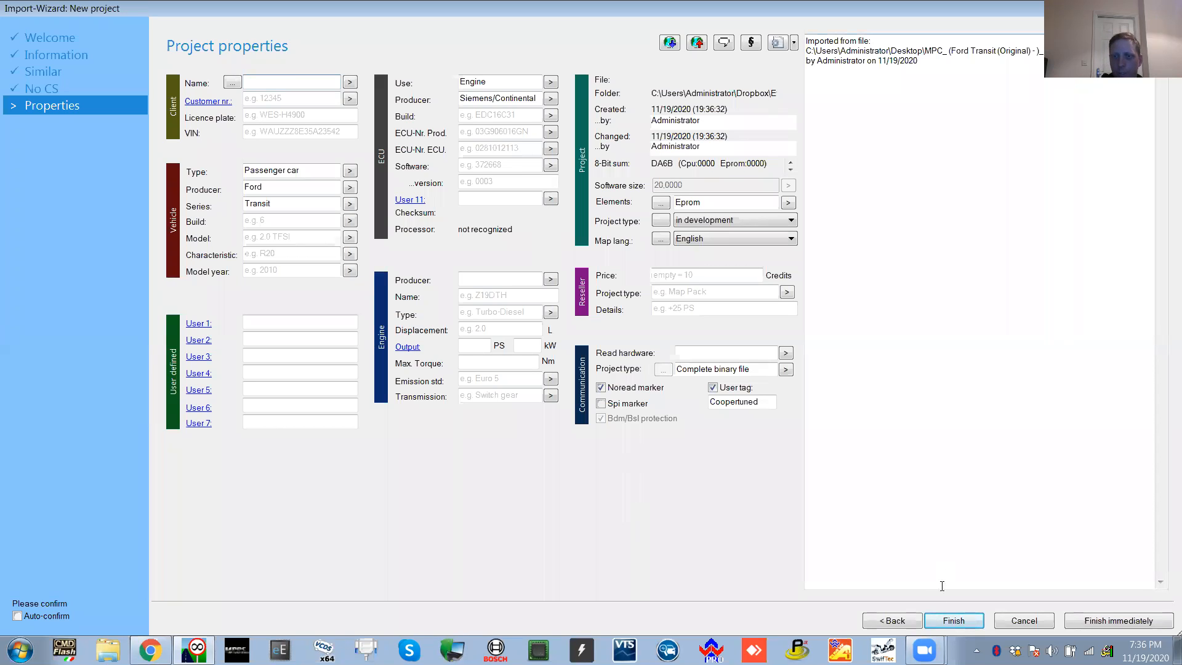
click(964, 623)
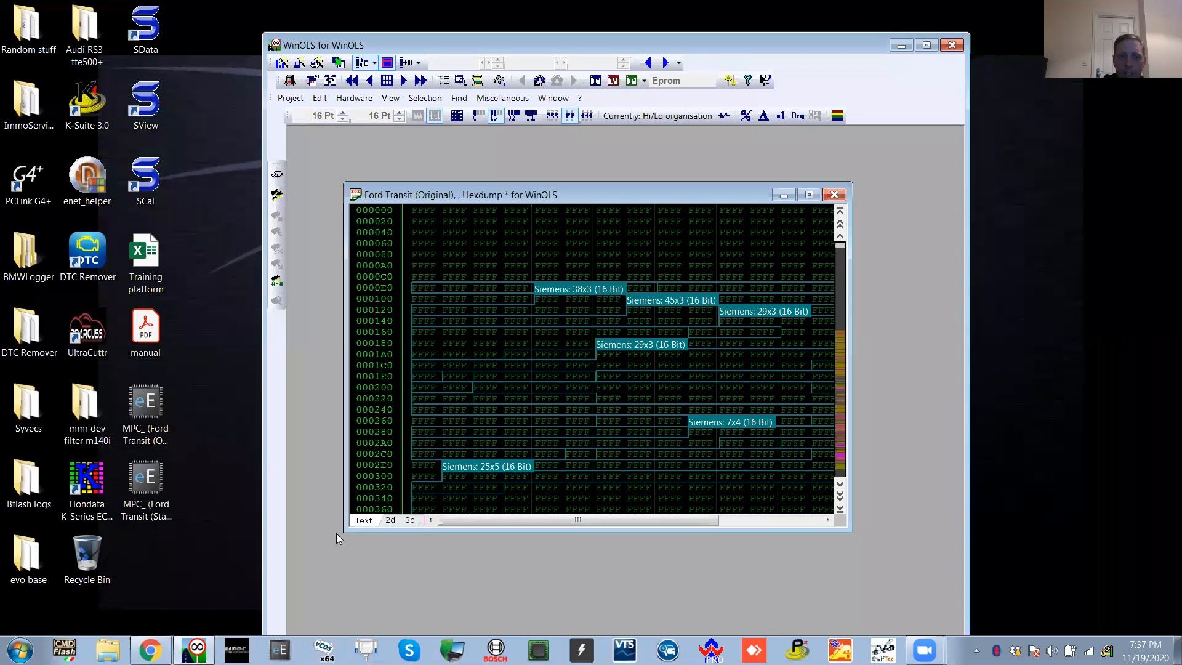
Import the exported Ford Transit stage one binary as a new version named "Stage one tune" and maximize the program window
click(147, 481)
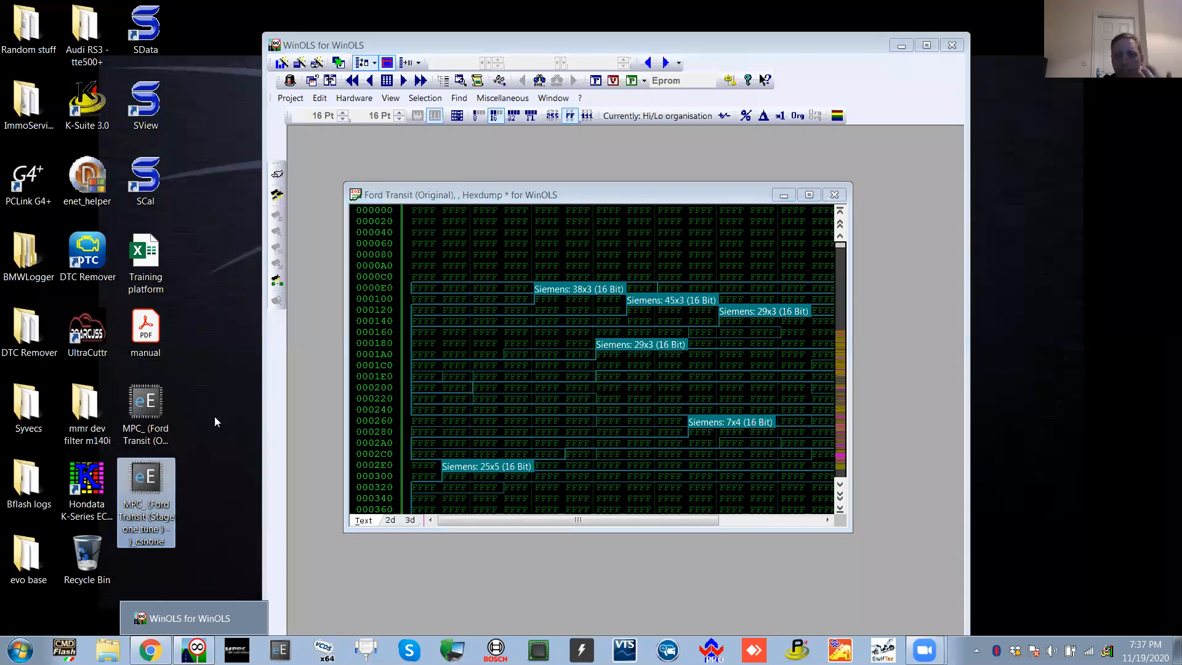
drag(143, 483, 580, 351)
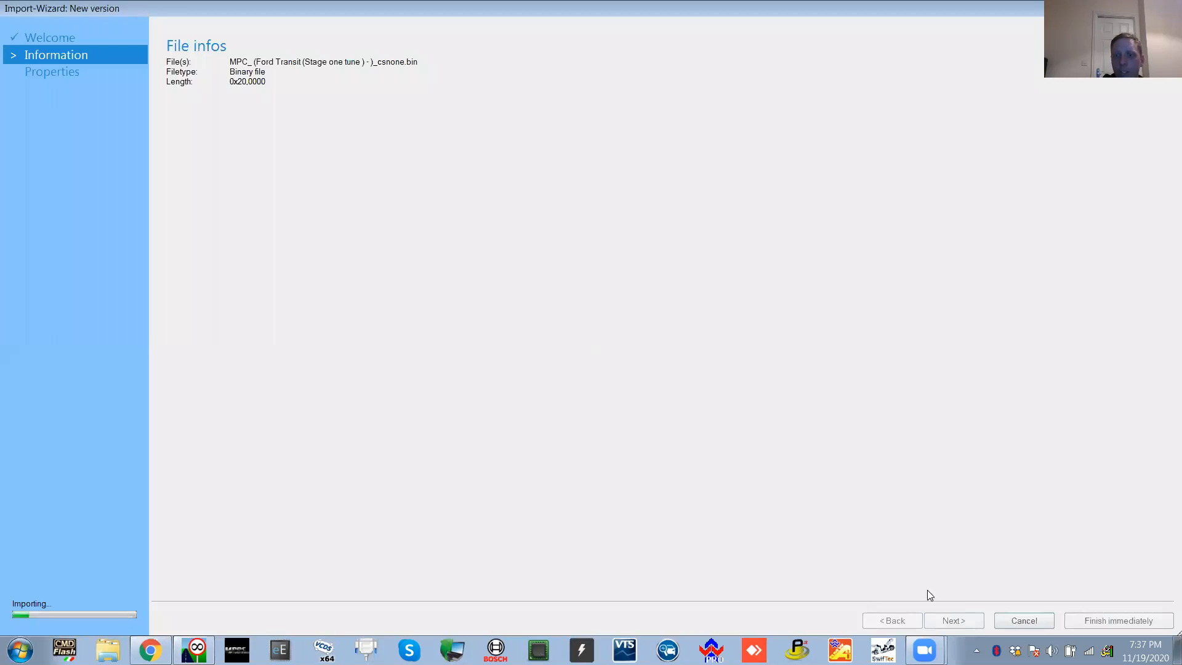
click(952, 619)
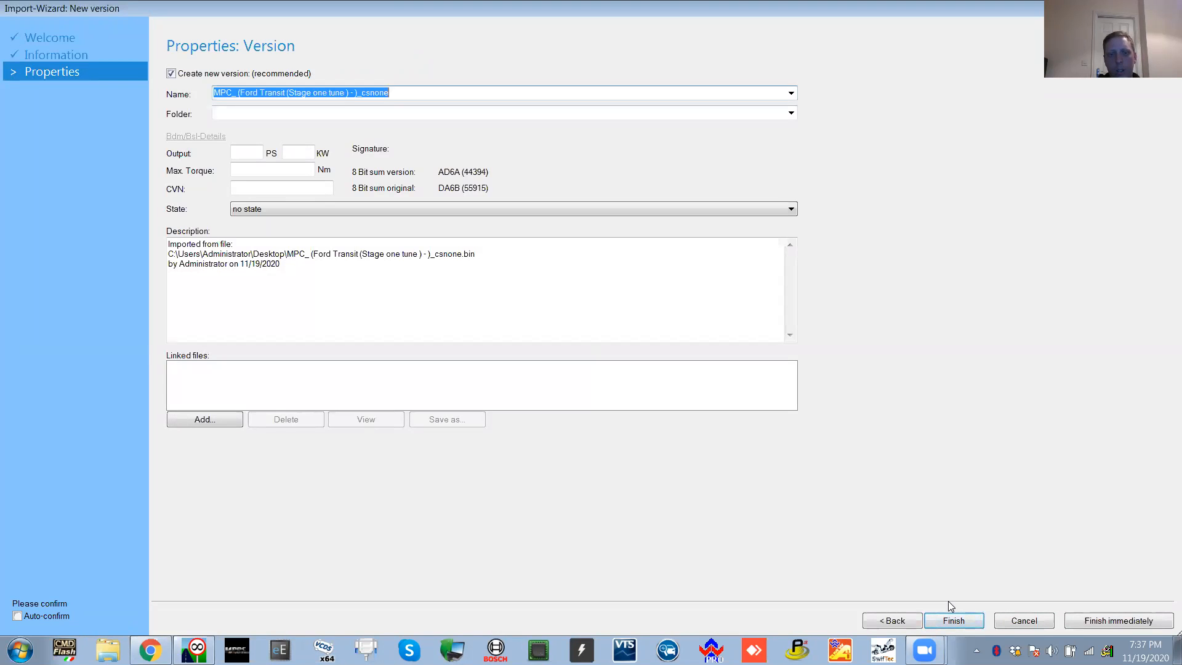
text(Stage one tune)
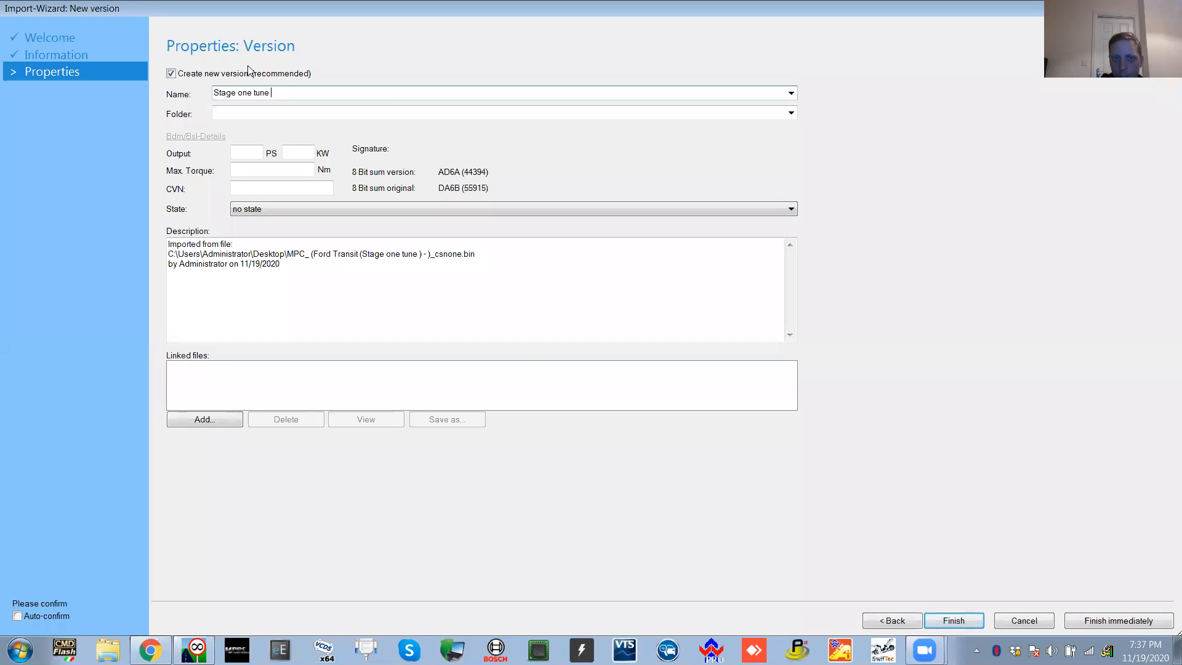
click(246, 152)
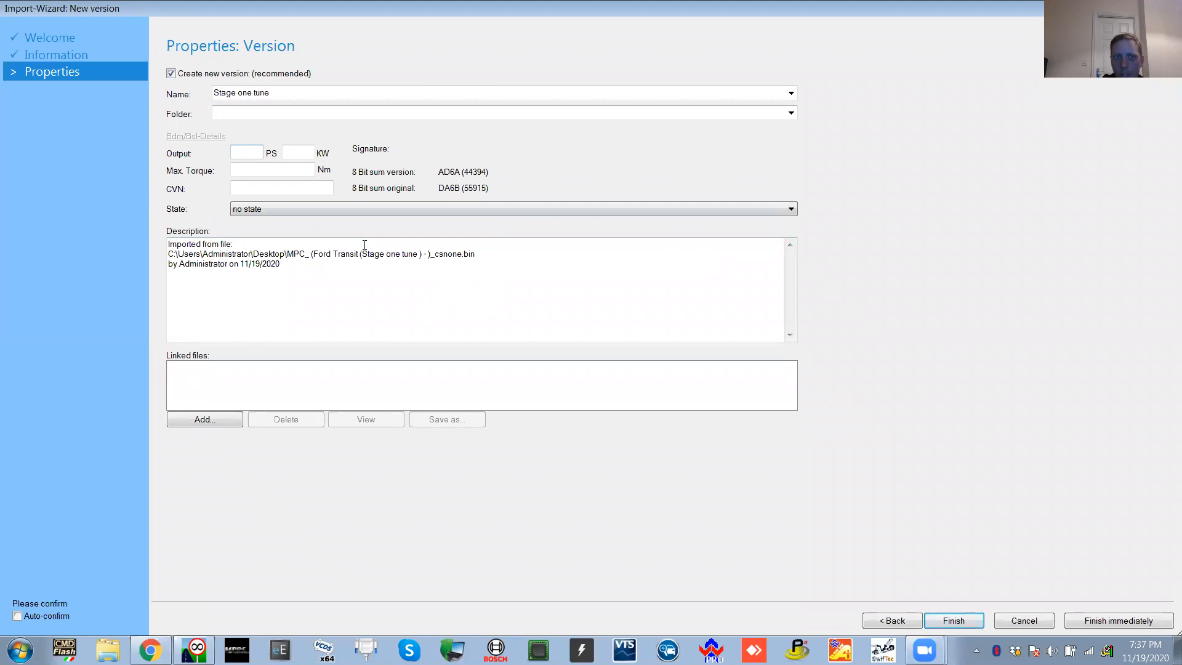
click(968, 620)
click(928, 44)
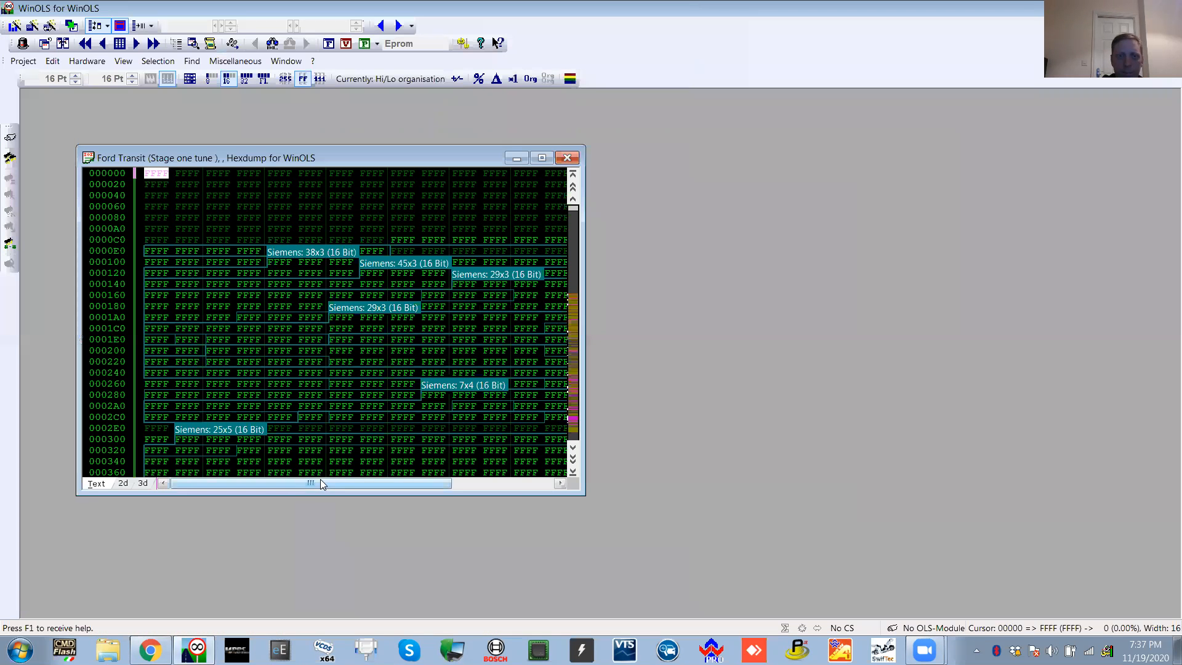
Display the Stage one tune hexdump as a 2d graph, enlarge its window and examine successive differences from the original
click(123, 483)
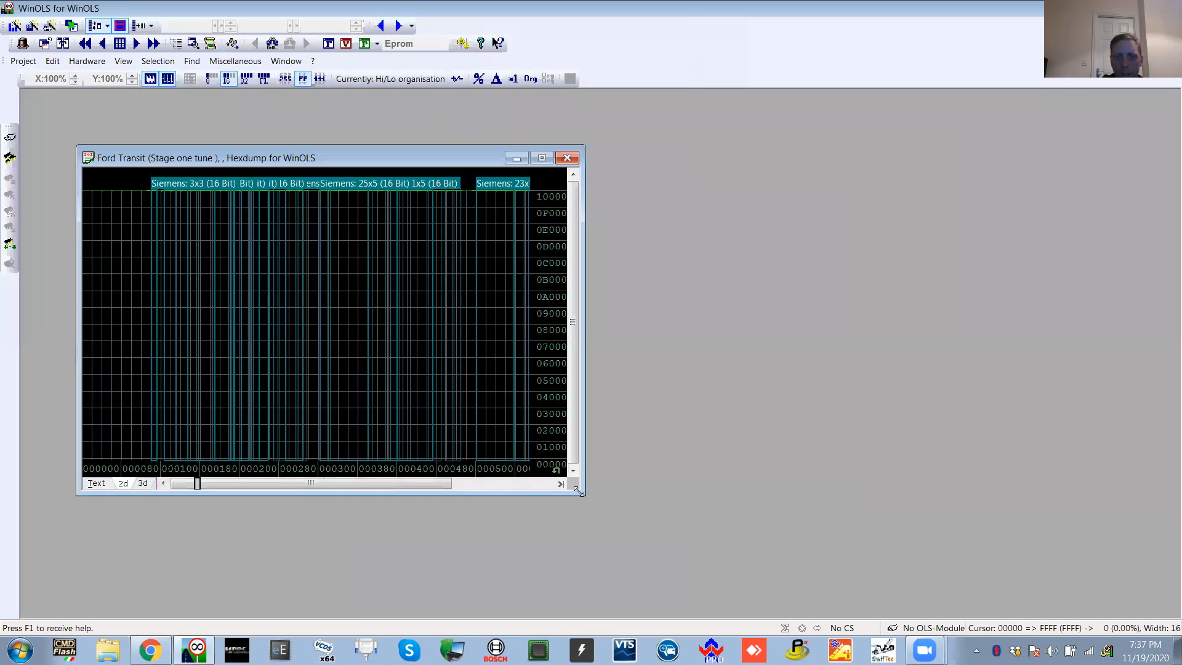
drag(582, 493, 881, 537)
key(n)
key(n)
key(n)
key(n)
key(n)
key(n)
key(n)
key(n)
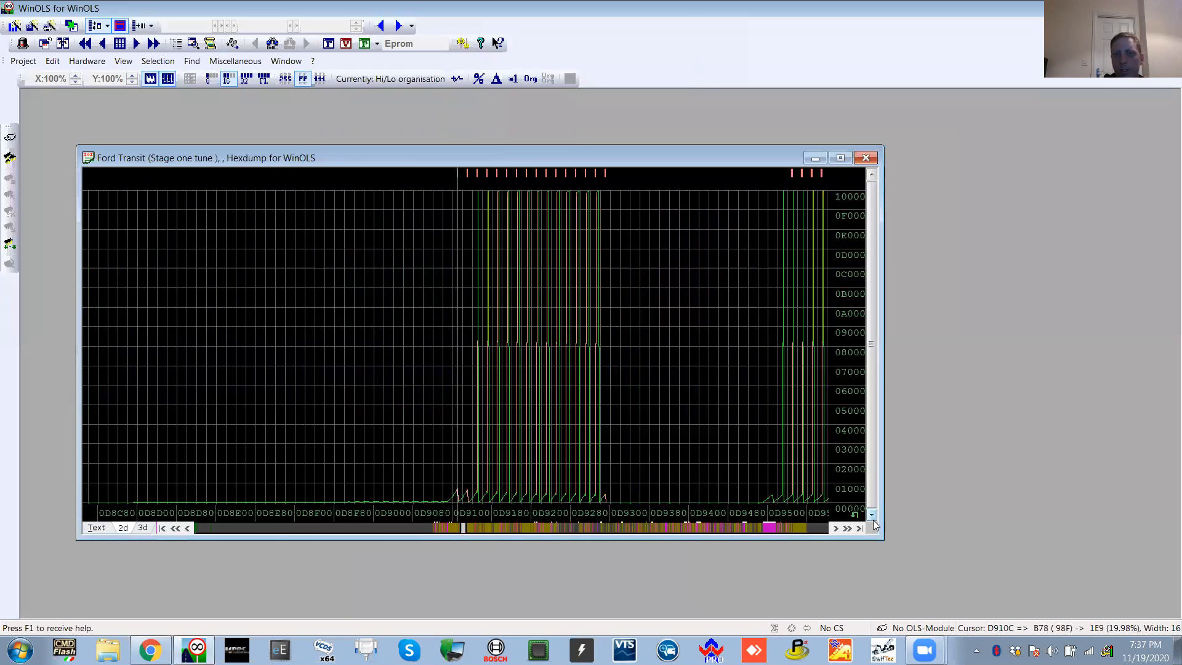
key(n)
key(n)
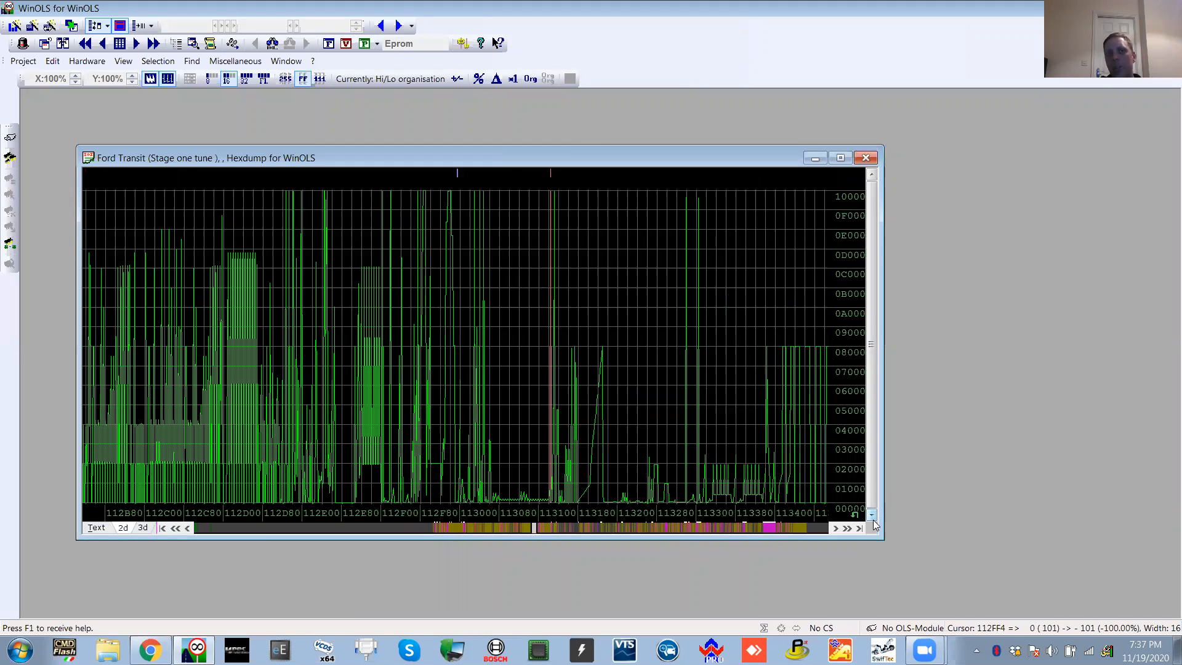
Open the Ford Transit's version list and move the Original version into a new subfolder named "Stage one"
click(23, 61)
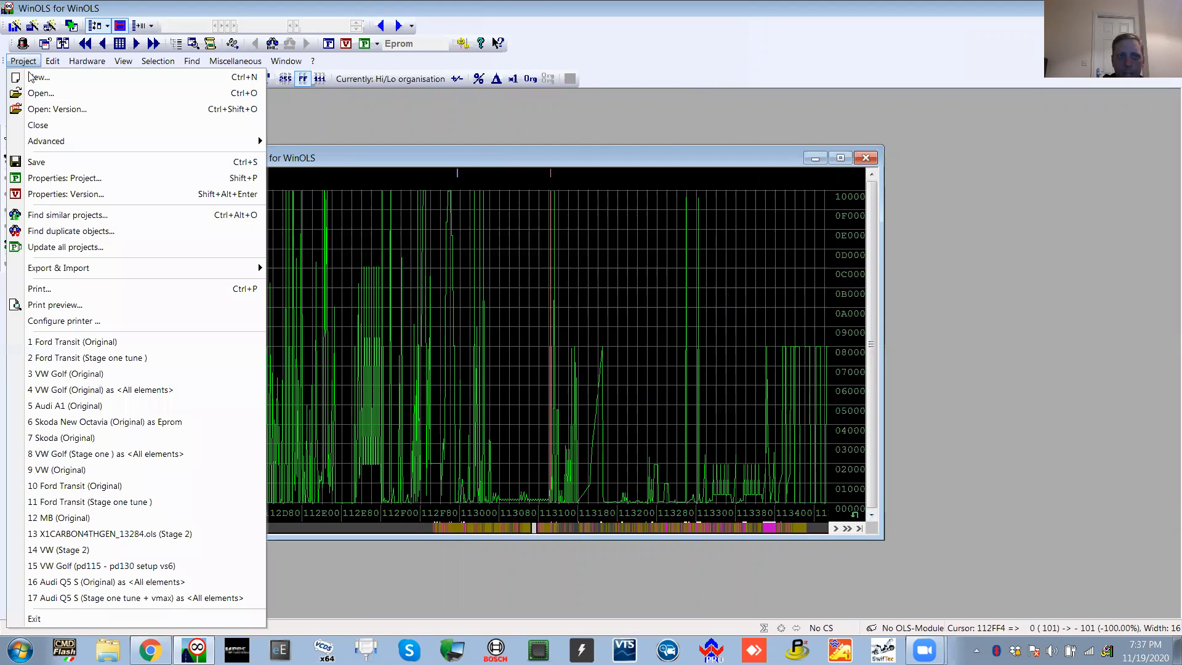
click(52, 109)
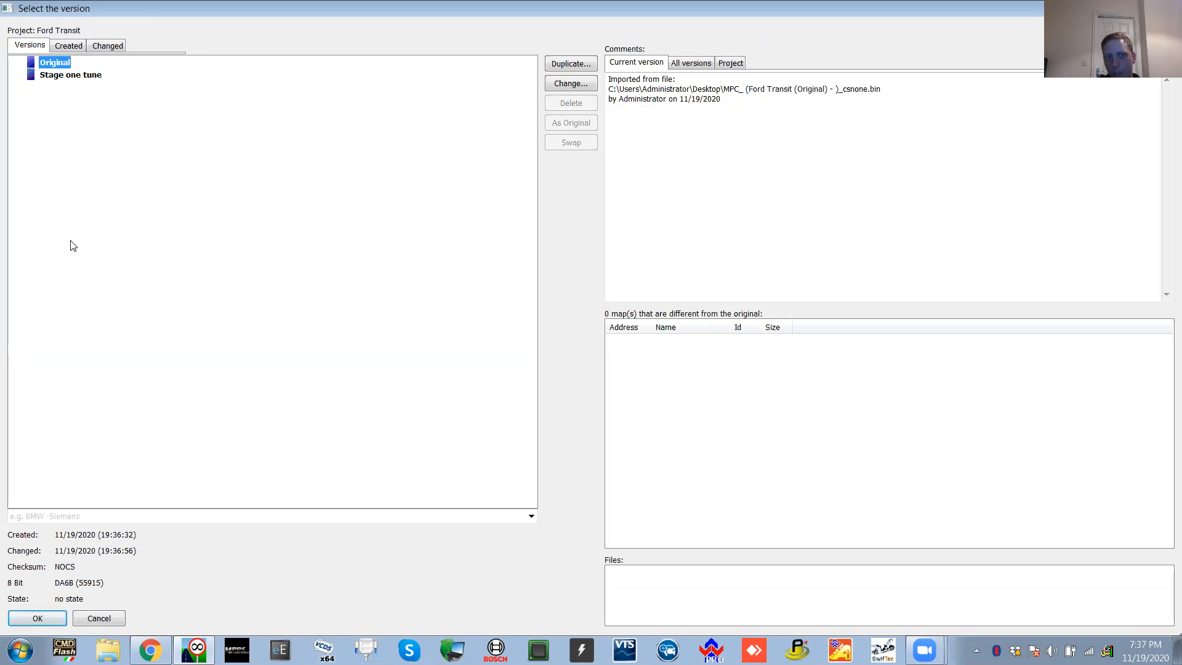
right_click(426, 146)
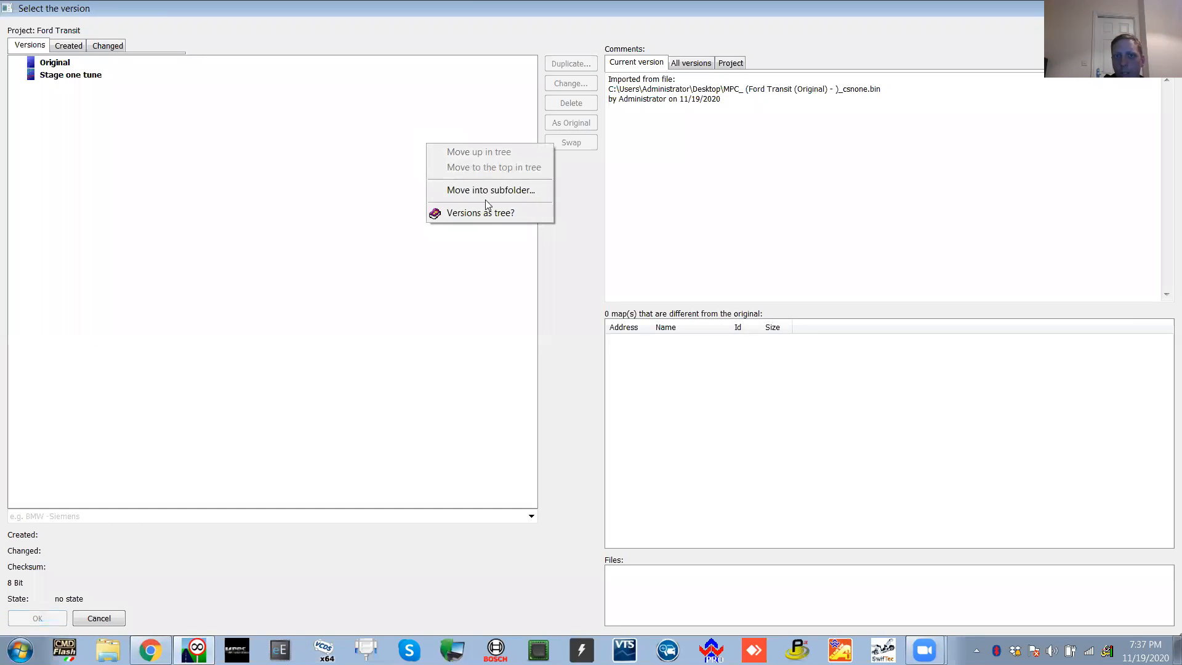
click(528, 195)
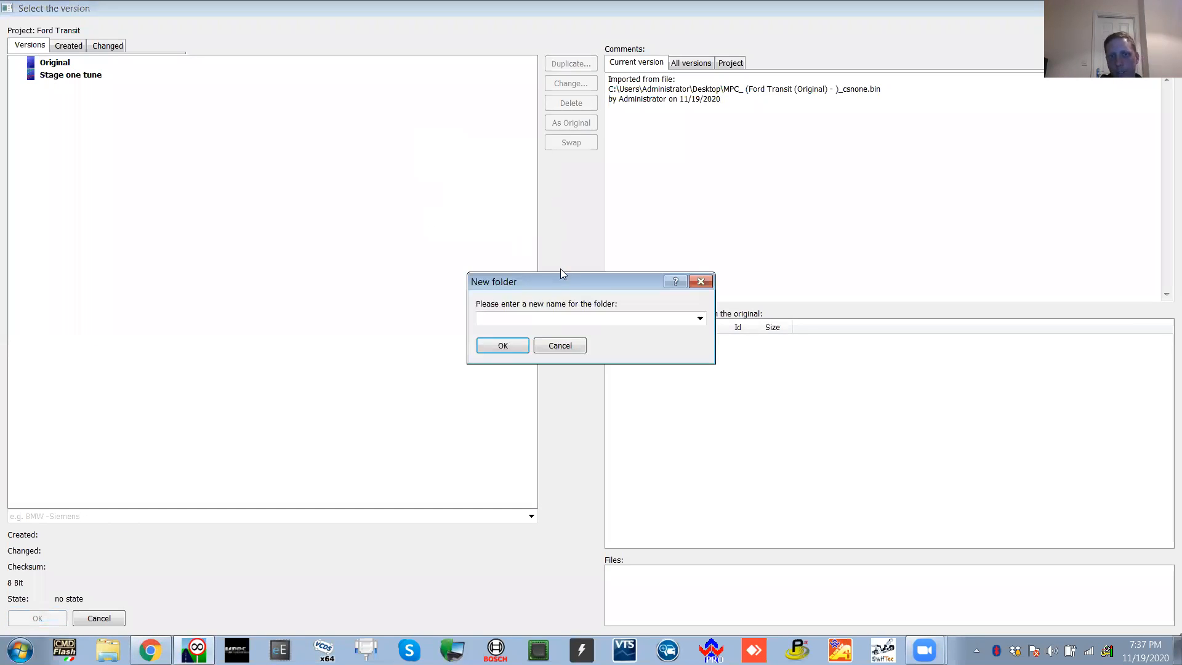
text(Stage one)
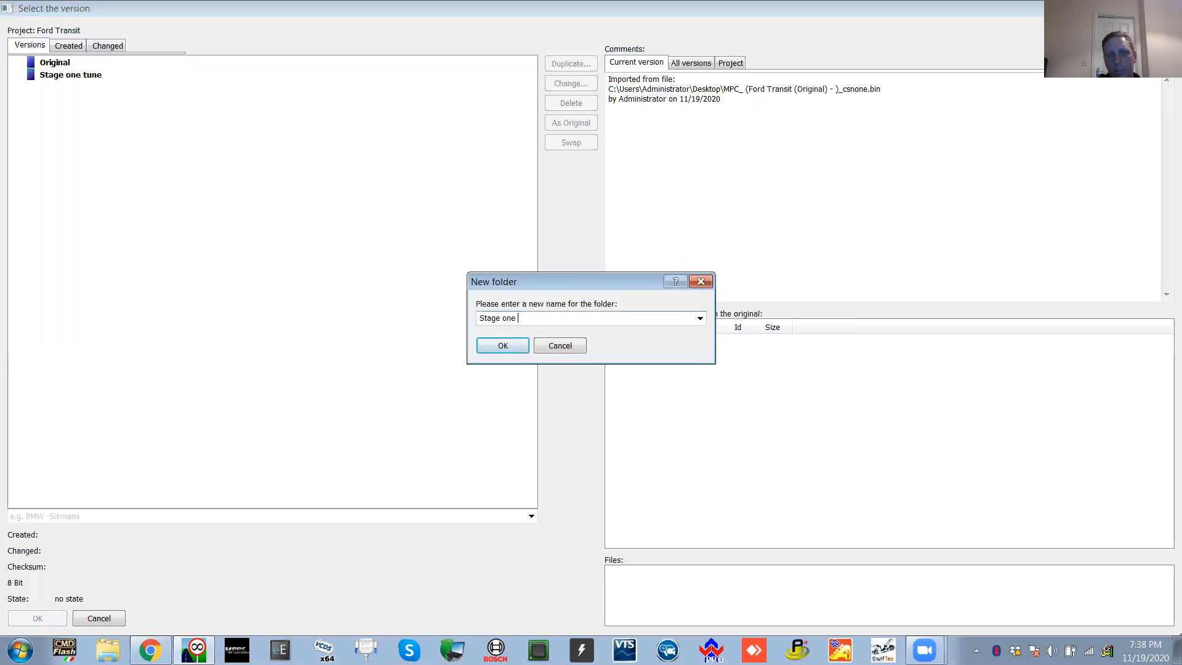
key(Return)
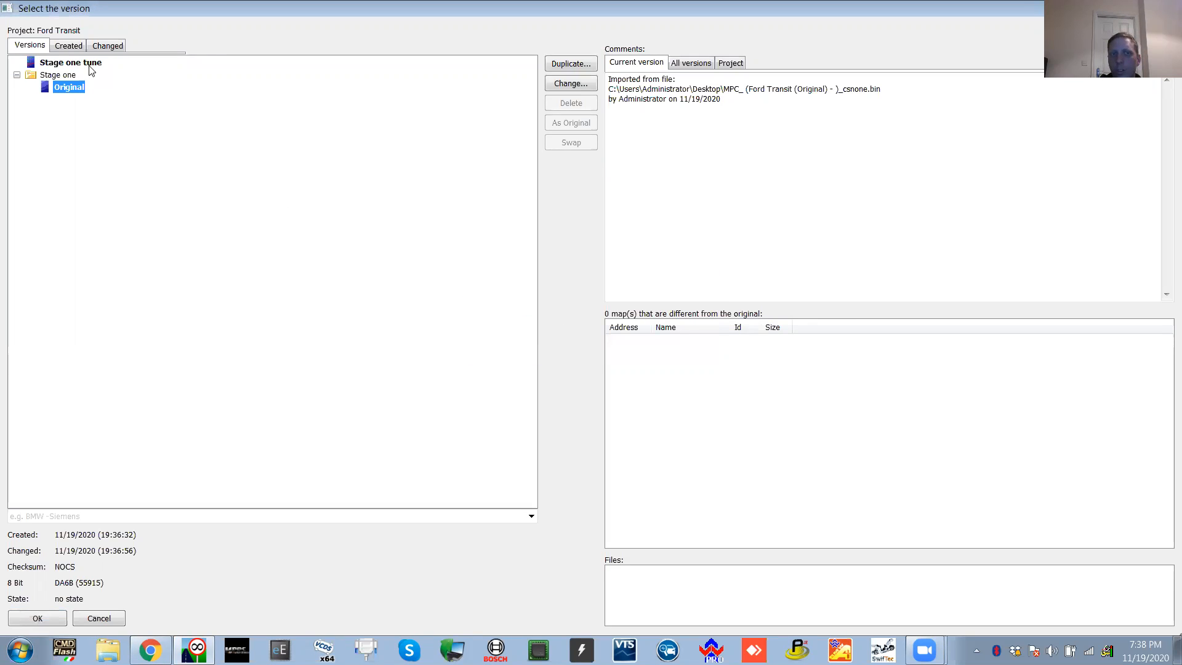
Nest the Stage one tune version beneath Original in the version tree and leave the version list
drag(86, 64, 90, 94)
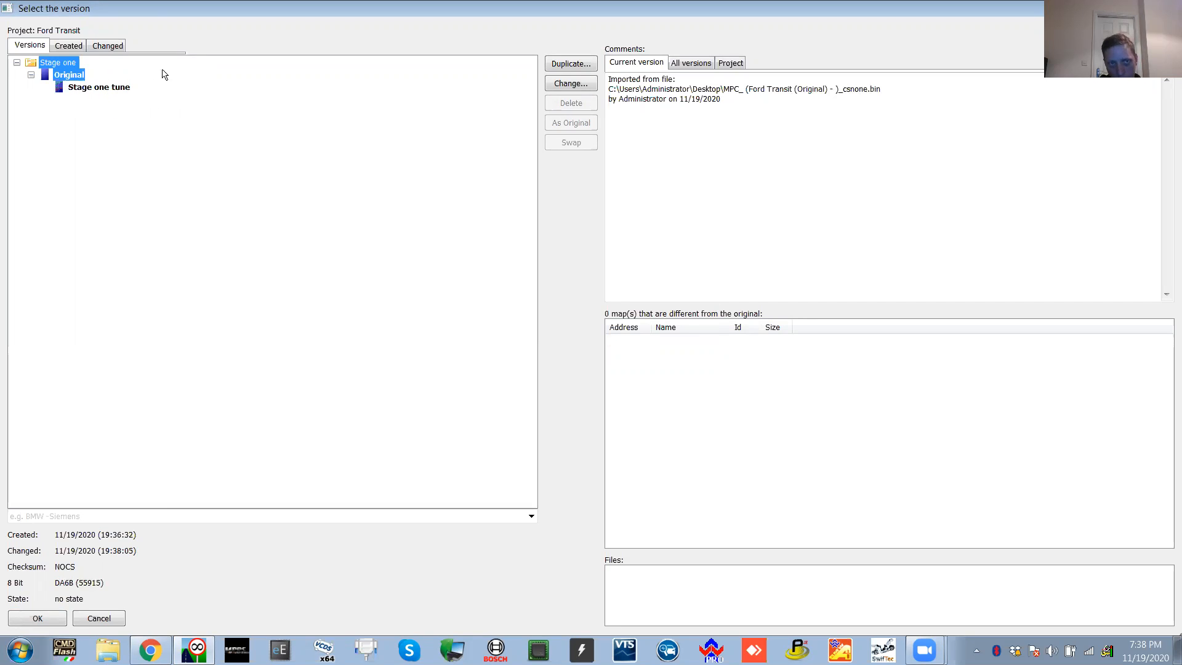
click(144, 134)
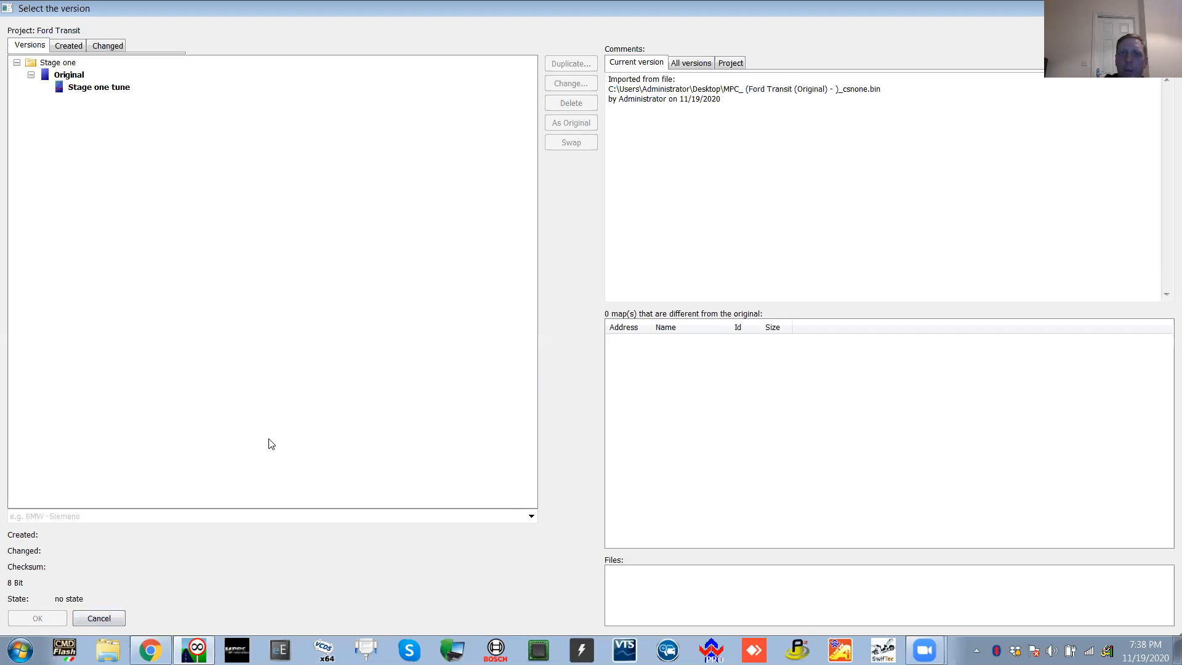
click(98, 618)
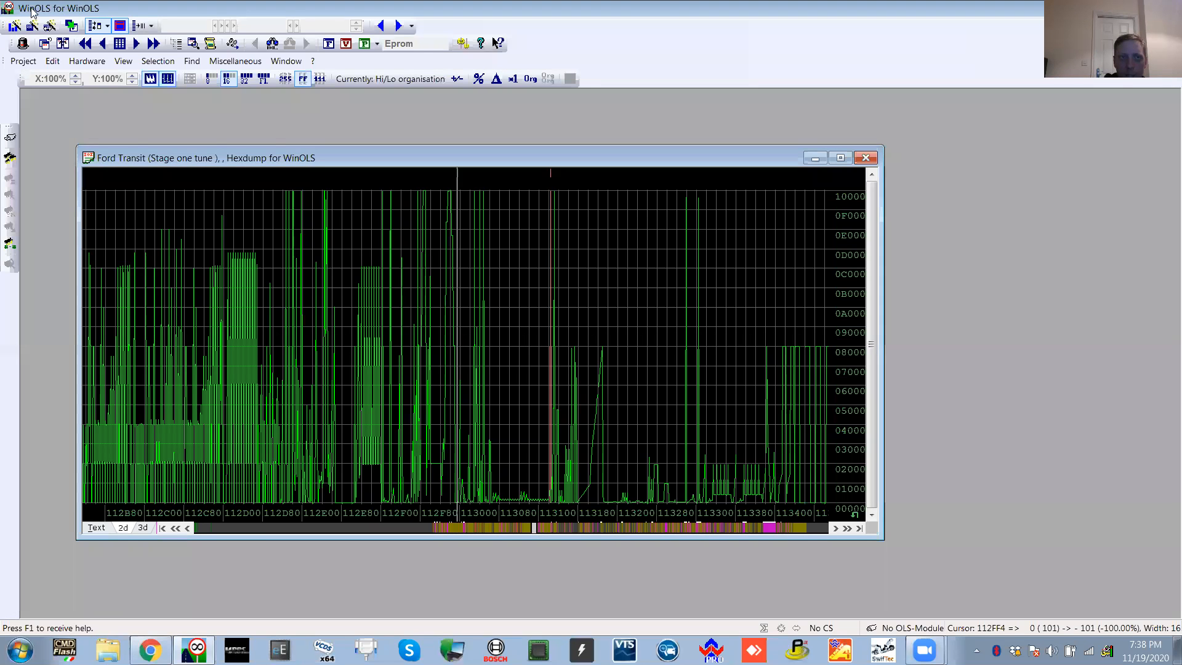
Review the Import directory options and the source folder browser, closing both without importing anything
click(22, 60)
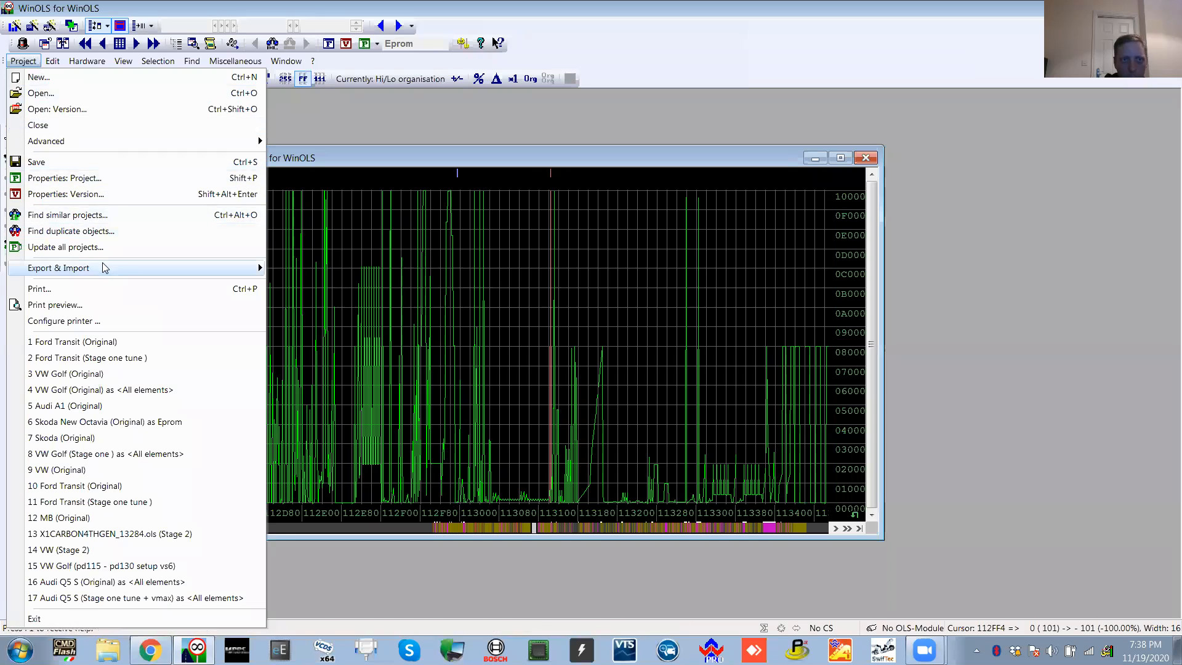
mouse_move(104, 268)
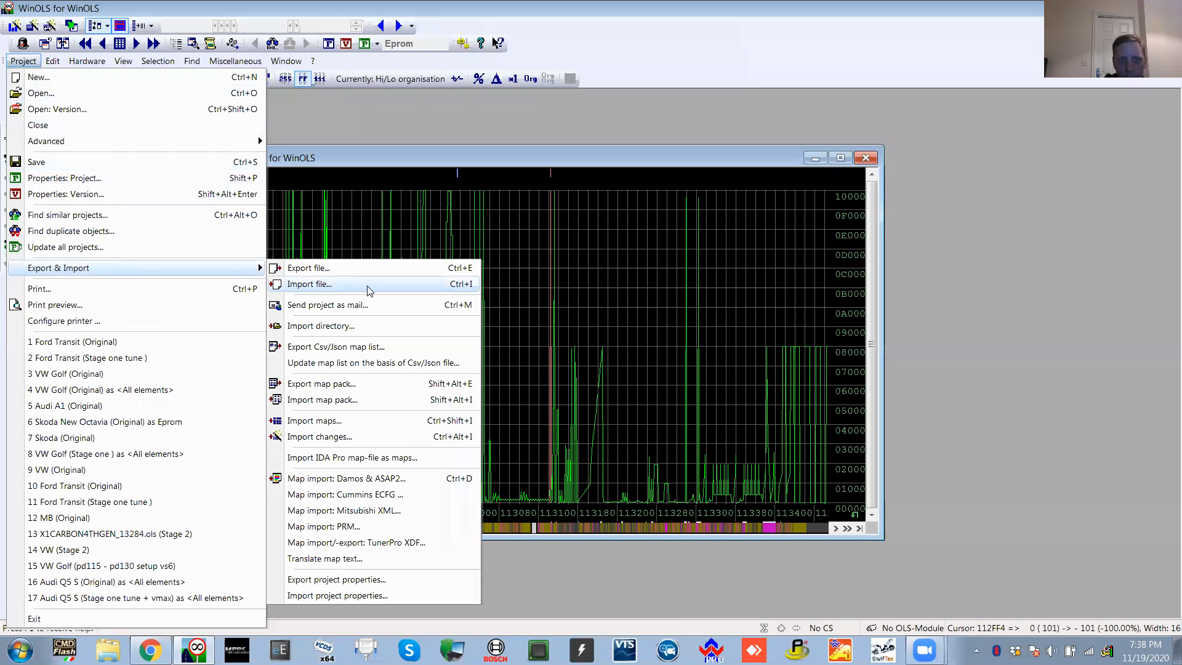
click(376, 320)
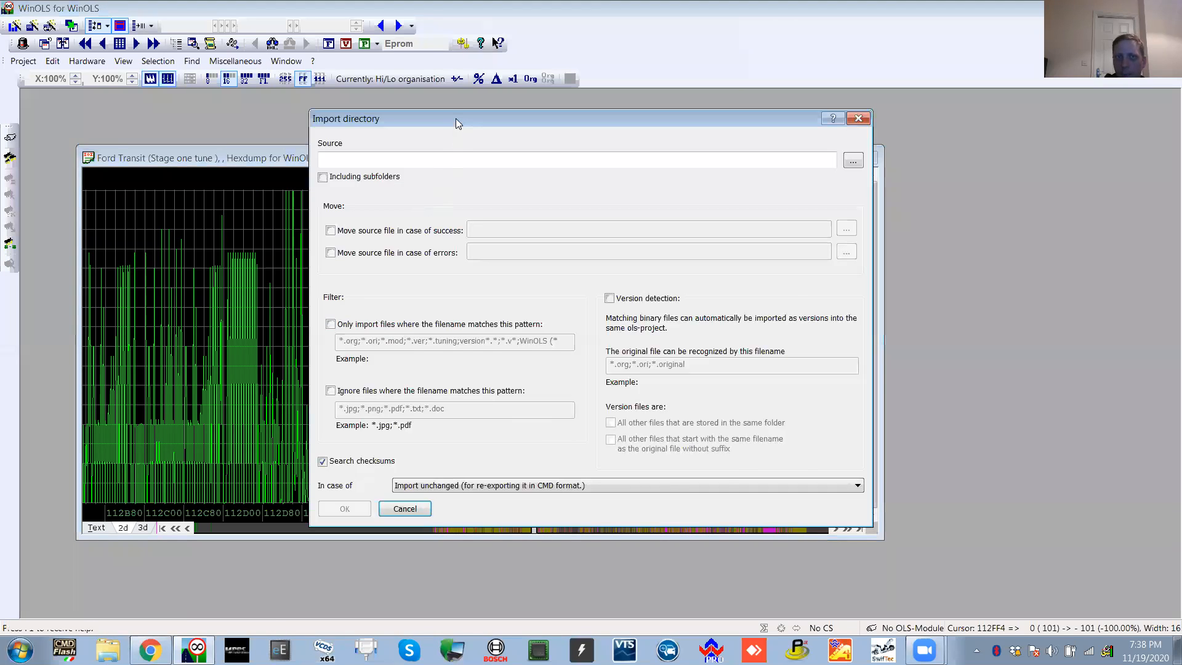
drag(456, 123, 302, 110)
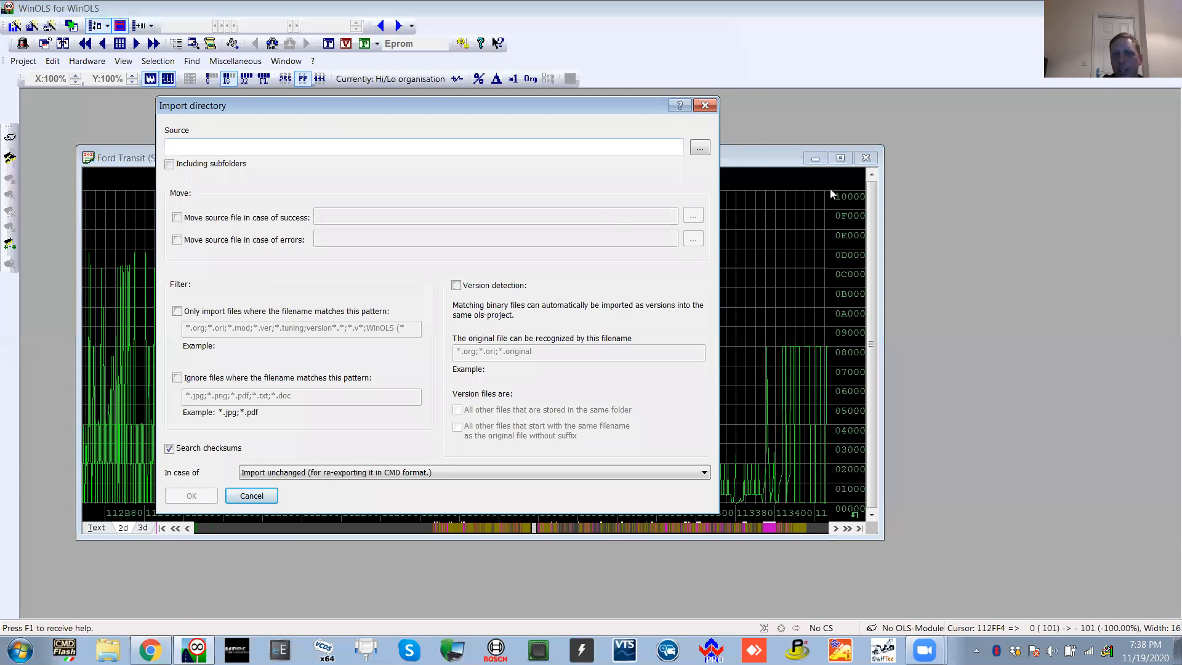
click(700, 148)
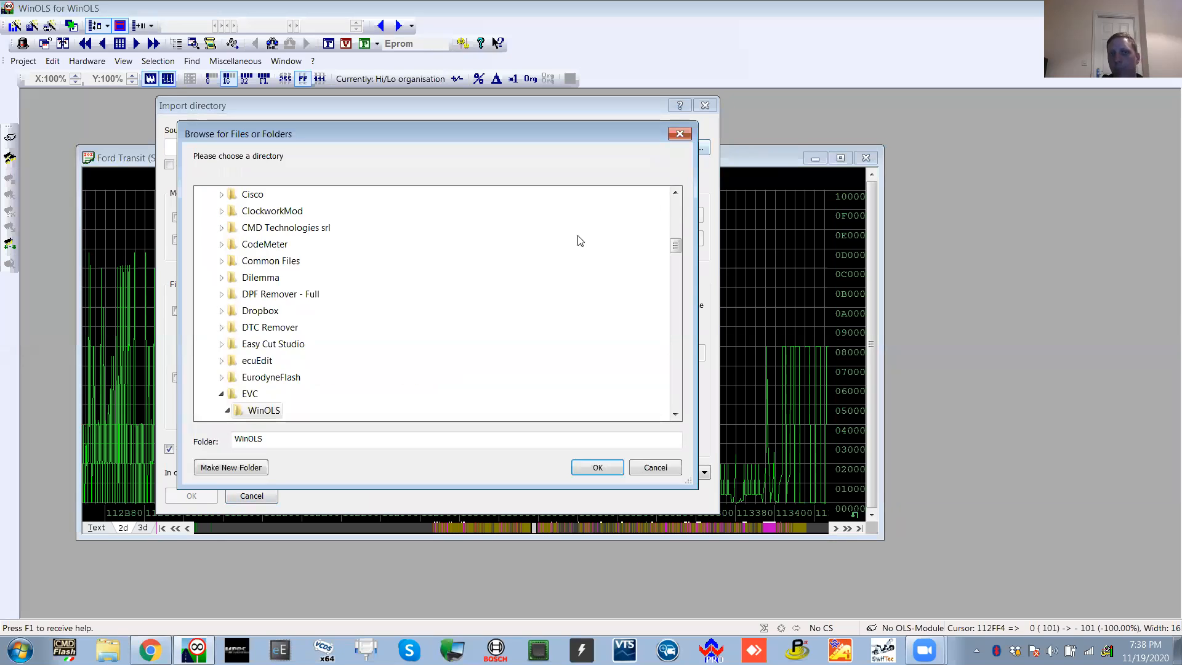
click(679, 134)
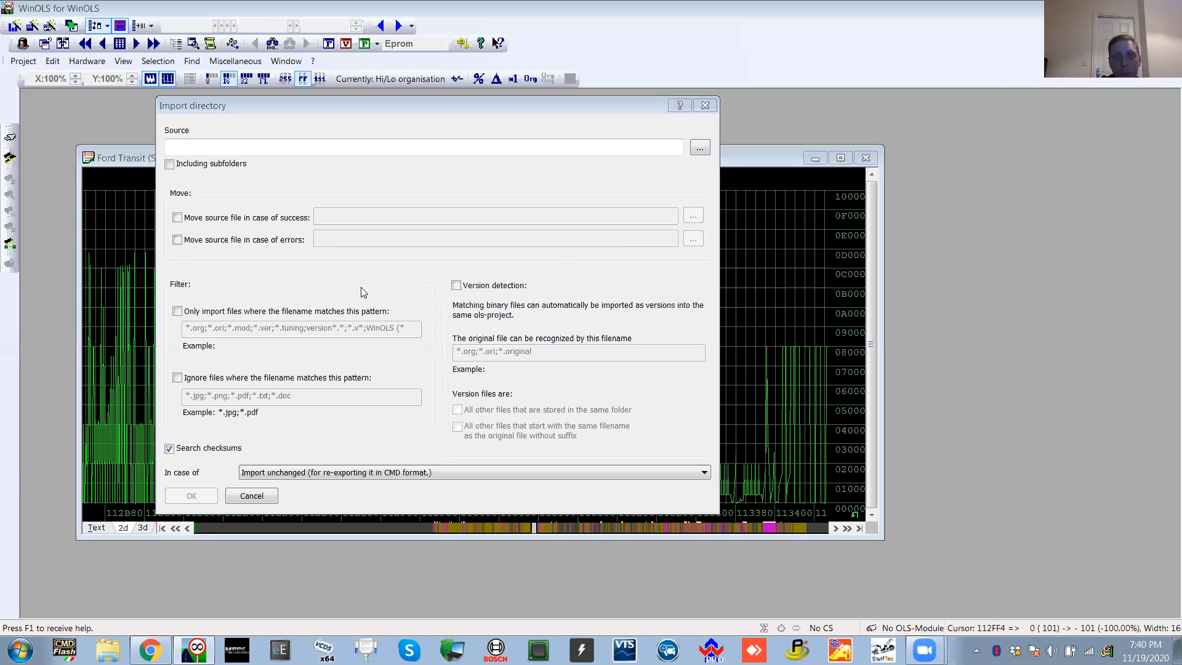
click(705, 106)
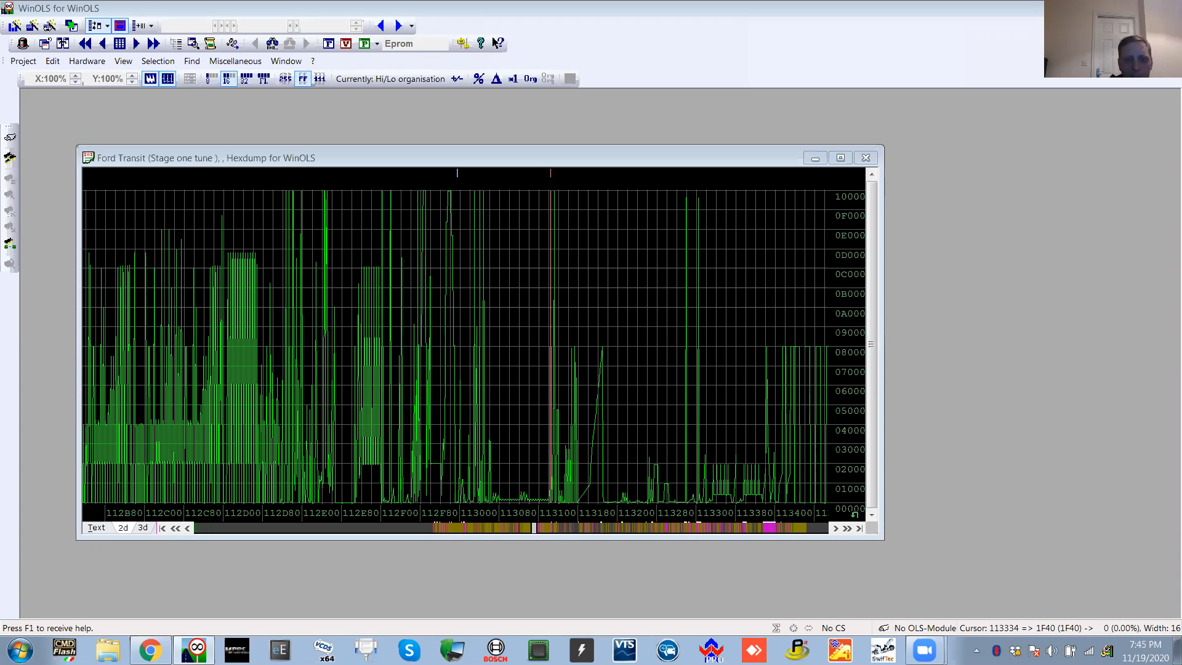
Review the export file formats for the Stage one tune, declining the patch block and cancelling the export each time
click(261, 420)
key(p)
click(588, 379)
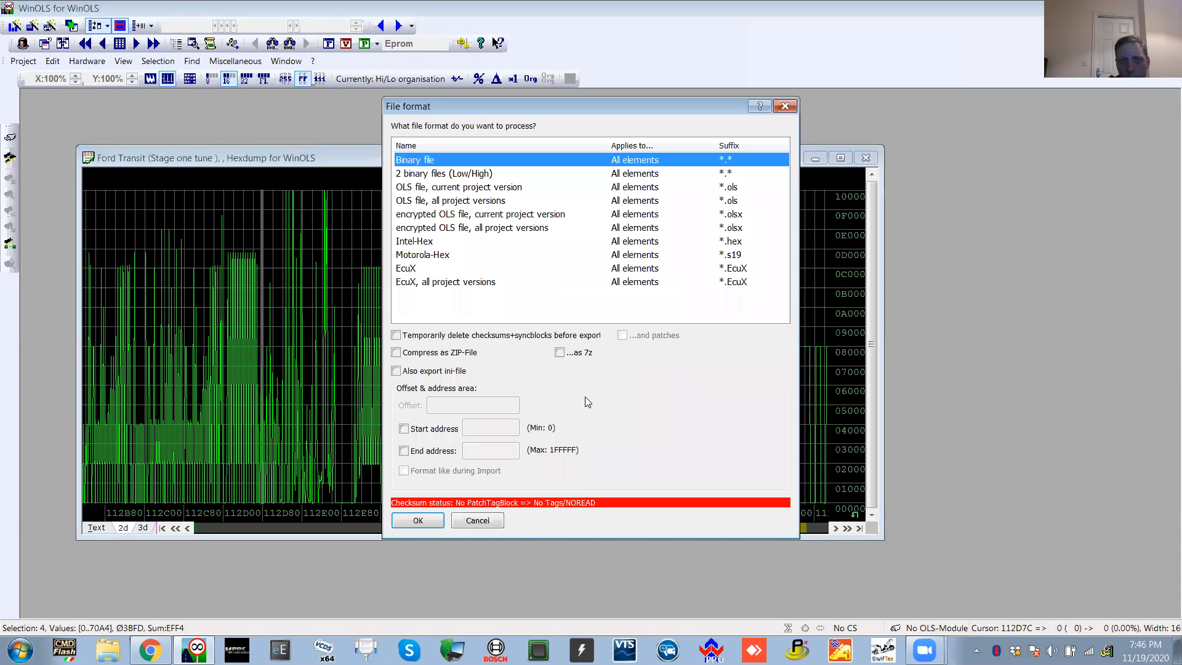
click(478, 521)
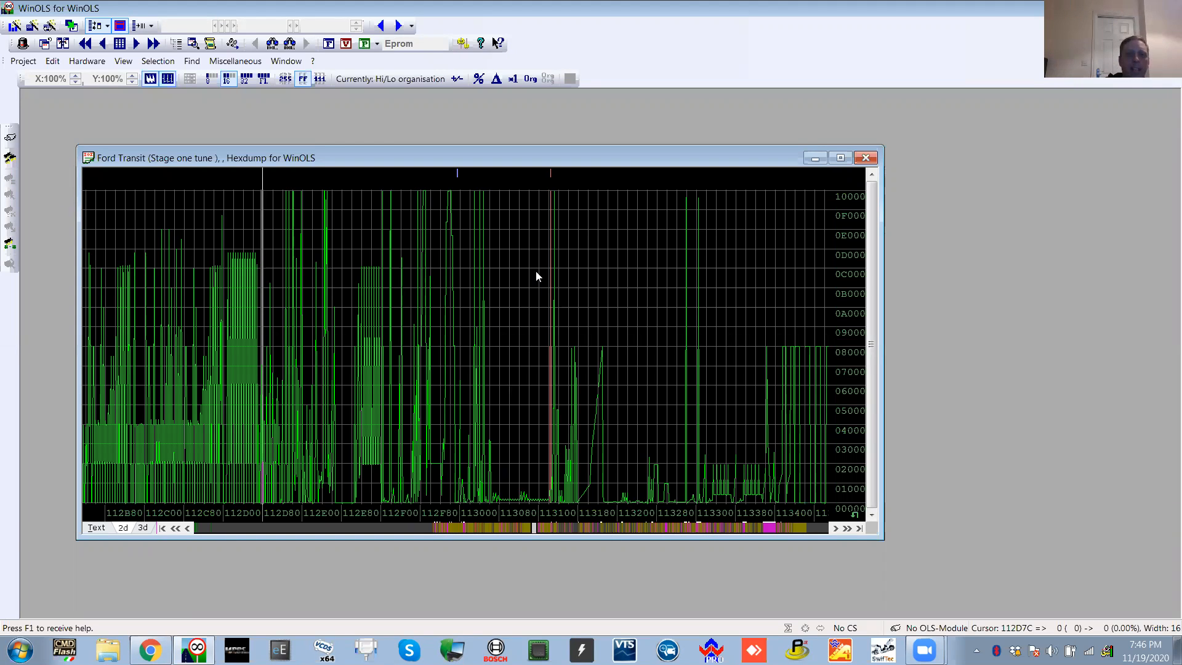
key(p)
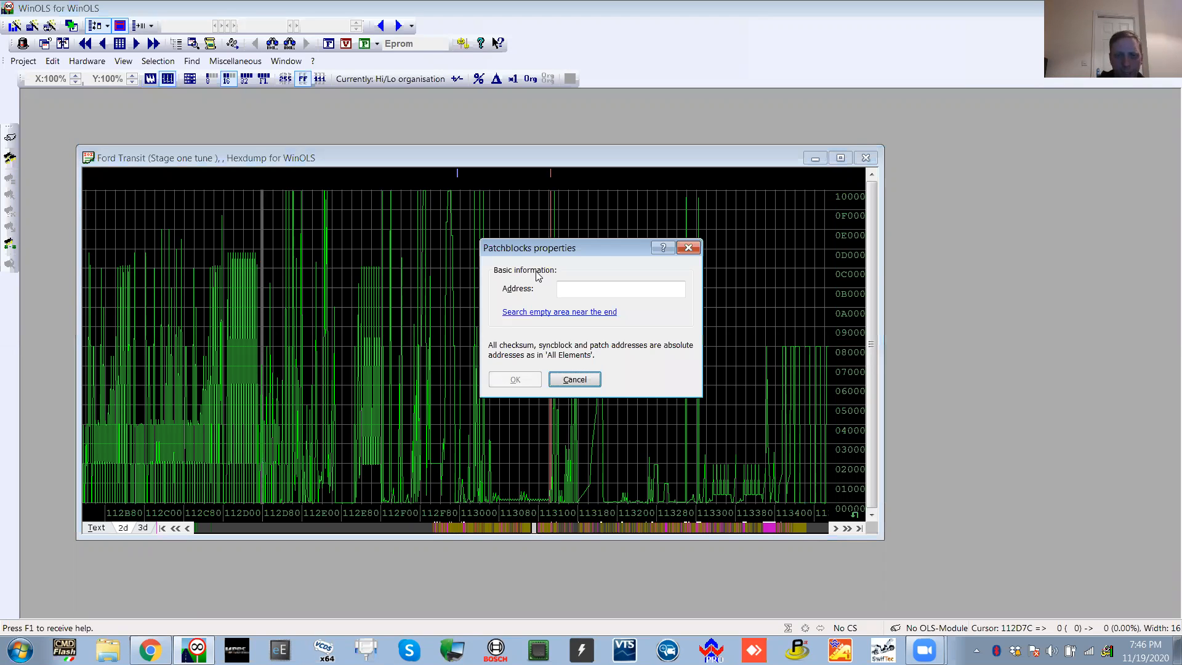
click(573, 380)
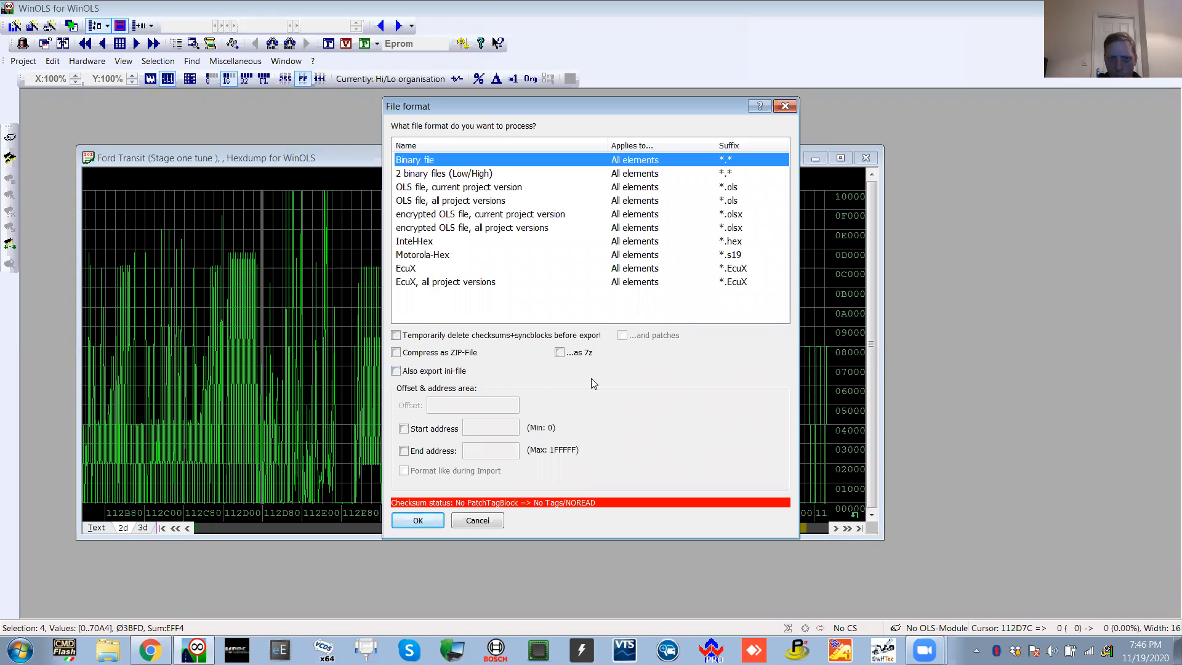
click(491, 519)
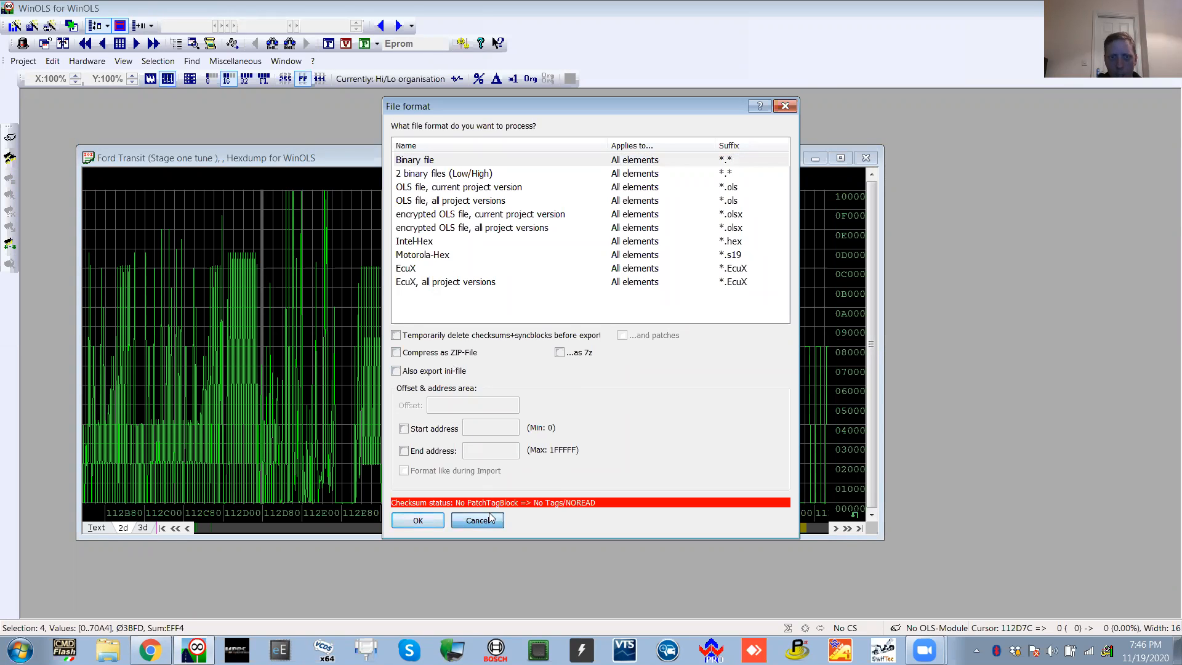
click(494, 388)
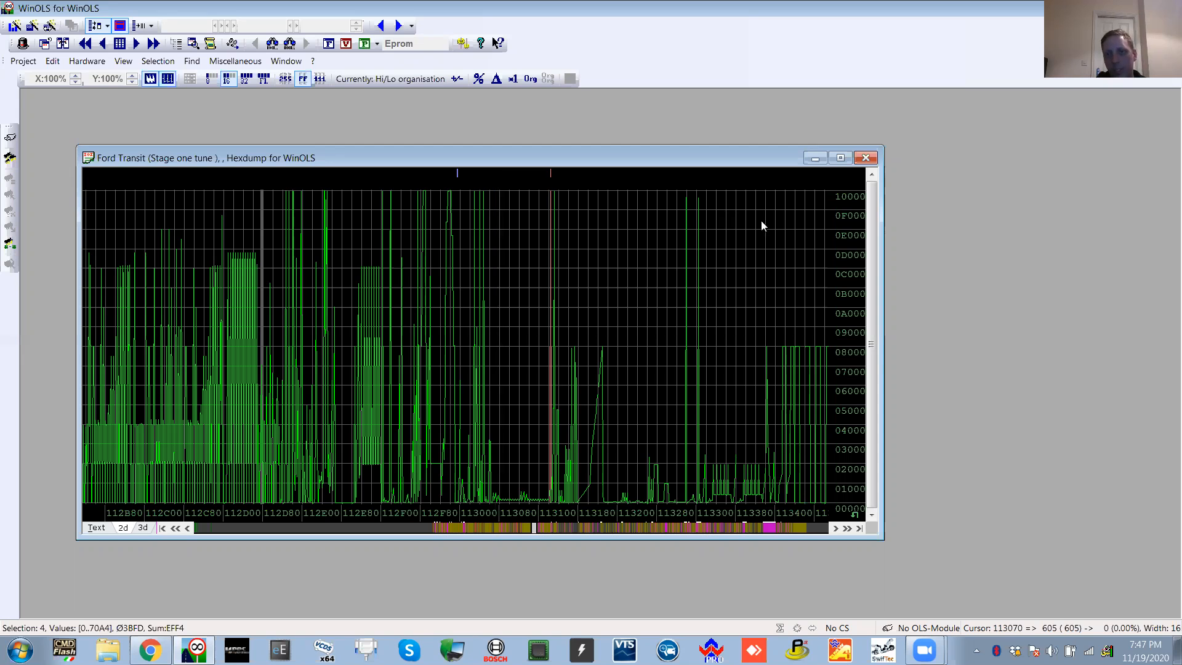
Close the Stage one tune and Original windows of the Ford Transit project without saving changes
click(866, 158)
click(567, 158)
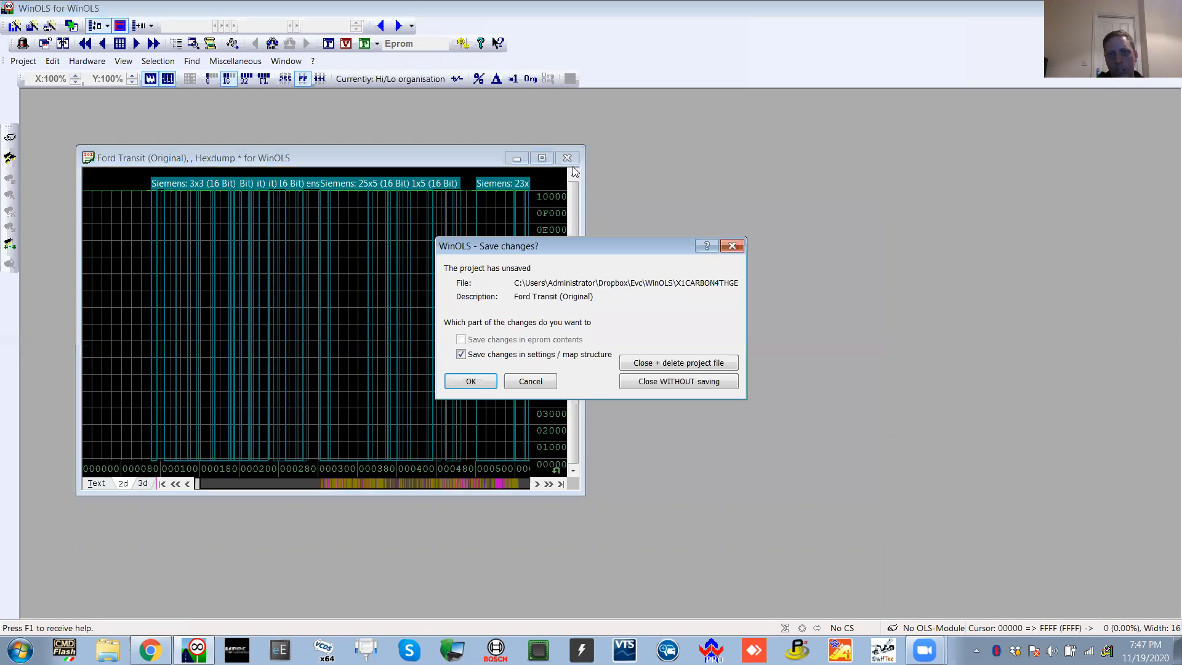
click(654, 383)
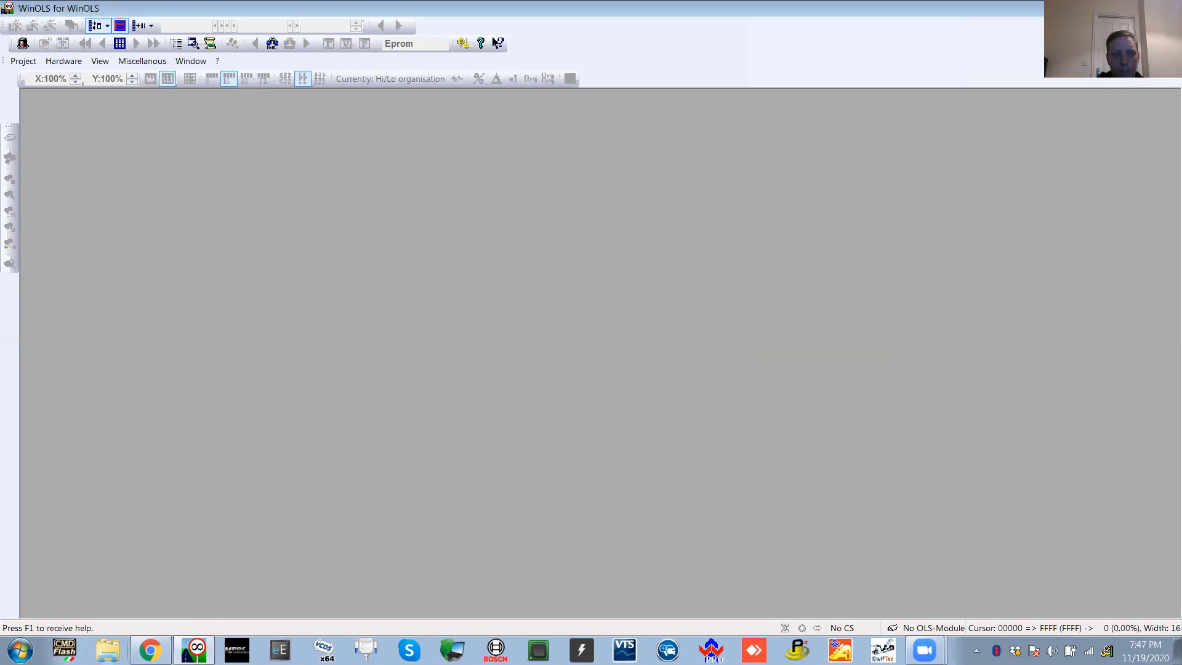
Switch to Windows Explorer, examine the Dropbox folder and its TUNING subfolder for tuning files, and close the window
click(108, 650)
click(75, 225)
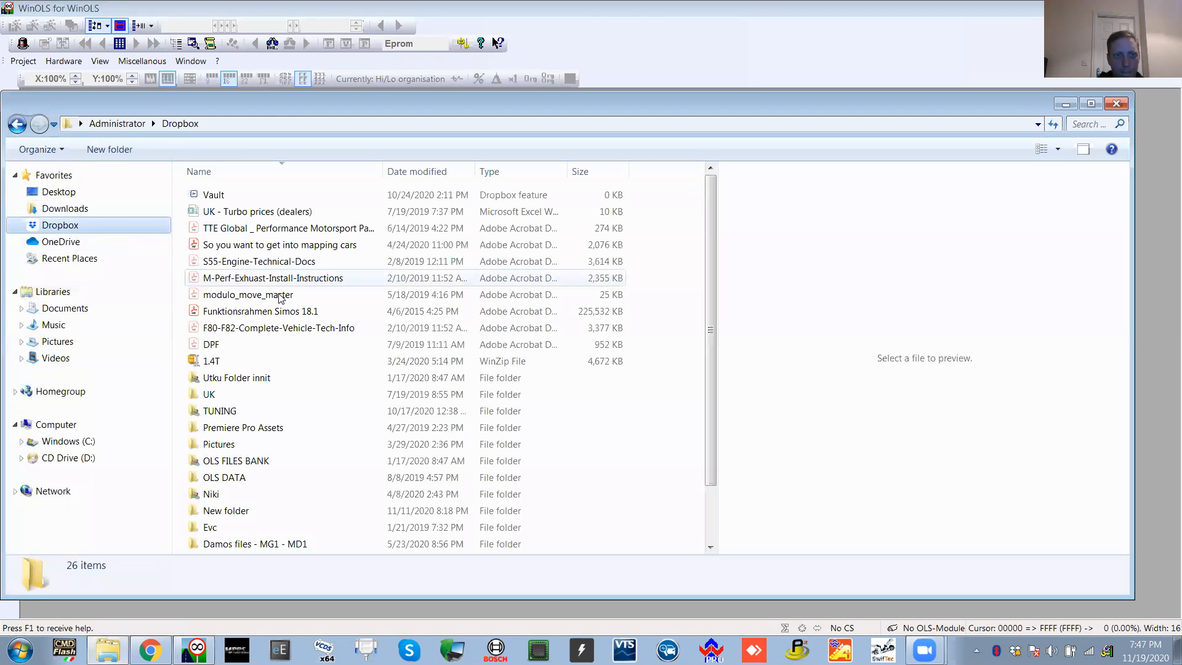
drag(711, 239, 708, 301)
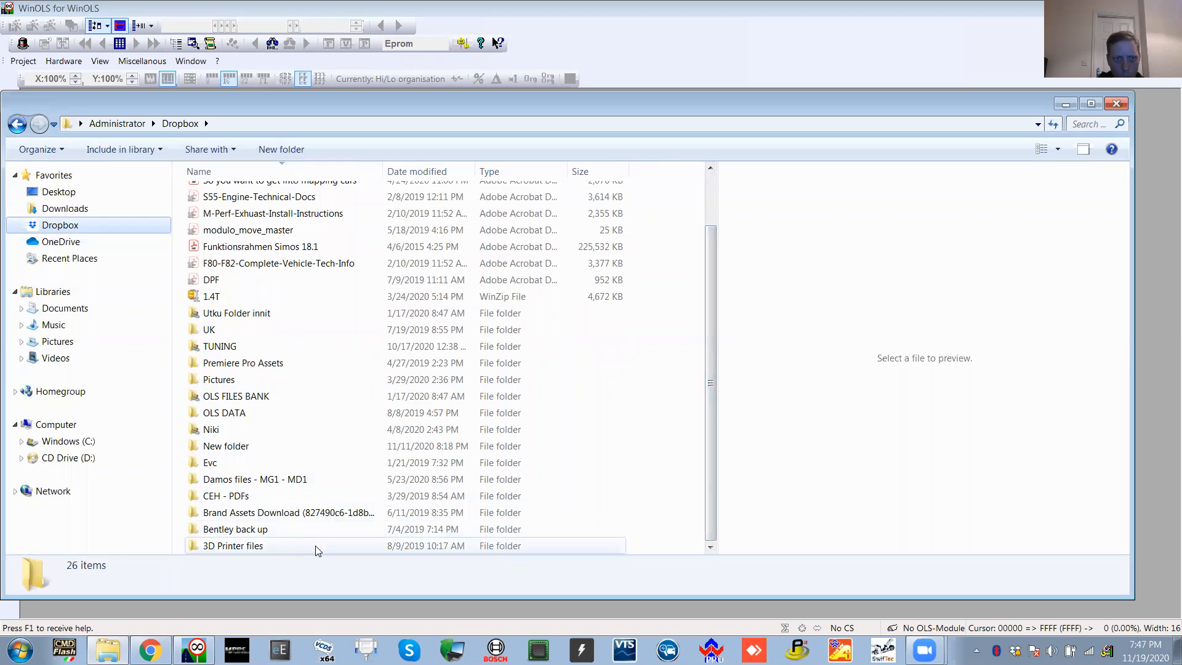
click(308, 347)
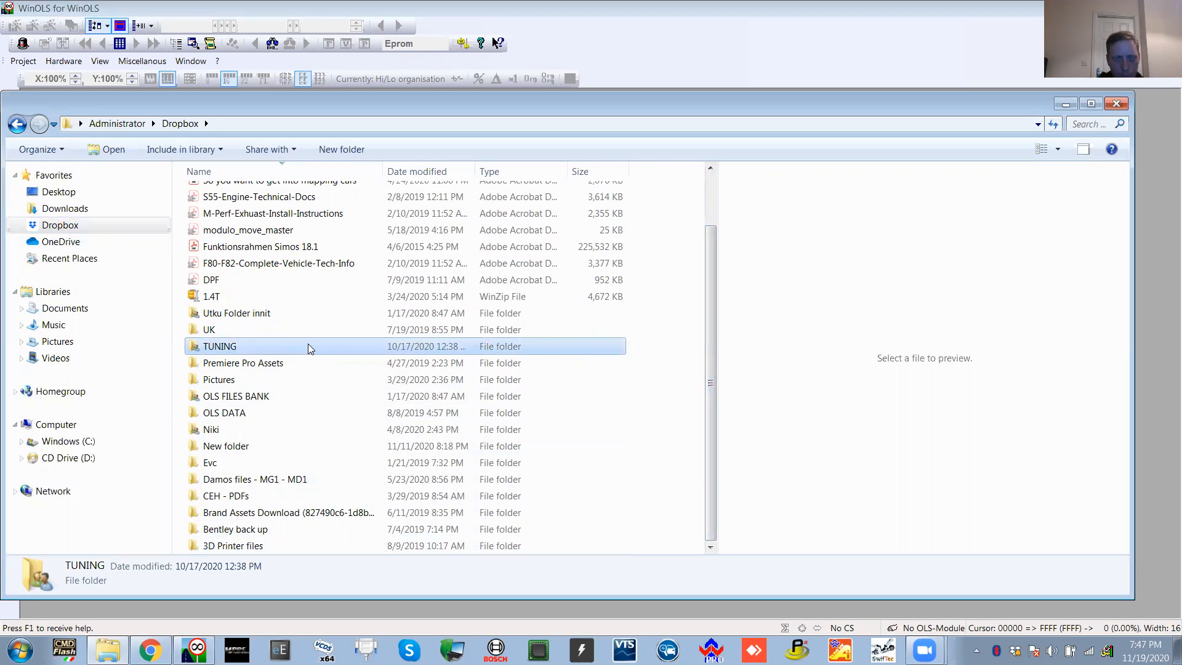
double_click(226, 345)
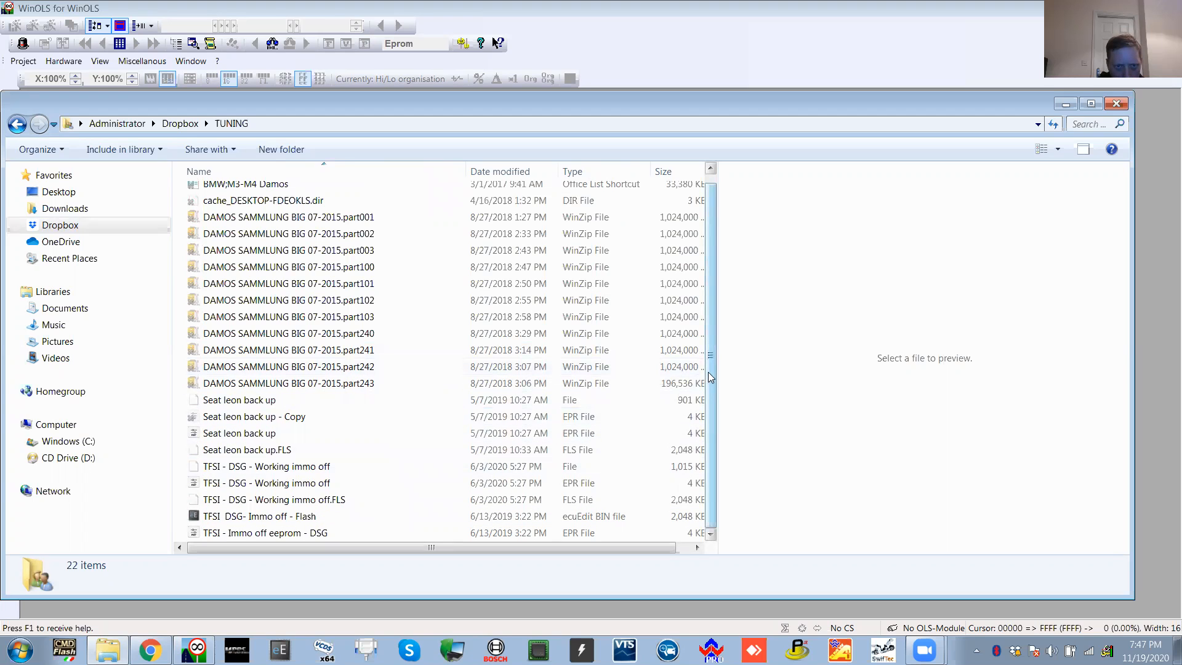
drag(719, 422, 716, 450)
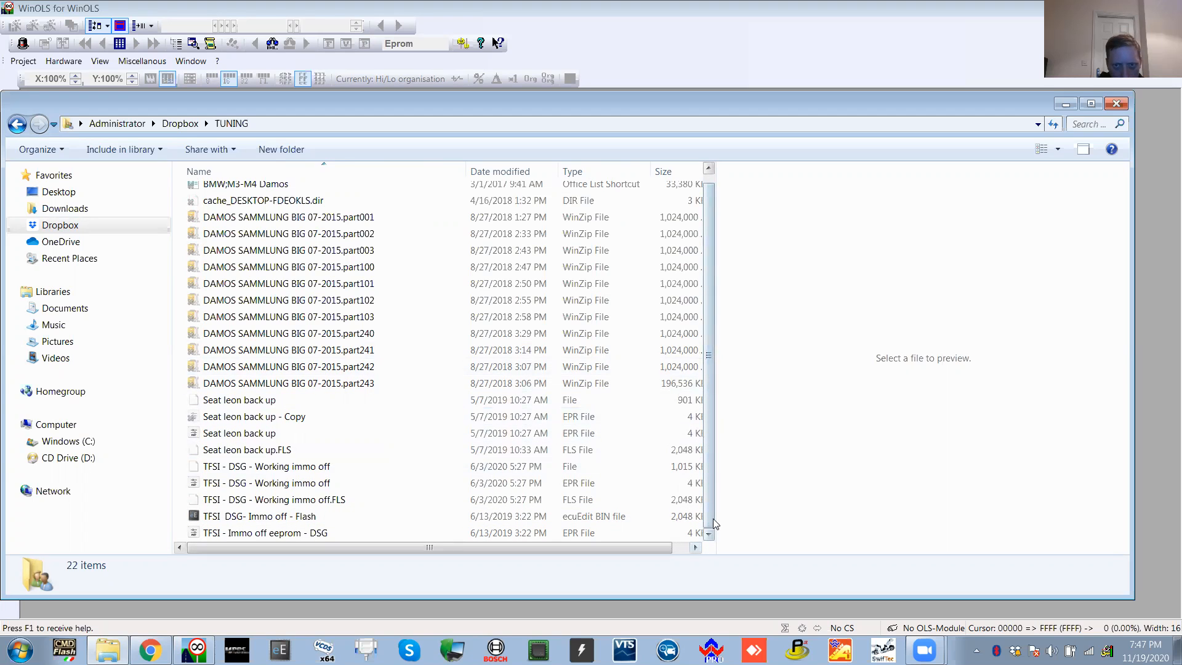
drag(716, 519, 813, 502)
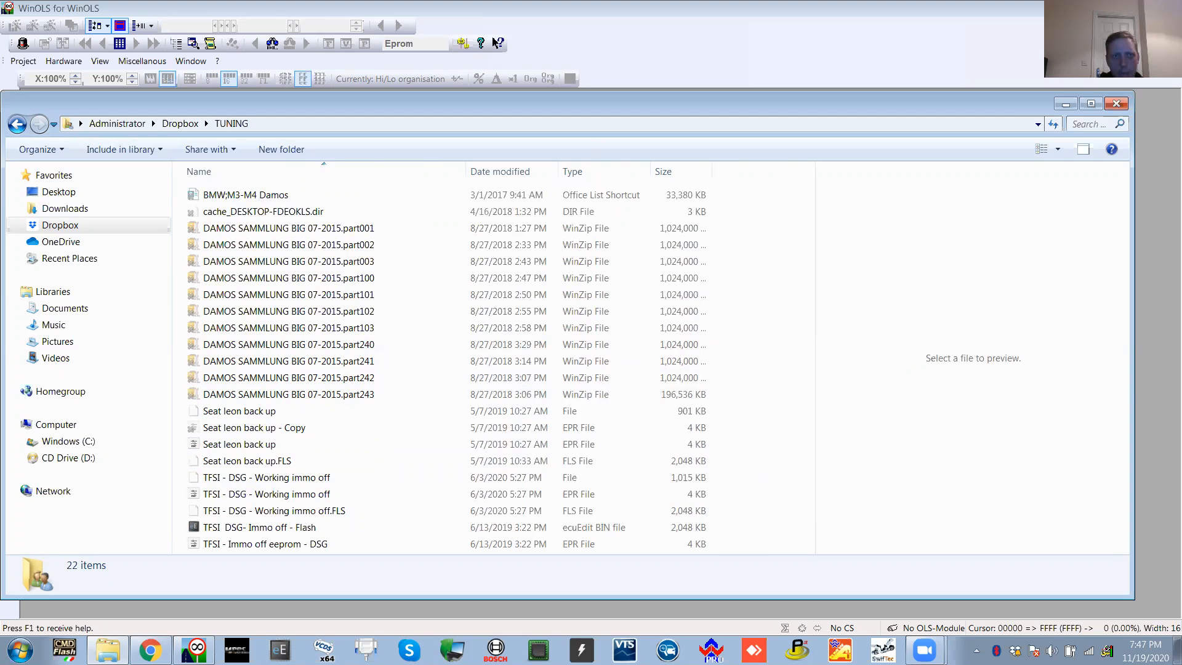
click(18, 124)
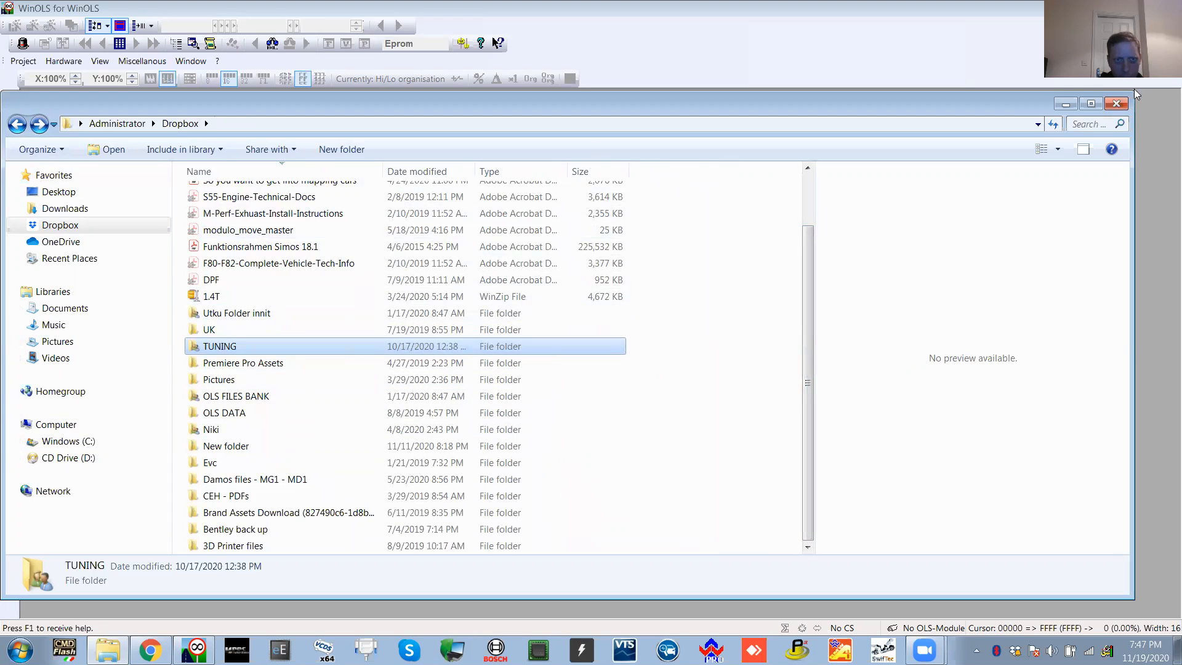
click(1117, 105)
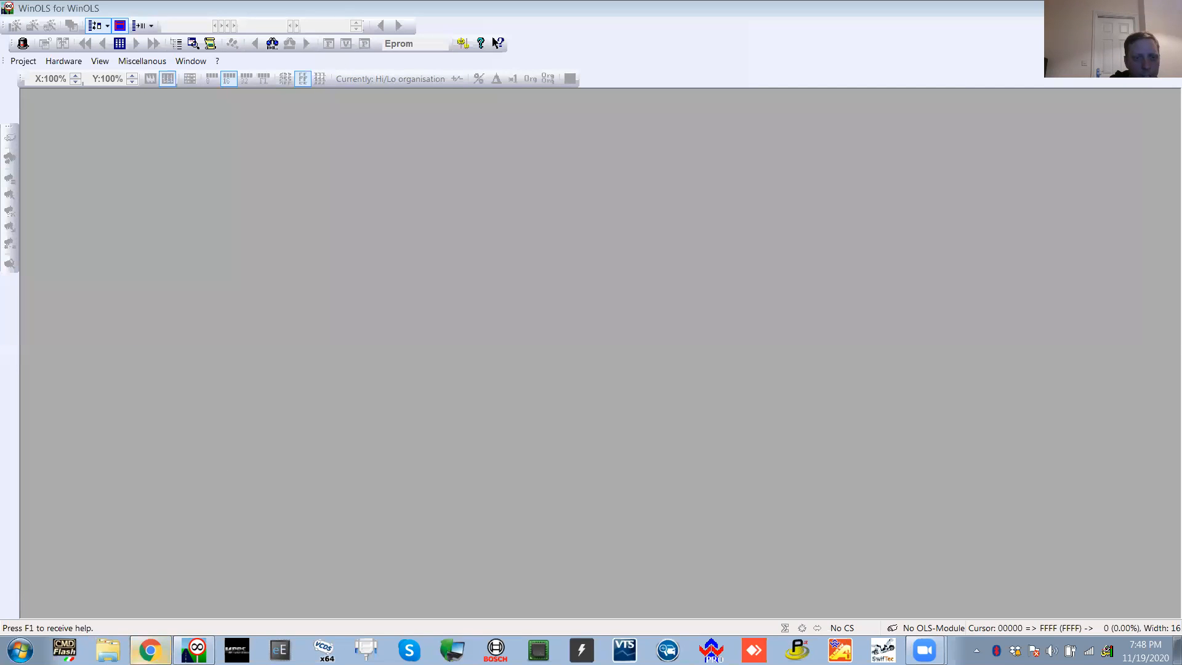
Search the project list for rs3, view the versions of the VW project with RS3 injectors, and cancel without opening one
click(23, 61)
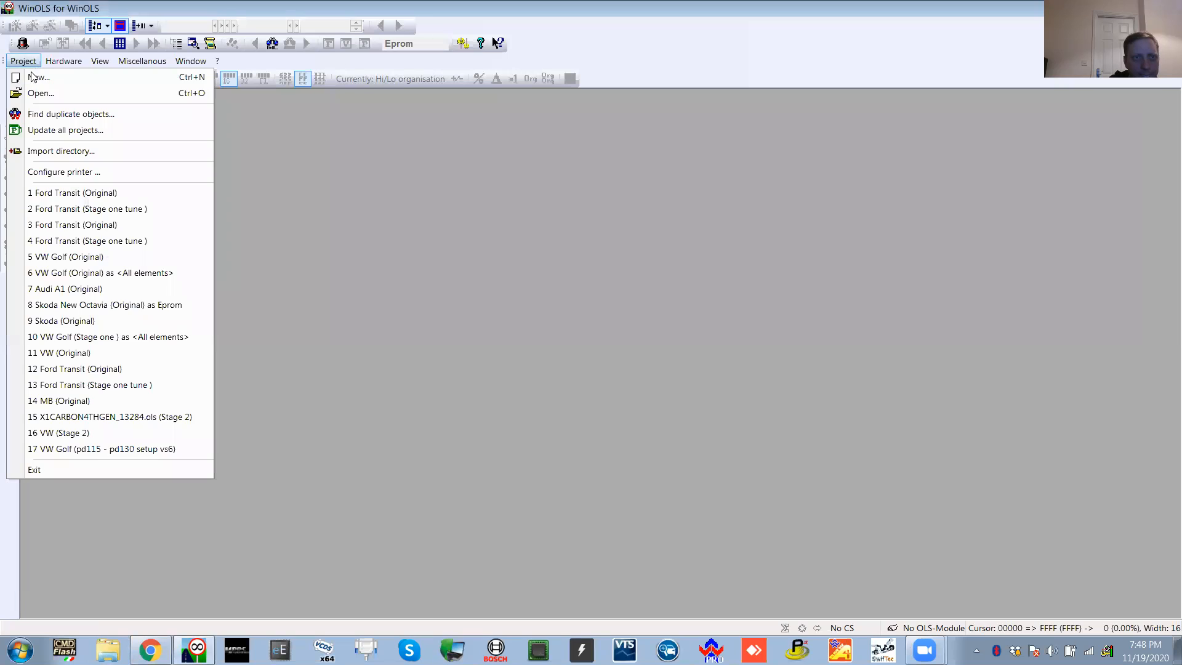
click(41, 93)
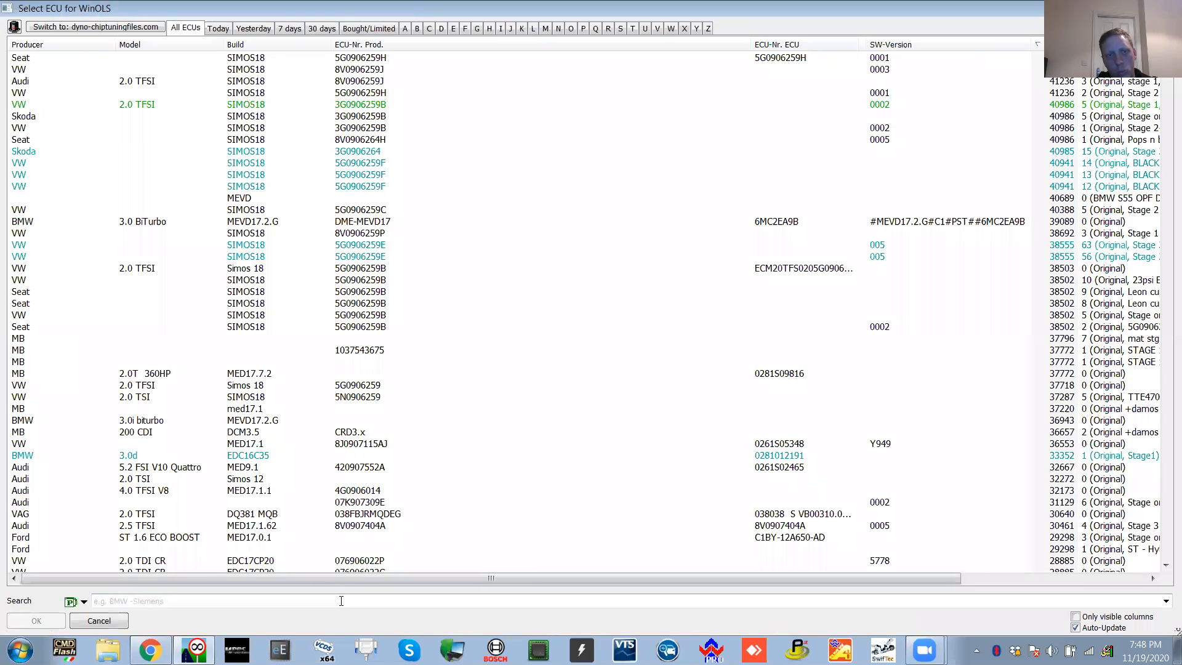
click(341, 601)
text(rs3)
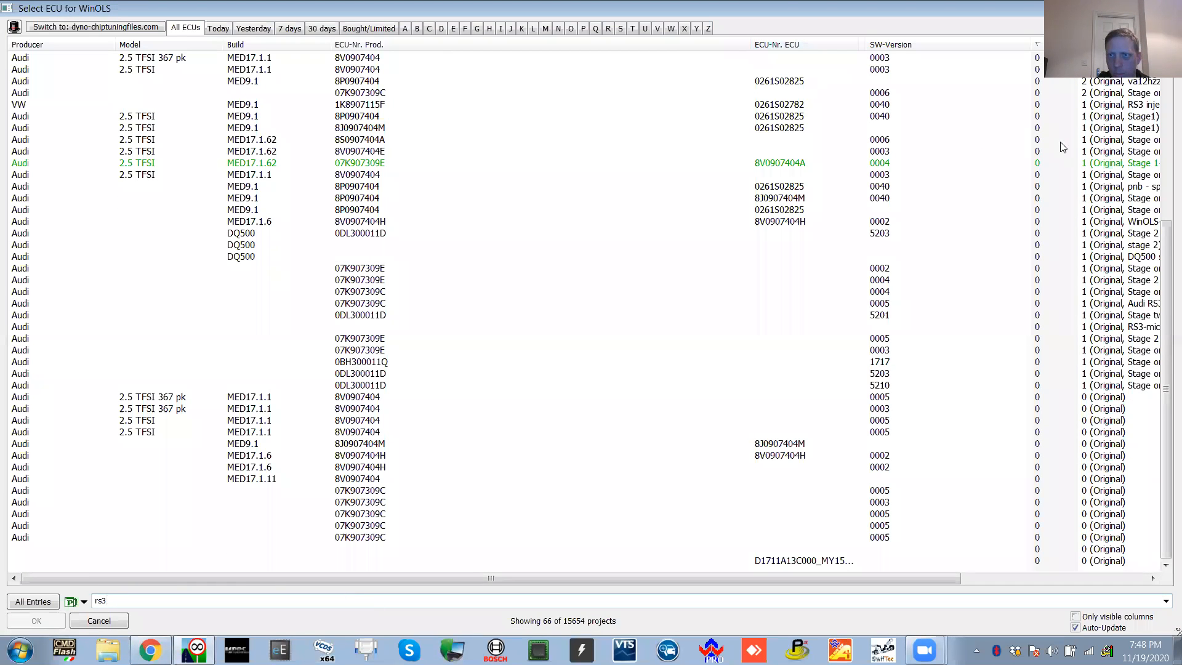
double_click(1121, 106)
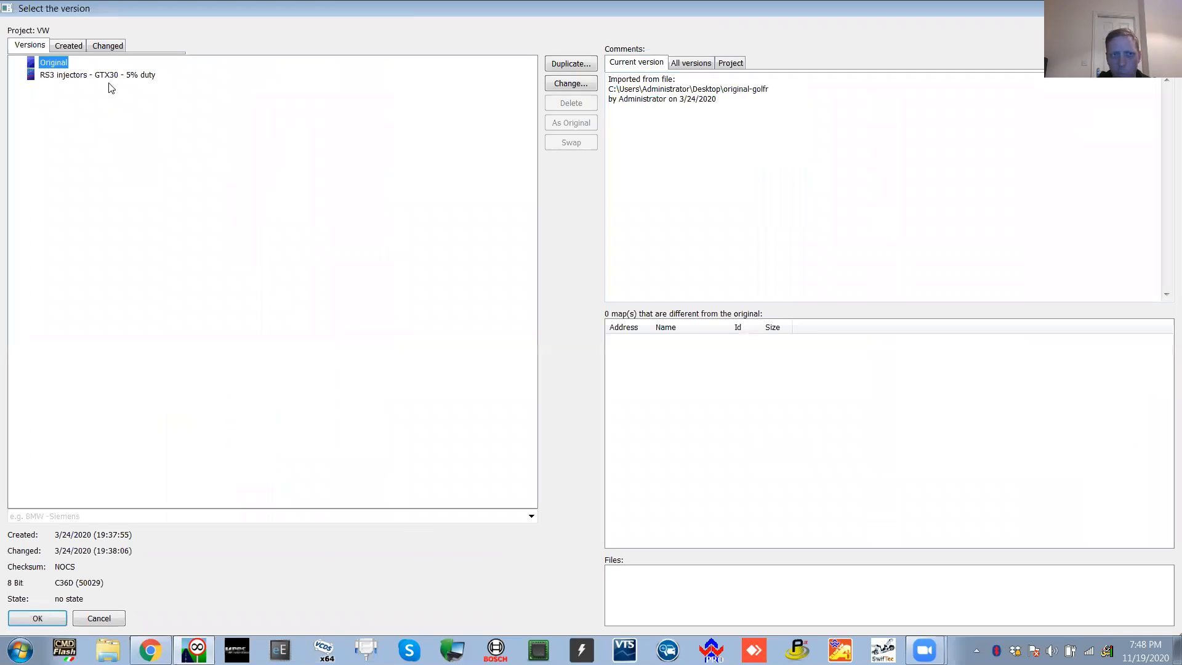
click(100, 619)
click(108, 620)
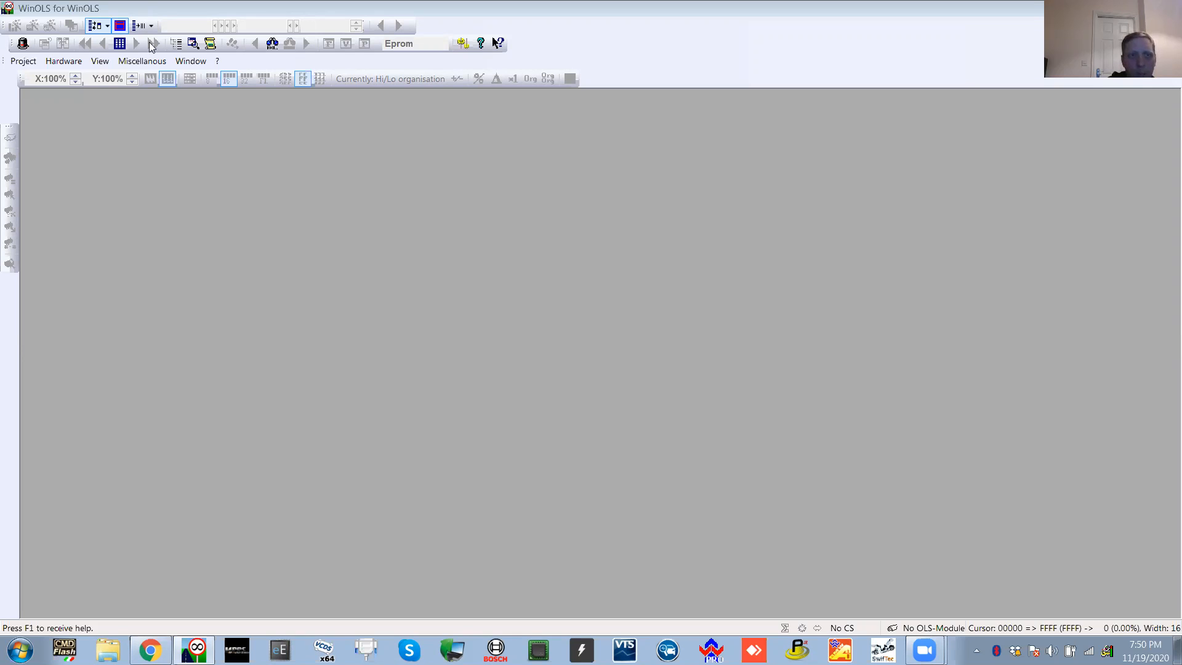
Open the Ford Transit (Original) project and review the export options for OLS files with the current and all project versions
click(25, 62)
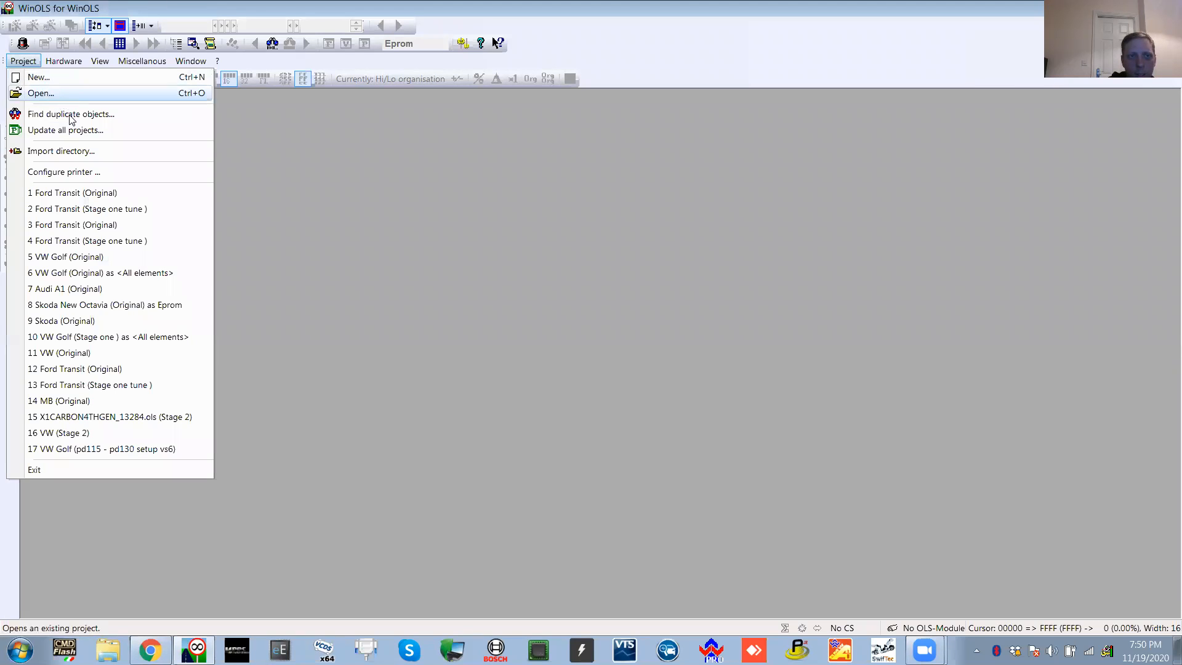
click(122, 193)
click(25, 62)
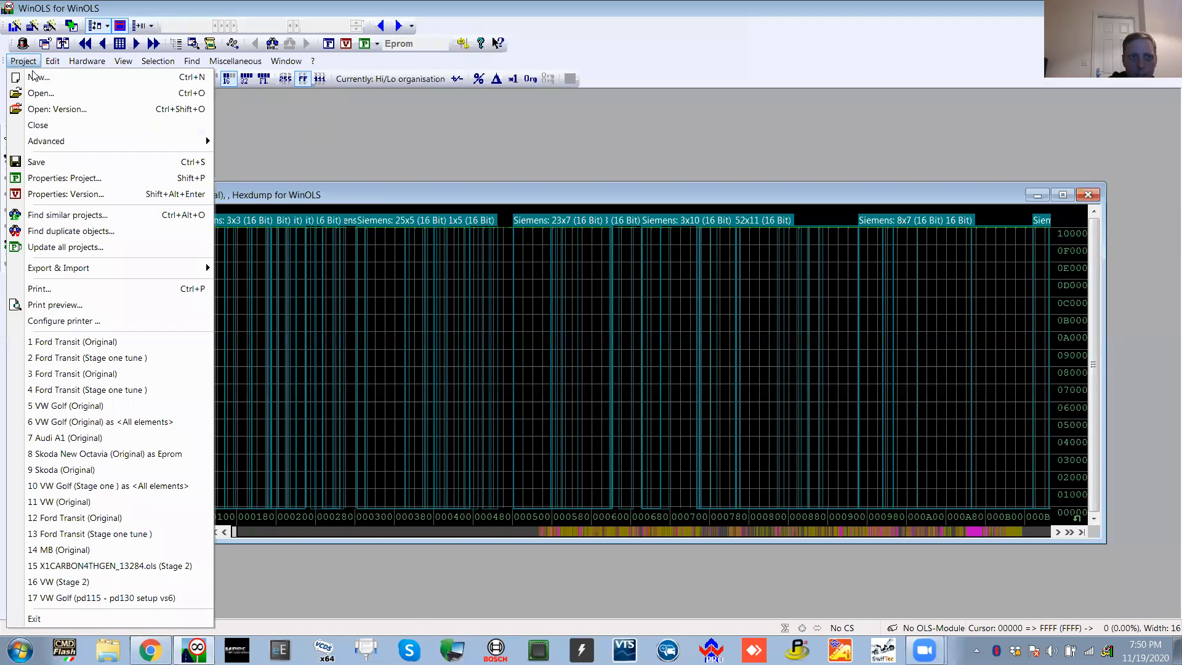
mouse_move(122, 274)
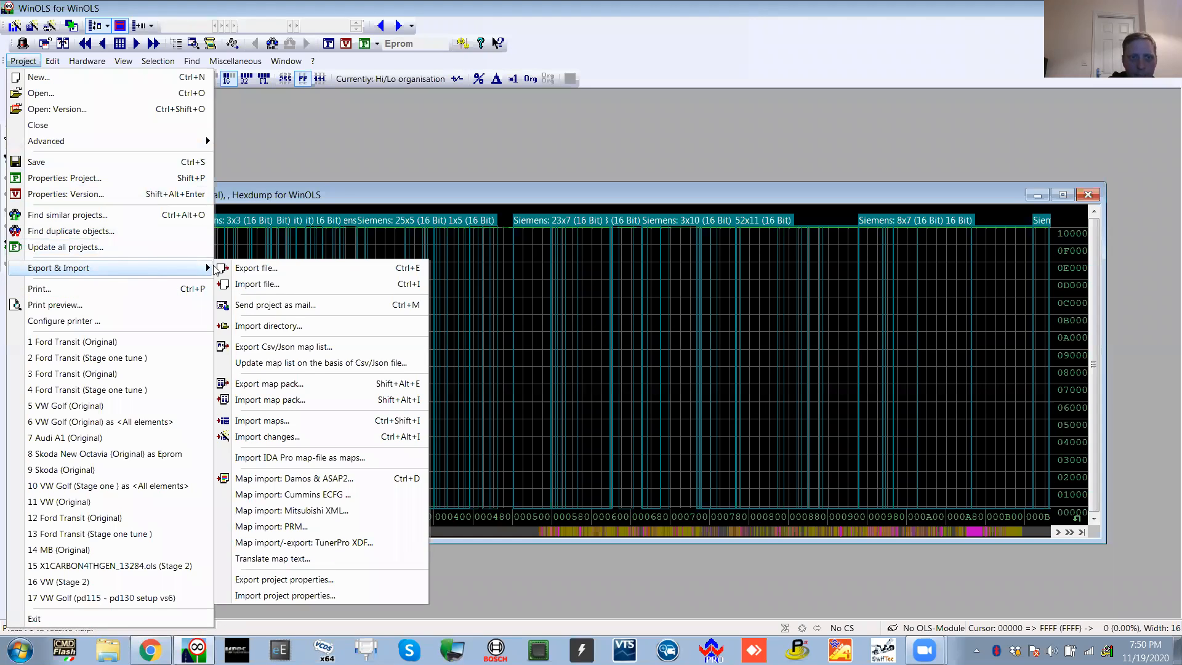
click(363, 268)
click(574, 378)
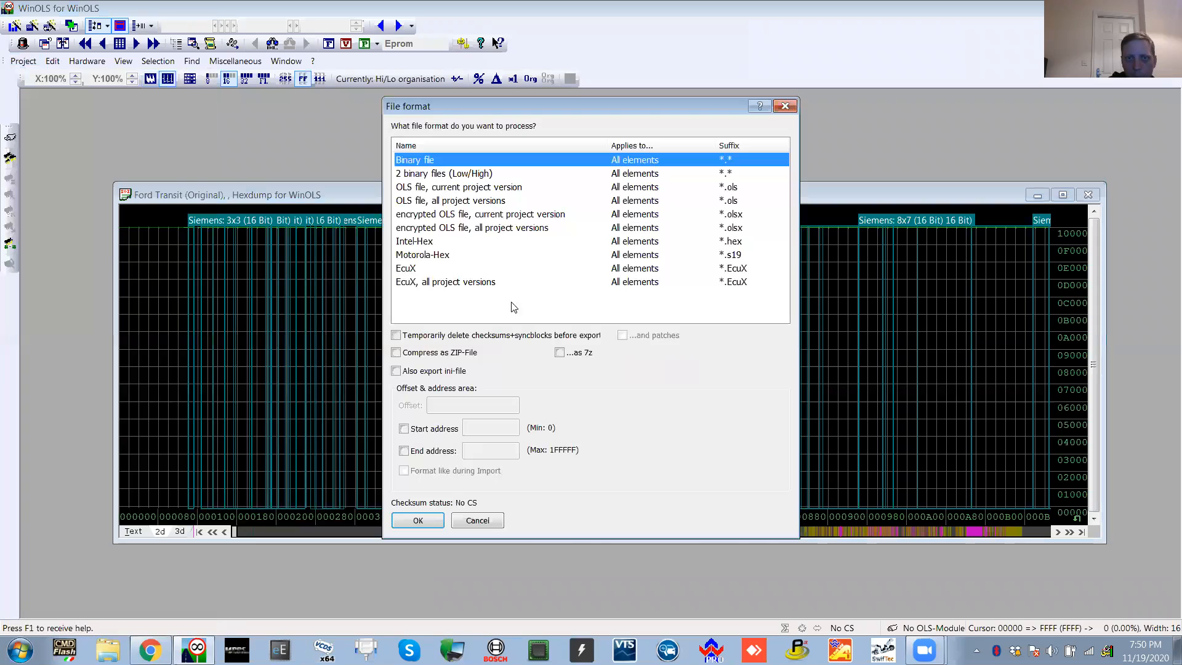
click(456, 188)
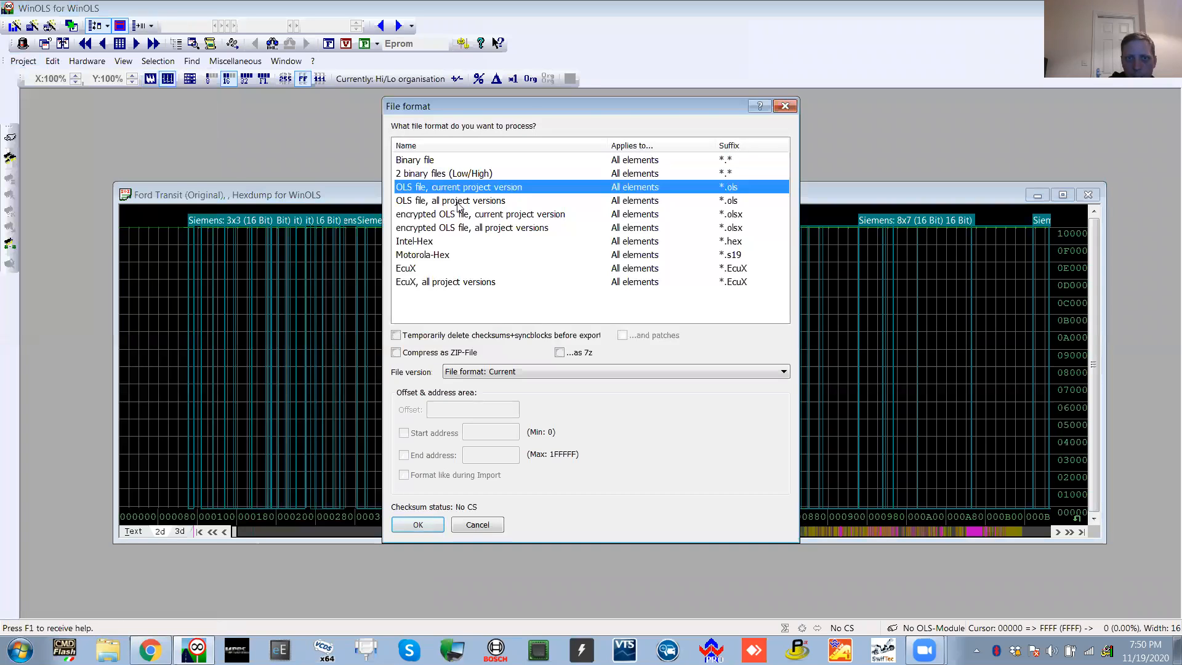
click(458, 202)
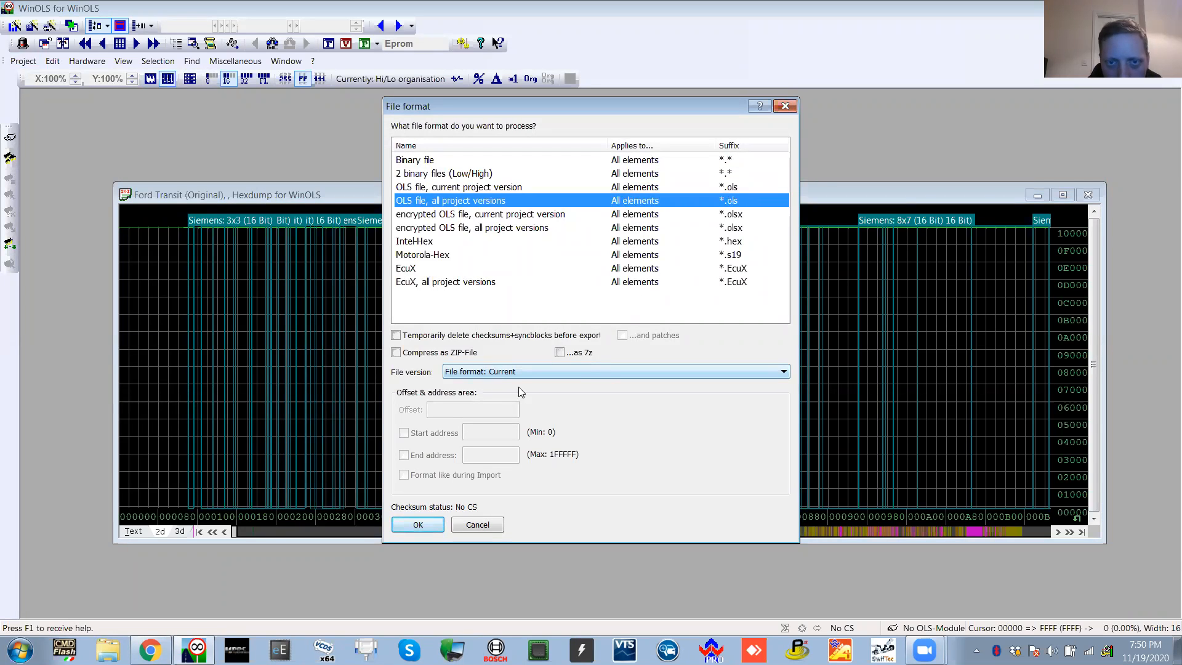
click(558, 376)
click(559, 376)
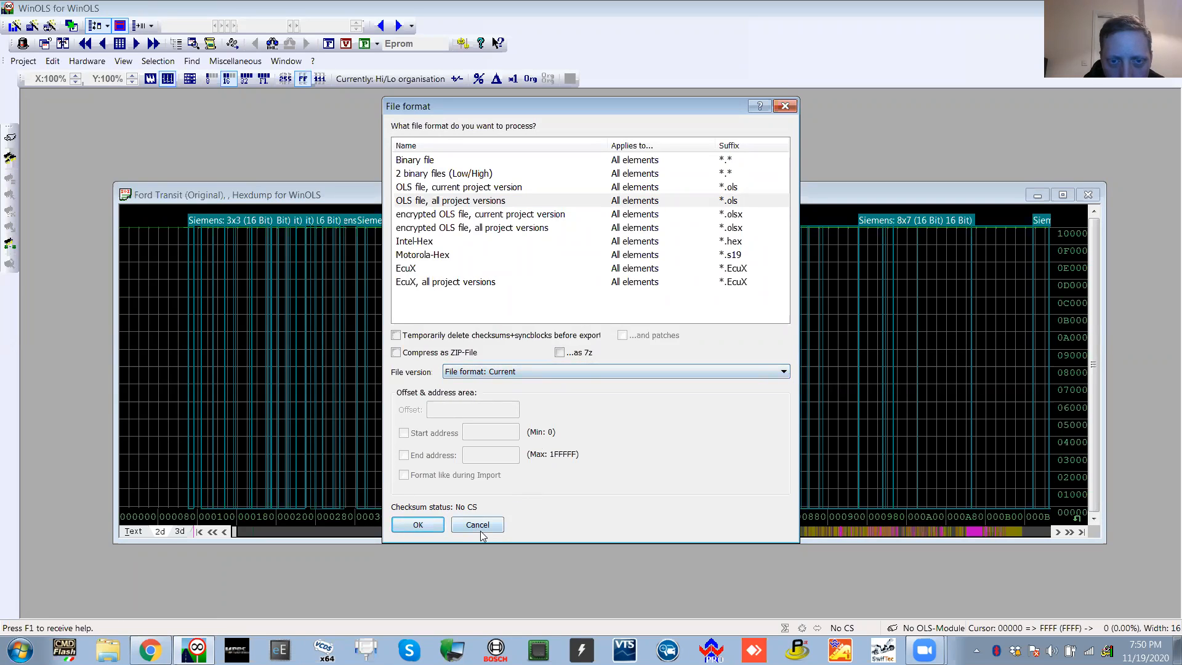
Review the encrypted OLS export rights for the current version, clearing Transfer map contents, and close the Ford Transit project without exporting
click(501, 214)
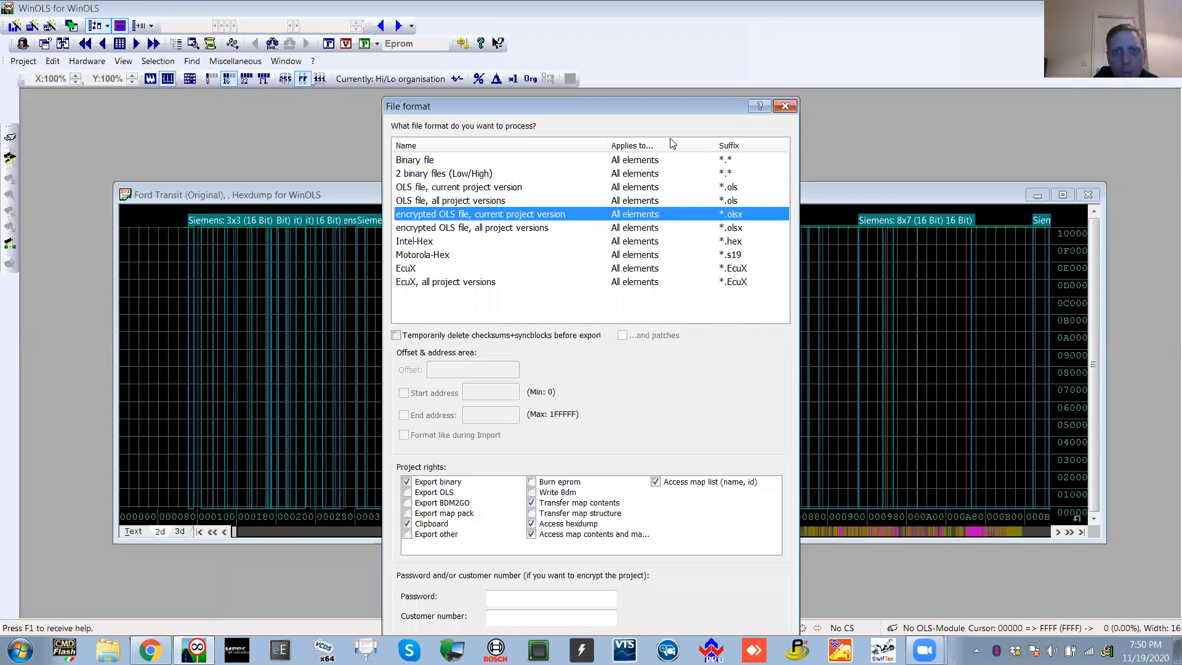
drag(654, 108, 428, 18)
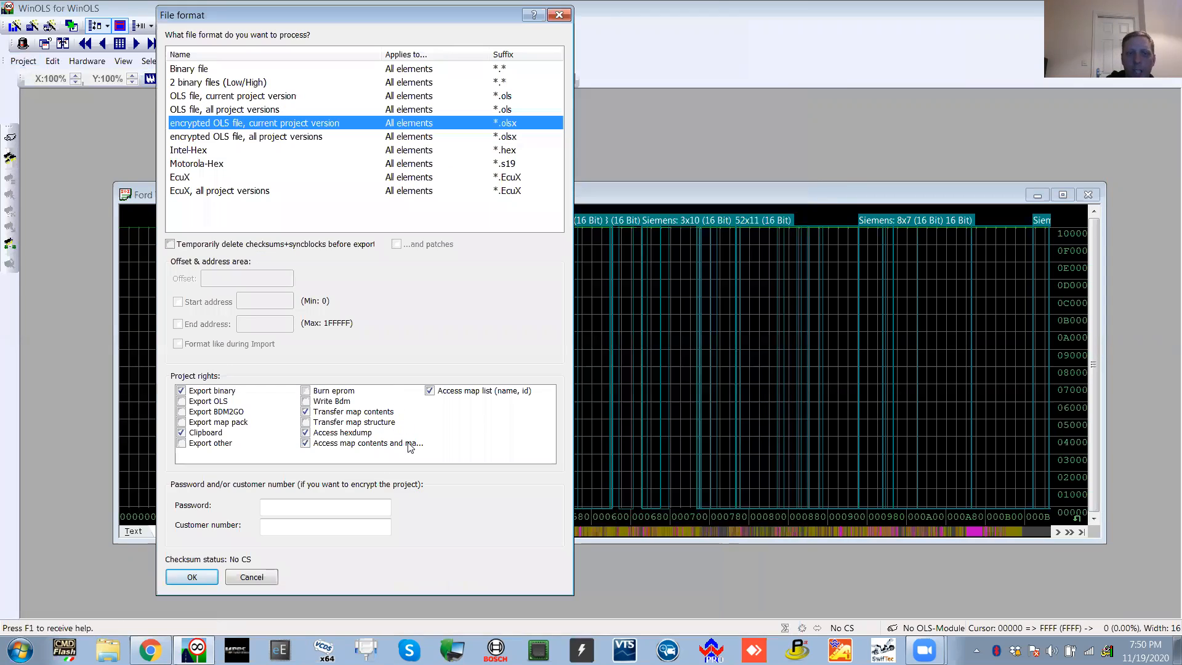
click(336, 413)
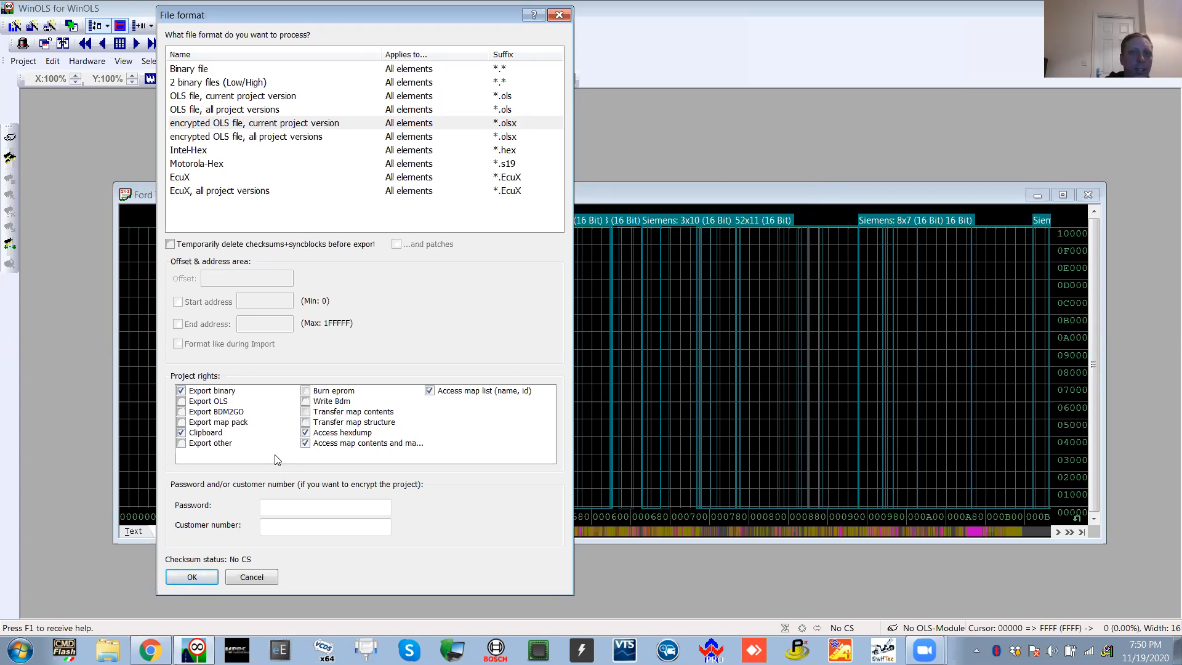
click(559, 15)
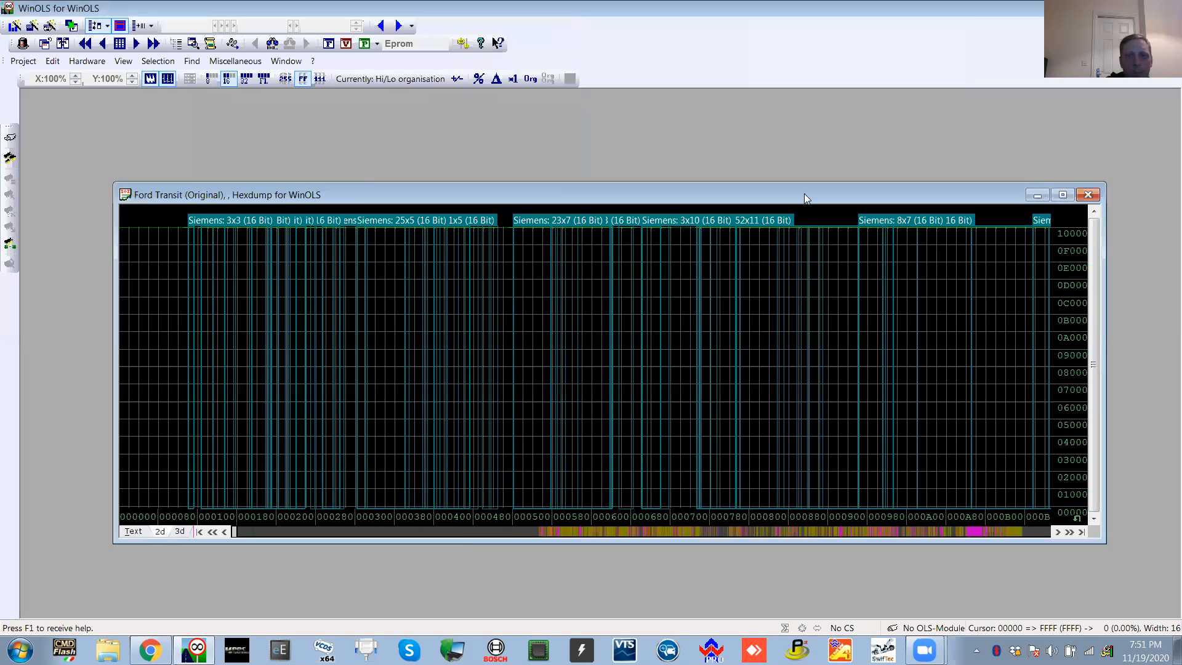
drag(805, 197, 742, 131)
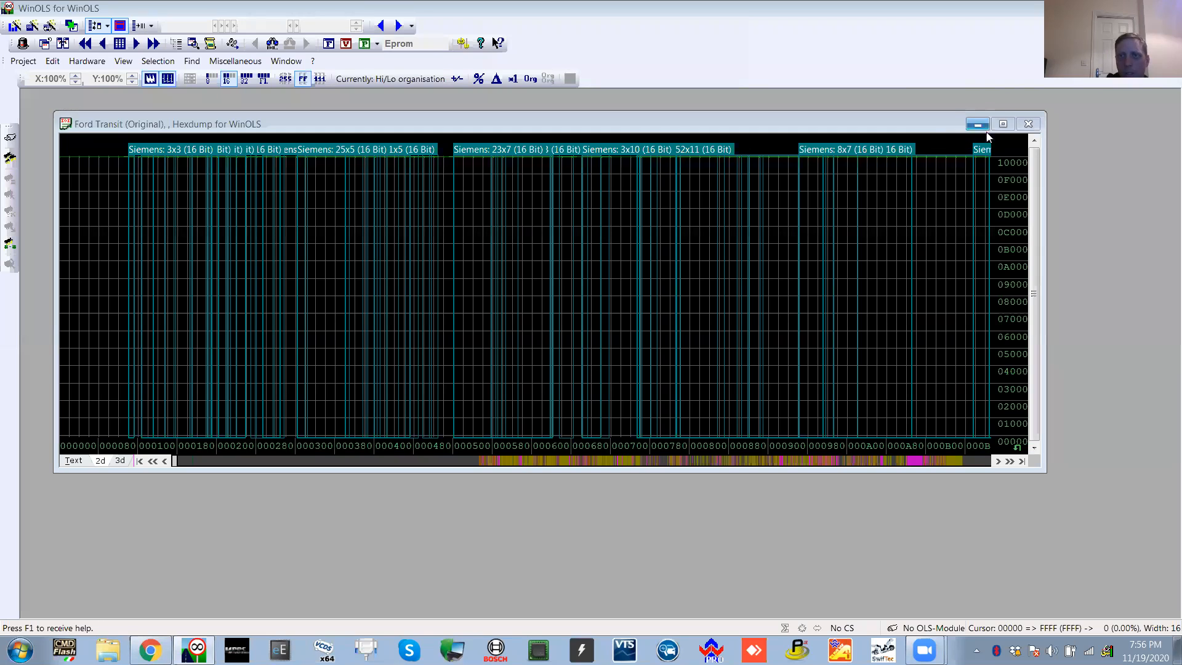
click(1028, 124)
Open the Audi RS3 version "RS3 - 1000cc mpi - tte700 - pnb vs2 - pid adjusted" and jump to its next changed area
click(23, 61)
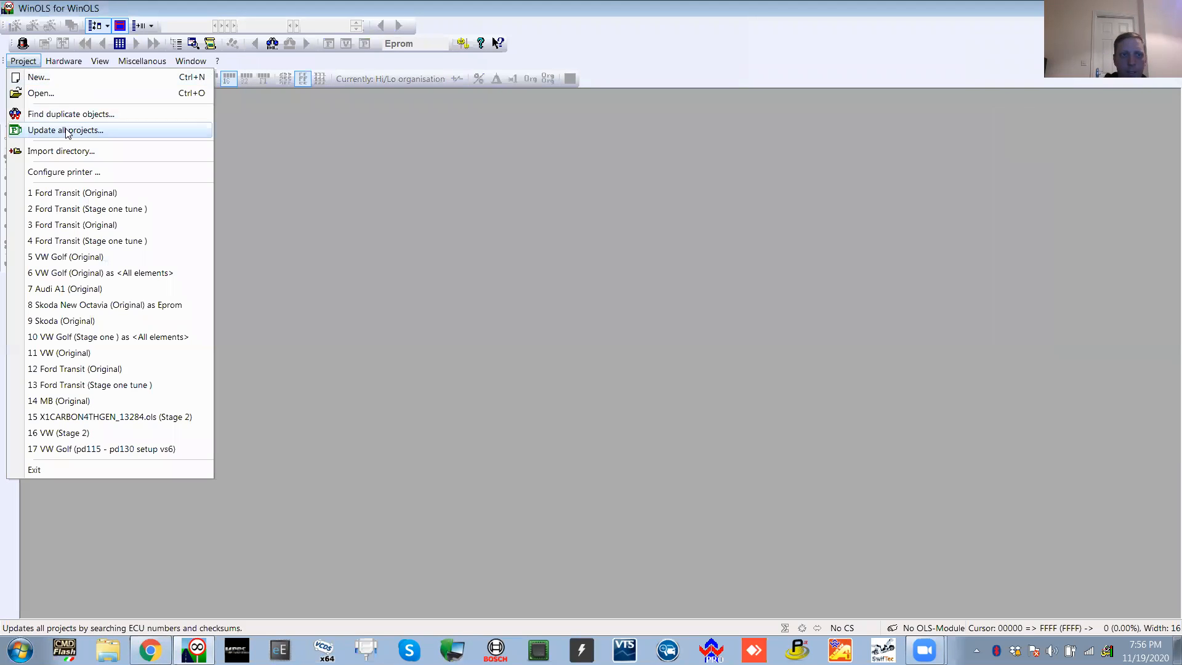
click(68, 94)
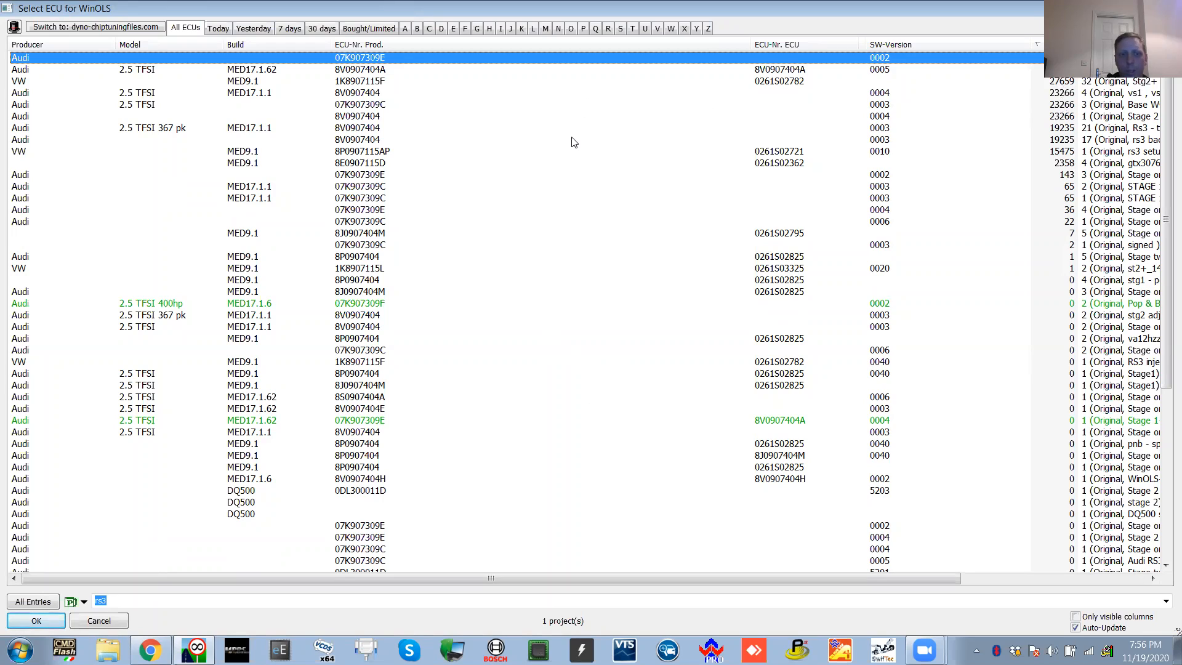
click(38, 617)
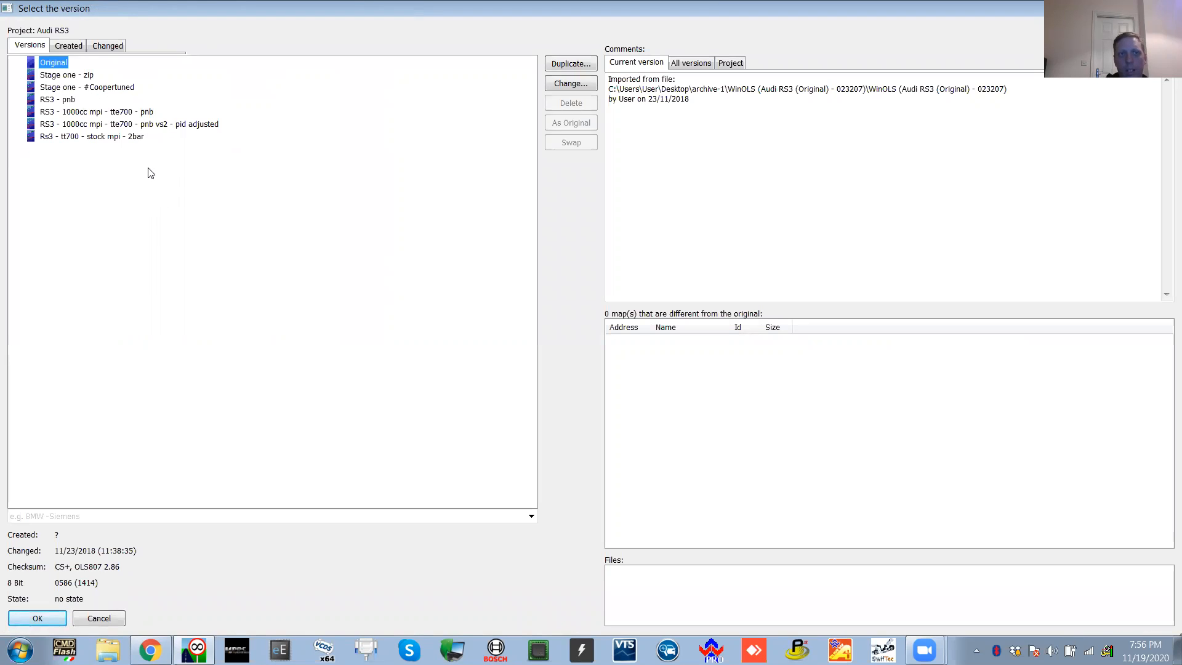
double_click(120, 125)
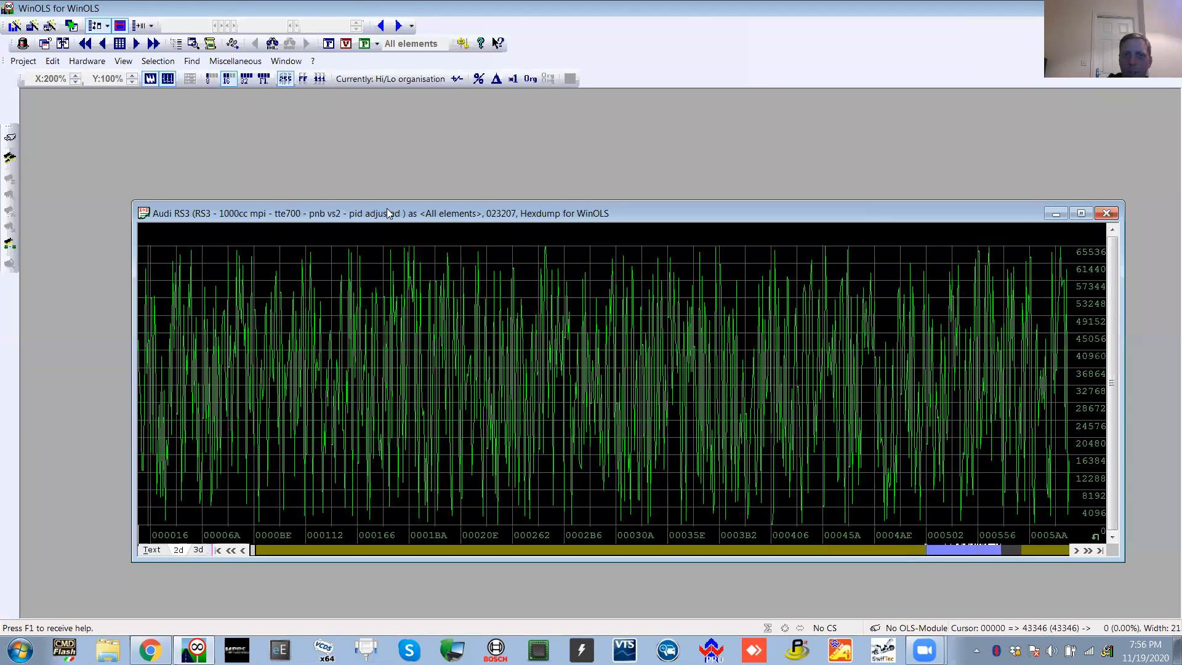
drag(387, 208, 300, 136)
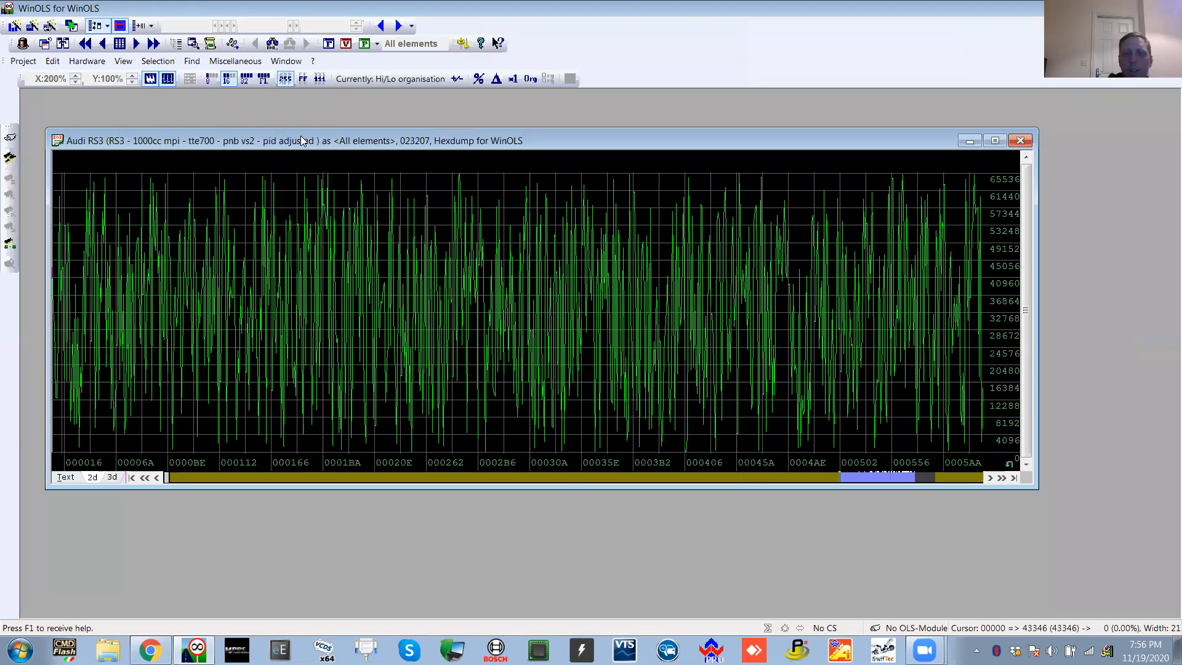
key(n)
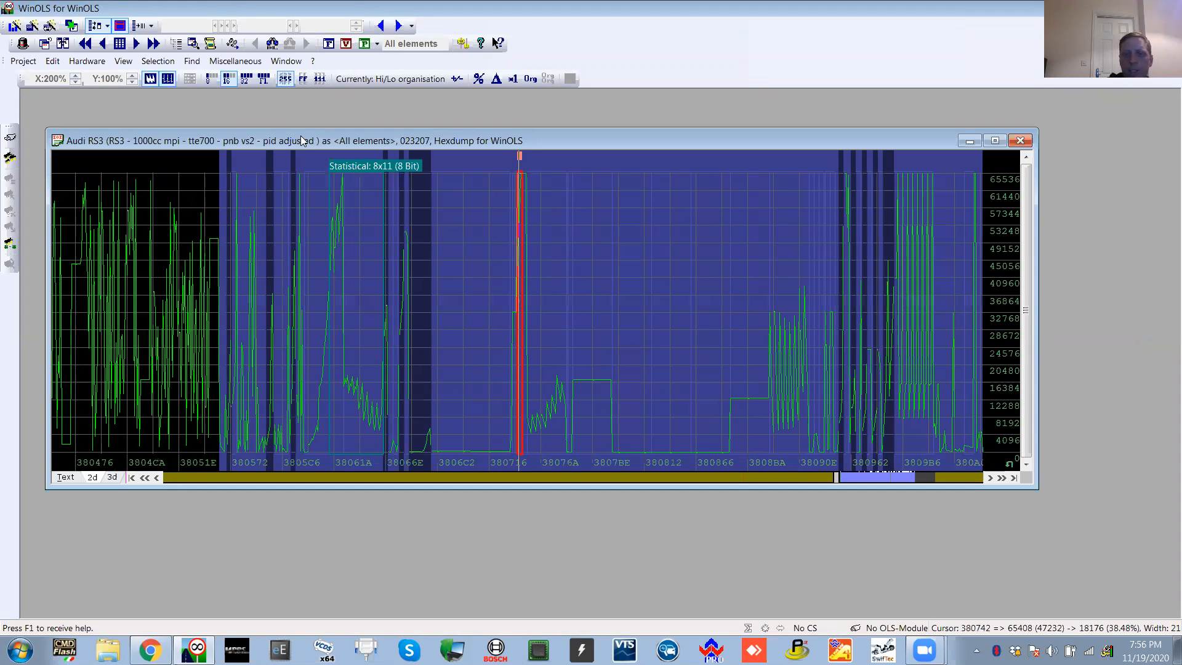
Review the map pack export options with all maps that contain changes chosen, cancel the export, and close the Audi RS3 version
click(23, 61)
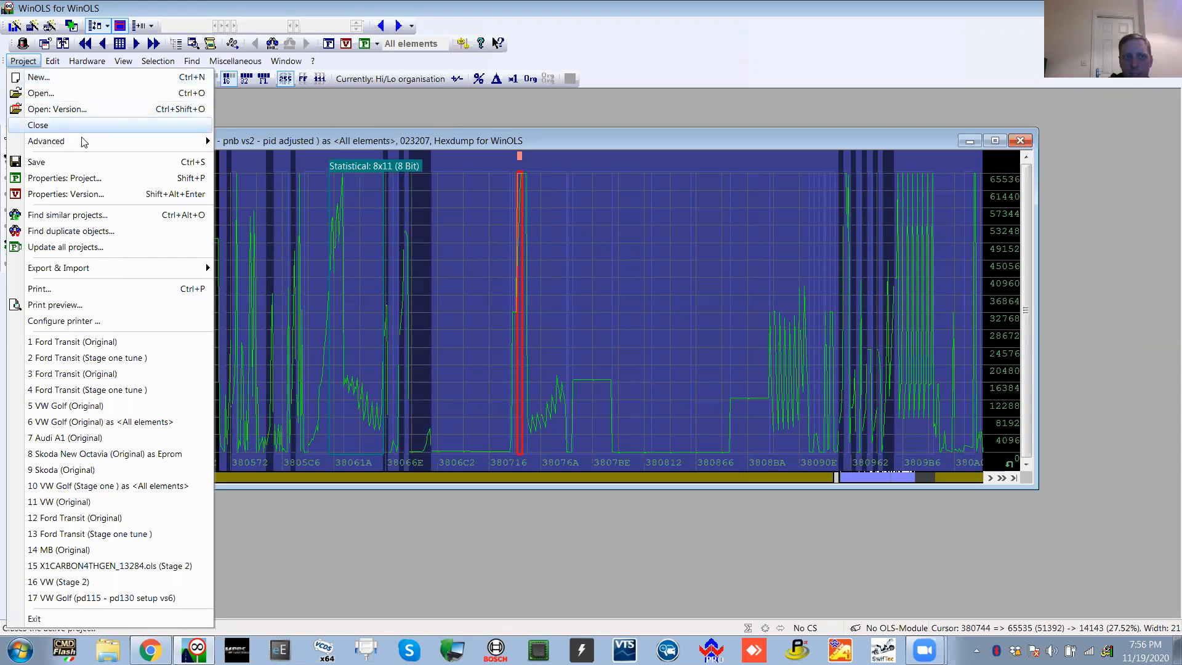
mouse_move(191, 268)
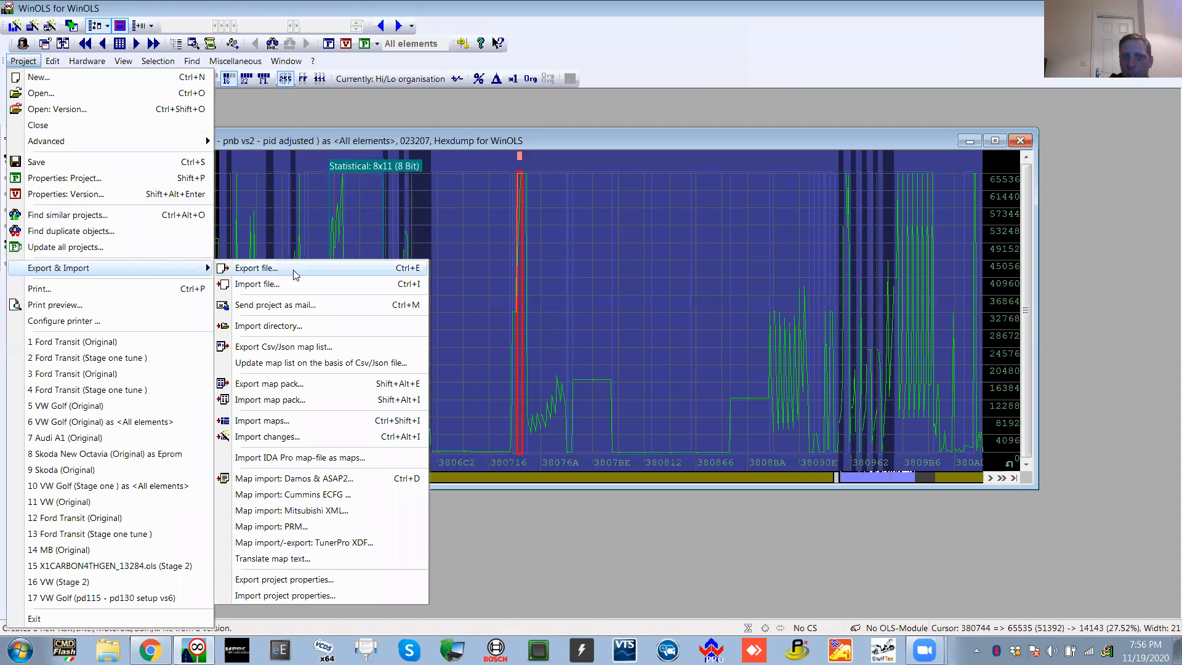
click(348, 388)
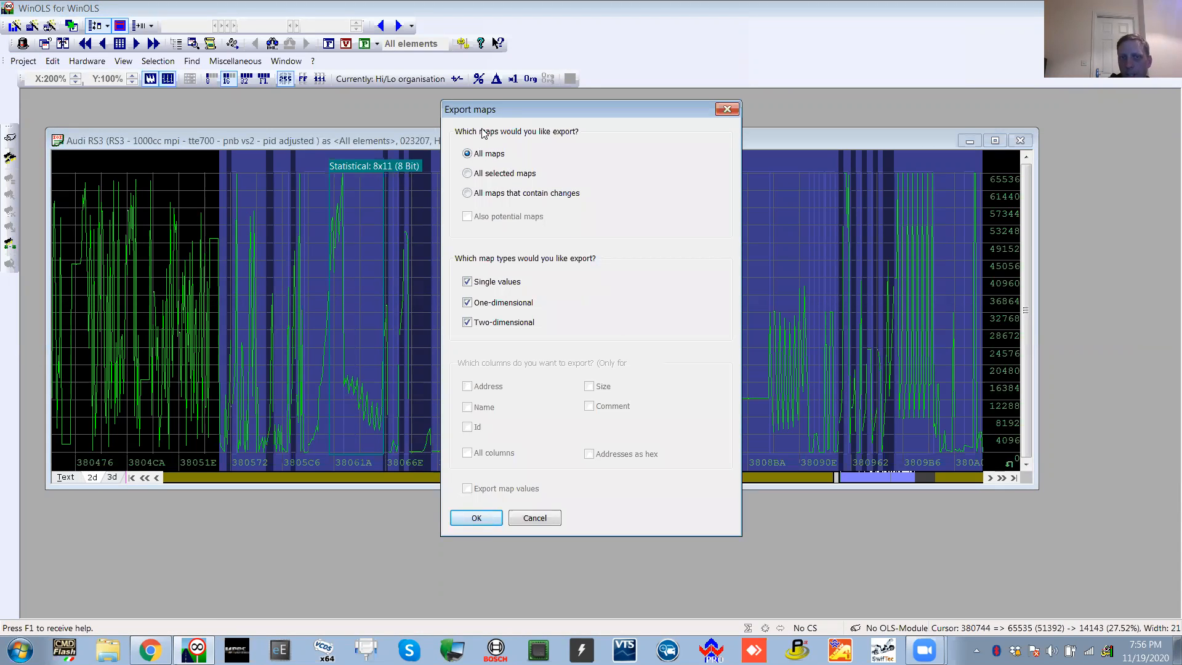
click(511, 194)
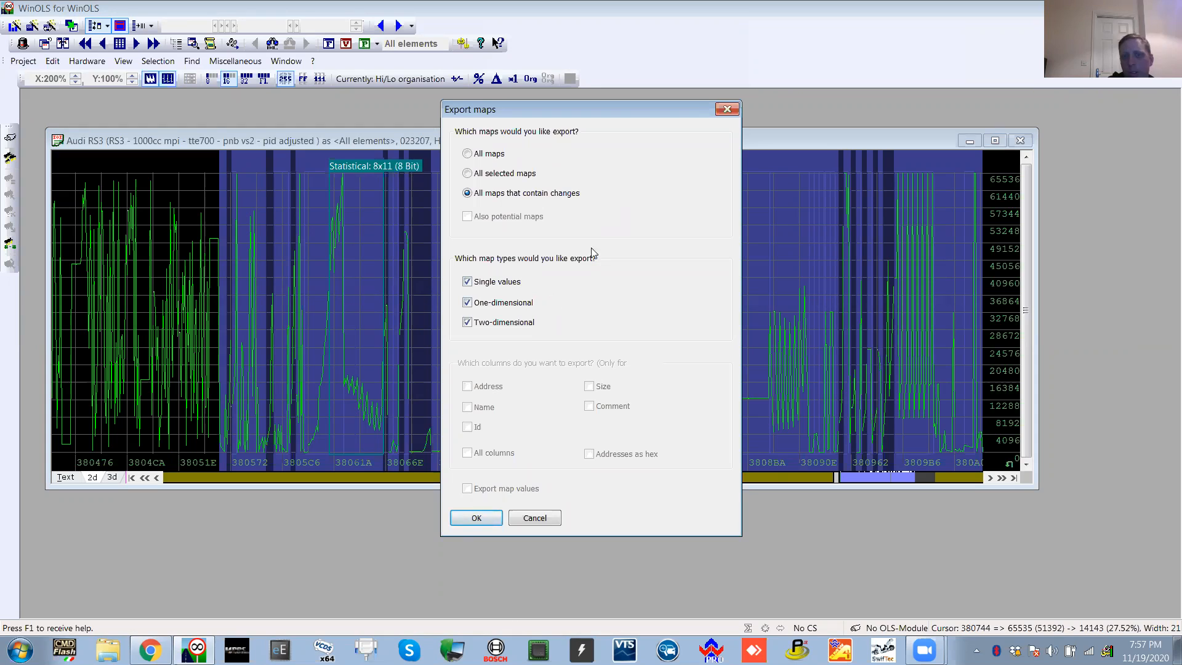
drag(644, 110, 310, 99)
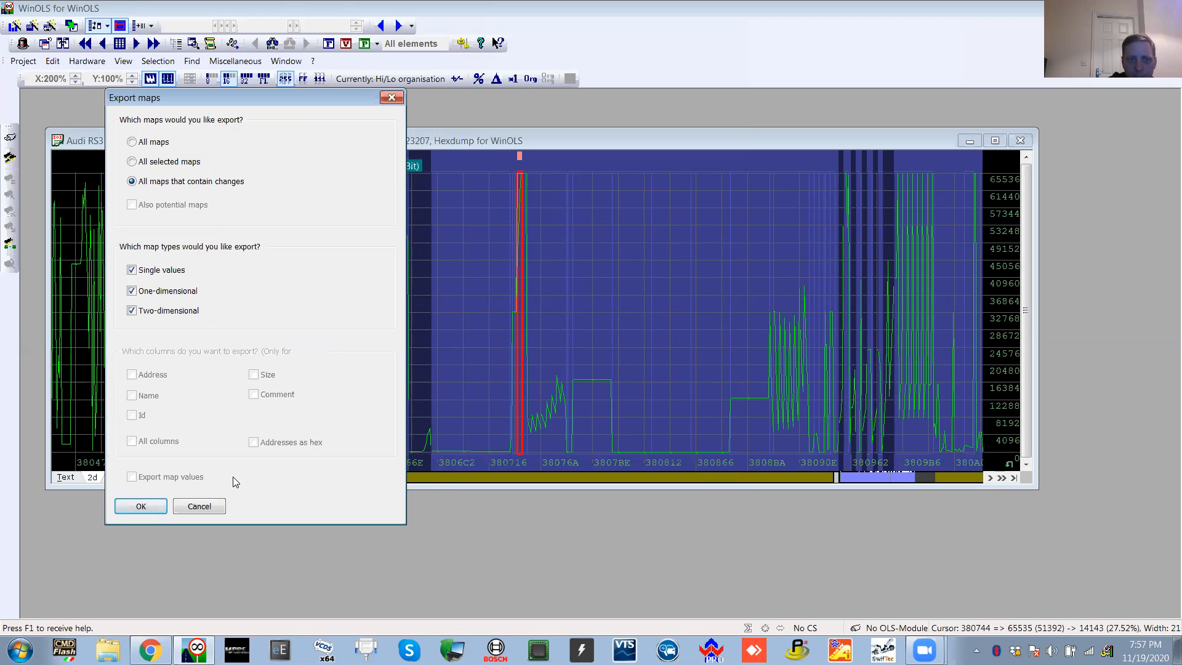
click(205, 507)
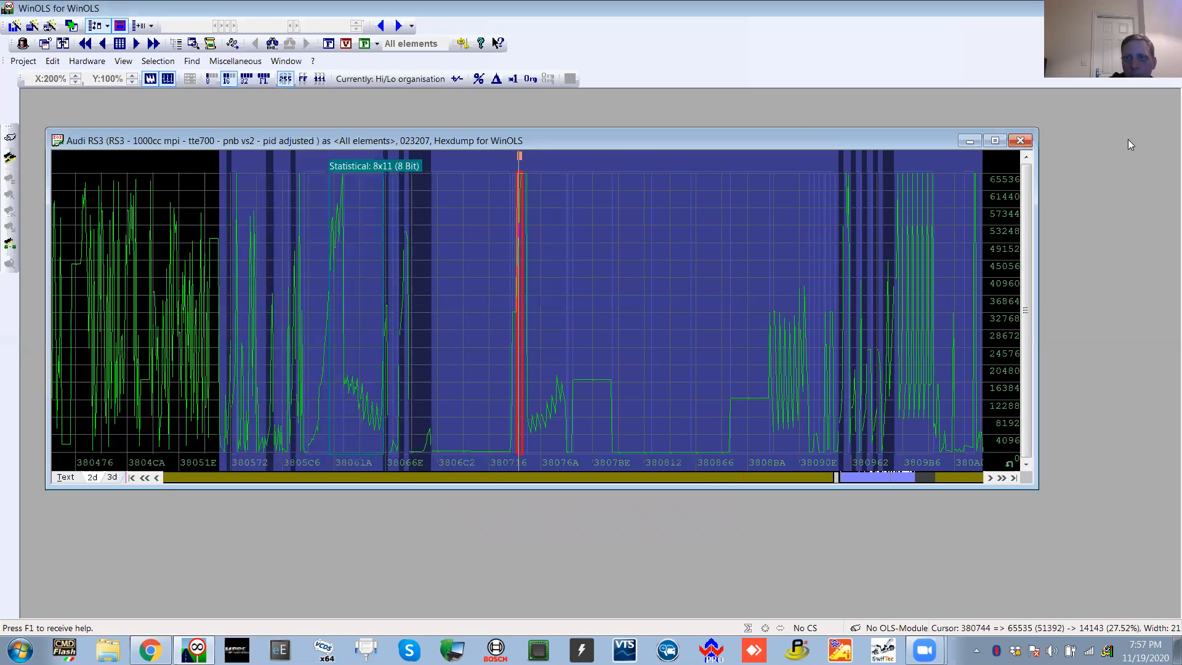
click(1021, 140)
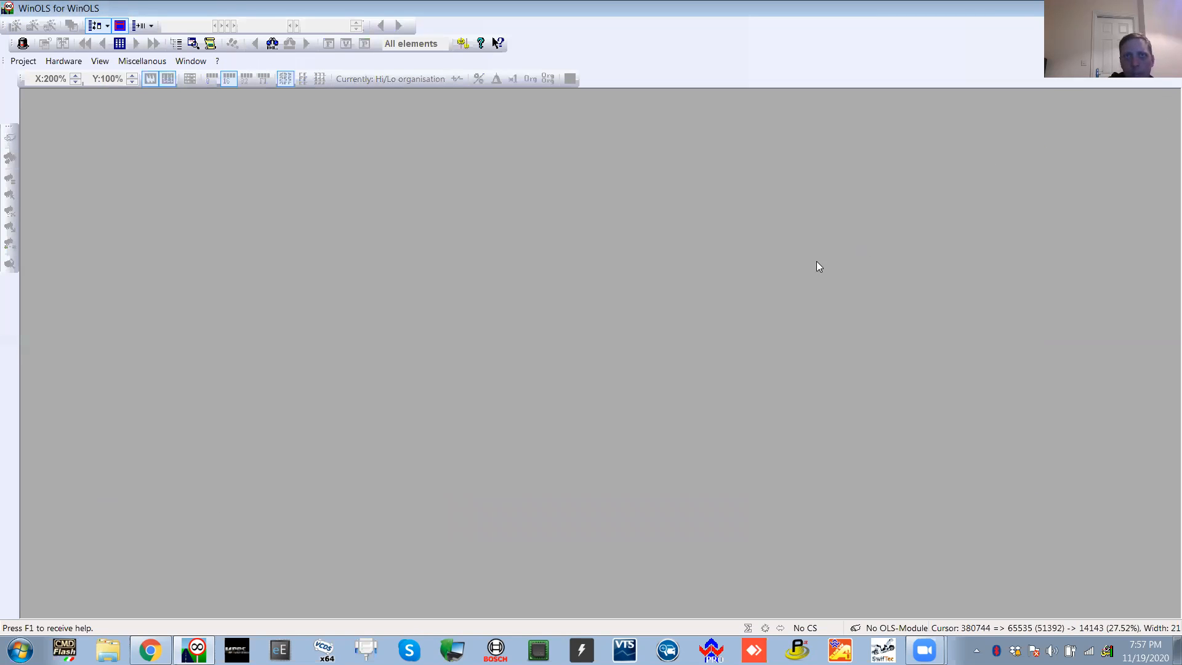